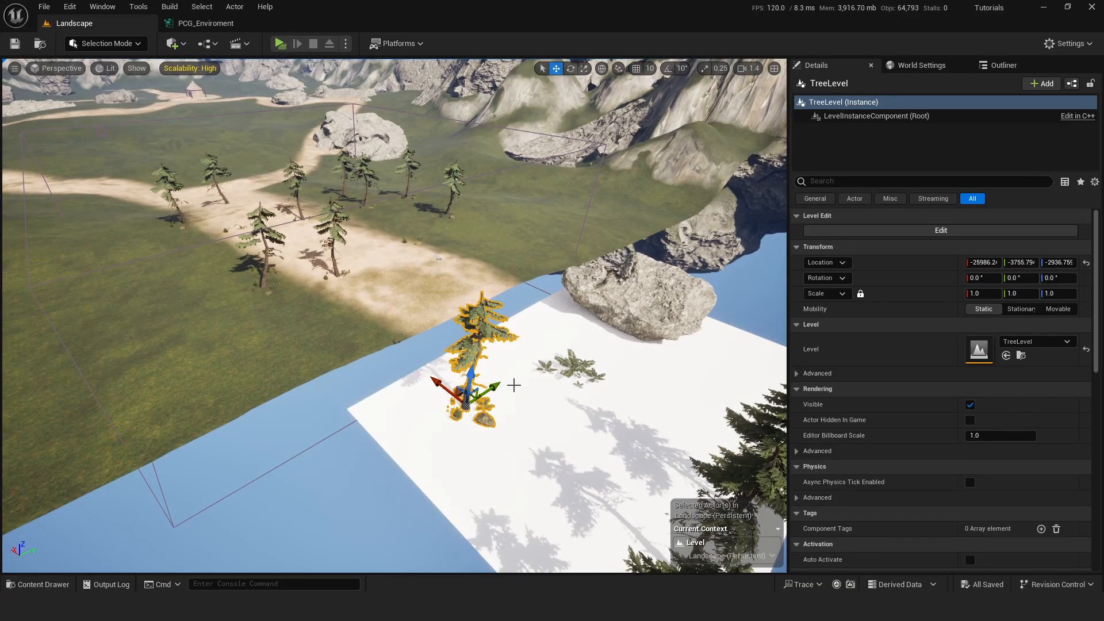
# Open the TreeLevel instance for editing, search the pine's details for "tag", check the grass bush, and exit the level edit.
pyautogui.moveTo(393, 388)
pyautogui.mouseDown(button='right')
pyautogui.moveTo(392, 360)
pyautogui.moveTo(401, 377)
pyautogui.mouseUp(button='right')
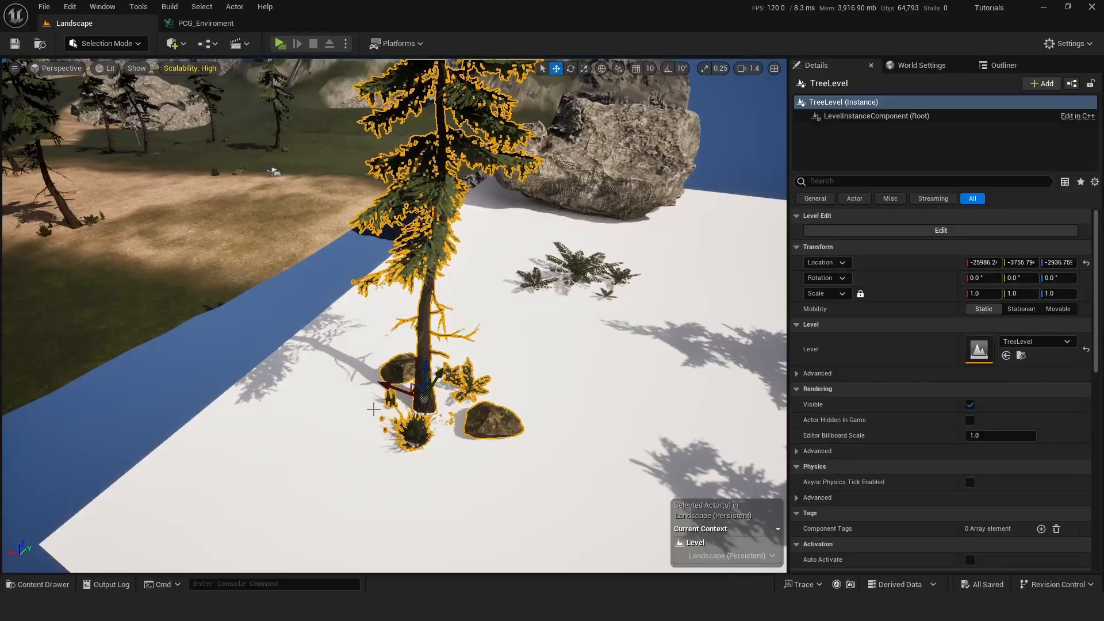
pyautogui.moveTo(374, 410); pyautogui.dragTo(489, 436, button='right')
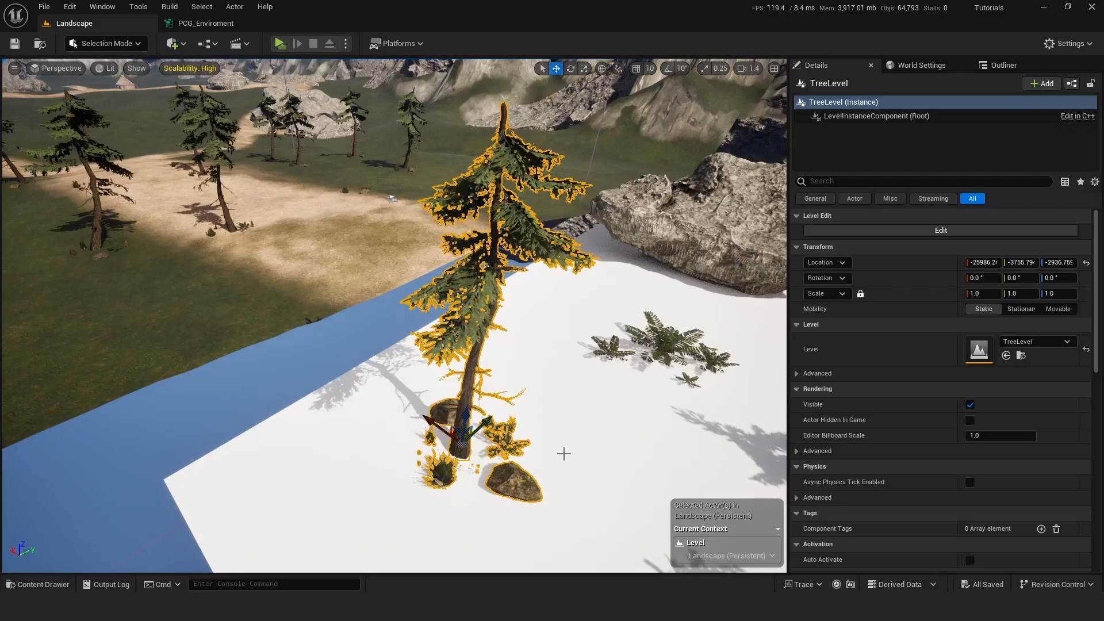
pyautogui.click(964, 230)
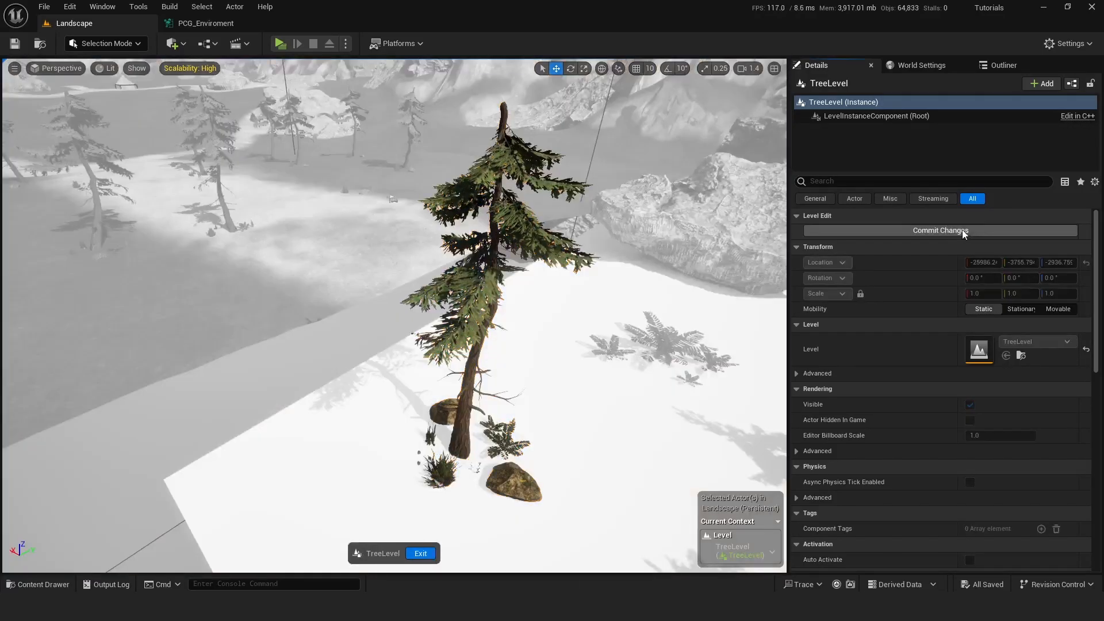
pyautogui.click(475, 358)
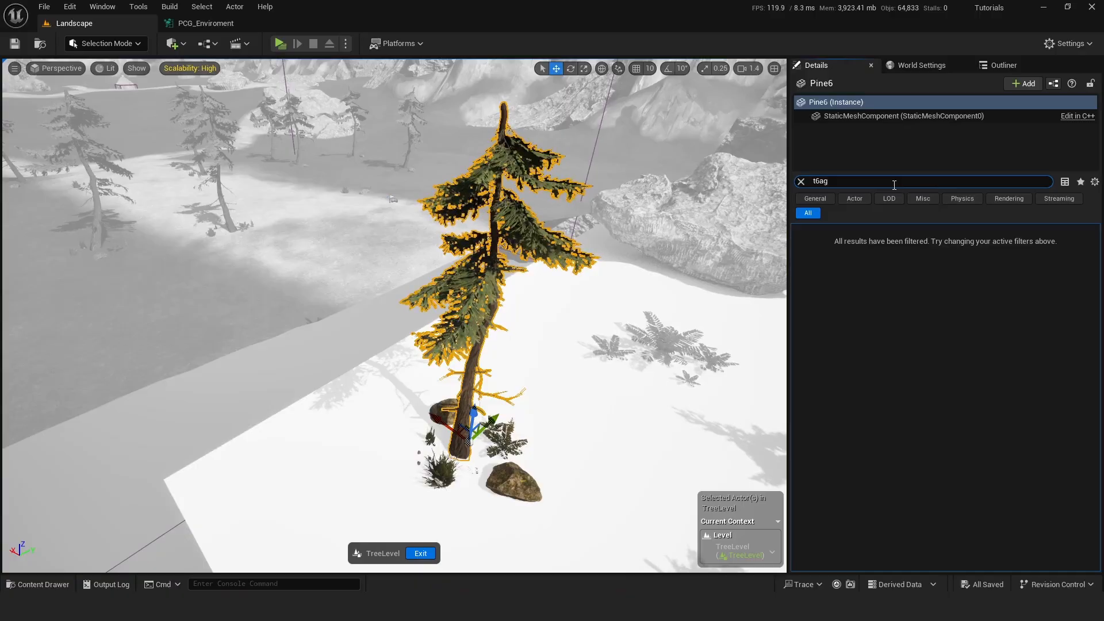
pyautogui.press('BackSpace')
pyautogui.press('BackSpace')
pyautogui.write('ag')
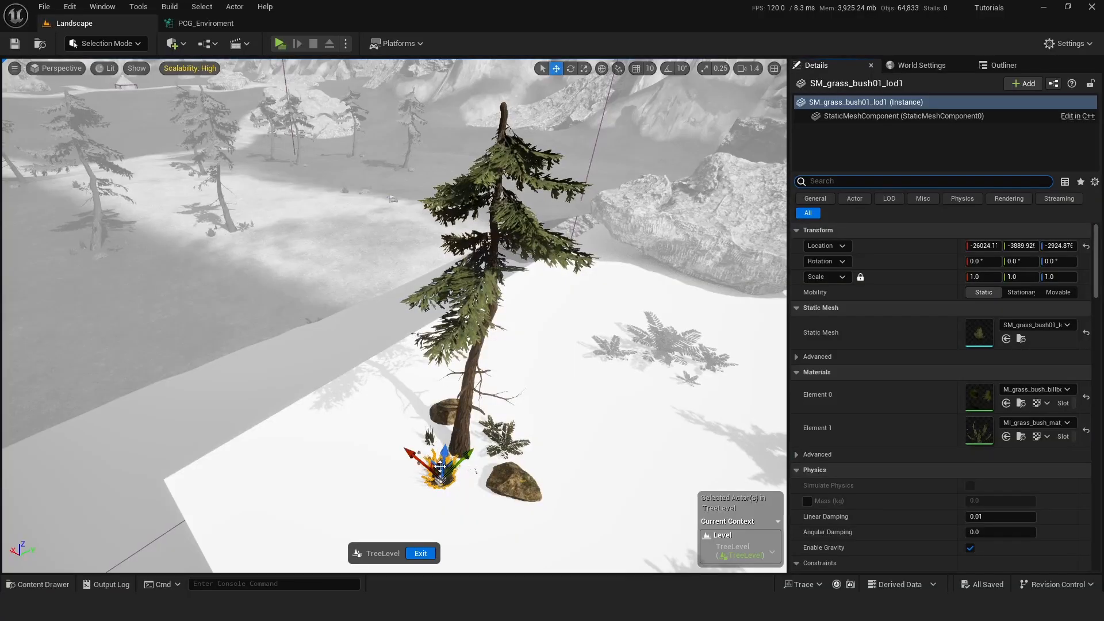
pyautogui.click(421, 552)
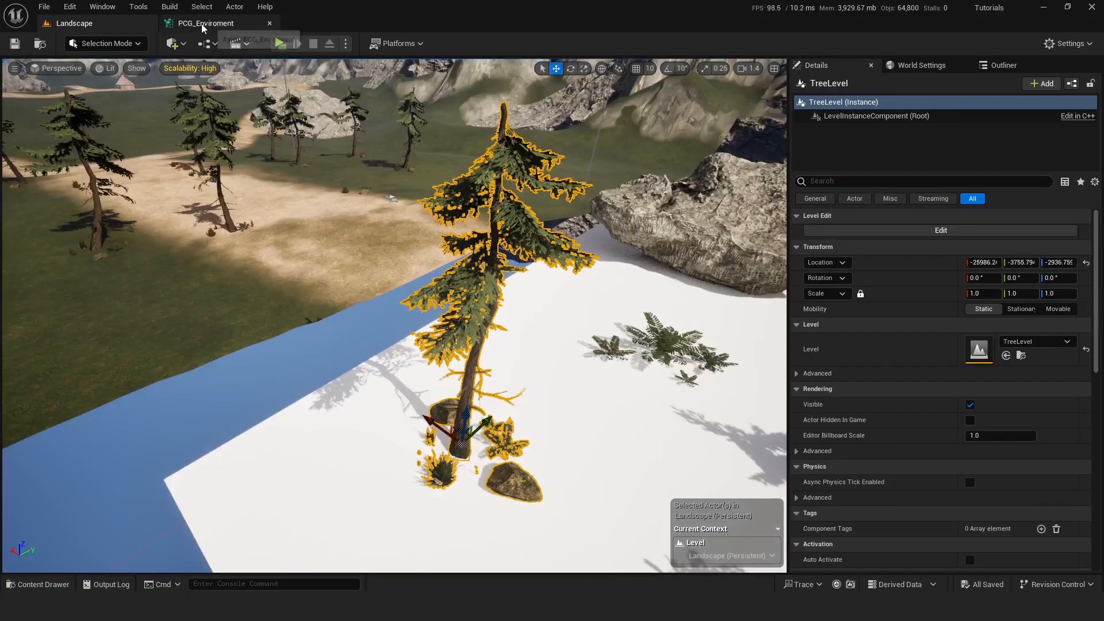
# Examine the tree clusters spawned across the landscape, including the rocks, ferns and grass around each trunk.
pyautogui.moveTo(209, 86); pyautogui.dragTo(127, 95, button='right')
pyautogui.moveTo(379, 172); pyautogui.dragTo(383, 173, button='right')
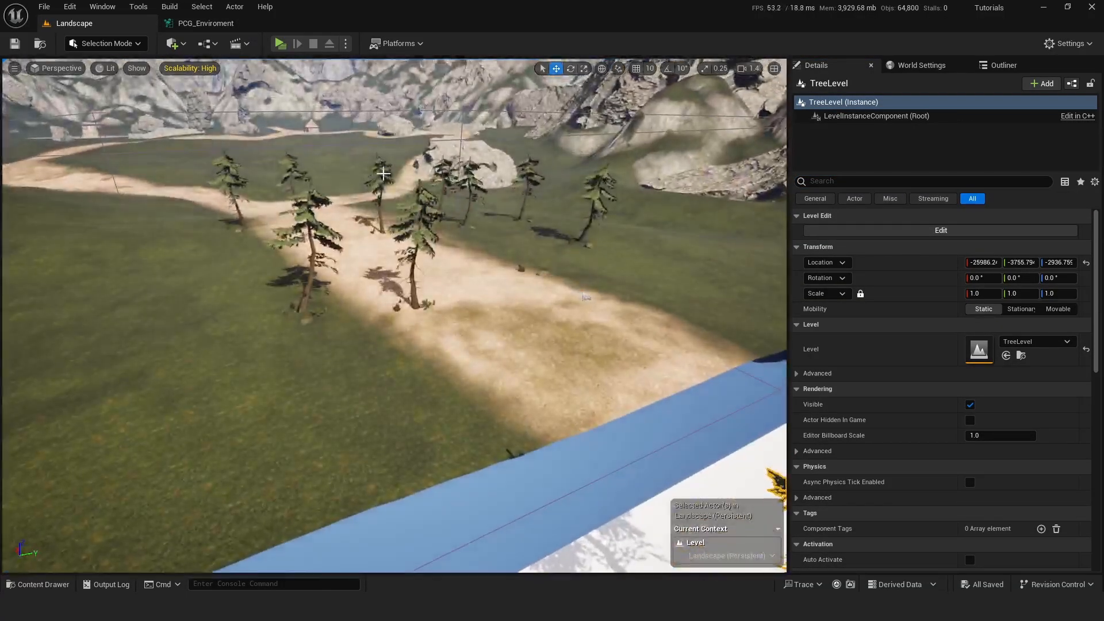
pyautogui.press('w')
pyautogui.moveTo(354, 257); pyautogui.dragTo(366, 311, button='right')
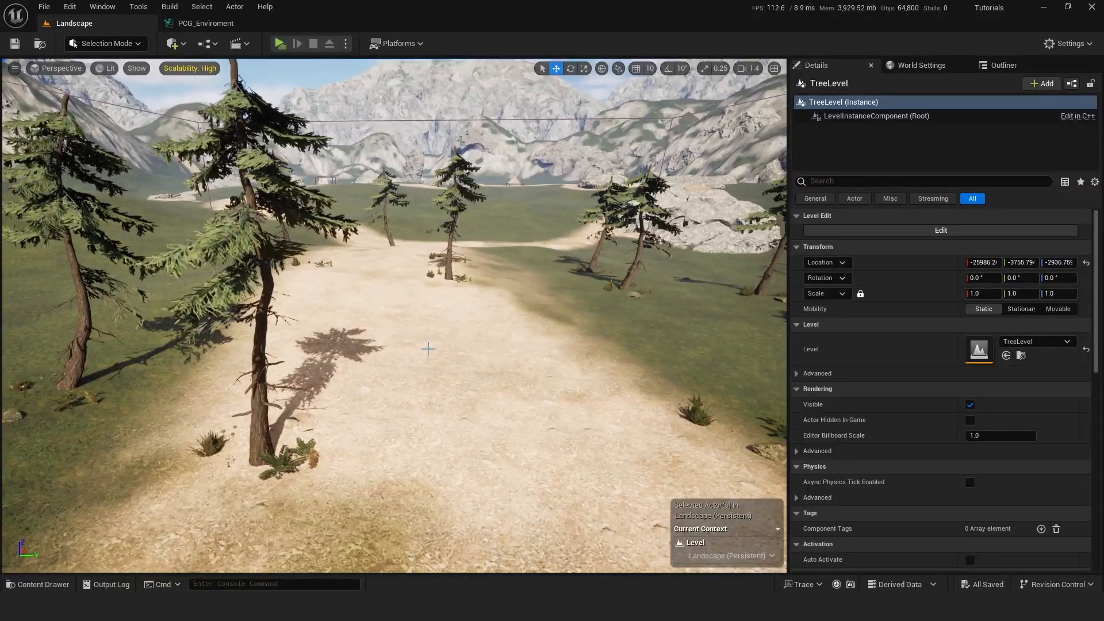
pyautogui.moveTo(429, 348); pyautogui.dragTo(489, 351, button='right')
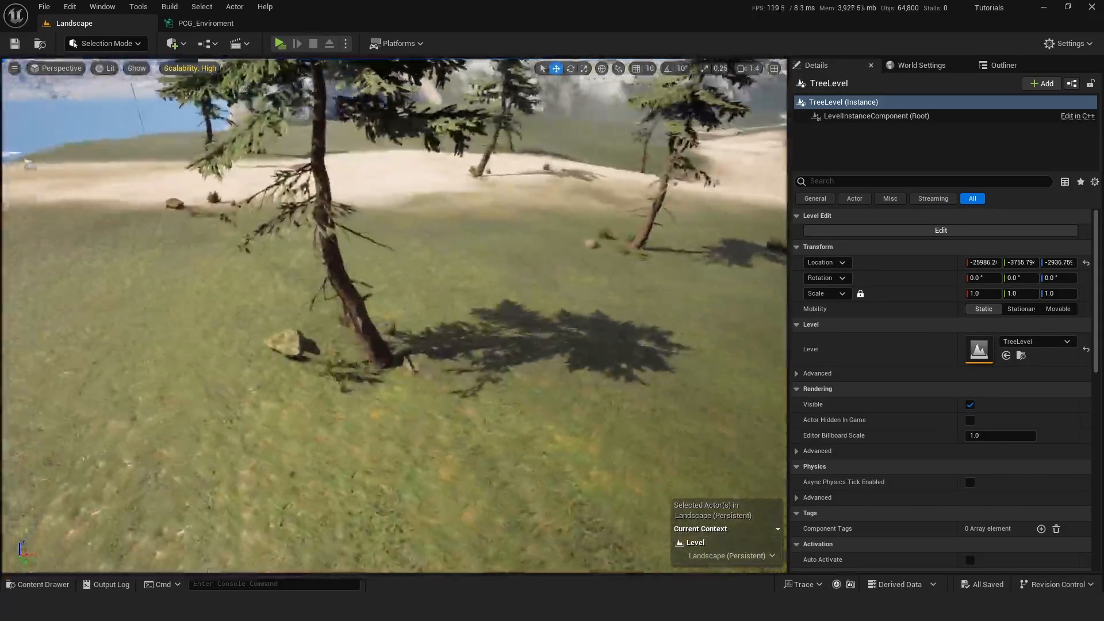
pyautogui.moveTo(340, 362); pyautogui.dragTo(326, 362, button='right')
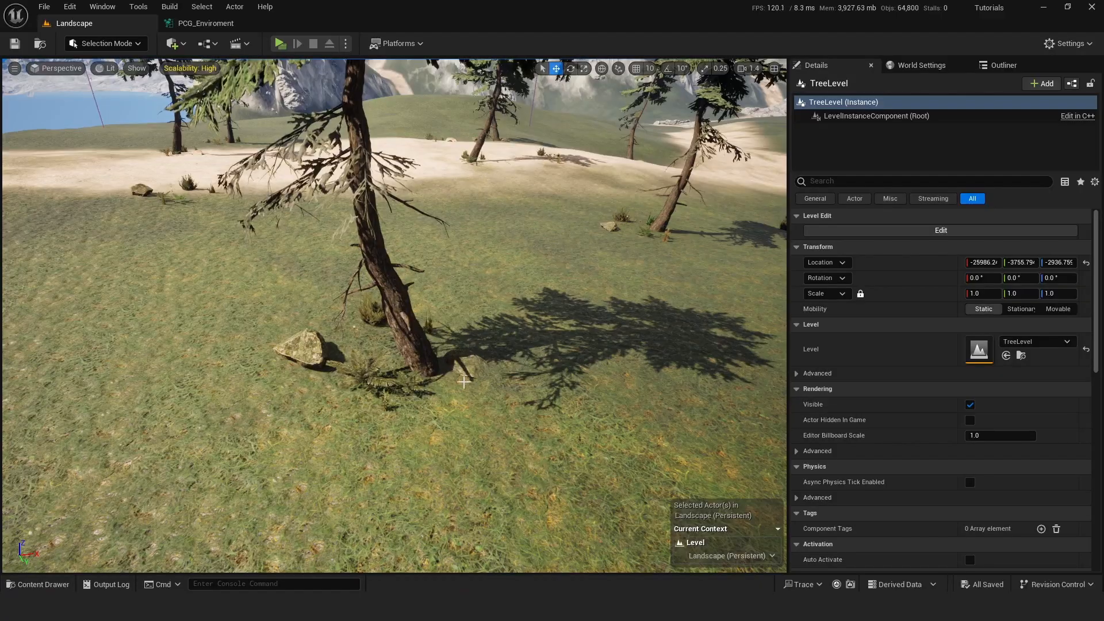
pyautogui.moveTo(463, 371)
pyautogui.mouseDown(button='right')
pyautogui.moveTo(518, 348)
pyautogui.moveTo(532, 385)
pyautogui.moveTo(517, 377)
pyautogui.moveTo(515, 388)
pyautogui.moveTo(495, 348)
pyautogui.moveTo(512, 345)
pyautogui.moveTo(460, 363)
pyautogui.moveTo(397, 360)
pyautogui.moveTo(449, 371)
pyautogui.mouseUp(button='right')
pyautogui.scroll(-1, 517, 376)
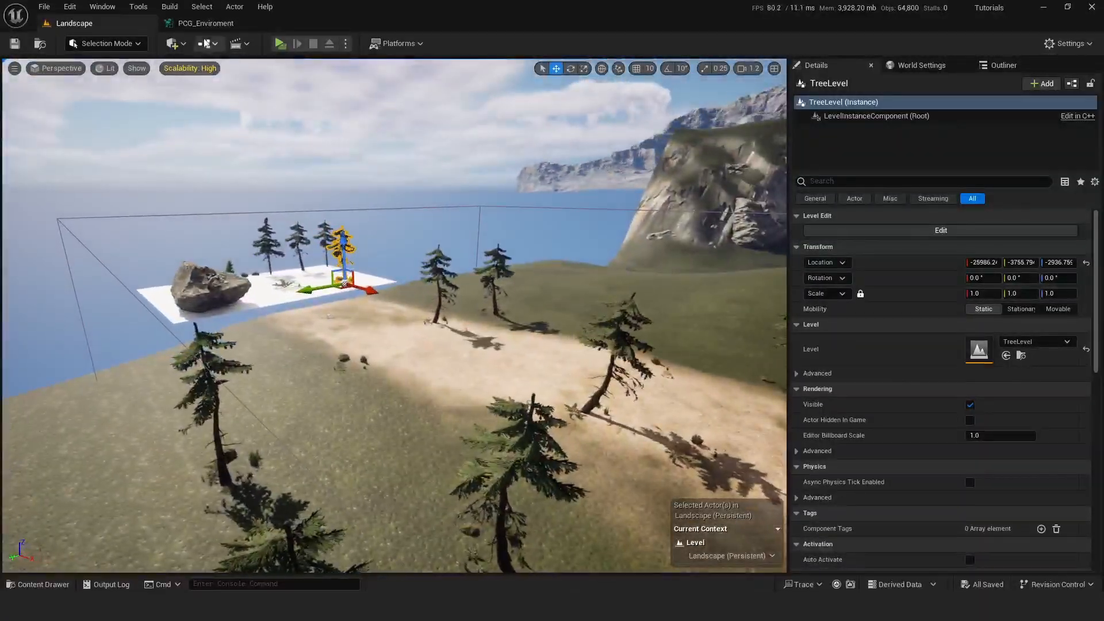
# Open the PCG_Enviroment graph and survey the Level Instance example alongside the other commented node groups.
pyautogui.click(204, 26)
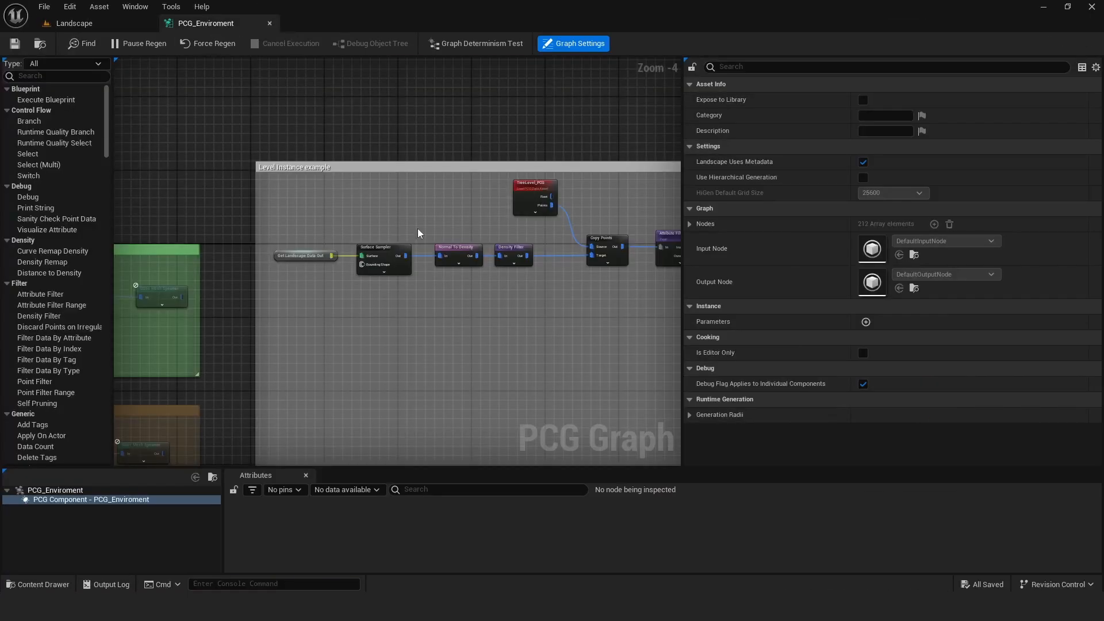
pyautogui.moveTo(452, 223); pyautogui.dragTo(332, 206, button='right')
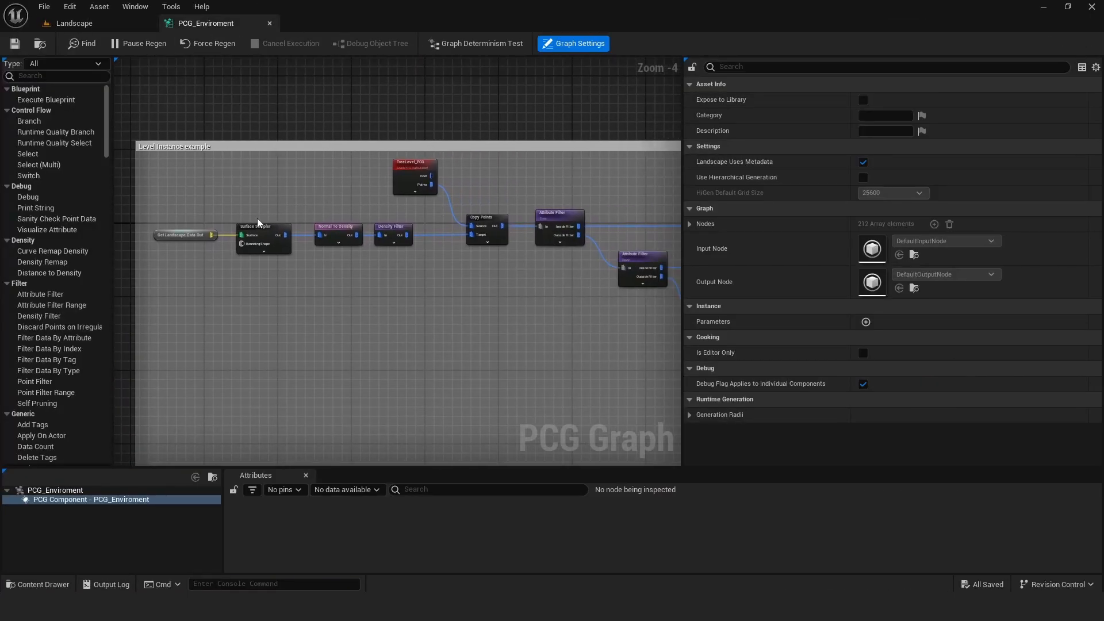
pyautogui.scroll(-1, 254, 253)
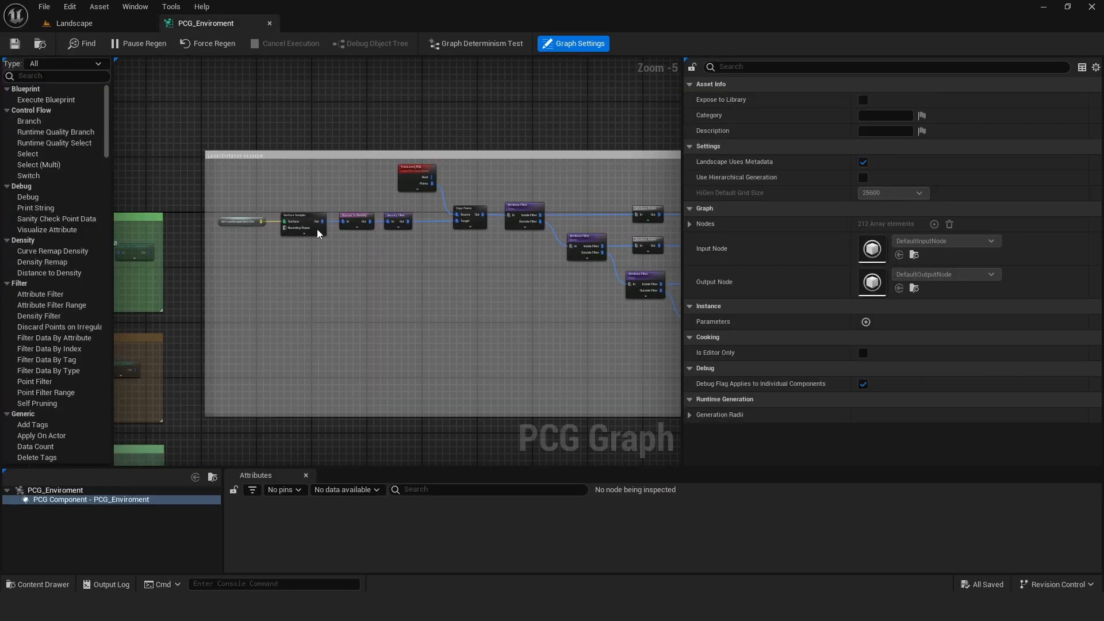
pyautogui.moveTo(287, 186); pyautogui.dragTo(474, 143, button='right')
pyautogui.moveTo(244, 162); pyautogui.dragTo(485, 154, button='right')
pyautogui.scroll(-1, 485, 154)
pyautogui.moveTo(401, 179); pyautogui.dragTo(549, 161, button='right')
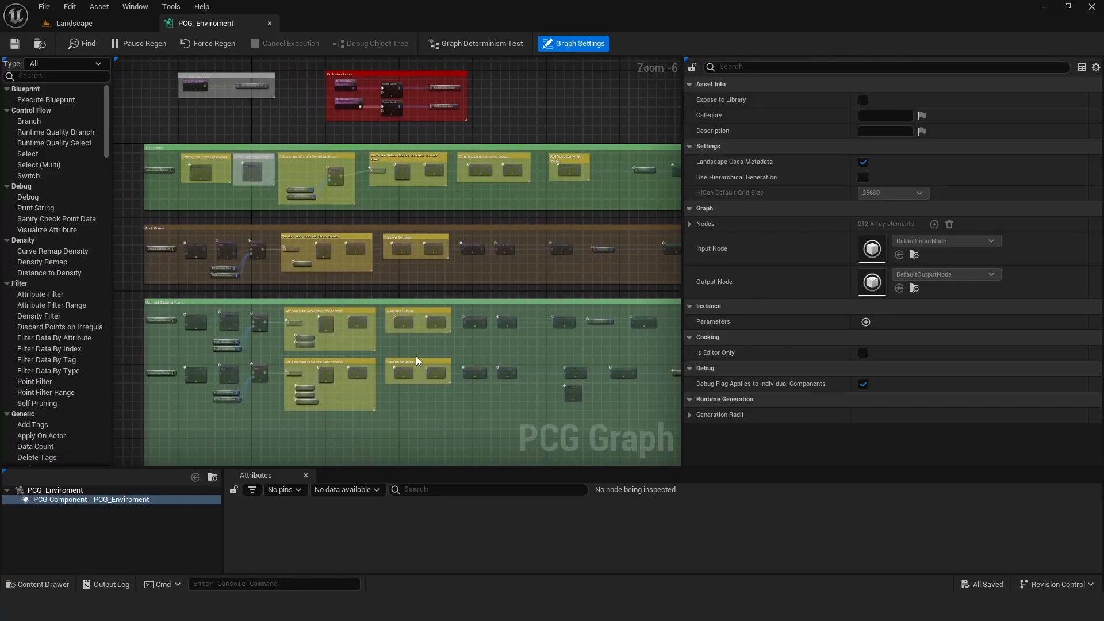
# Examine the start of the Level Instance example, from the landscape data through Surface Sampler, Normal To Density and Density Filter.
pyautogui.moveTo(583, 121); pyautogui.dragTo(291, 156, button='right')
pyautogui.moveTo(502, 149); pyautogui.dragTo(310, 154, button='right')
pyautogui.scroll(2, 347, 177)
pyautogui.scroll(1, 310, 154)
pyautogui.moveTo(263, 225); pyautogui.dragTo(286, 229, button='right')
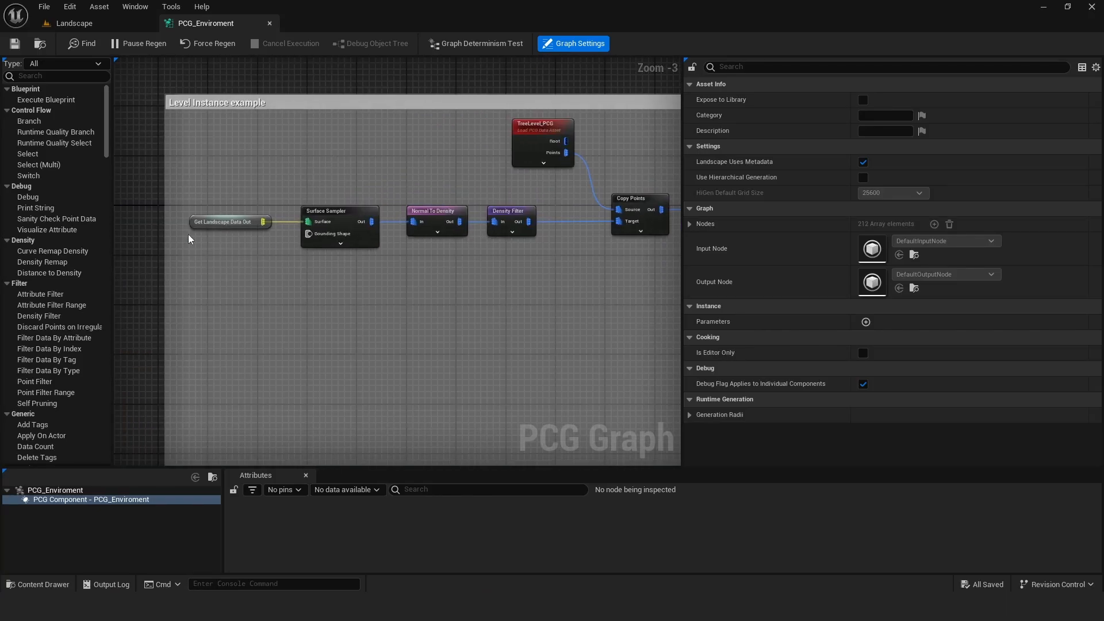
pyautogui.moveTo(353, 199); pyautogui.dragTo(271, 247, button='right')
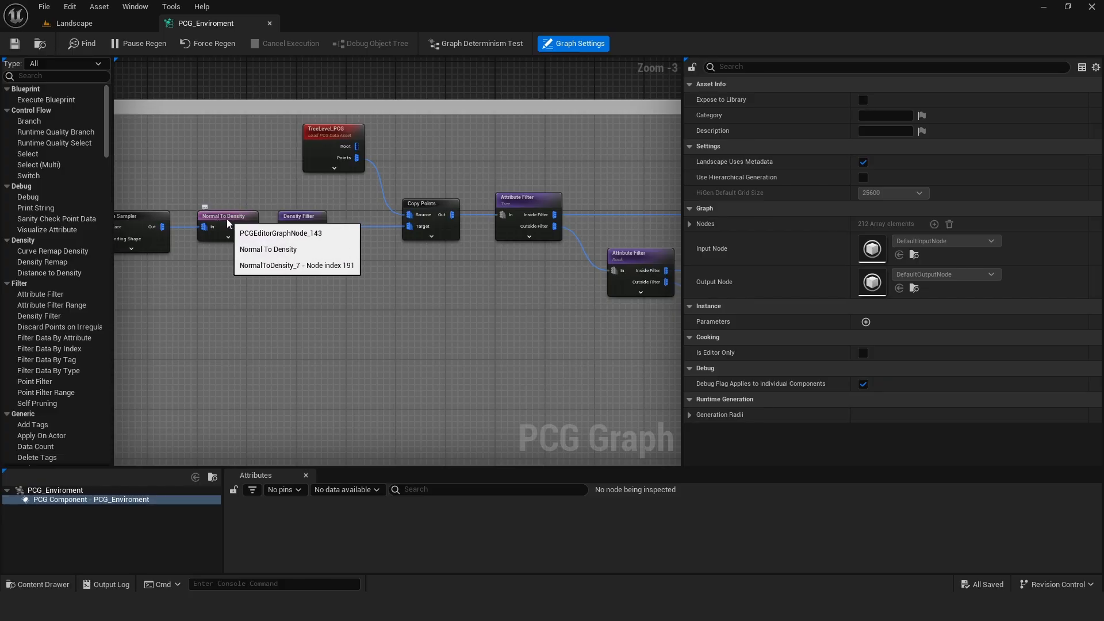
pyautogui.moveTo(301, 203); pyautogui.dragTo(215, 199, button='right')
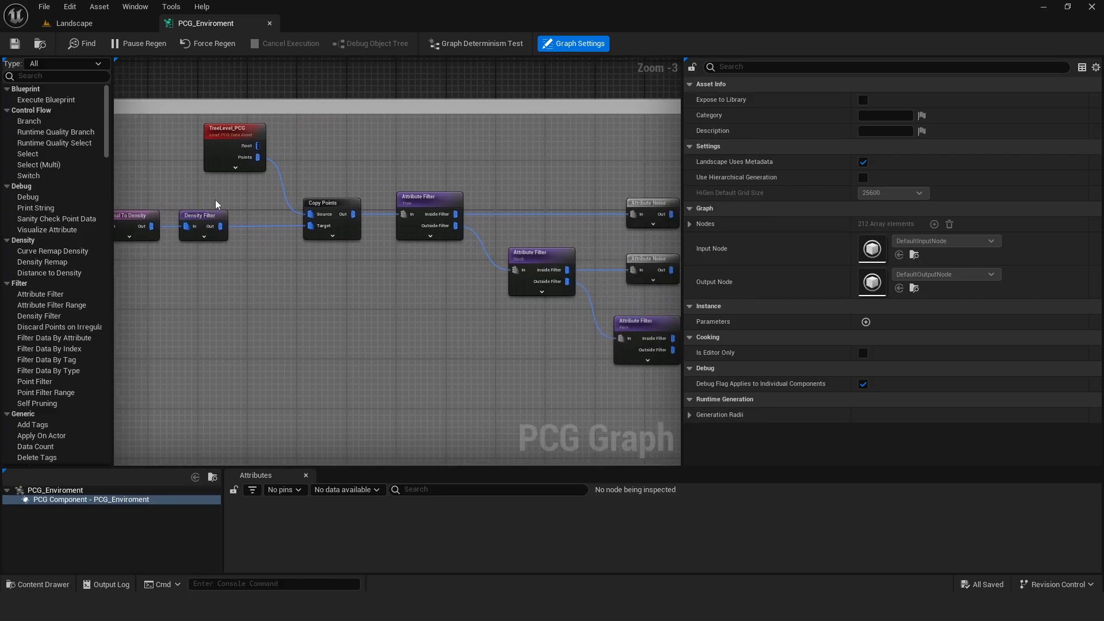
# Inspect the TreeLevel_PCG node's settings and its PCG data asset in the Level_Instances folder.
pyautogui.click(222, 132)
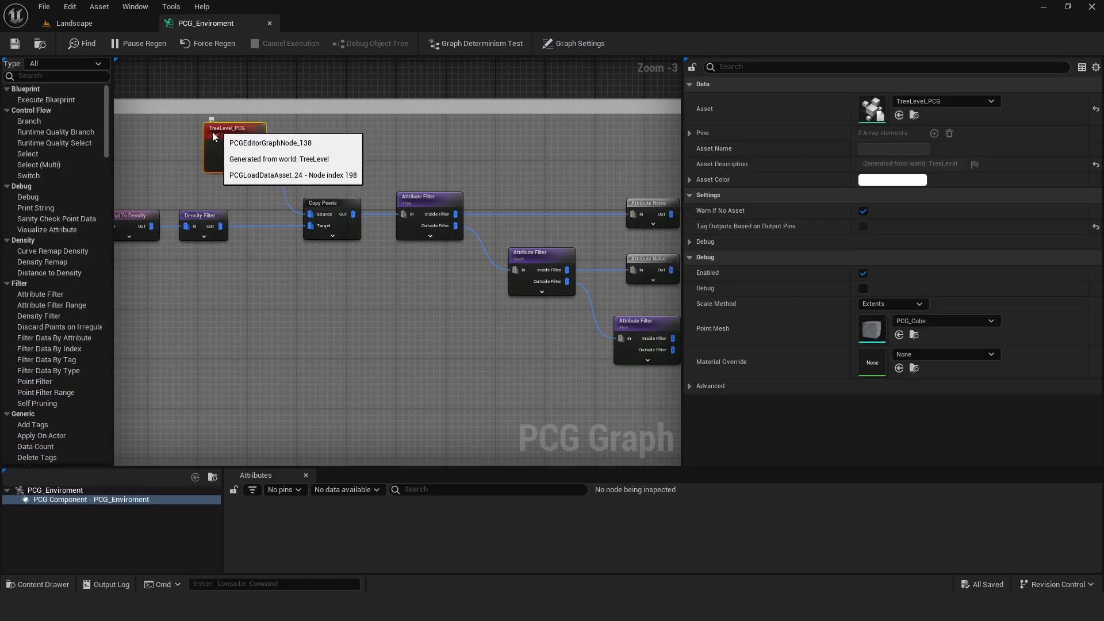
pyautogui.click(49, 584)
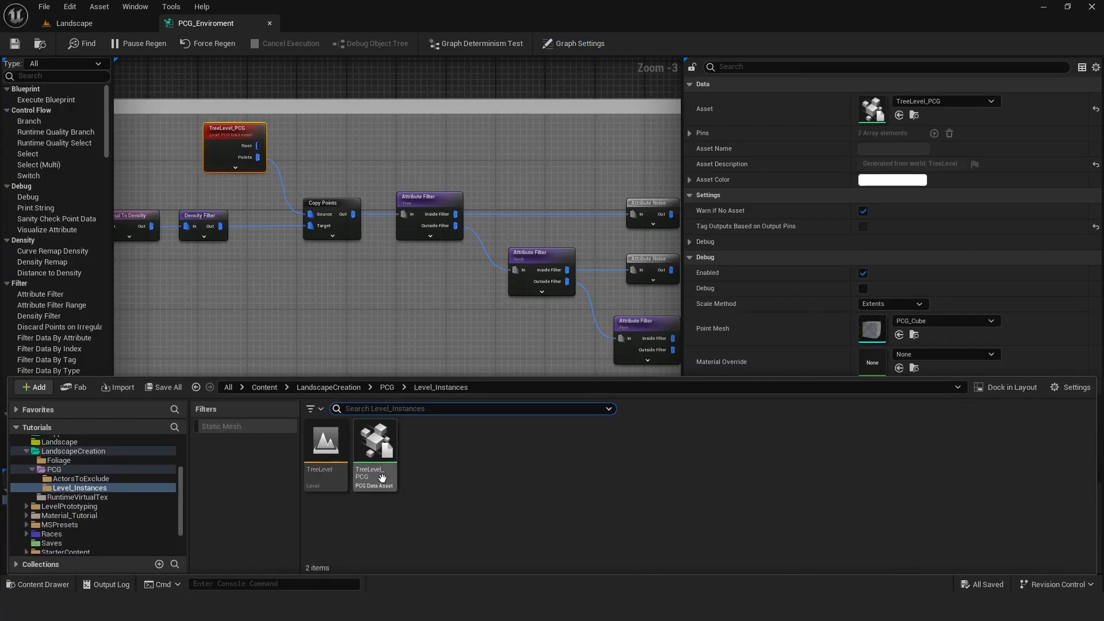
pyautogui.moveTo(382, 491)
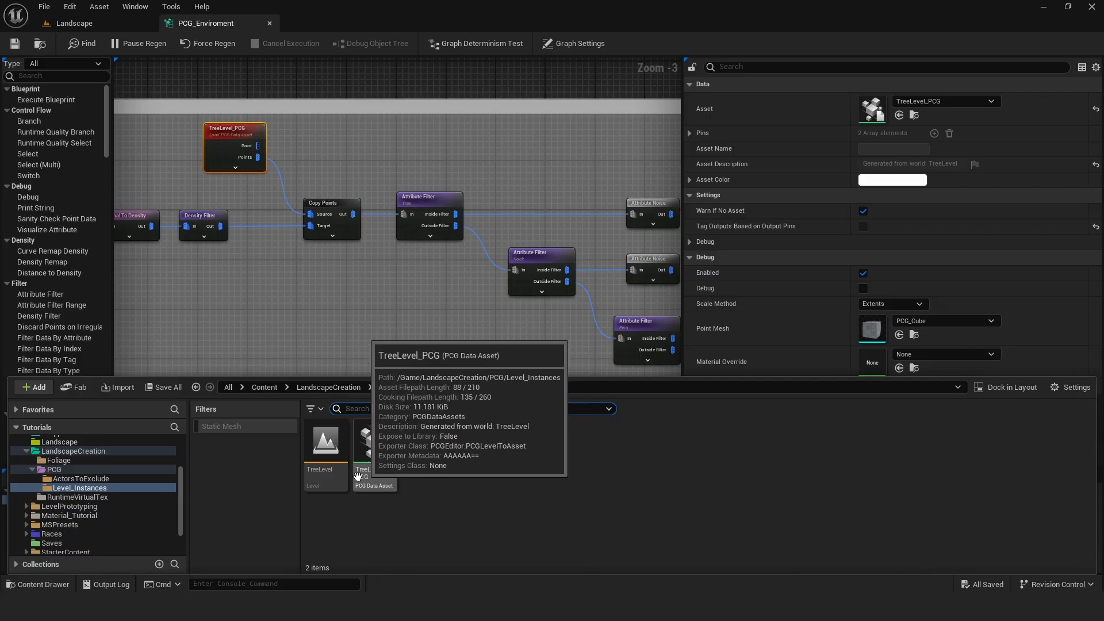
# Inspect the settings of the first Attribute Filter node after Copy Points.
pyautogui.moveTo(336, 150); pyautogui.dragTo(249, 130, button='right')
pyautogui.moveTo(440, 159); pyautogui.dragTo(361, 156, button='right')
pyautogui.scroll(-1, 388, 140)
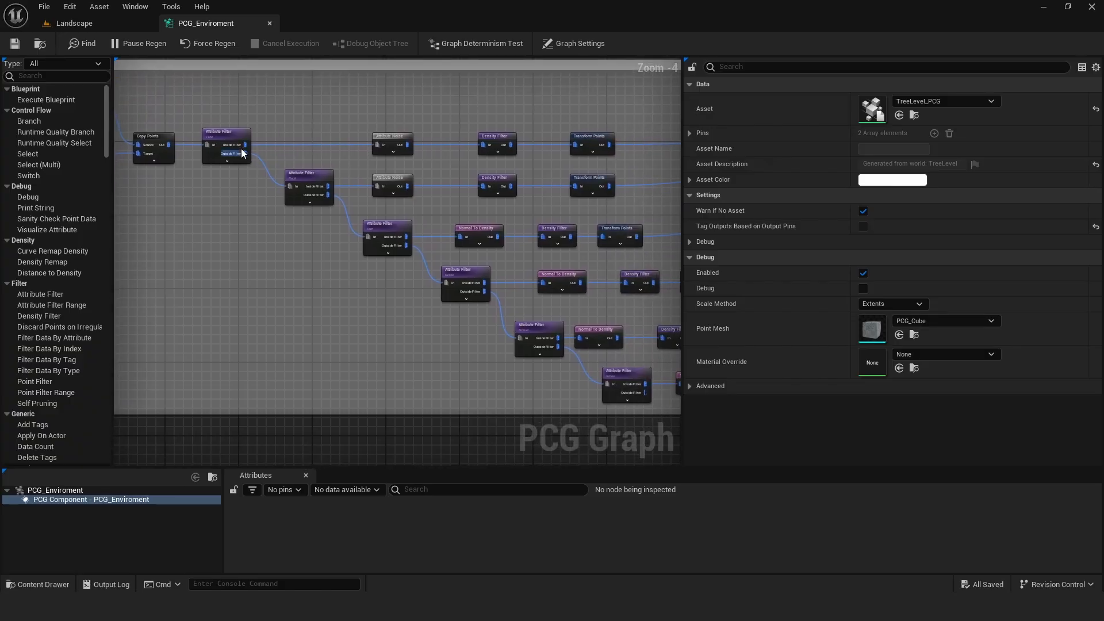
pyautogui.click(212, 136)
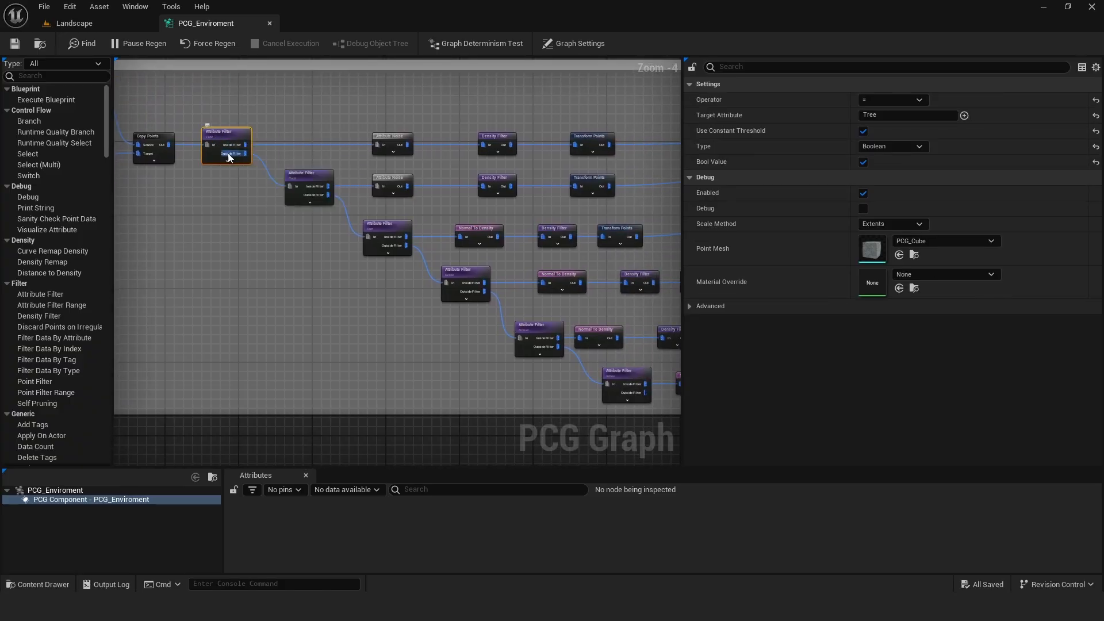
pyautogui.scroll(2, 249, 177)
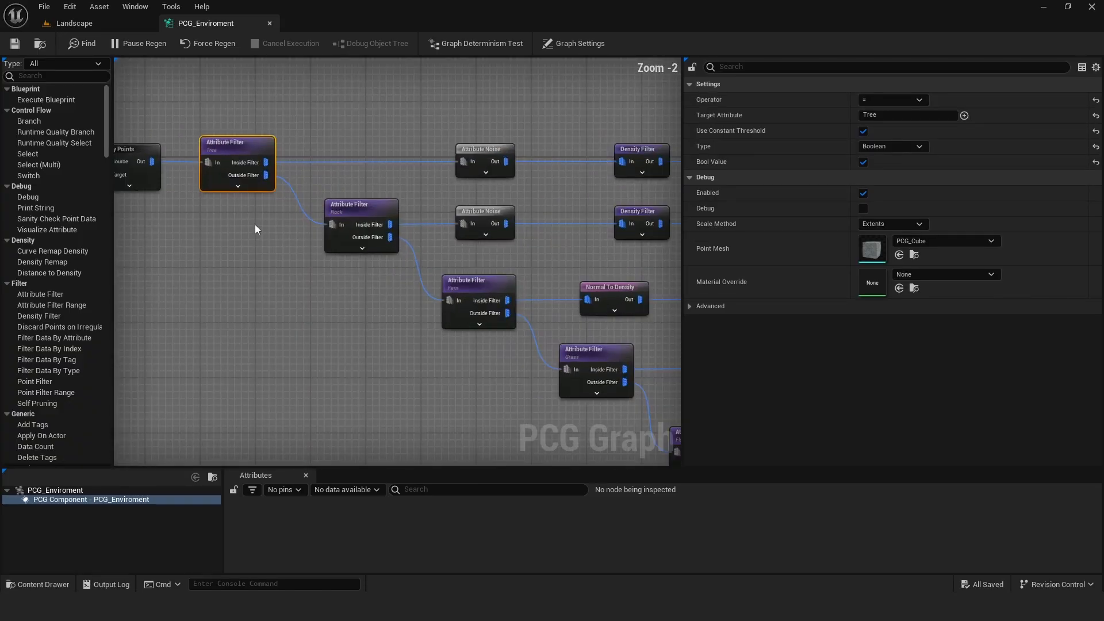
# Follow the remaining Attribute Filter branches through their density filters and Transform Points nodes to the final Static Mesh Spawner.
pyautogui.moveTo(254, 224); pyautogui.dragTo(309, 238, button='right')
pyautogui.moveTo(378, 269); pyautogui.dragTo(273, 236, button='right')
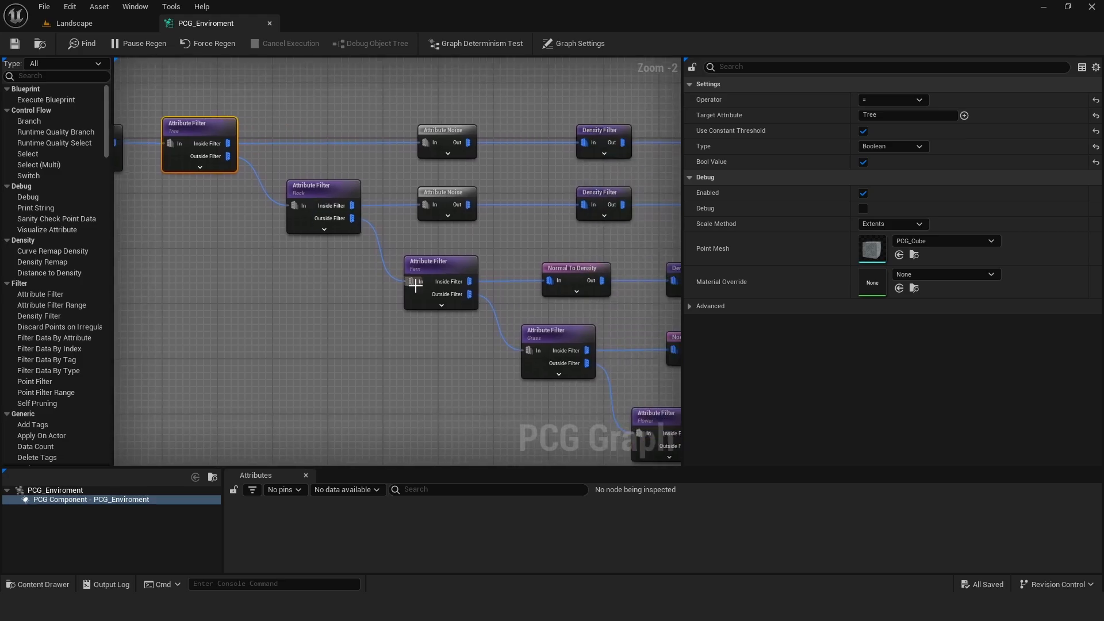
pyautogui.moveTo(415, 273); pyautogui.dragTo(298, 248, button='right')
pyautogui.moveTo(418, 256); pyautogui.dragTo(254, 255, button='right')
pyautogui.scroll(-1, 300, 256)
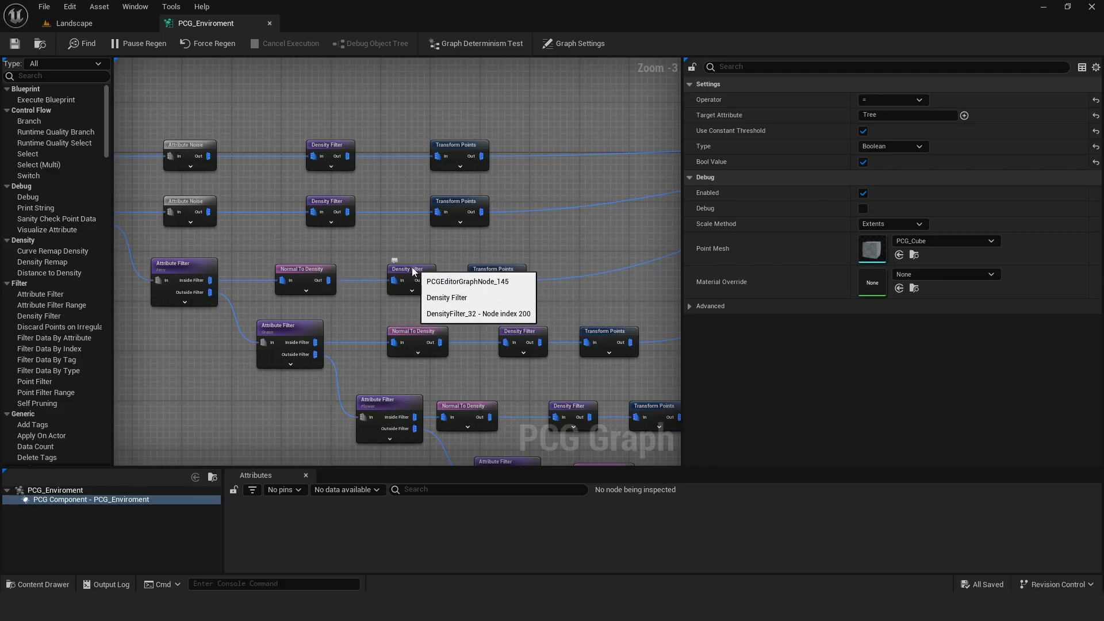
pyautogui.scroll(-2, 444, 237)
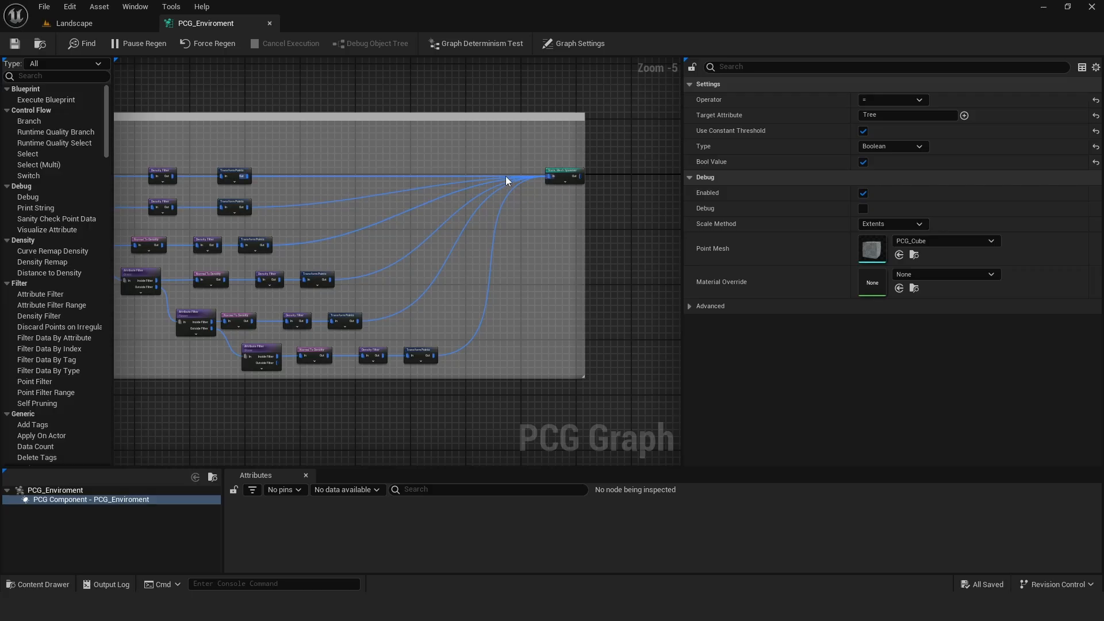
# Select the Static Mesh Spawner ending the Level Instance example and shift it slightly further inside the comment box.
pyautogui.click(558, 174)
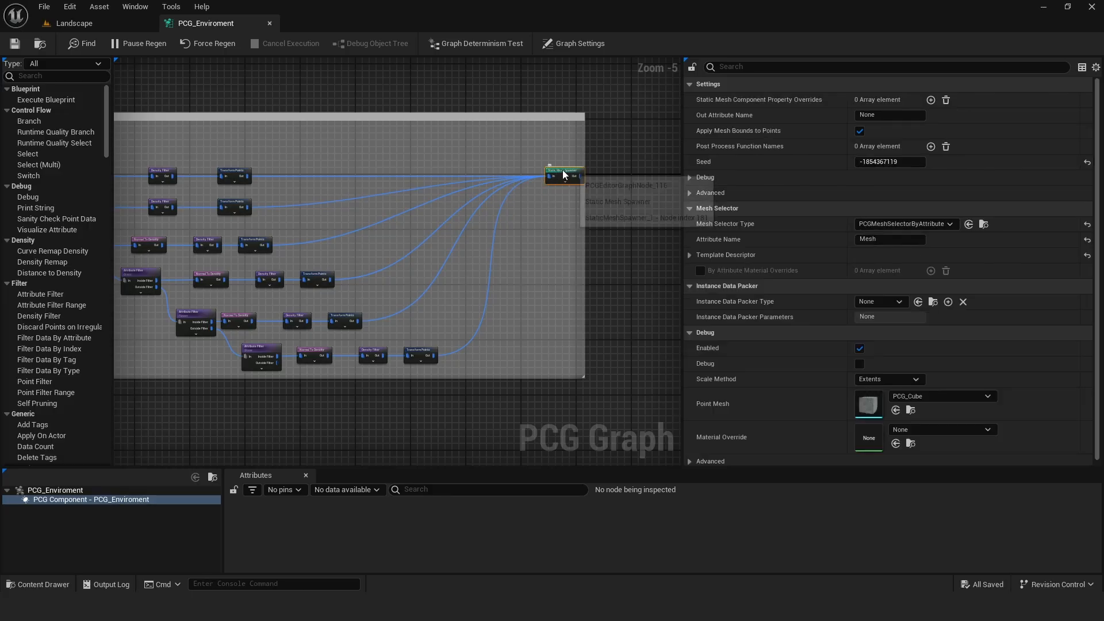
pyautogui.moveTo(565, 174); pyautogui.dragTo(547, 174)
pyautogui.scroll(4, 530, 177)
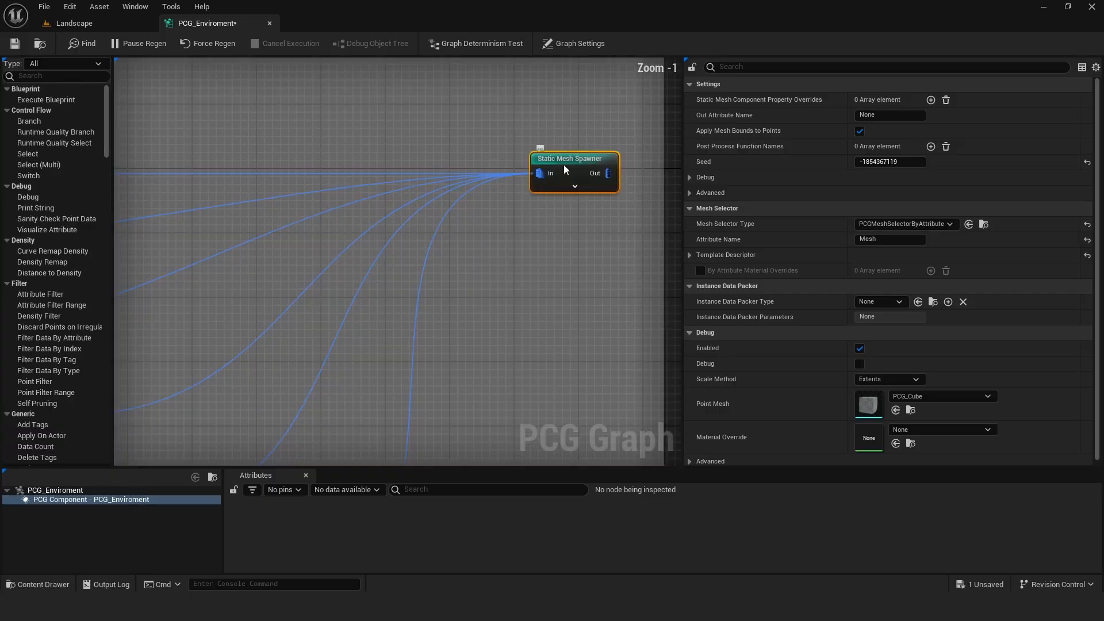
# Duplicate the disabled Static Mesh Spawner in the green tree group and place the copy outside that comment box.
pyautogui.scroll(-5, 532, 350)
pyautogui.moveTo(380, 317); pyautogui.dragTo(648, 277, button='right')
pyautogui.moveTo(257, 299); pyautogui.dragTo(506, 289, button='right')
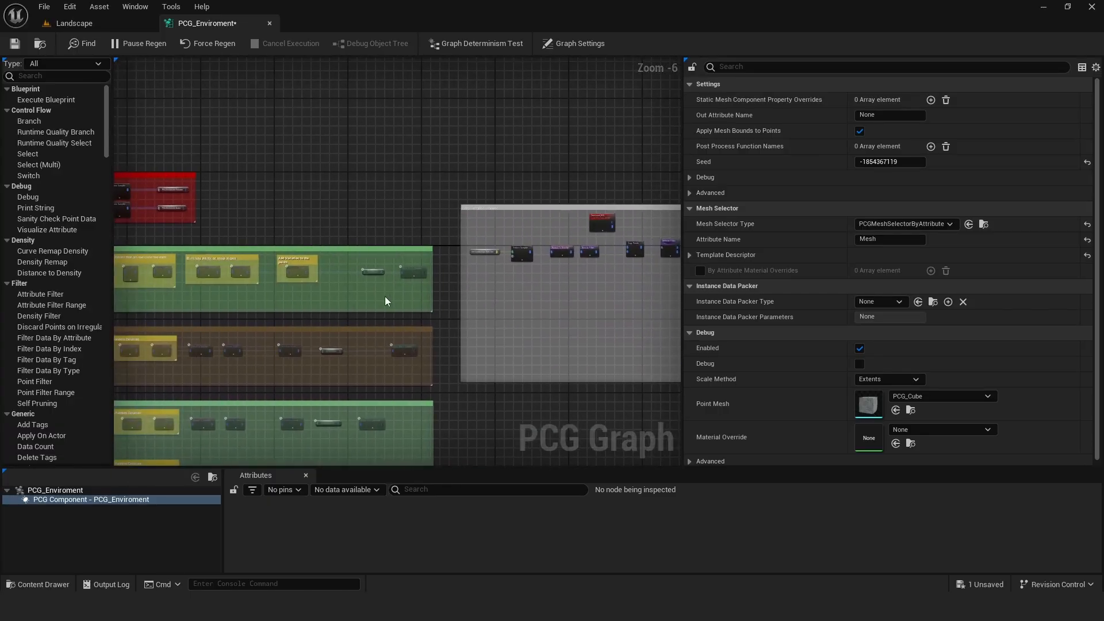
pyautogui.scroll(5, 386, 296)
pyautogui.click(473, 200)
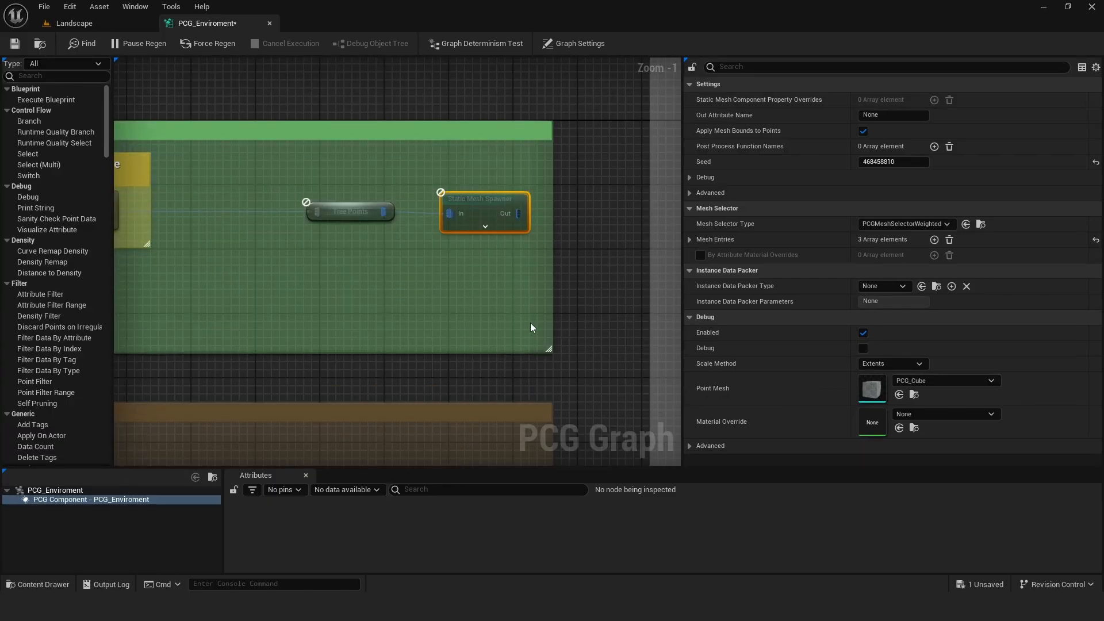
pyautogui.hotkey('ctrl', 'd')
pyautogui.moveTo(565, 325); pyautogui.dragTo(655, 298)
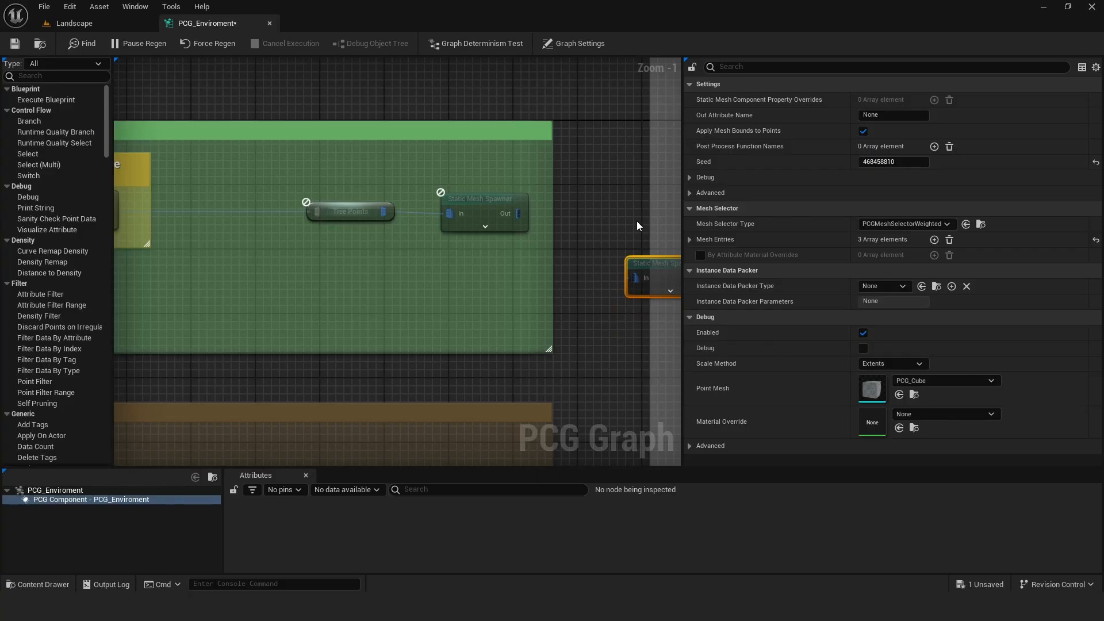
# Move the duplicated Static Mesh Spawner directly below the existing spawner in the Level Instance example.
pyautogui.scroll(-4, 637, 221)
pyautogui.moveTo(668, 209); pyautogui.dragTo(186, 215, button='right')
pyautogui.moveTo(168, 239); pyautogui.dragTo(608, 201)
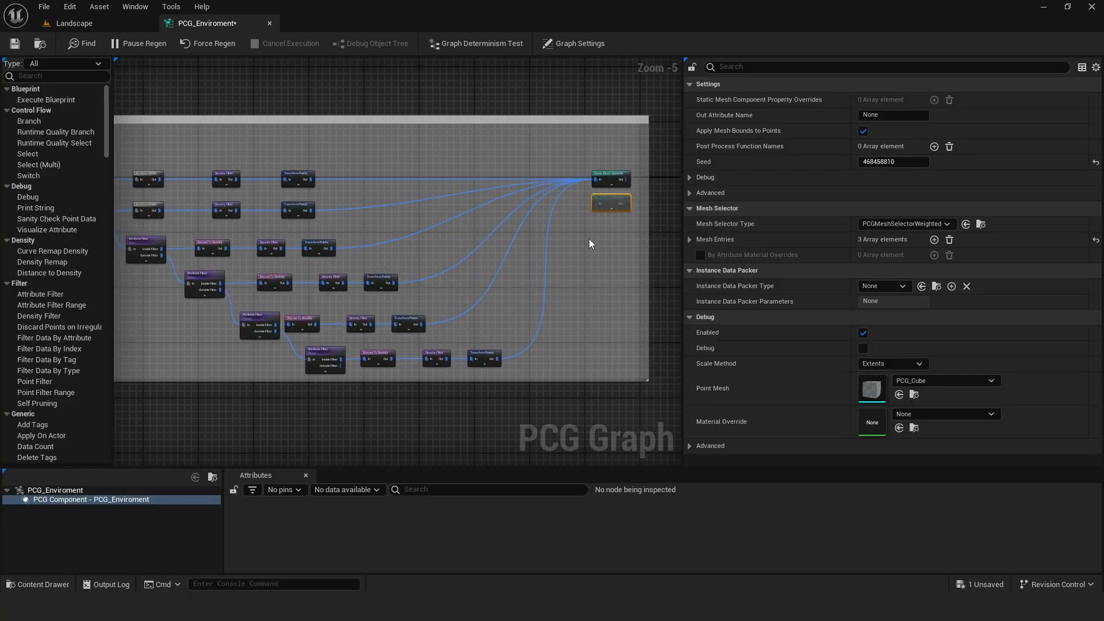
# Compare the mesh selector settings of the duplicated Static Mesh Spawner with those of the original Level Instance spawner.
pyautogui.click(619, 235)
pyautogui.scroll(3, 621, 234)
pyautogui.moveTo(621, 233); pyautogui.dragTo(547, 286, button='right')
pyautogui.click(519, 223)
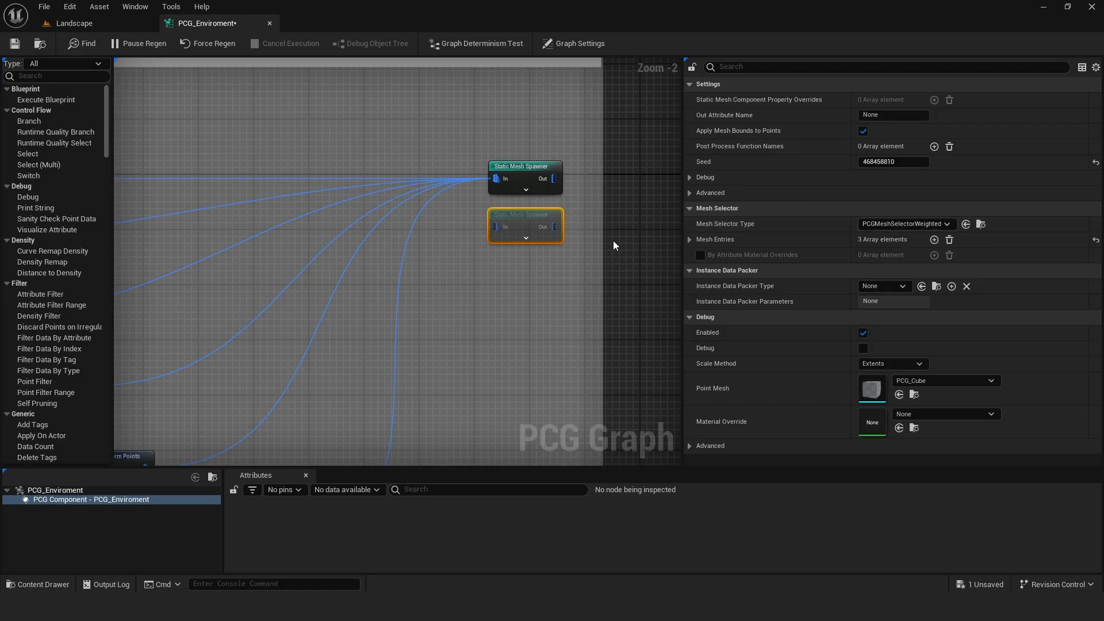
pyautogui.click(523, 168)
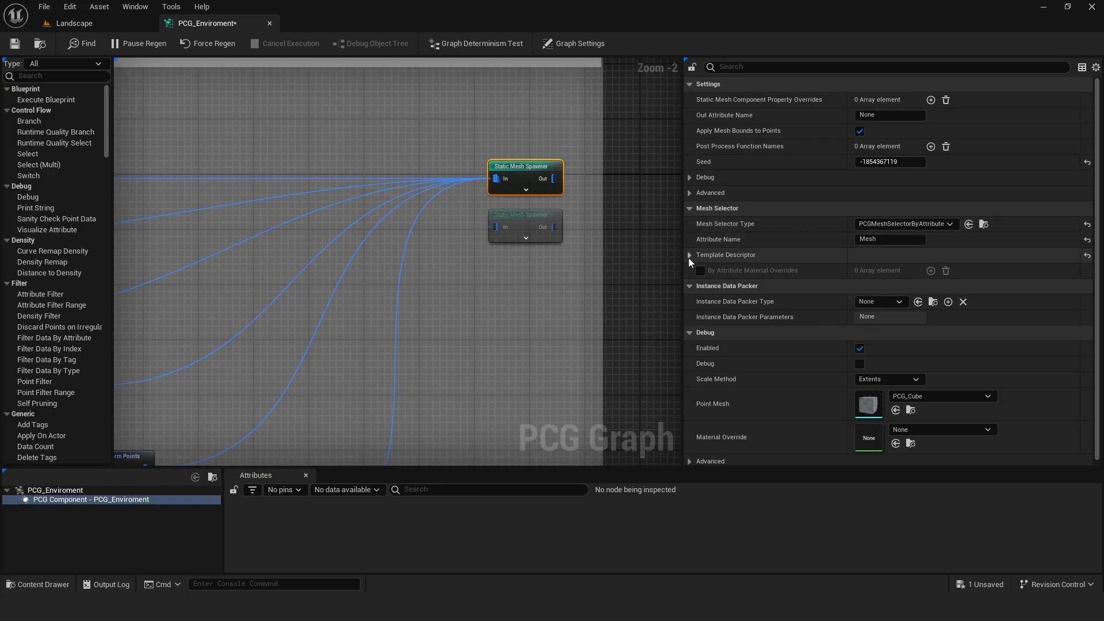
# Examine the weighted mesh entries and the first entry's descriptor on the duplicated Static Mesh Spawner, and compare them with the original's attribute-based selector.
pyautogui.click(521, 217)
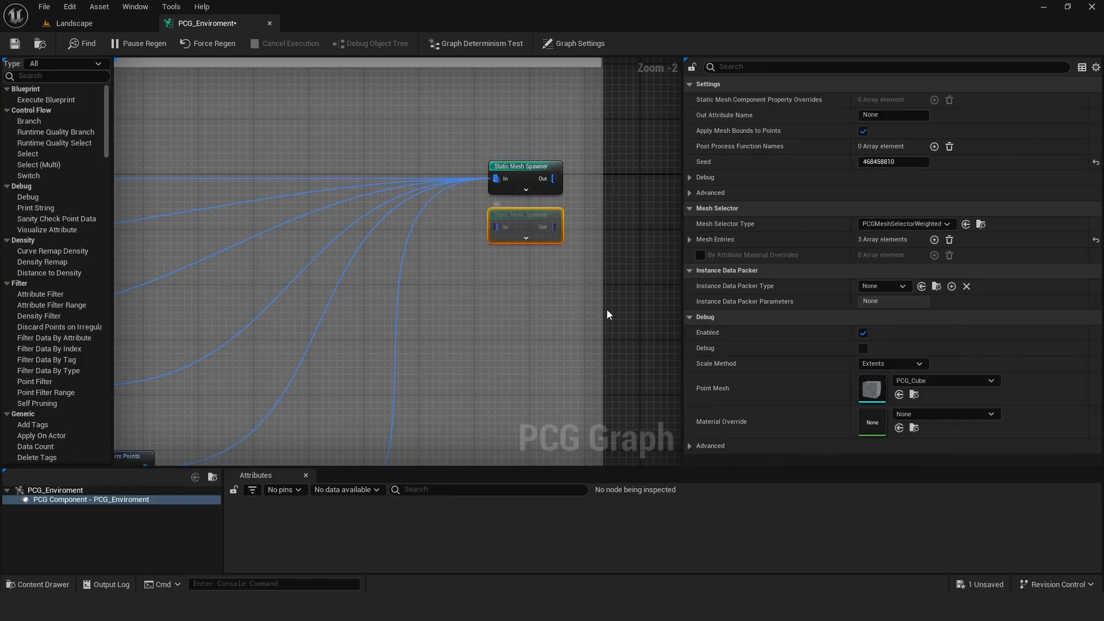
pyautogui.click(691, 240)
pyautogui.click(700, 256)
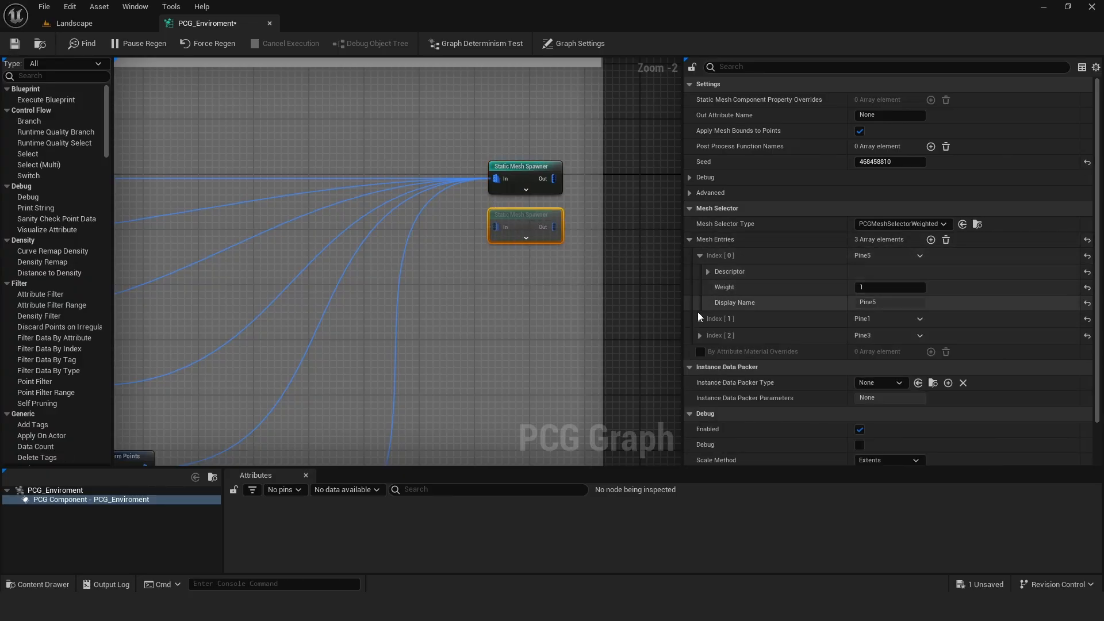
pyautogui.click(700, 319)
pyautogui.click(708, 272)
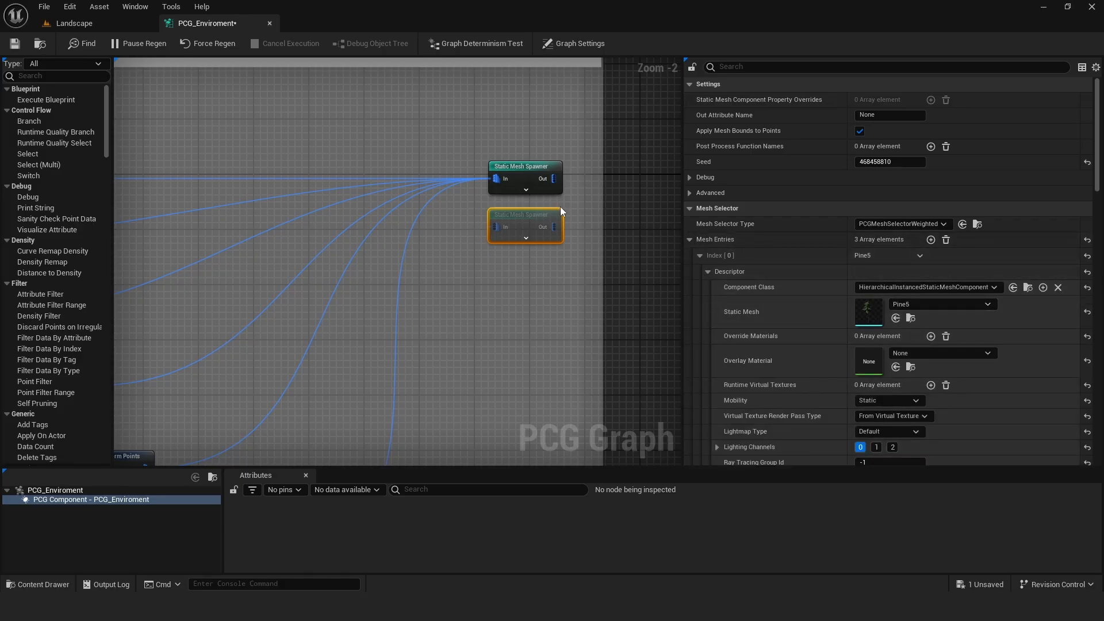
pyautogui.click(515, 167)
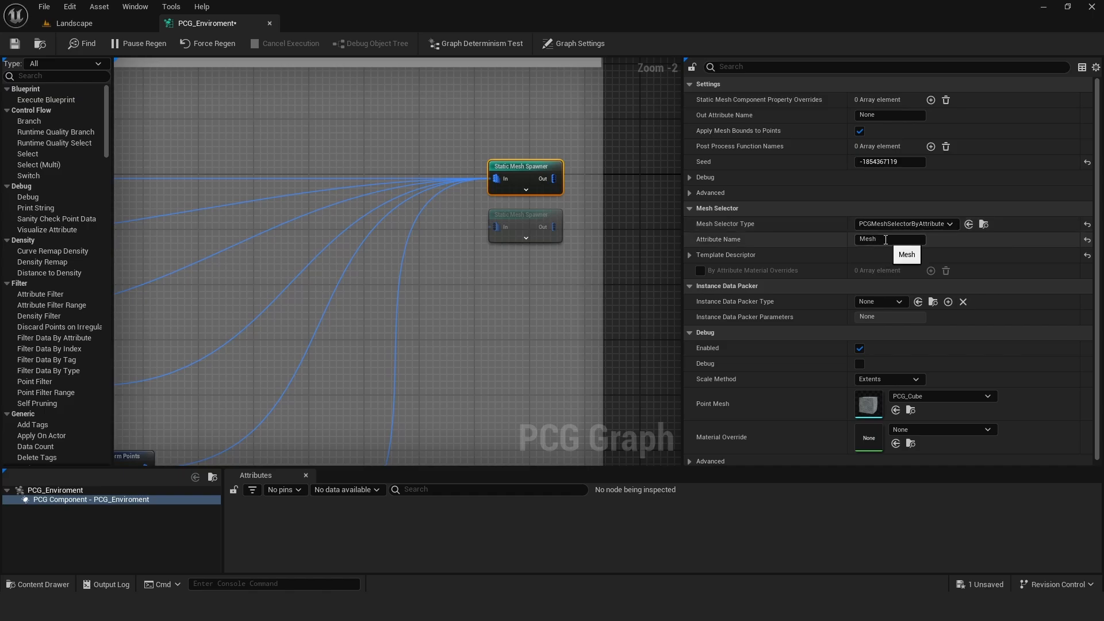
# Inspect the settings of the TreeLevel_PCG node and trace its branches to the Static Mesh Spawner of the Level Instance example.
pyautogui.scroll(-2, 564, 141)
pyautogui.moveTo(285, 154); pyautogui.dragTo(543, 165, button='right')
pyautogui.click(300, 132)
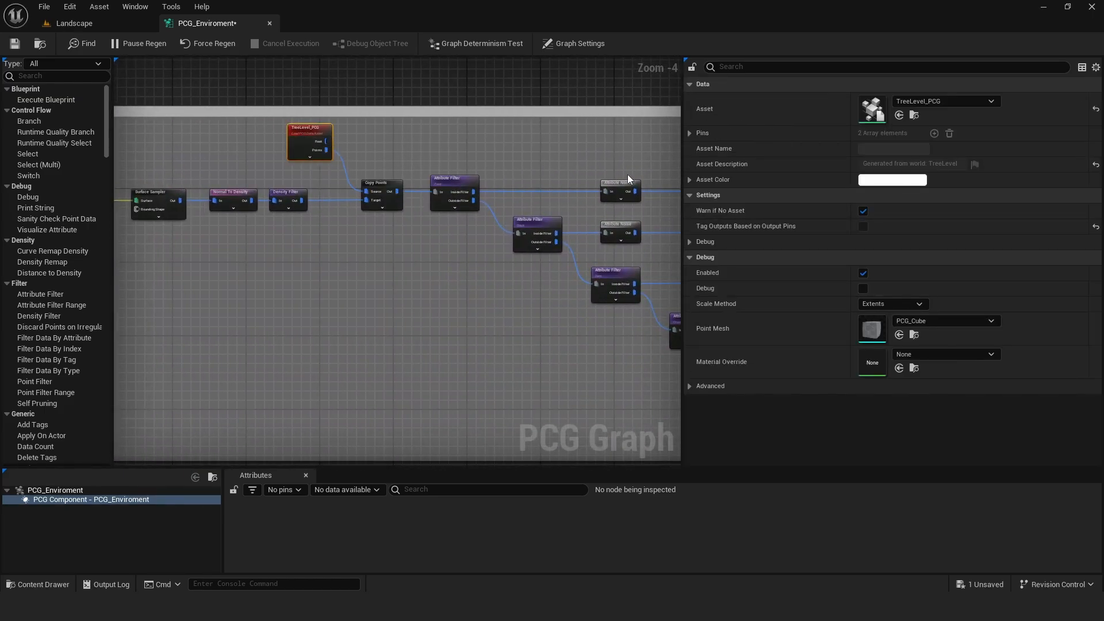
pyautogui.moveTo(627, 174); pyautogui.dragTo(281, 141, button='right')
pyautogui.scroll(-1, 443, 145)
pyautogui.moveTo(443, 145); pyautogui.dragTo(487, 174, button='right')
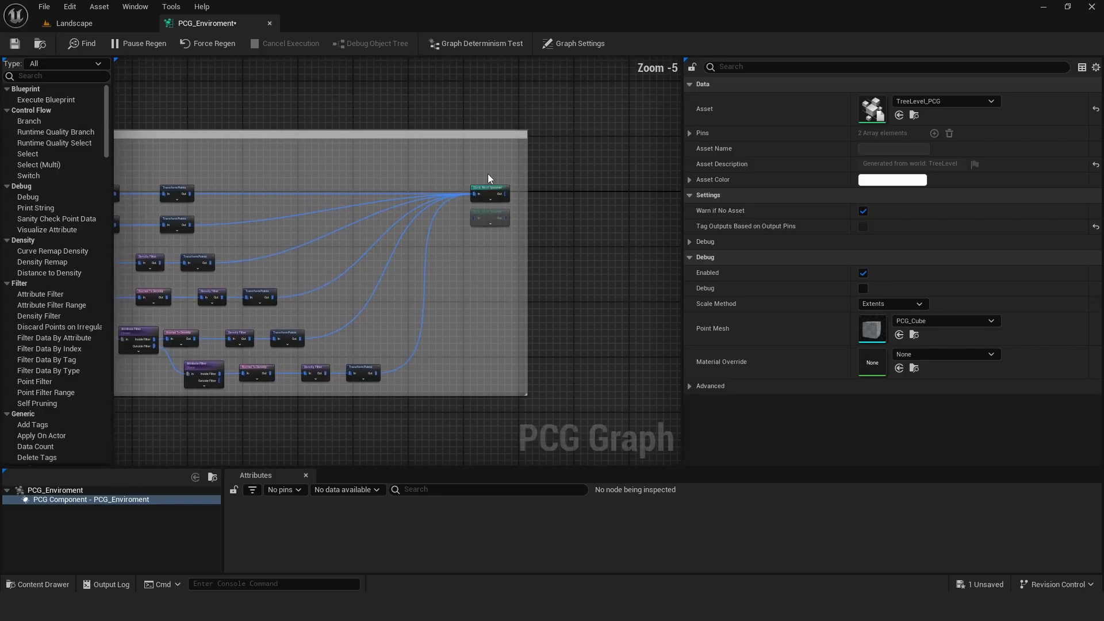
# Delete the duplicated, disabled Static Mesh Spawner from the Level Instance example.
pyautogui.click(481, 222)
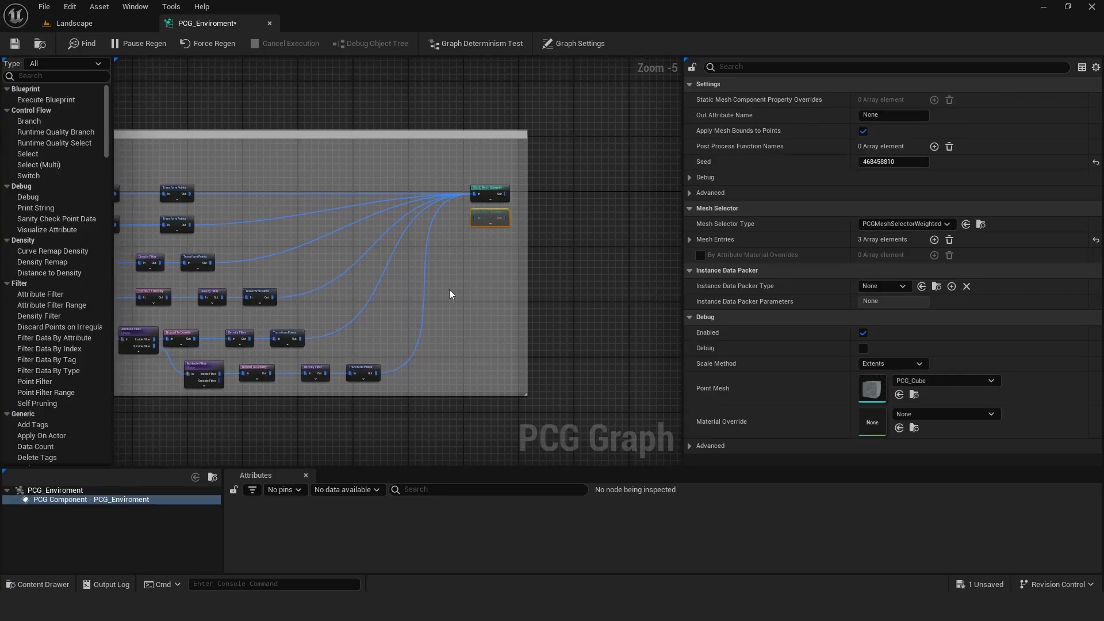
pyautogui.press('Delete')
# Break the link between Get Landscape Data Out and the Surface Sampler in the Level Instance example.
pyautogui.moveTo(406, 192); pyautogui.dragTo(470, 154, button='right')
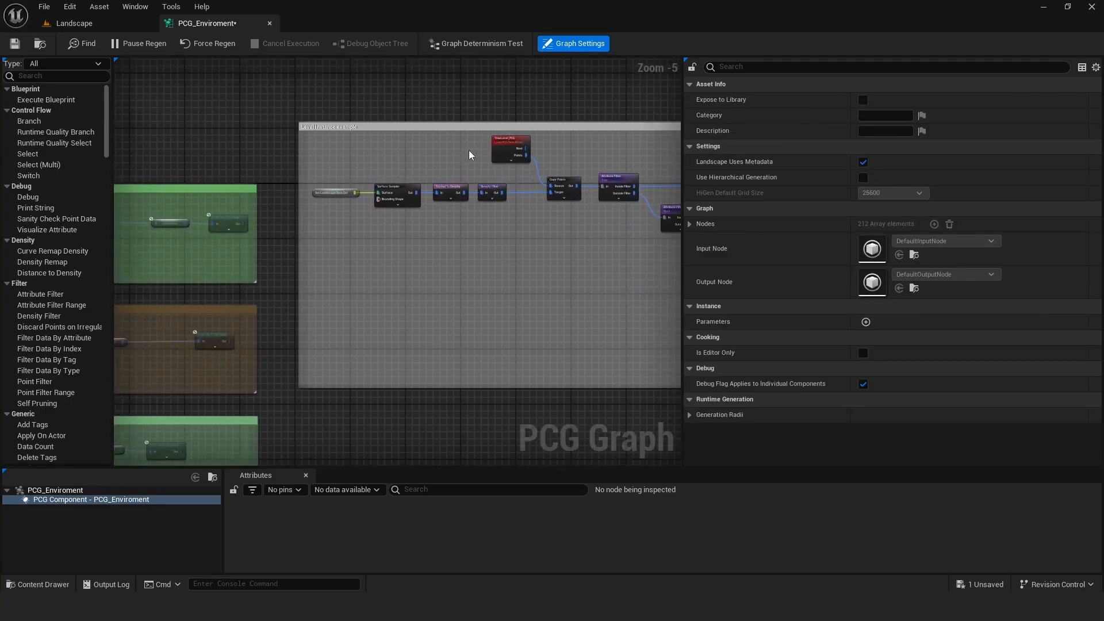
pyautogui.scroll(2, 378, 185)
pyautogui.moveTo(343, 188); pyautogui.dragTo(399, 161, button='right')
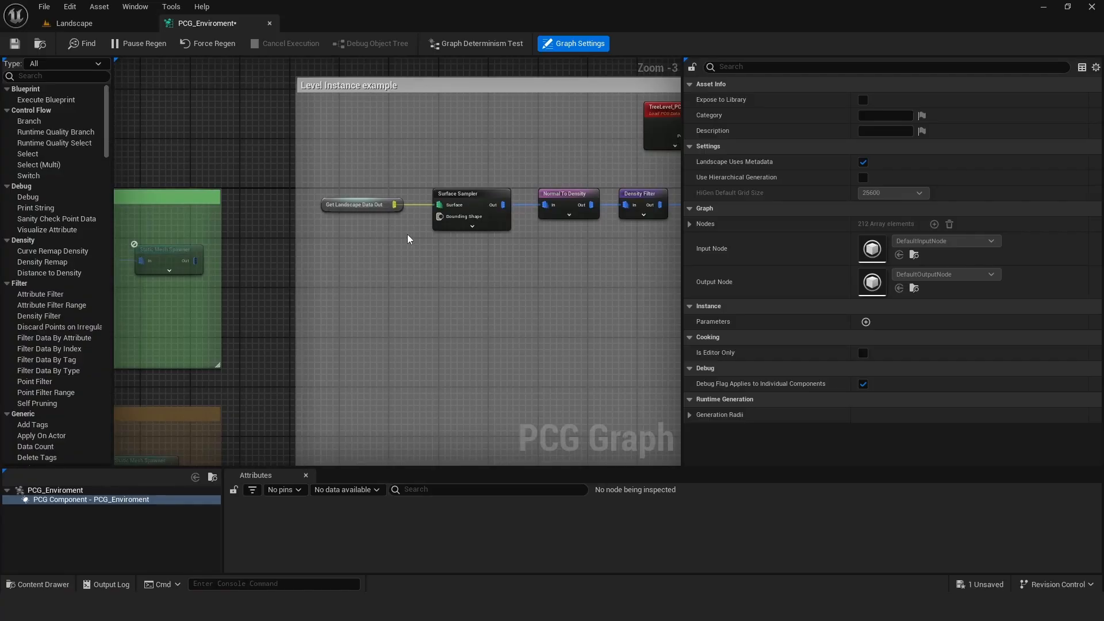
pyautogui.rightClick(394, 206)
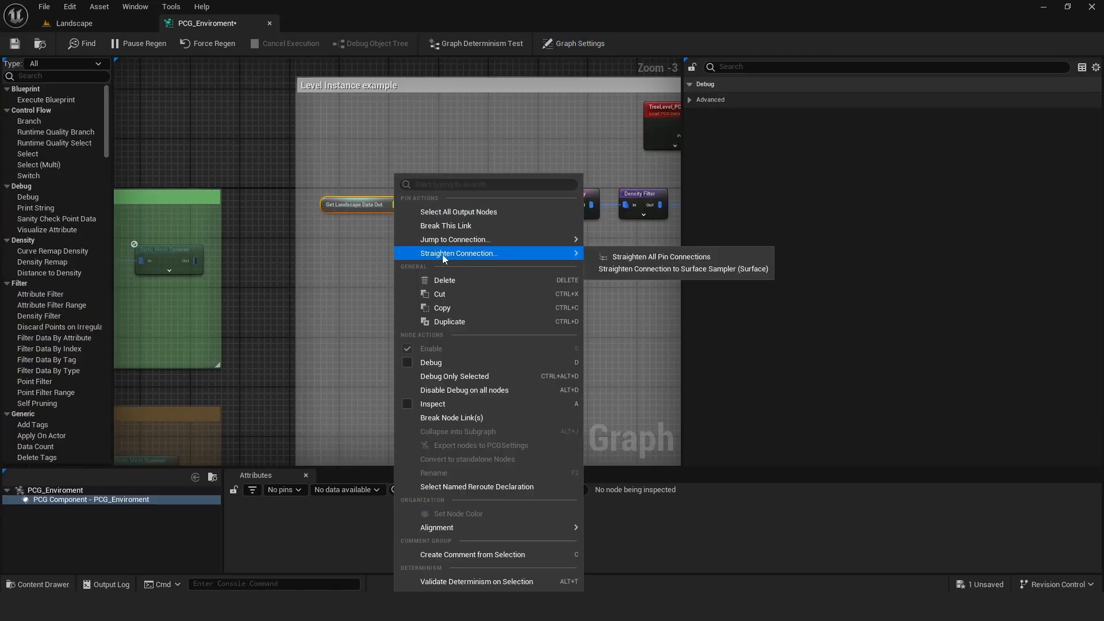
pyautogui.click(460, 226)
# Connect Get Landscape Data Out to the Surface Samplers in the Tree Points, Rock Points and both Fern and Sappling Points rows.
pyautogui.moveTo(248, 244); pyautogui.dragTo(413, 221, button='right')
pyautogui.scroll(-4, 264, 285)
pyautogui.moveTo(264, 286); pyautogui.dragTo(342, 248, button='right')
pyautogui.scroll(3, 295, 233)
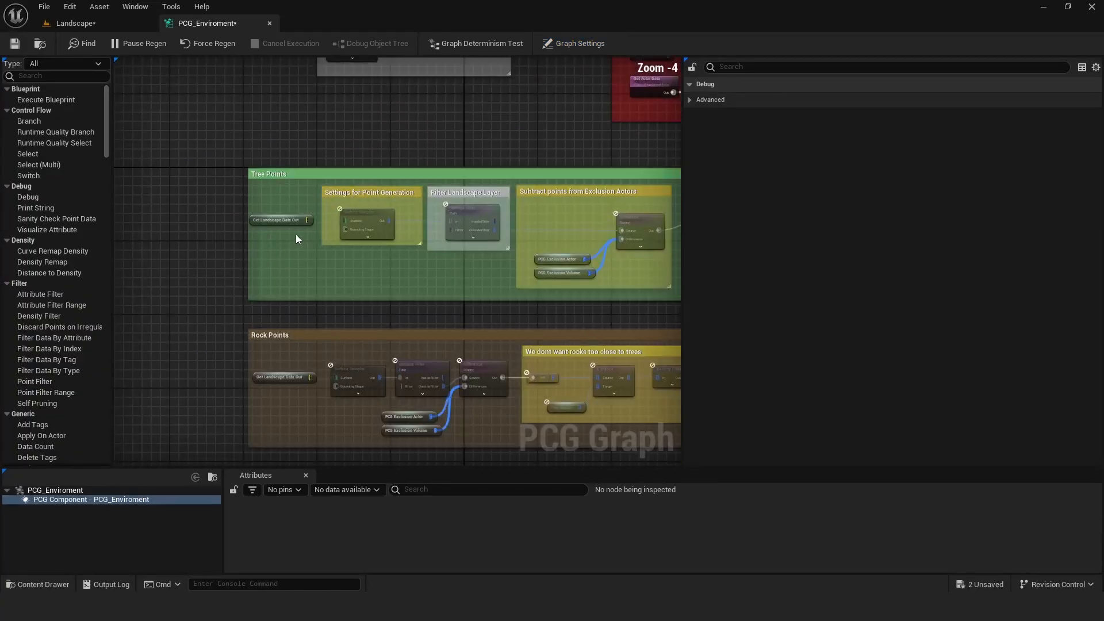
pyautogui.moveTo(306, 220); pyautogui.dragTo(345, 221)
pyautogui.moveTo(326, 296); pyautogui.dragTo(356, 165, button='right')
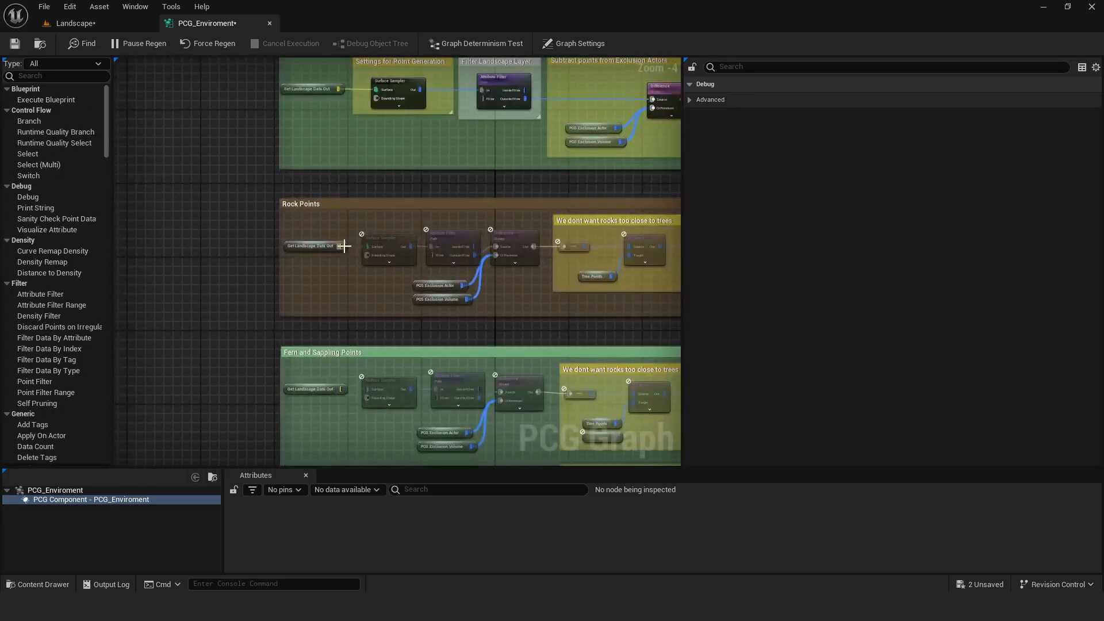
pyautogui.moveTo(341, 246); pyautogui.dragTo(369, 248)
pyautogui.moveTo(351, 374); pyautogui.dragTo(368, 214, button='right')
pyautogui.moveTo(358, 231); pyautogui.dragTo(384, 230)
pyautogui.moveTo(359, 333); pyautogui.dragTo(384, 334)
# Connect Get Landscape Data Out to the Surface Samplers in the Debri Points, Grass Points and Flower Points groups.
pyautogui.moveTo(380, 403); pyautogui.dragTo(372, 258, button='right')
pyautogui.moveTo(367, 194); pyautogui.dragTo(396, 194)
pyautogui.moveTo(385, 431); pyautogui.dragTo(400, 213, button='right')
pyautogui.moveTo(401, 262); pyautogui.dragTo(429, 262)
pyautogui.moveTo(382, 452); pyautogui.dragTo(369, 181, button='right')
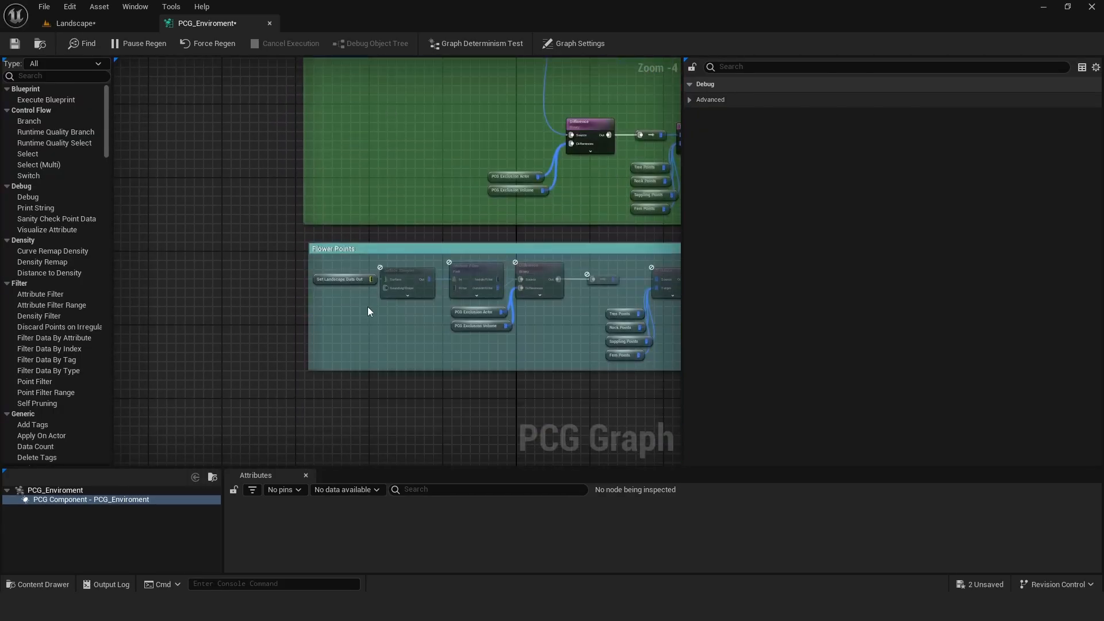
pyautogui.moveTo(371, 280); pyautogui.dragTo(386, 279)
# Save all modified assets of the project.
pyautogui.moveTo(425, 170); pyautogui.dragTo(396, 297, button='right')
pyautogui.click(44, 7)
pyautogui.click(70, 75)
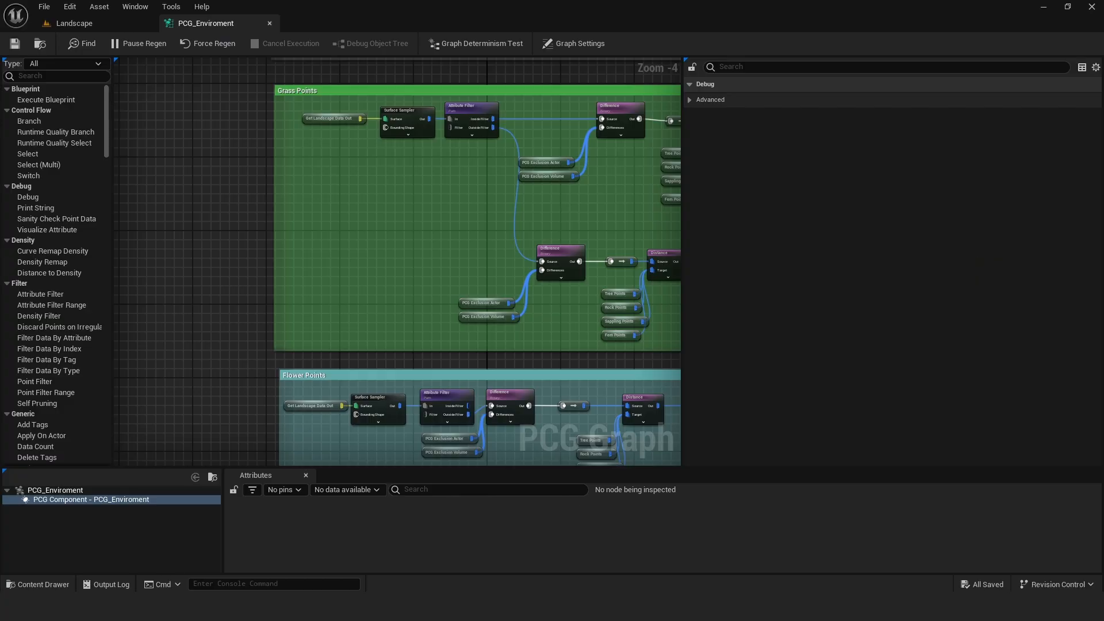
# Switch to the Landscape level and examine the trees, ferns and grass generated around the sandy path.
pyautogui.click(75, 24)
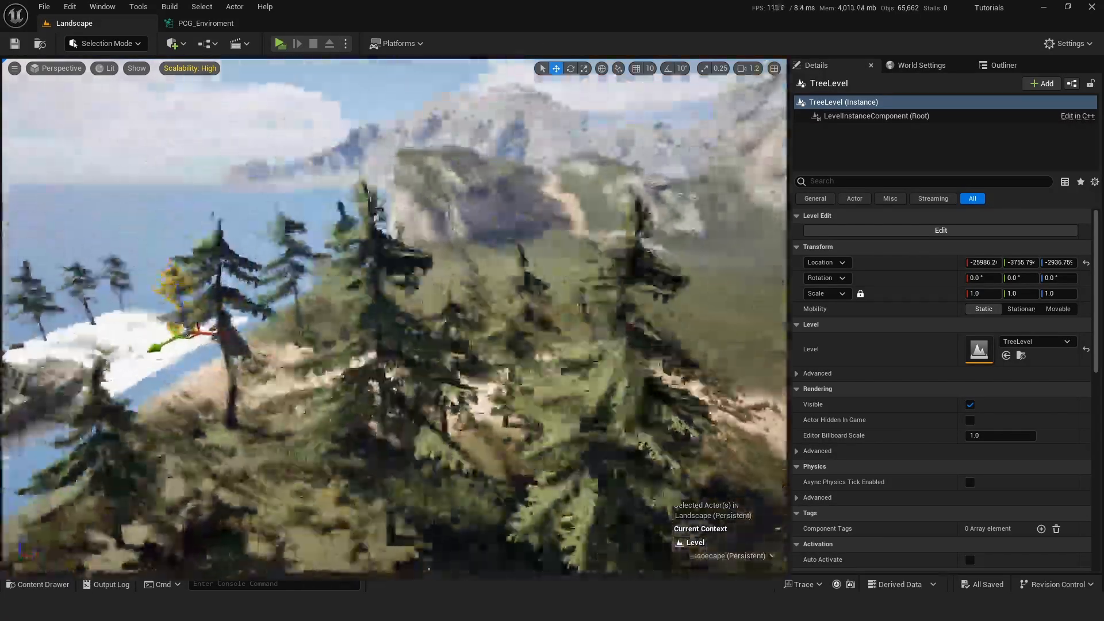
pyautogui.press('w')
pyautogui.moveTo(394, 315); pyautogui.dragTo(477, 313, button='right')
pyautogui.press('s')
pyautogui.moveTo(426, 371)
pyautogui.mouseDown(button='right')
pyautogui.moveTo(454, 397)
pyautogui.moveTo(432, 414)
pyautogui.moveTo(425, 371)
pyautogui.mouseUp(button='right')
pyautogui.moveTo(429, 377); pyautogui.dragTo(413, 414, button='right')
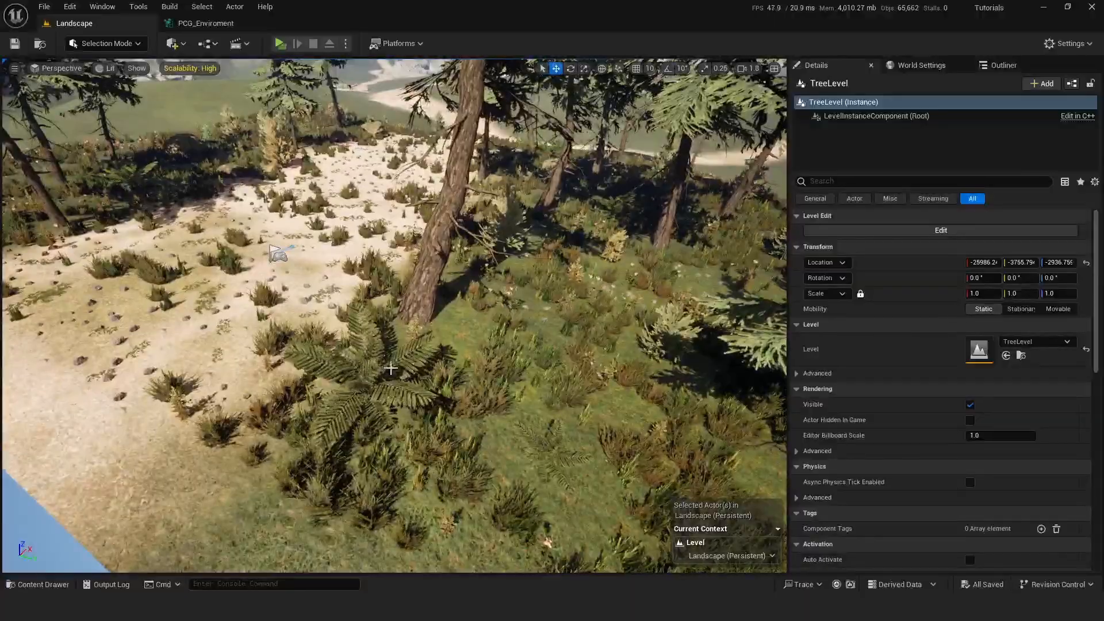
pyautogui.moveTo(370, 382); pyautogui.dragTo(466, 366, button='right')
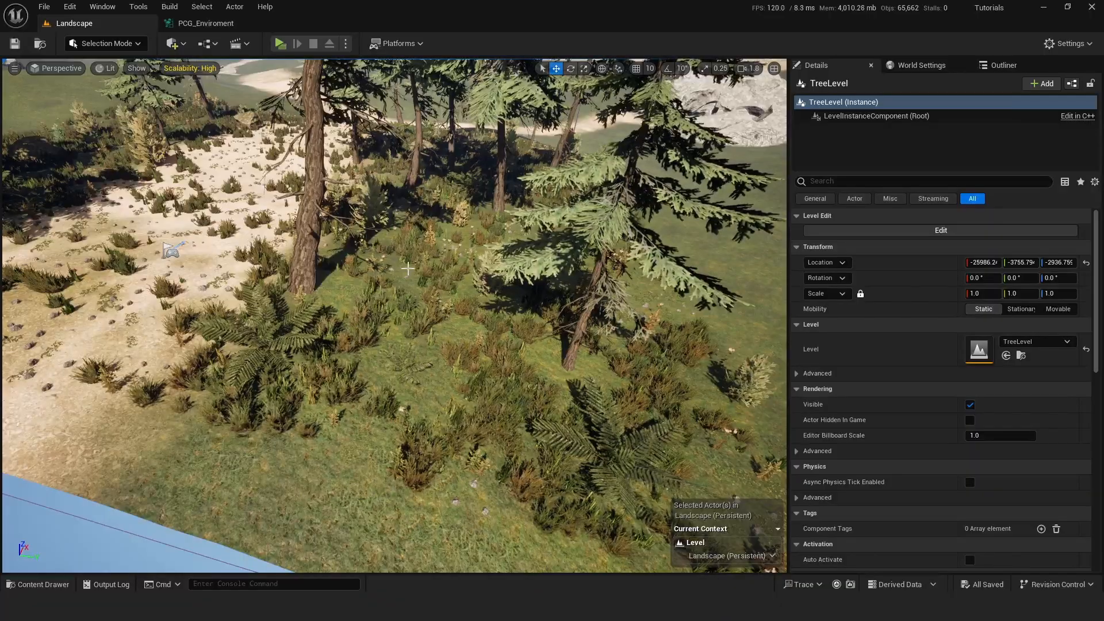
pyautogui.moveTo(407, 268)
pyautogui.mouseDown(button='right')
pyautogui.moveTo(385, 210)
pyautogui.moveTo(411, 262)
pyautogui.mouseUp(button='right')
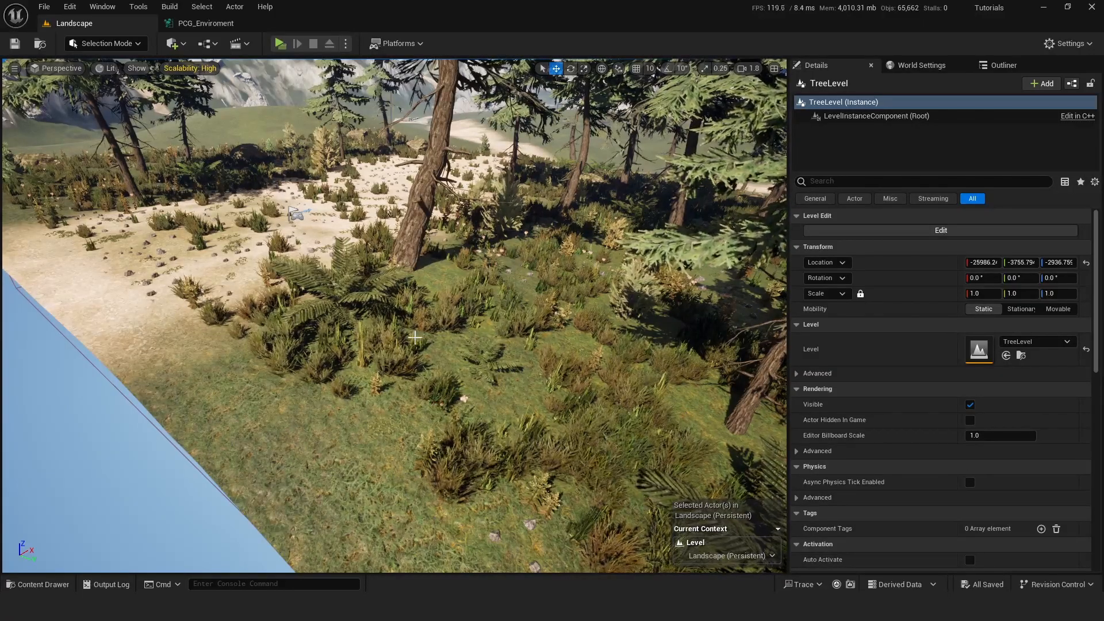
pyautogui.moveTo(443, 424); pyautogui.dragTo(443, 424, button='right')
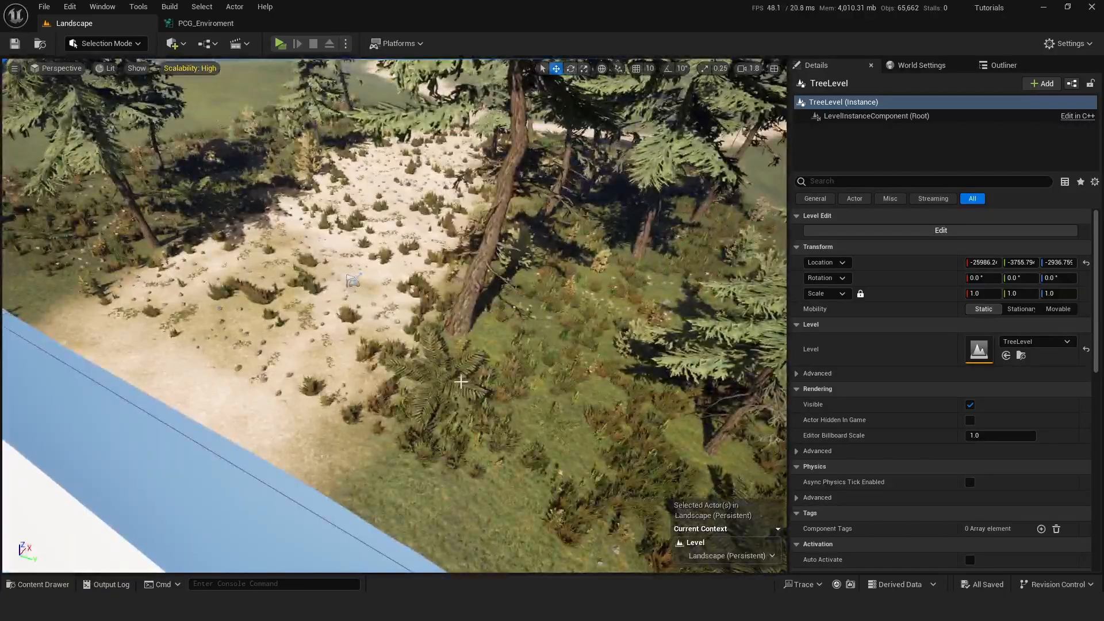
# Focus on the selected TreeLevel instance and compare it with the foliage generated on the neighbouring landscape.
pyautogui.press('f')
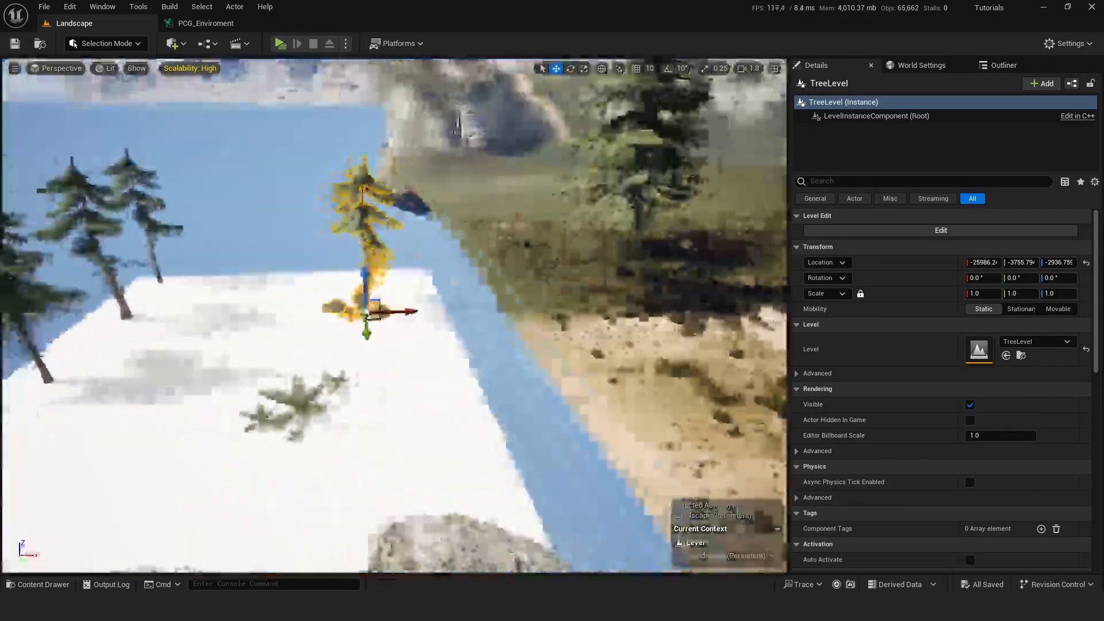
pyautogui.moveTo(368, 349); pyautogui.dragTo(369, 349, button='right')
pyautogui.moveTo(482, 308); pyautogui.dragTo(506, 287, button='right')
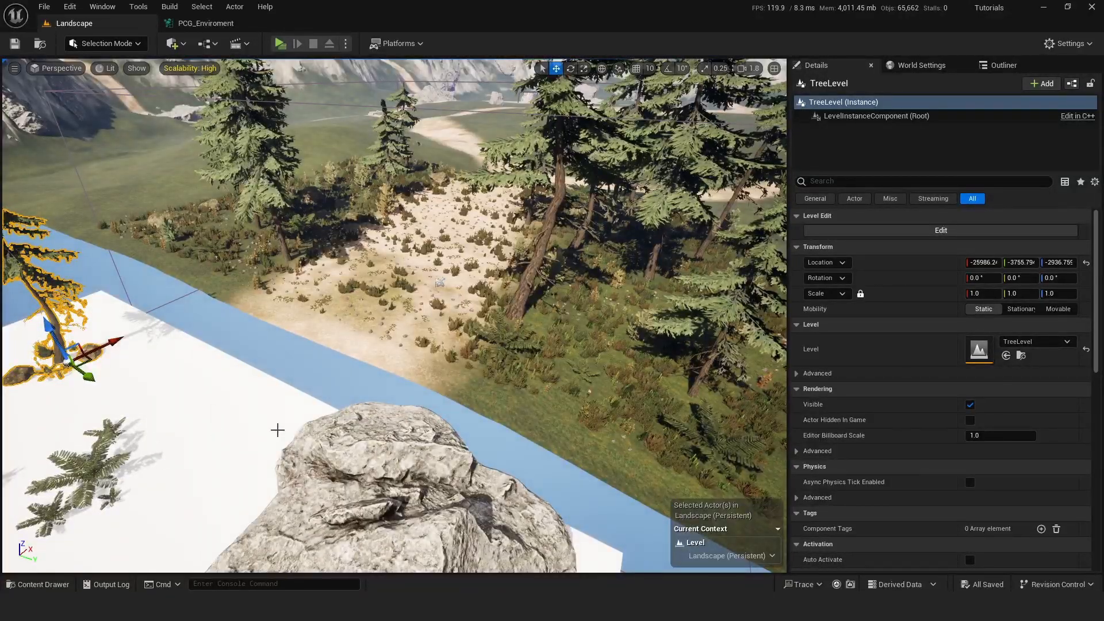
pyautogui.moveTo(410, 318); pyautogui.dragTo(410, 318, button='right')
# Return to the PCG_Enviroment graph and break the Get Landscape Data Out links in the Grass Points and Flower Points groups.
pyautogui.click(205, 23)
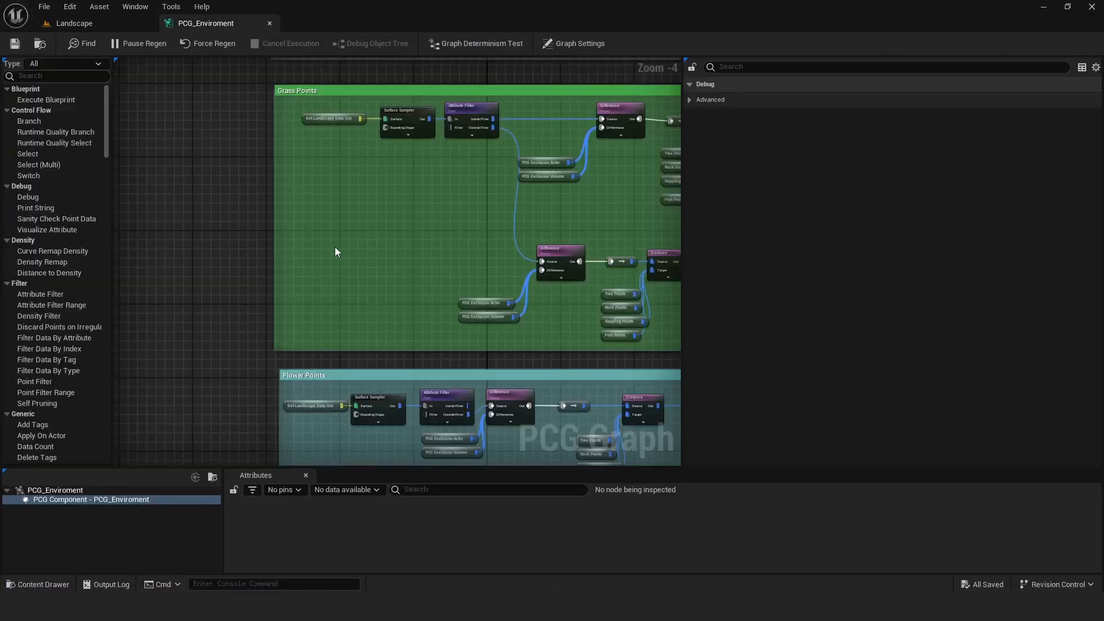
pyautogui.moveTo(357, 258); pyautogui.dragTo(325, 97, button='right')
pyautogui.rightClick(316, 229)
pyautogui.moveTo(346, 255)
pyautogui.click(385, 228)
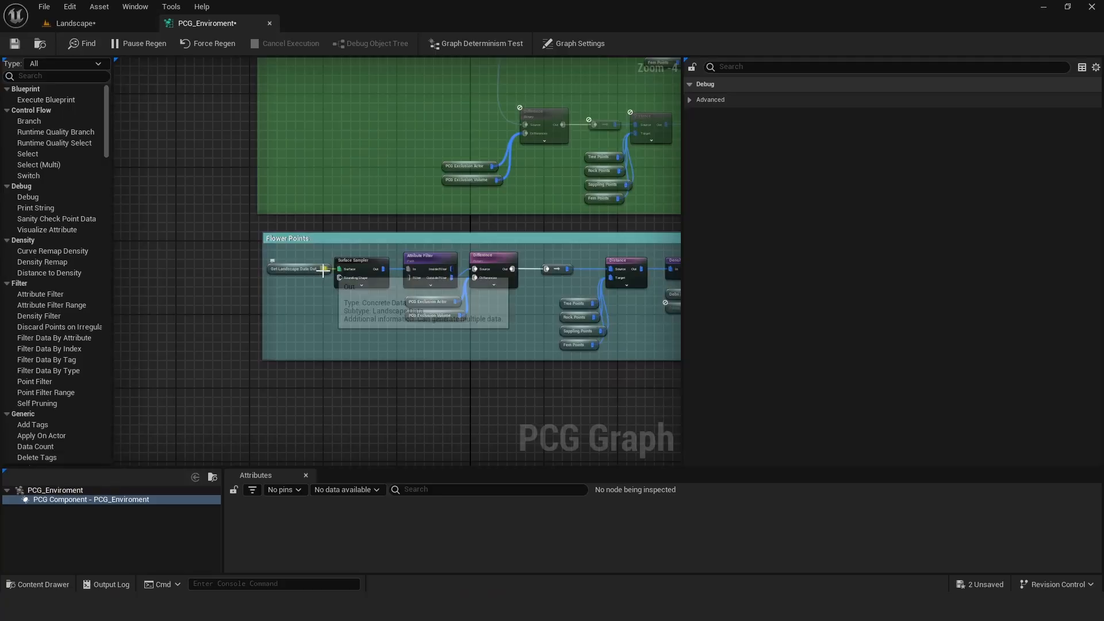
pyautogui.rightClick(324, 271)
pyautogui.click(374, 225)
# Break the Get Landscape Data Out links in the Debri Points group and in the first row of Fern and Sappling Points.
pyautogui.moveTo(322, 156); pyautogui.dragTo(322, 264, button='right')
pyautogui.rightClick(316, 254)
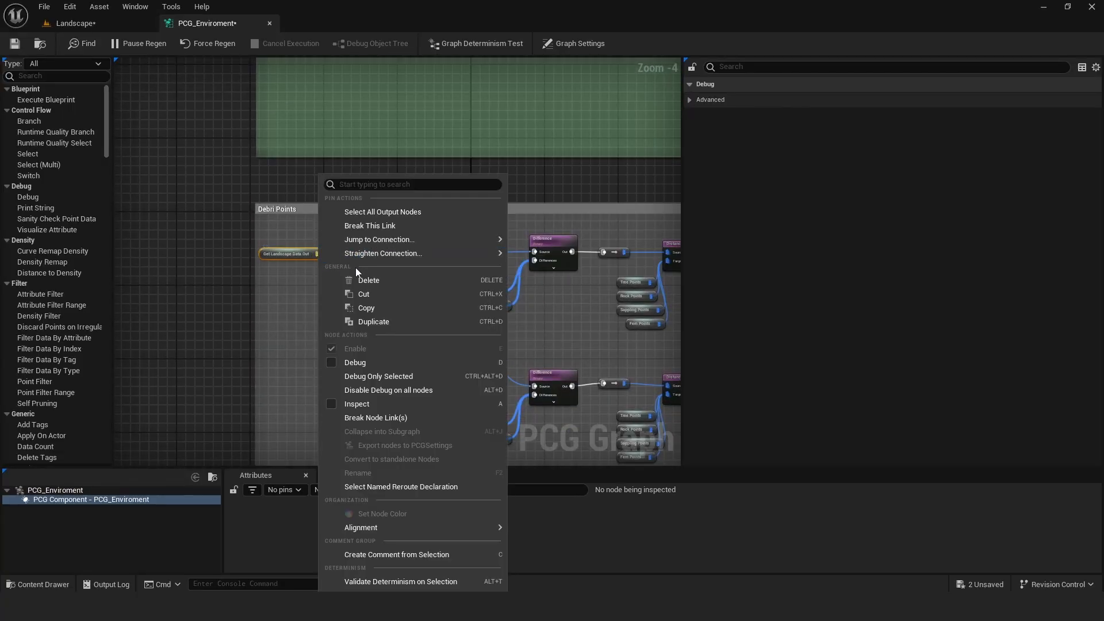
pyautogui.click(395, 227)
pyautogui.moveTo(309, 94); pyautogui.dragTo(334, 222, button='right')
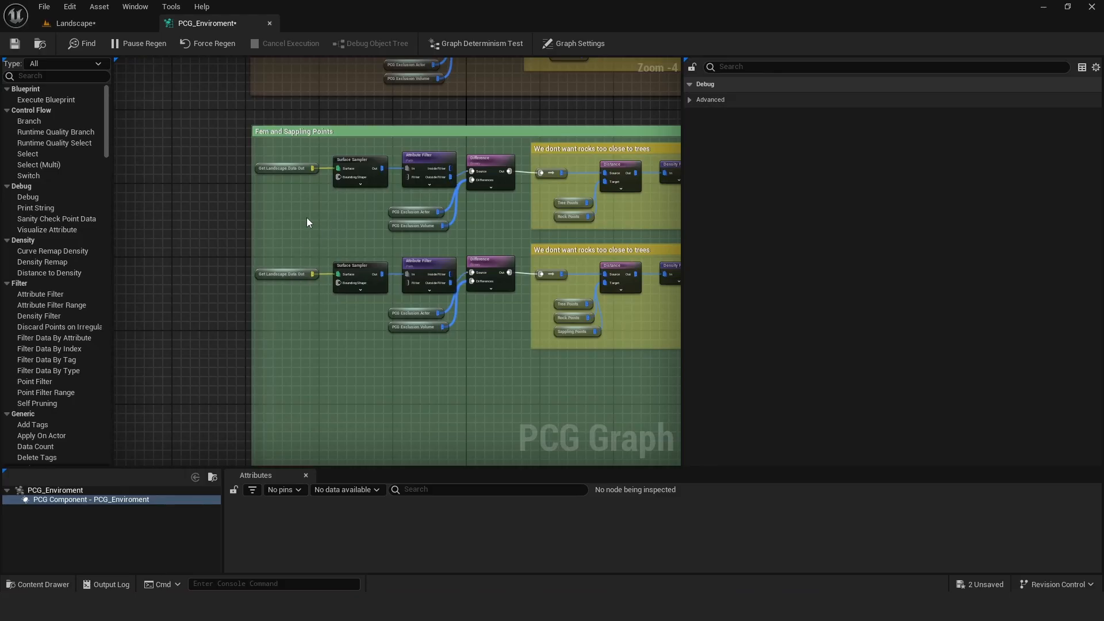
pyautogui.rightClick(314, 170)
pyautogui.click(364, 222)
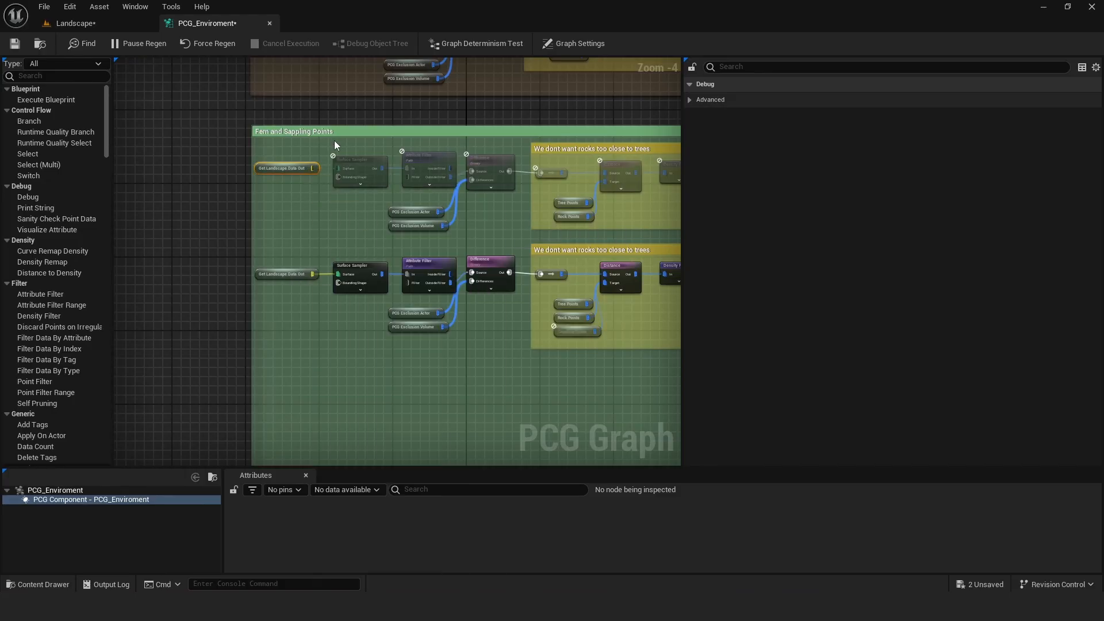
# Break the Get Landscape Data Out links to the Surface Samplers in the Rock Points and Tree Points groups.
pyautogui.moveTo(322, 95); pyautogui.dragTo(316, 352, button='right')
pyautogui.rightClick(312, 296)
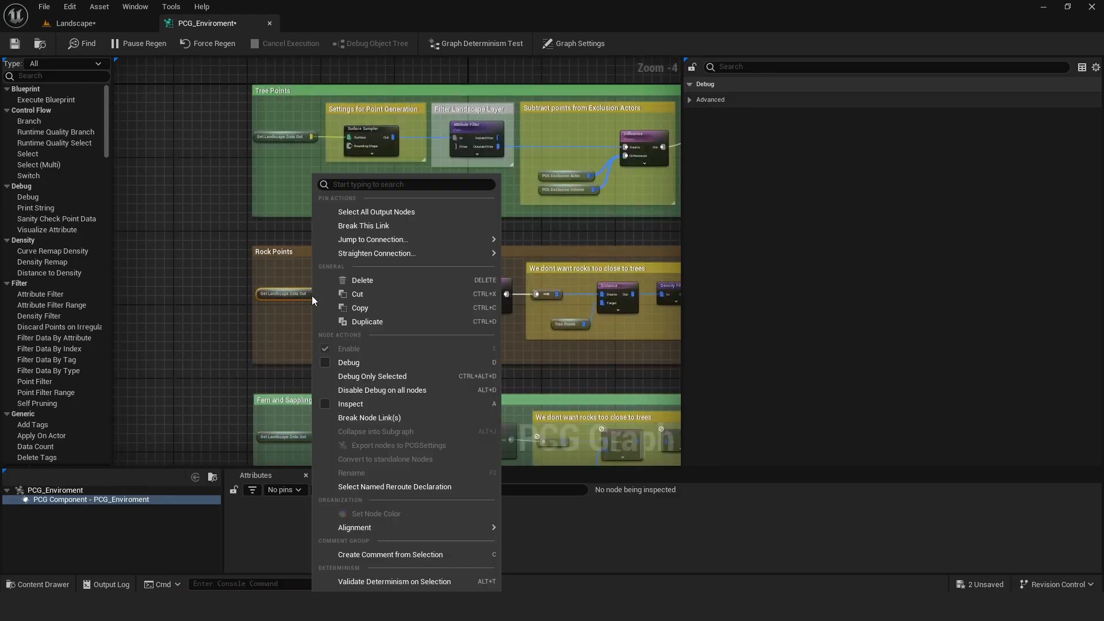
pyautogui.click(367, 224)
pyautogui.rightClick(311, 136)
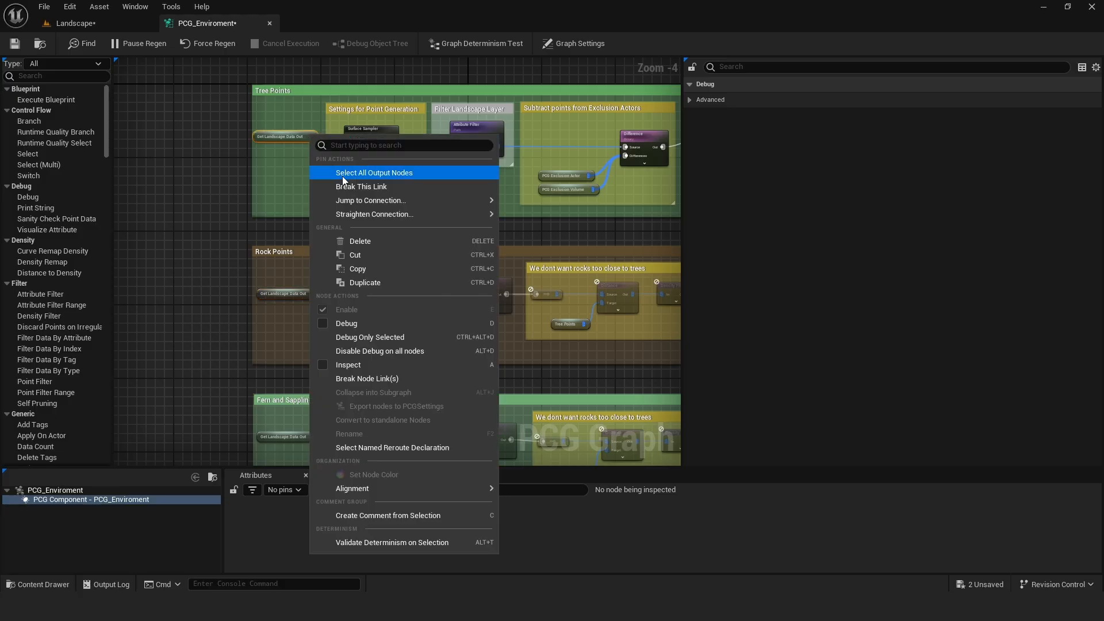
pyautogui.click(344, 174)
pyautogui.moveTo(347, 198); pyautogui.dragTo(283, 211, button='right')
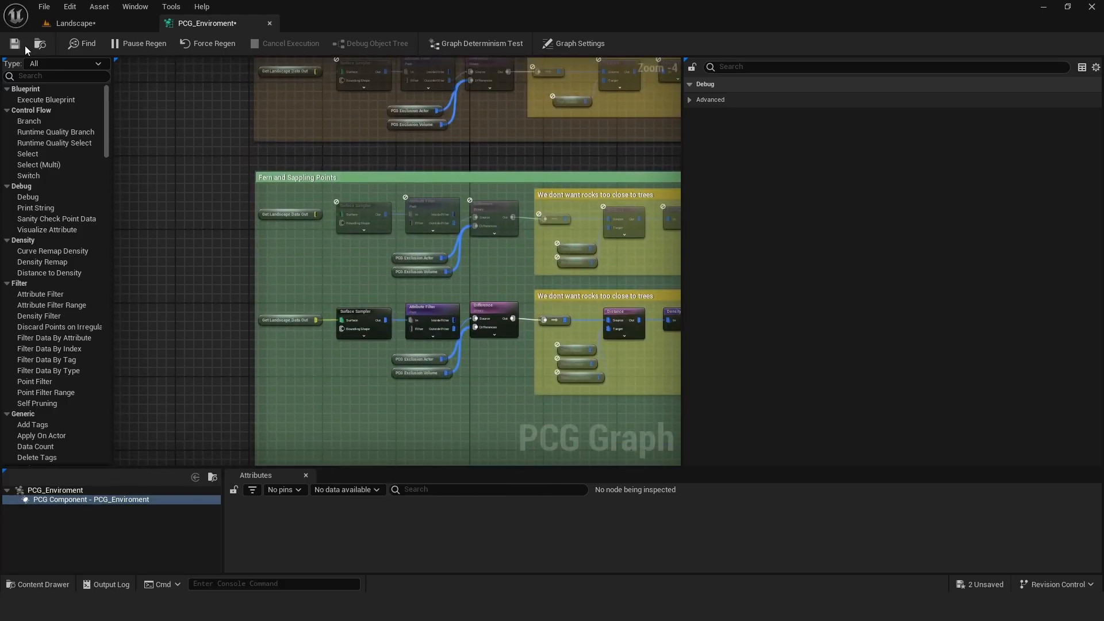
# Switch to the Landscape level and examine how the ferns are distributed around the sandy path.
pyautogui.click(92, 28)
pyautogui.press('w')
pyautogui.moveTo(369, 259); pyautogui.dragTo(489, 274, button='right')
pyautogui.press('a')
pyautogui.press('w')
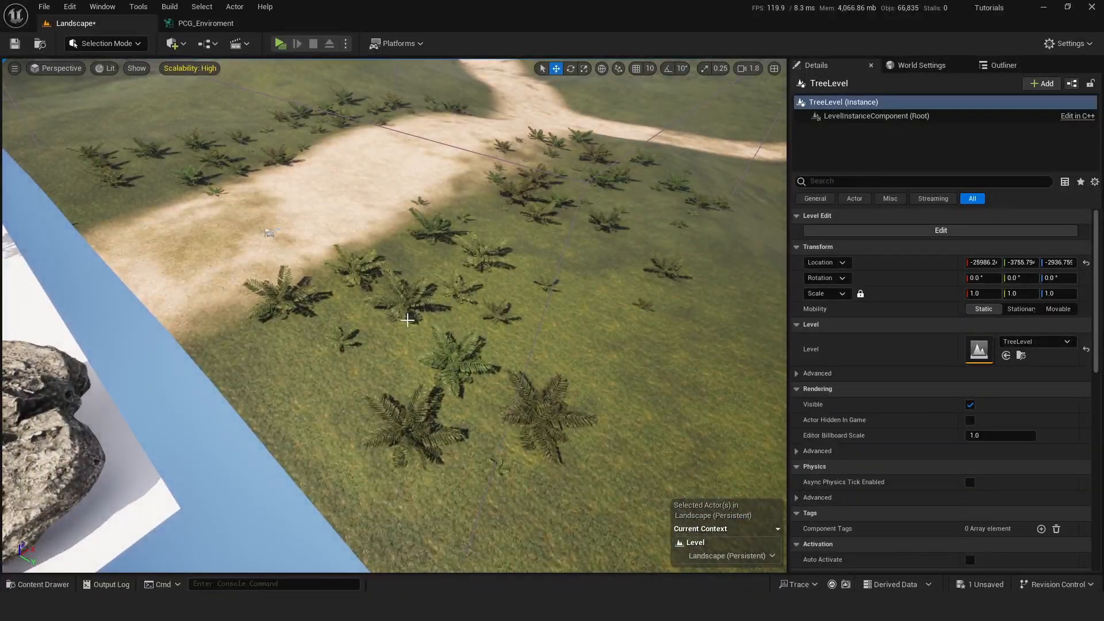
pyautogui.moveTo(408, 319); pyautogui.dragTo(261, 316, button='right')
pyautogui.press('w')
pyautogui.press('d')
# Move over to the white platform and examine the hand-placed fern cluster from several sides.
pyautogui.moveTo(434, 274); pyautogui.dragTo(609, 250, button='right')
pyautogui.press('a')
pyautogui.press('w')
pyautogui.press('a')
pyautogui.moveTo(434, 274); pyautogui.dragTo(627, 285, button='right')
pyautogui.press('a')
pyautogui.moveTo(385, 358); pyautogui.dragTo(601, 305, button='right')
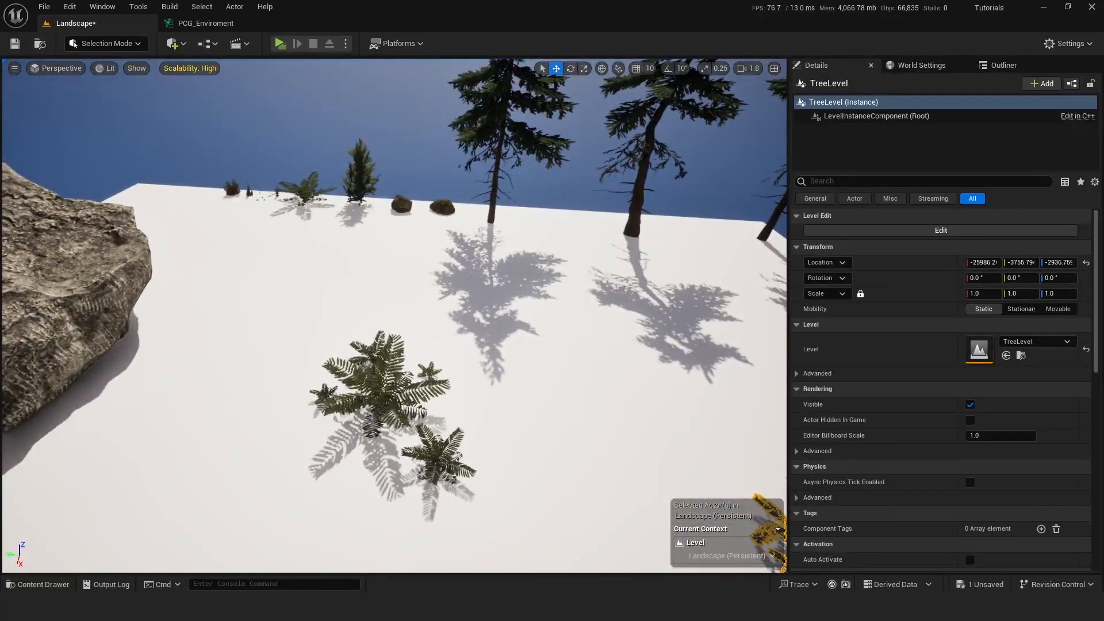
pyautogui.press('a')
pyautogui.moveTo(332, 294); pyautogui.dragTo(466, 331, button='right')
pyautogui.press('w')
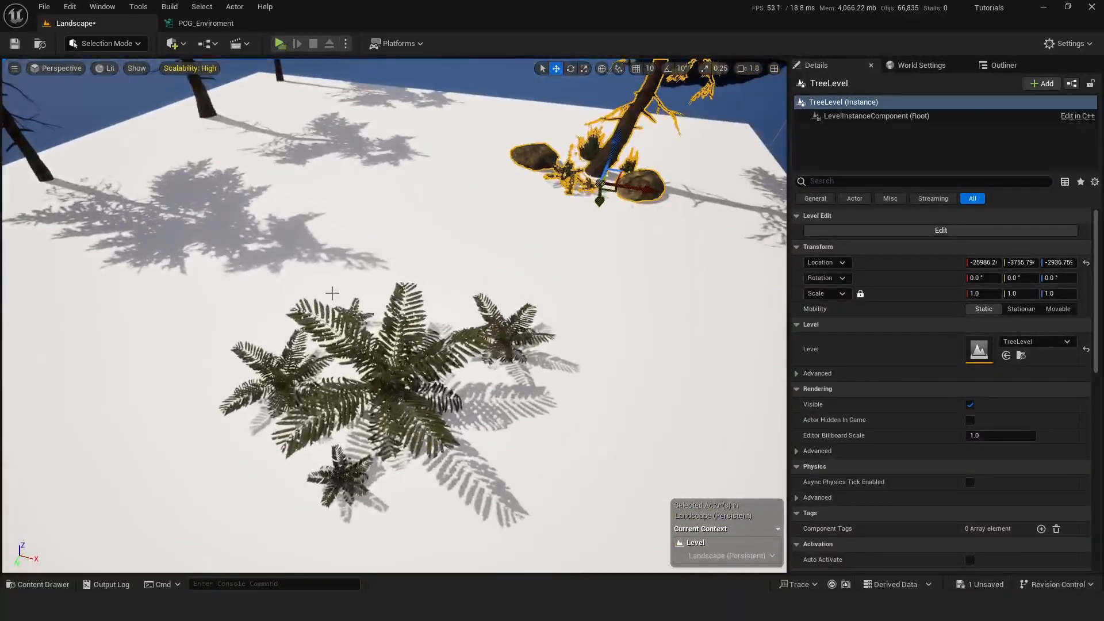
pyautogui.moveTo(334, 292); pyautogui.dragTo(426, 305, button='right')
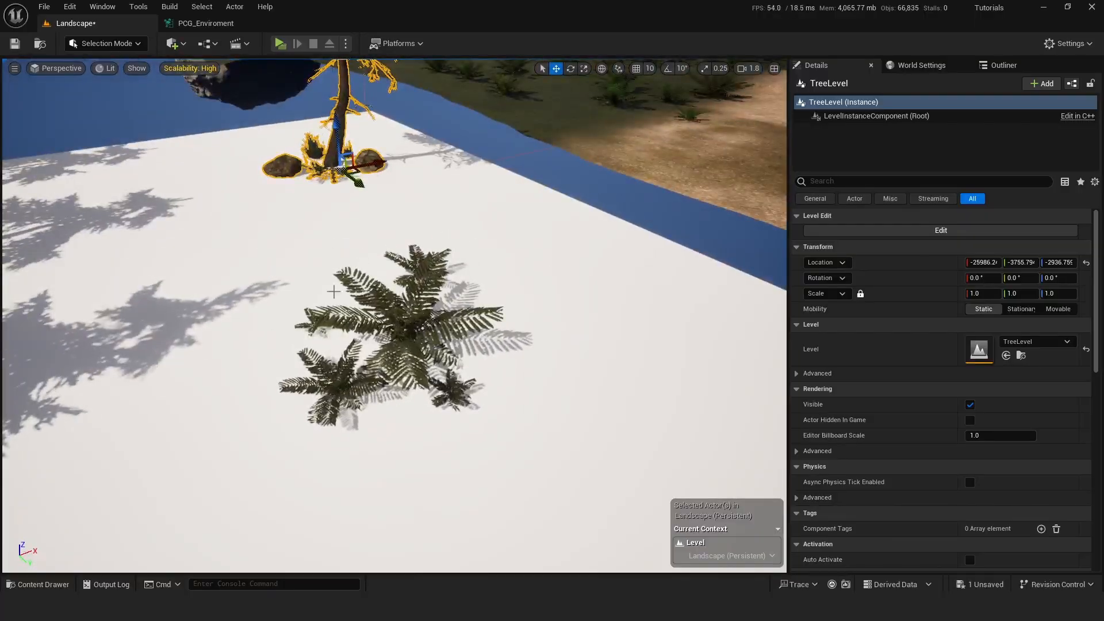
pyautogui.press('s')
pyautogui.moveTo(428, 345); pyautogui.dragTo(604, 344, button='right')
pyautogui.scroll(-1, 401, 323)
pyautogui.press('w')
pyautogui.press('s')
pyautogui.press('w')
# Select the individual ferns of the cluster one after another to inspect their scale and rotation.
pyautogui.click(451, 340)
pyautogui.click(589, 397)
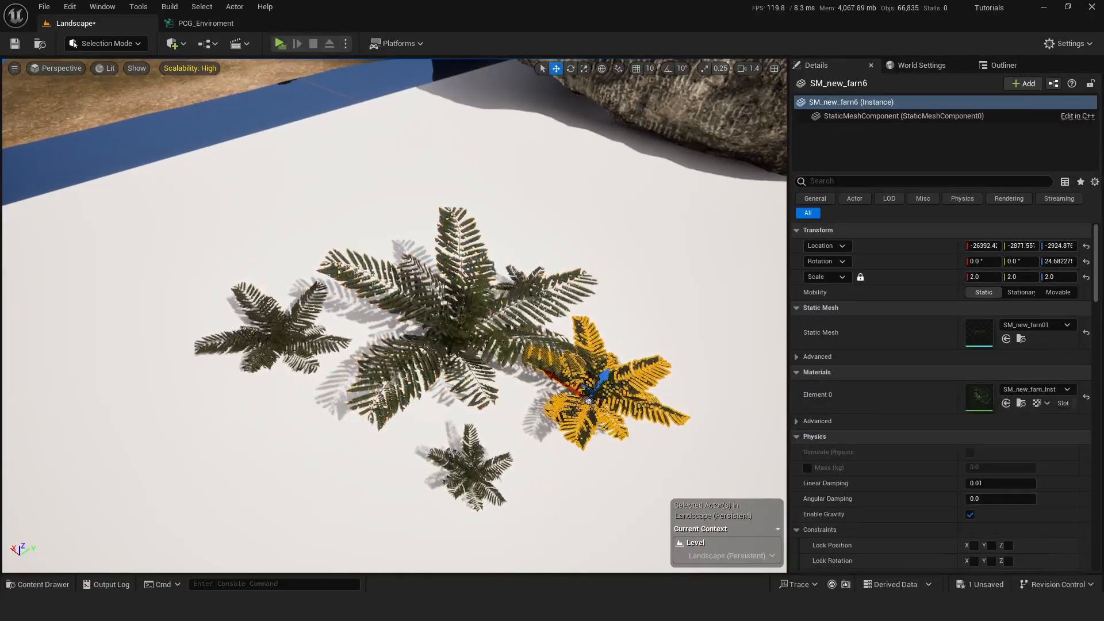
pyautogui.click(273, 328)
pyautogui.click(470, 473)
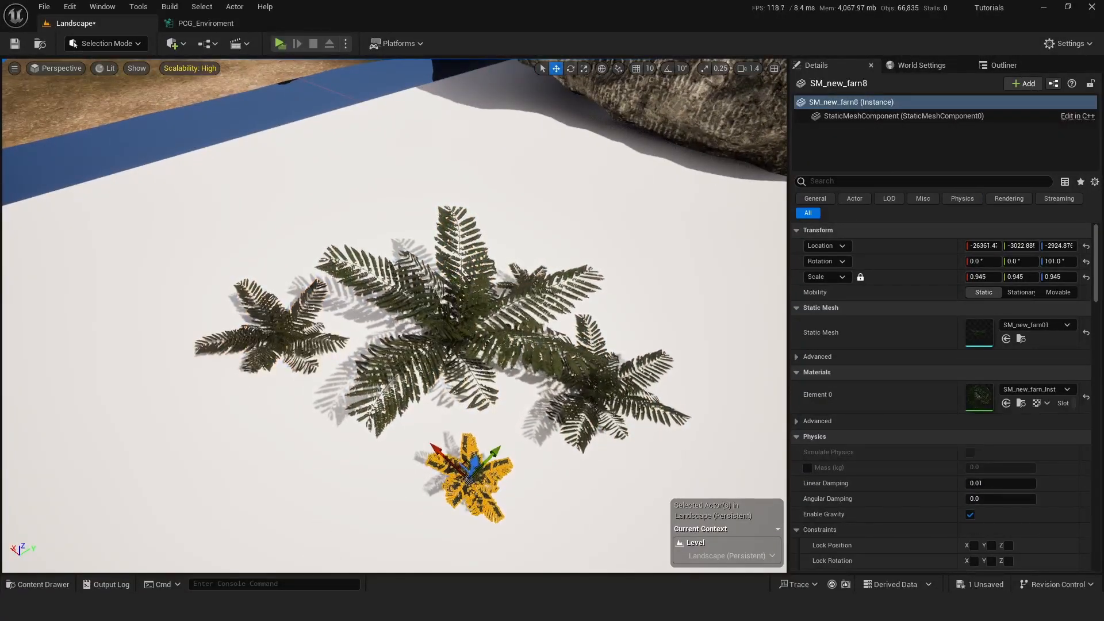
# Select the small fern behind the large one and examine the cluster from another side.
pyautogui.click(522, 279)
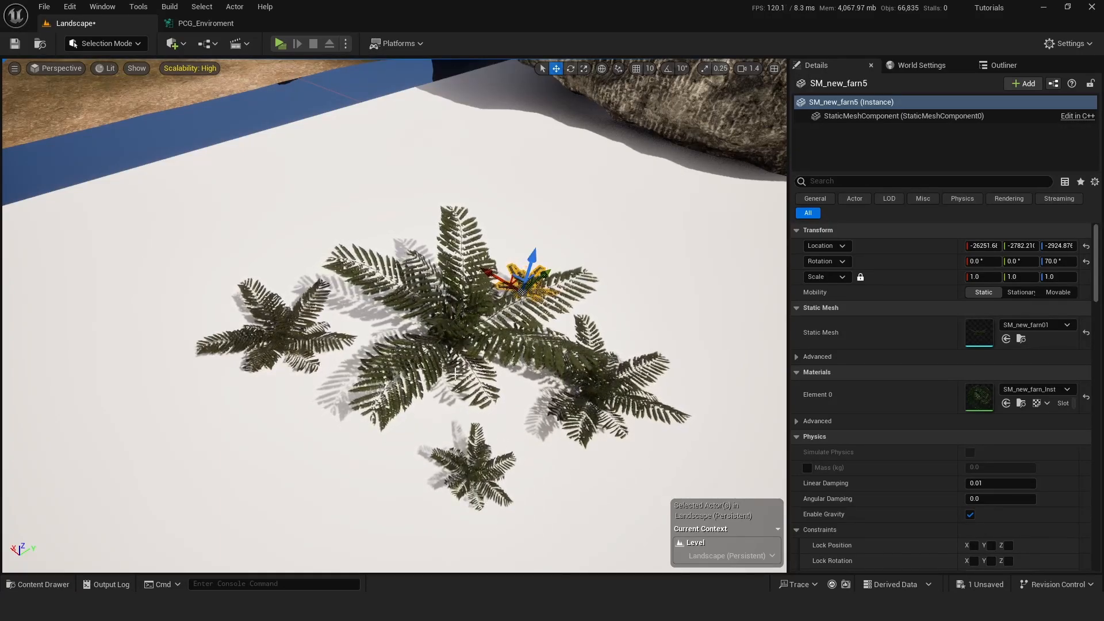
pyautogui.moveTo(506, 451); pyautogui.dragTo(368, 443, button='right')
pyautogui.moveTo(440, 362); pyautogui.dragTo(417, 360, button='right')
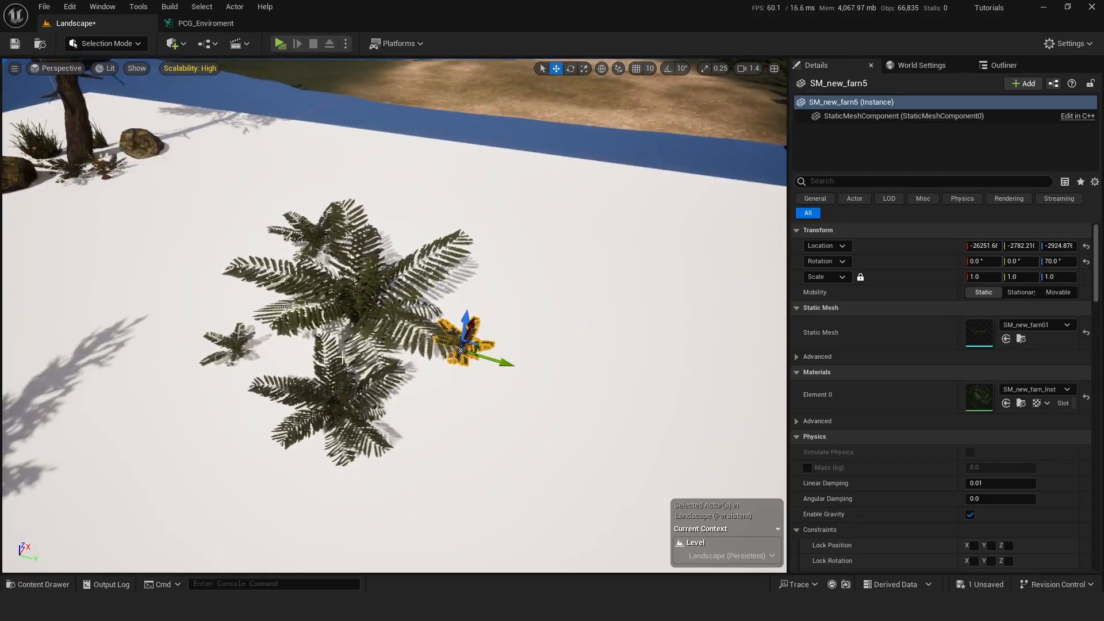
# Filter the large central fern's properties by "tag" and give it the actor tag Big.
pyautogui.moveTo(342, 357); pyautogui.dragTo(291, 334, button='right')
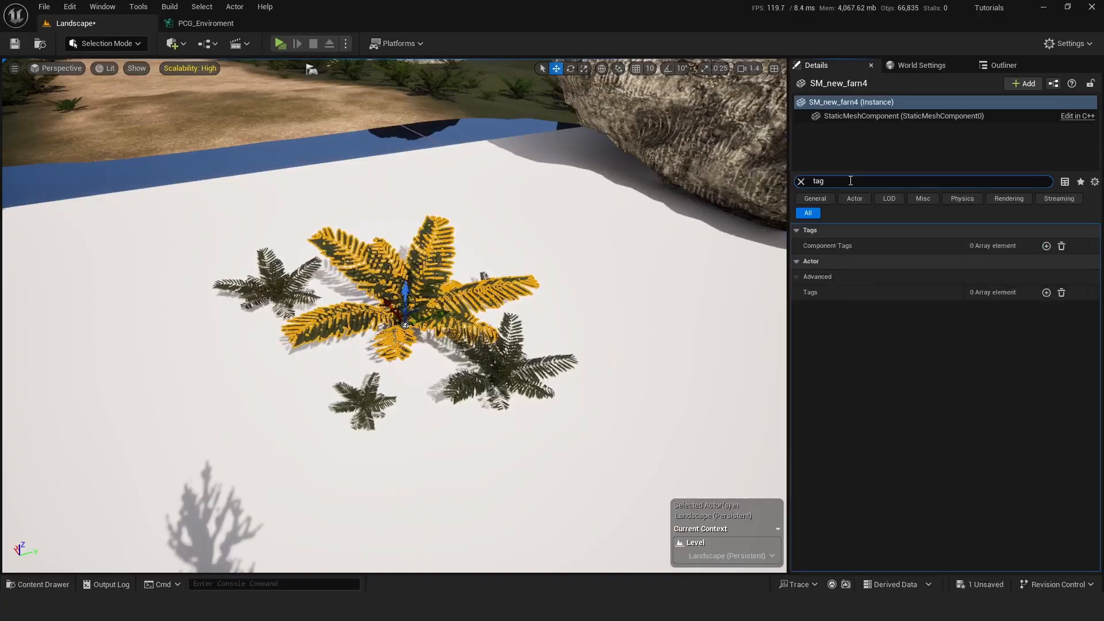
pyautogui.moveTo(397, 322); pyautogui.dragTo(562, 274, button='right')
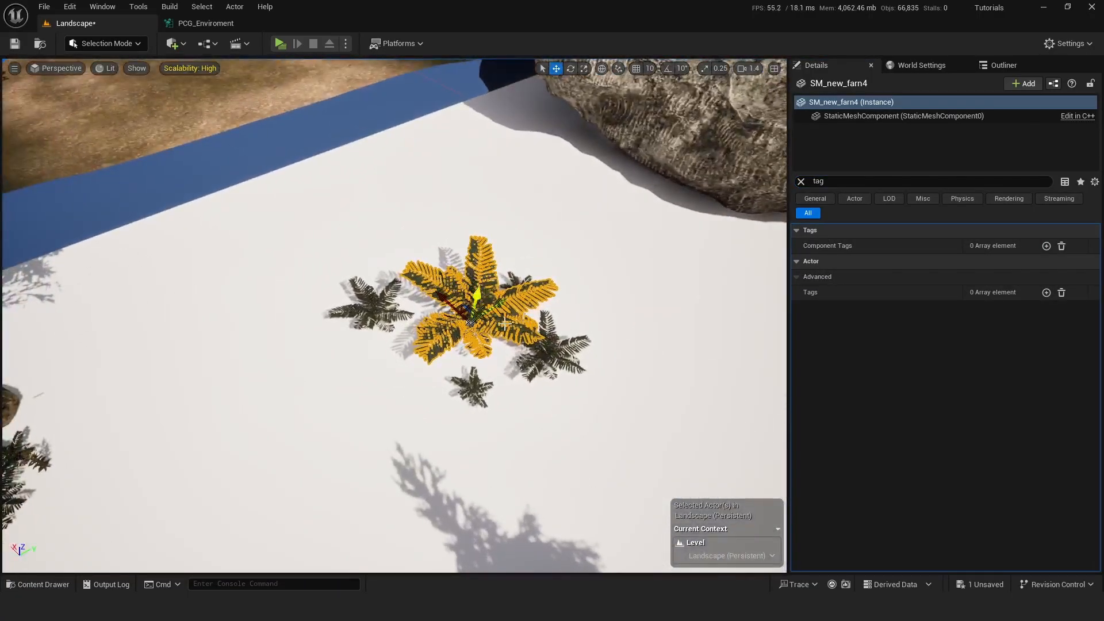
pyautogui.click(1047, 293)
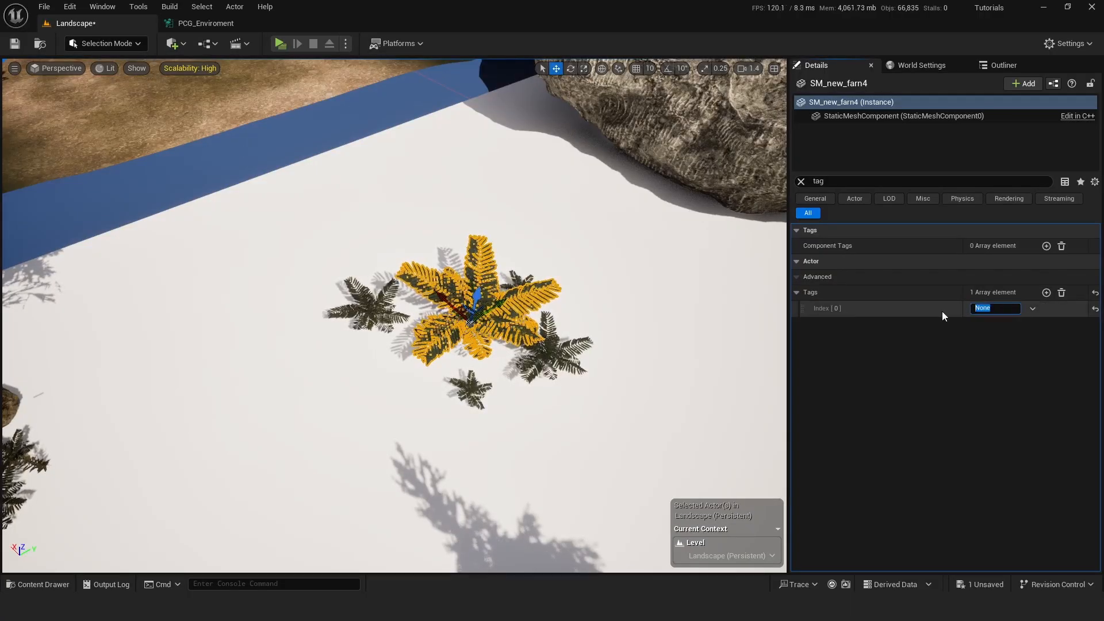
pyautogui.write('Big')
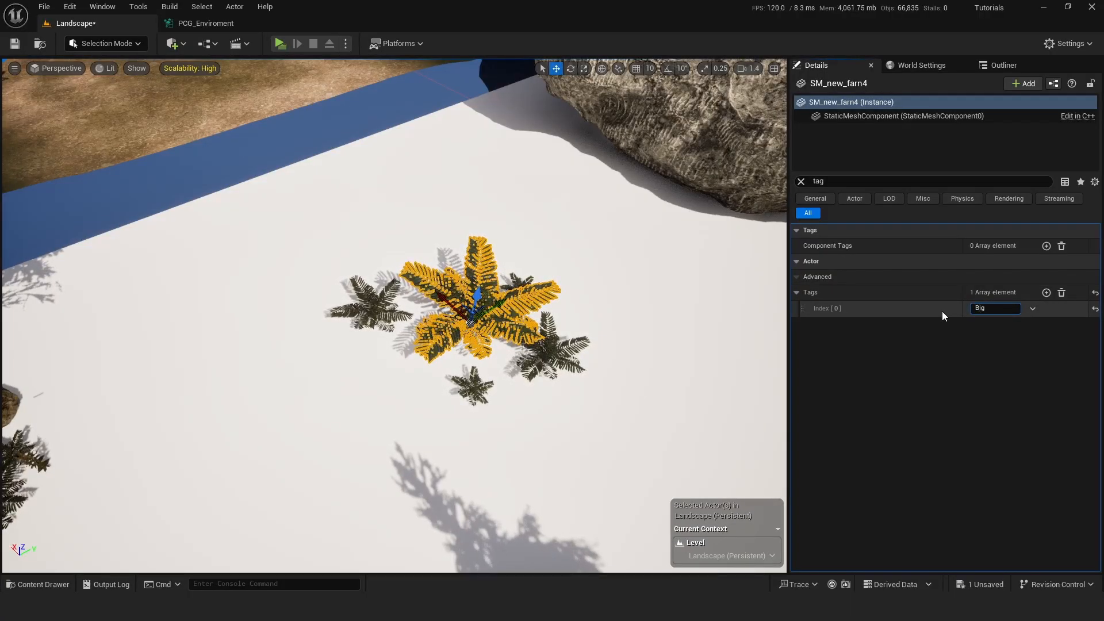
pyautogui.press('Return')
# Add the actor tag Mid to both medium-sized ferns of the cluster together.
pyautogui.click(544, 360)
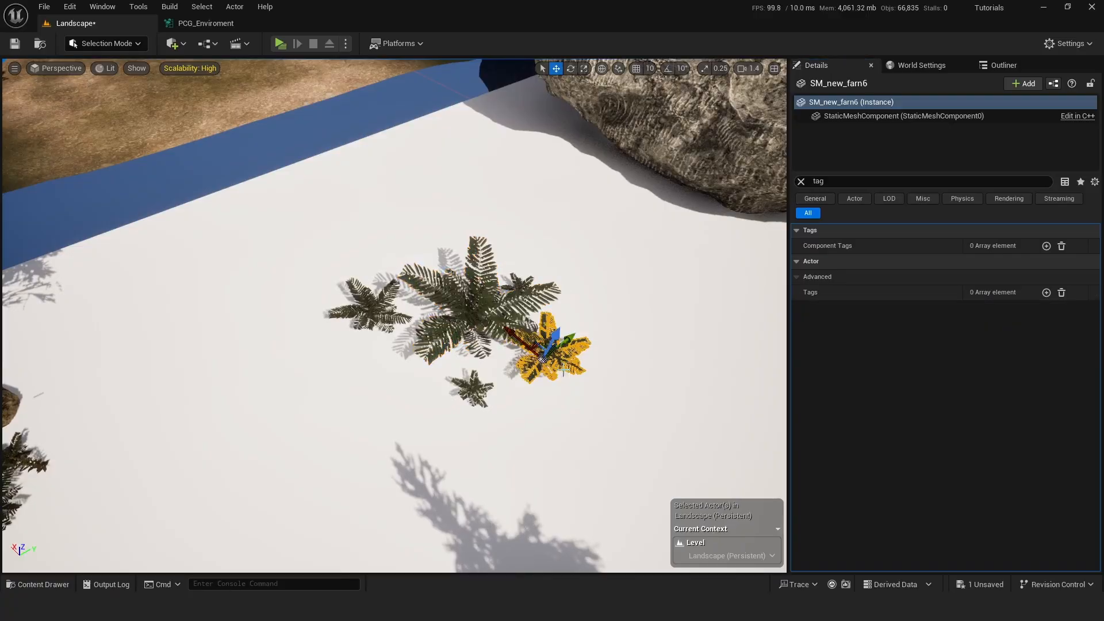
pyautogui.keyDown('ctrl'); pyautogui.click(371, 316); pyautogui.keyUp('ctrl')
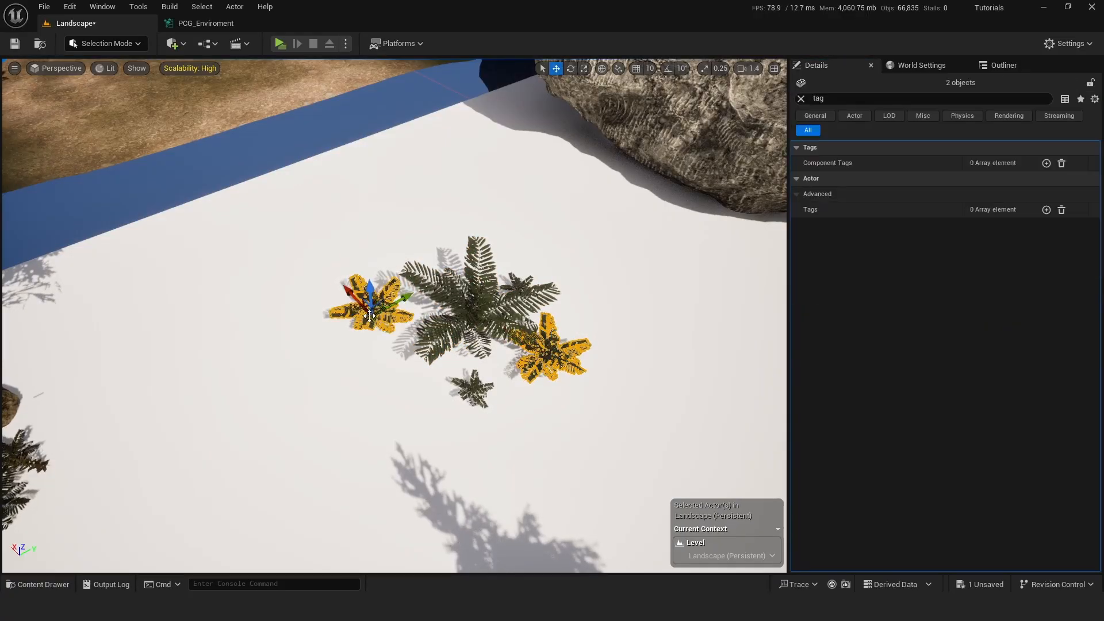
pyautogui.click(1046, 210)
pyautogui.click(985, 226)
pyautogui.write('M')
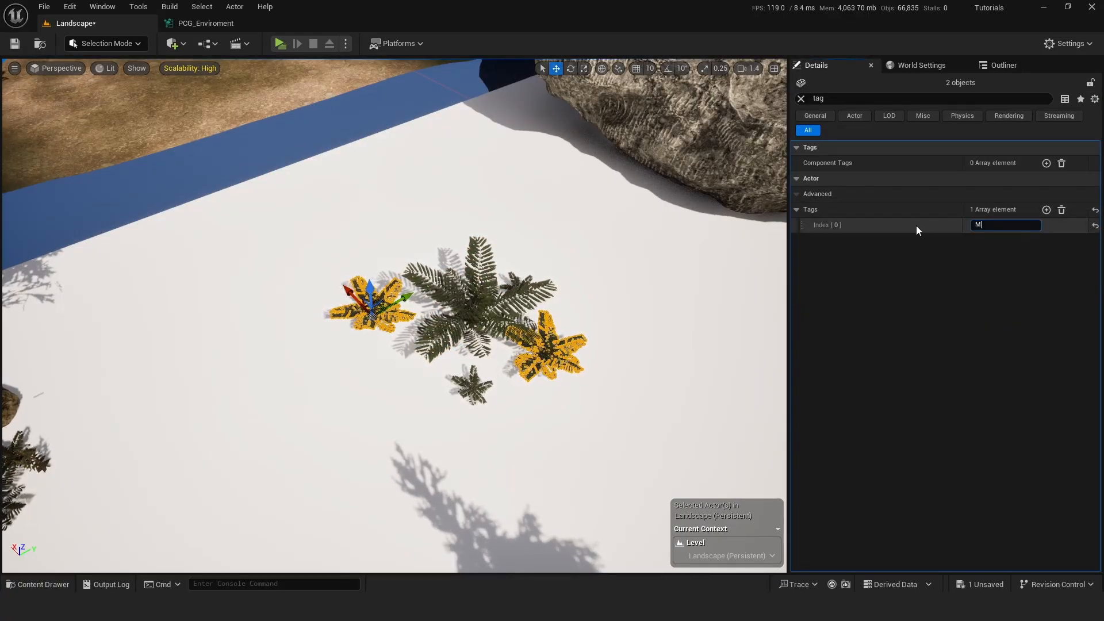
pyautogui.write('id')
pyautogui.press('Return')
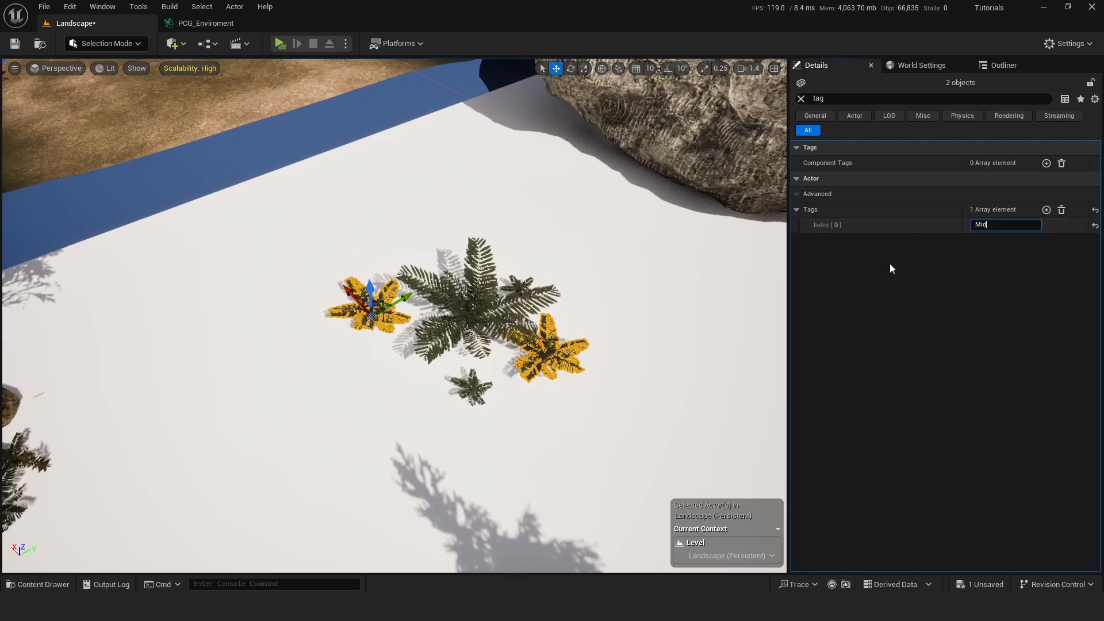
# Add the actor tag Small to the two smallest ferns of the cluster together.
pyautogui.click(473, 389)
pyautogui.keyDown('alt'); pyautogui.moveTo(473, 390); pyautogui.dragTo(322, 357); pyautogui.keyUp('alt')
pyautogui.keyDown('ctrl'); pyautogui.click(390, 351); pyautogui.keyUp('ctrl')
pyautogui.click(1046, 209)
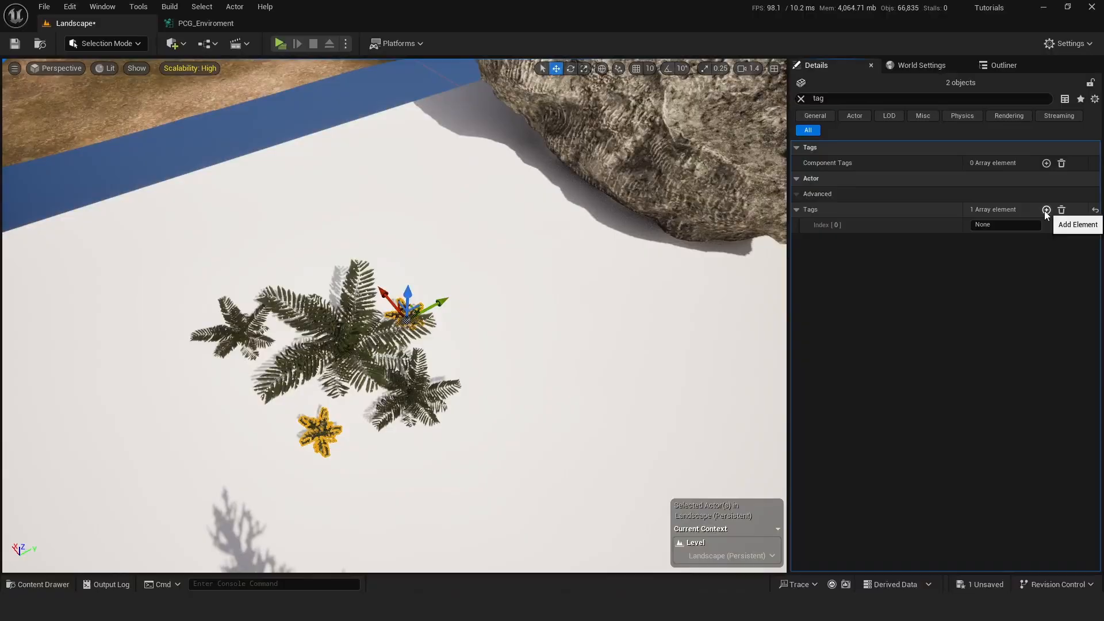
pyautogui.click(1001, 224)
pyautogui.write('Small')
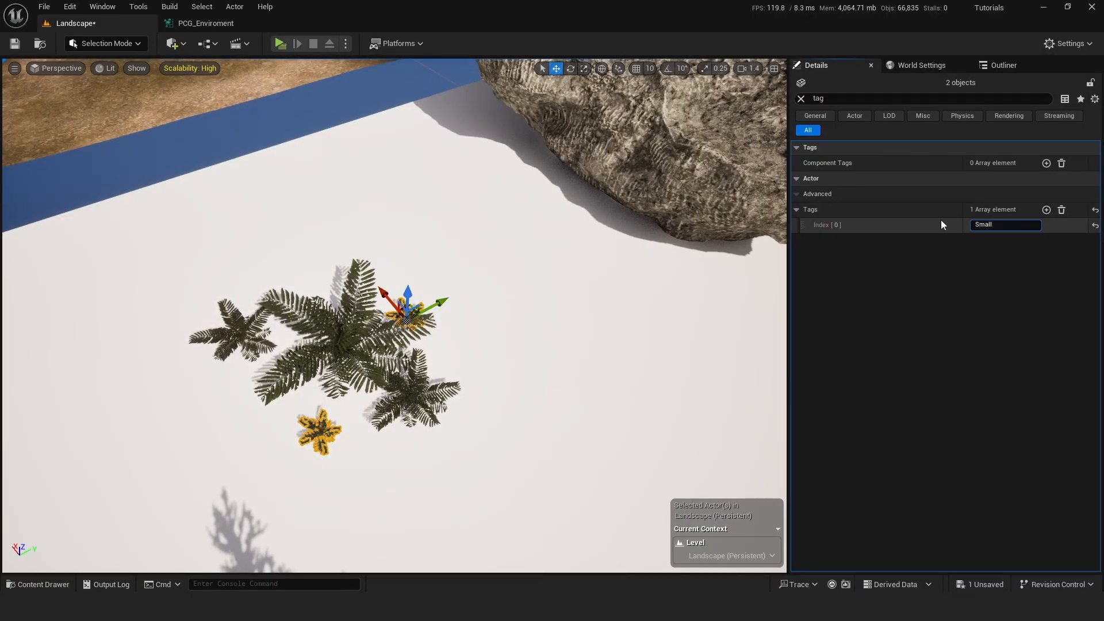
pyautogui.press('Return')
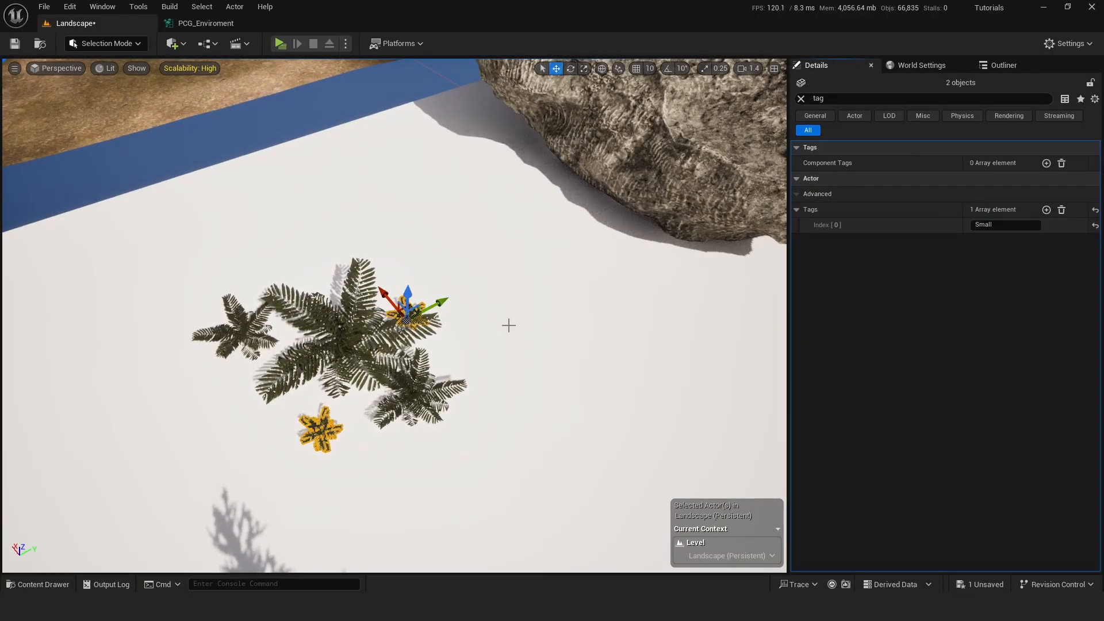
# Create a level instance from all five ferns of the cluster, with external actors enabled and the Center Min Z pivot type.
pyautogui.press('a')
pyautogui.moveTo(553, 291); pyautogui.dragTo(572, 282, button='right')
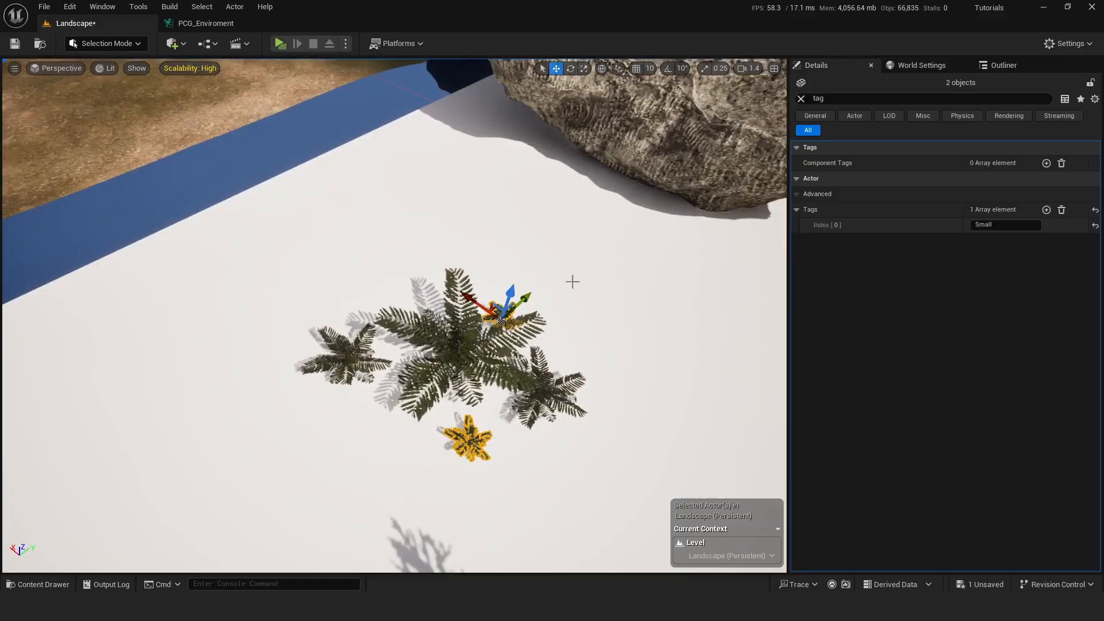
pyautogui.keyDown('ctrl'); pyautogui.click(460, 353); pyautogui.keyUp('ctrl')
pyautogui.keyDown('ctrl'); pyautogui.click(351, 363); pyautogui.keyUp('ctrl')
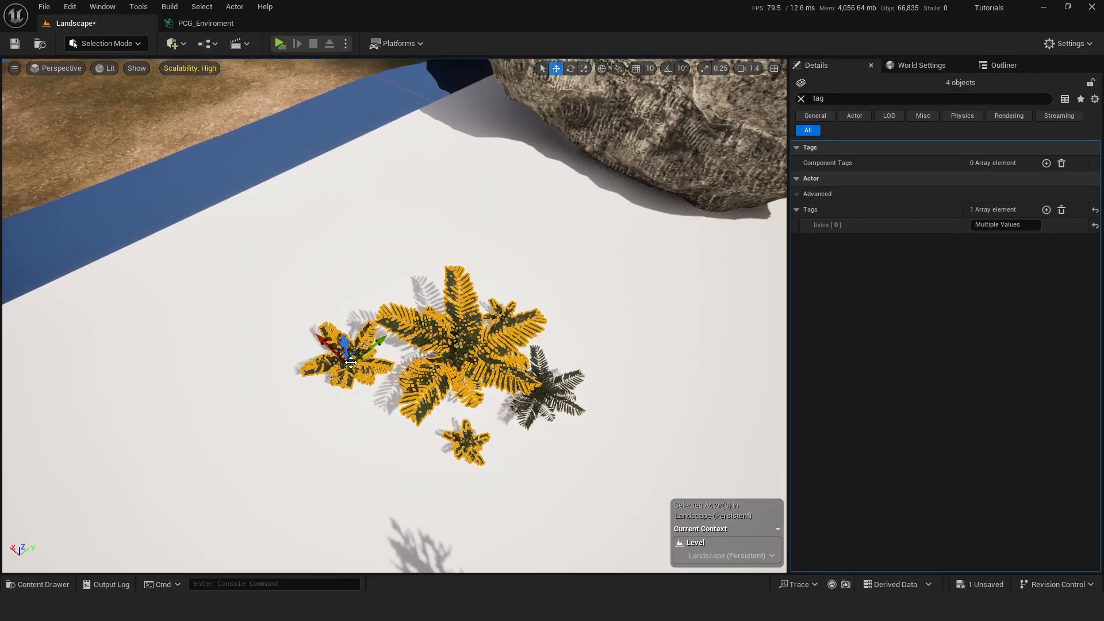
pyautogui.keyDown('ctrl'); pyautogui.click(546, 386); pyautogui.keyUp('ctrl')
pyautogui.keyDown('alt'); pyautogui.moveTo(585, 347); pyautogui.dragTo(581, 293); pyautogui.keyUp('alt')
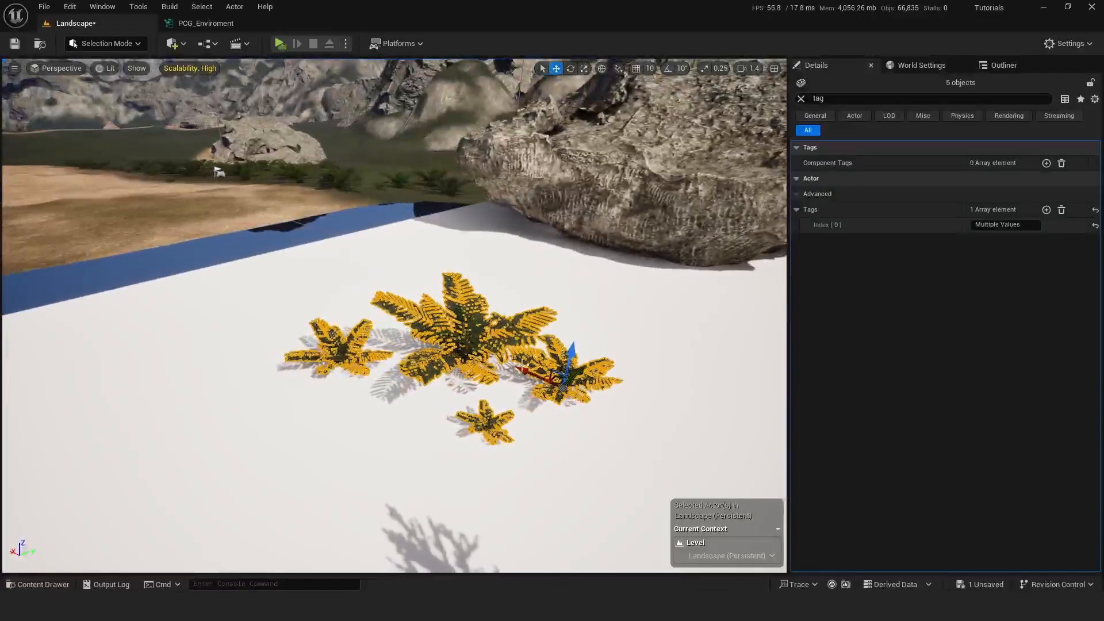
pyautogui.rightClick(472, 346)
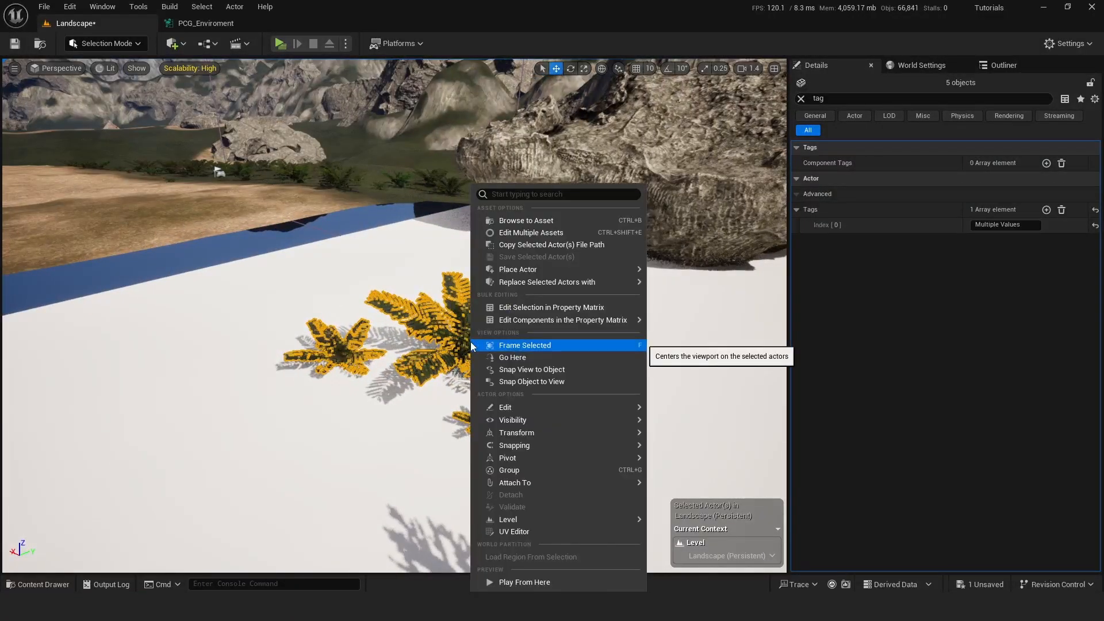
pyautogui.moveTo(543, 519)
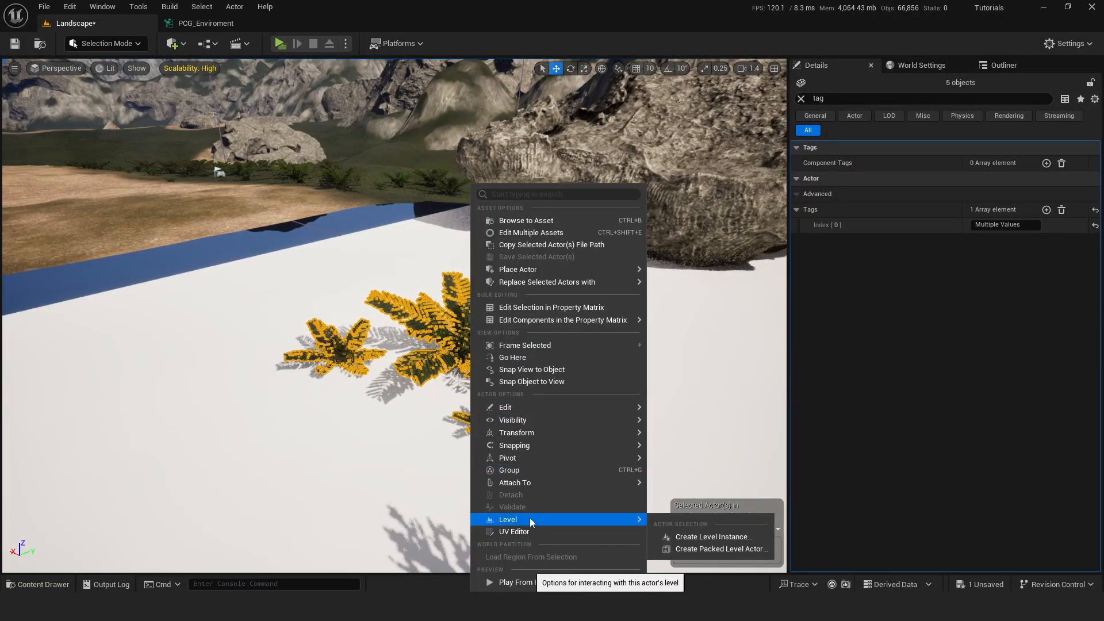
pyautogui.click(714, 535)
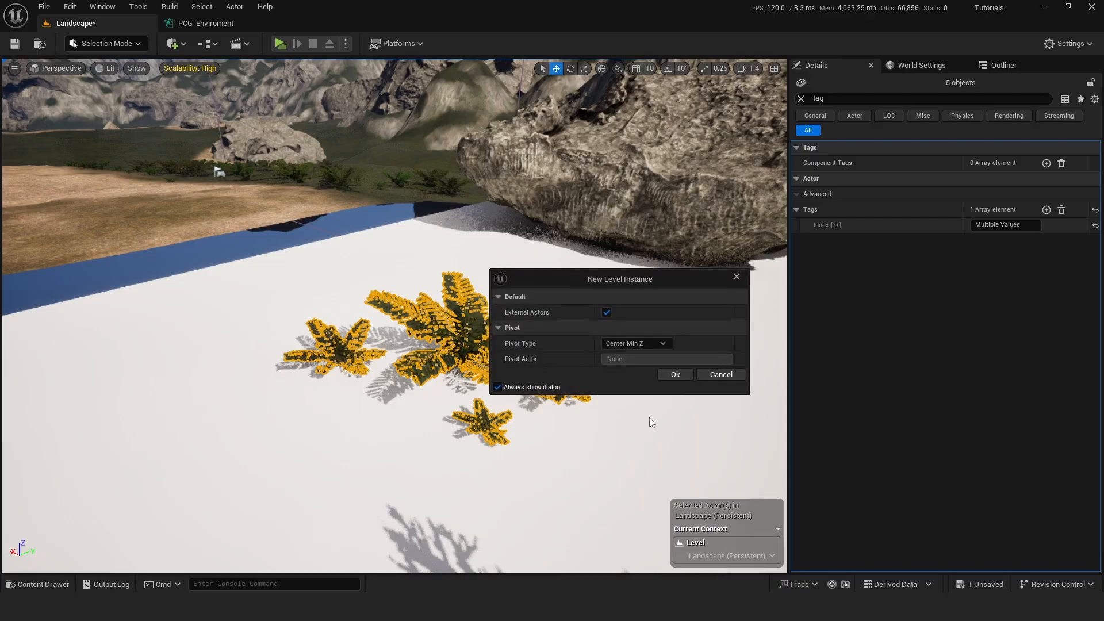
pyautogui.moveTo(599, 284); pyautogui.dragTo(569, 256)
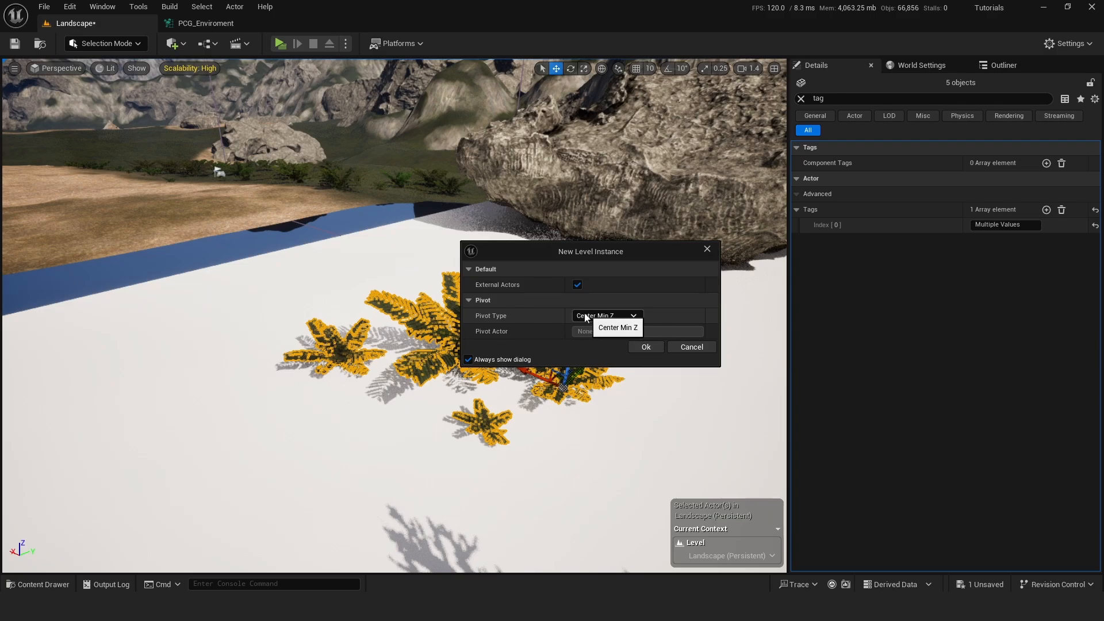
pyautogui.click(646, 348)
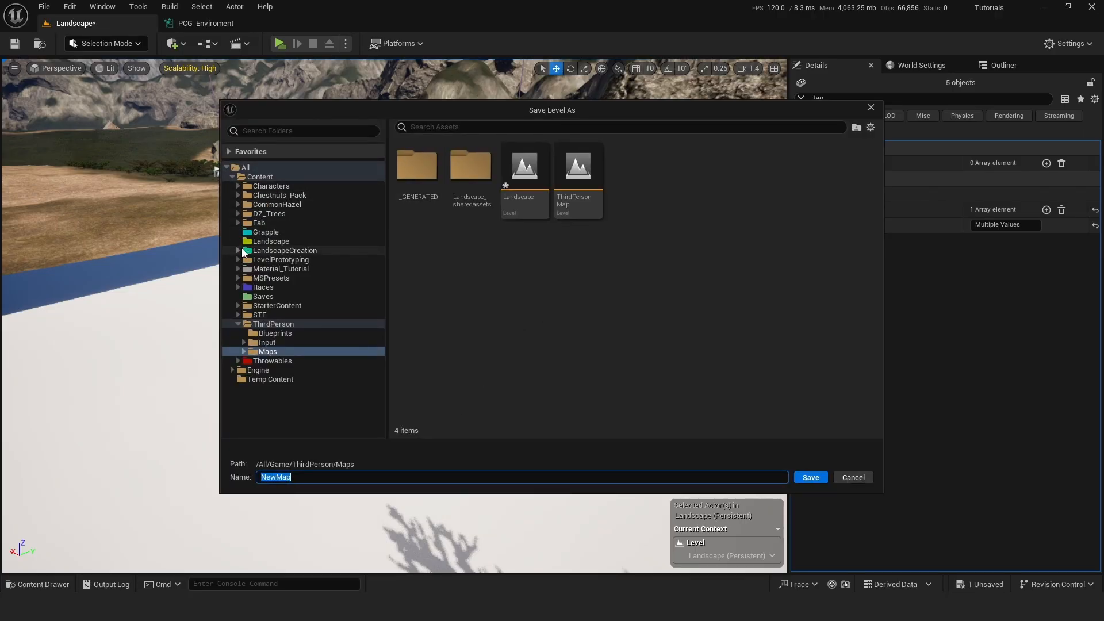
# Save the new level as Fern in LandscapeCreation/PCG/Level_Instances.
pyautogui.click(260, 252)
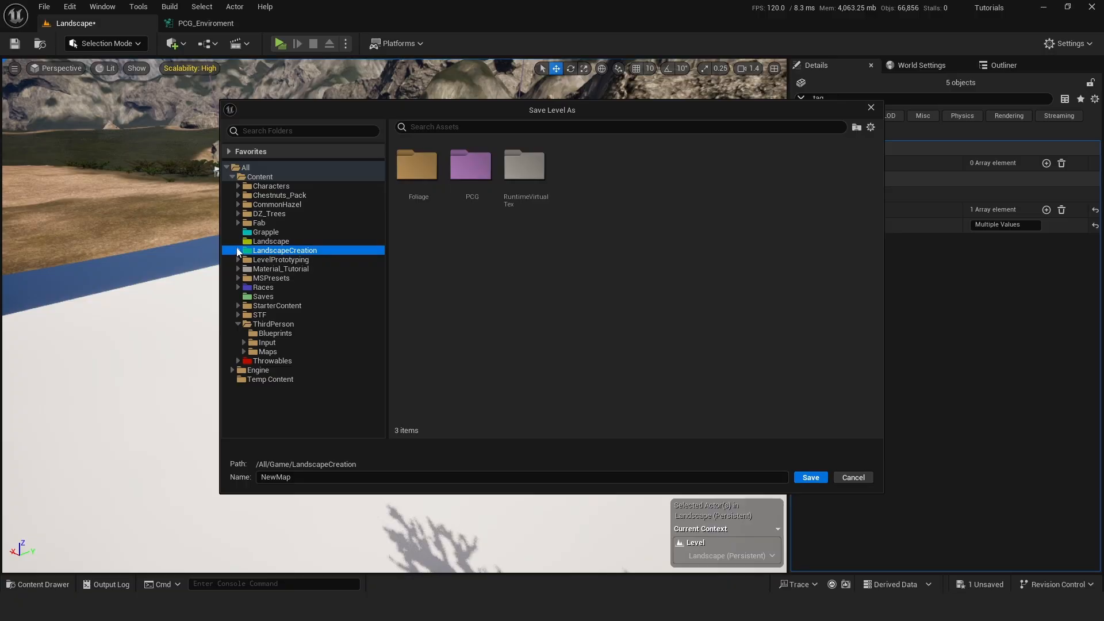
pyautogui.doubleClick(468, 169)
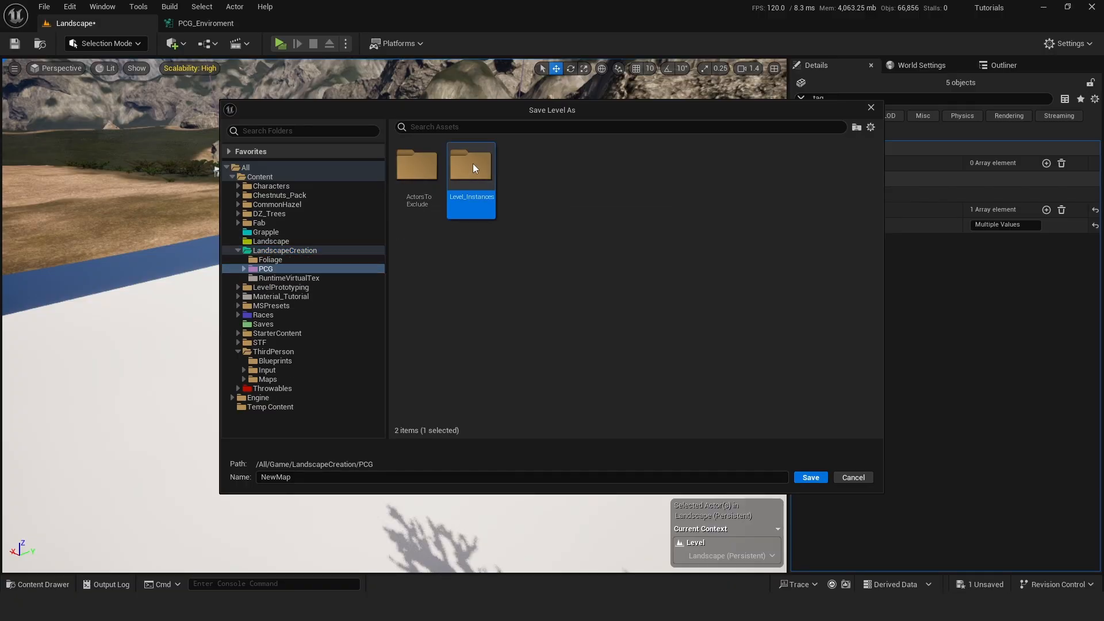
pyautogui.doubleClick(473, 163)
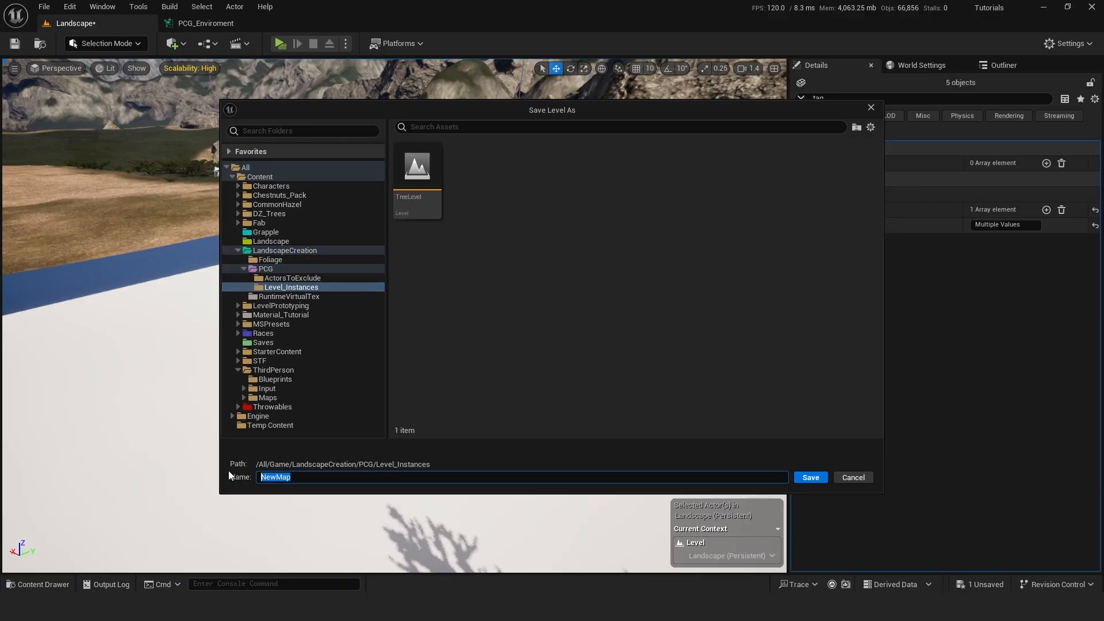
pyautogui.write('Fern')
pyautogui.click(818, 477)
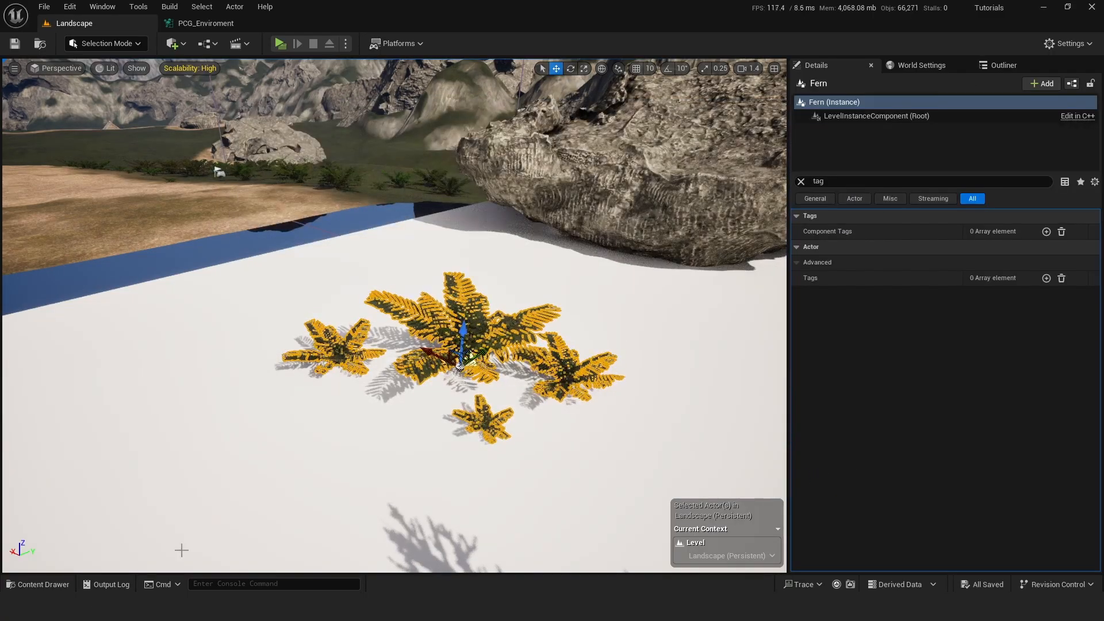
# Check the Fern level asset in the Level_Instances folder and look over the grouped ferns in the viewport.
pyautogui.click(37, 585)
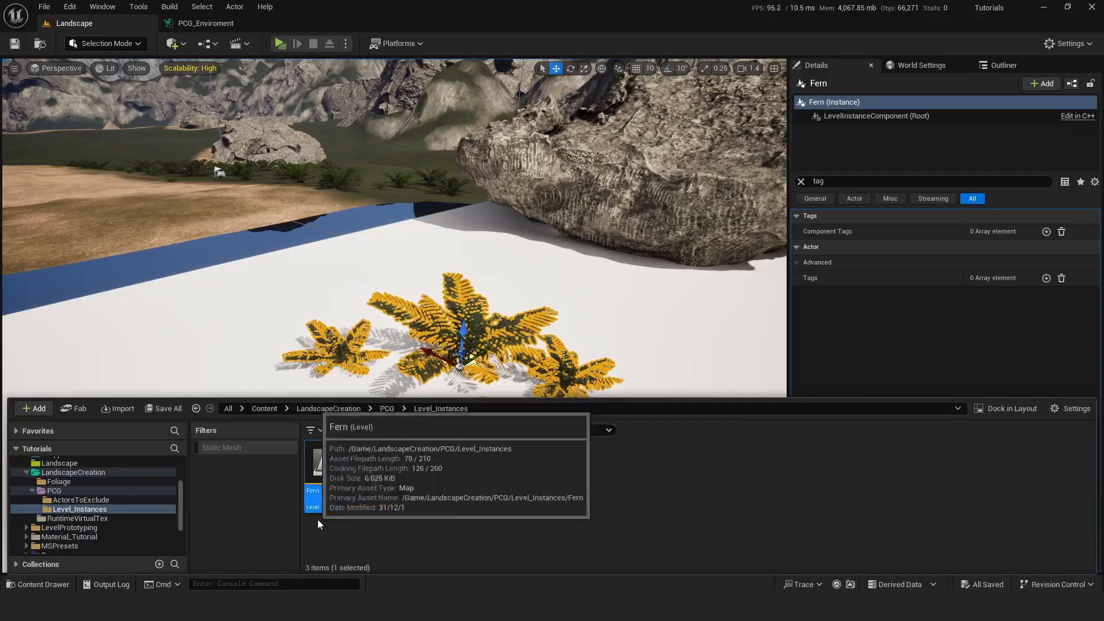
pyautogui.rightClick(368, 310)
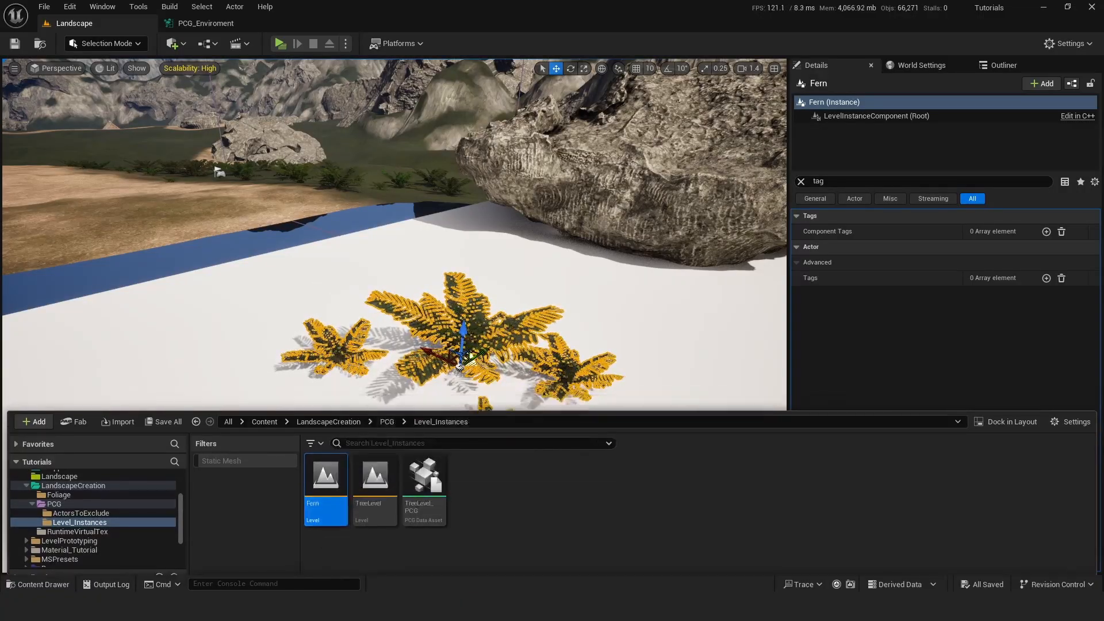
pyautogui.moveTo(368, 311); pyautogui.dragTo(448, 360, button='right')
# Clear the property filter, start editing the Fern level instance and select one of its medium-sized ferns.
pyautogui.click(813, 182)
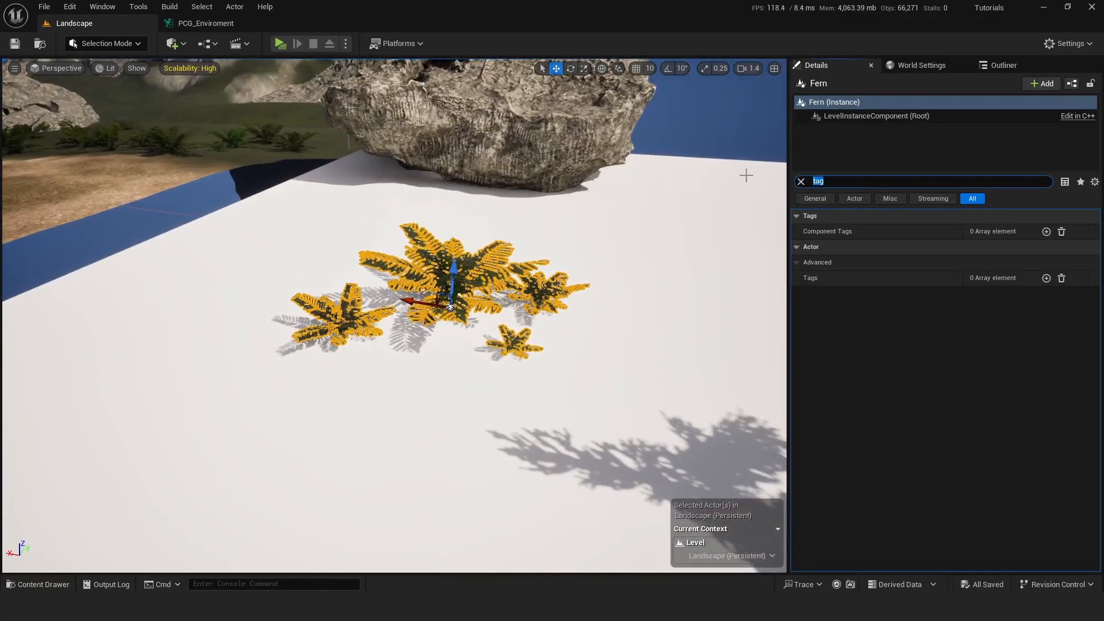
pyautogui.press('BackSpace')
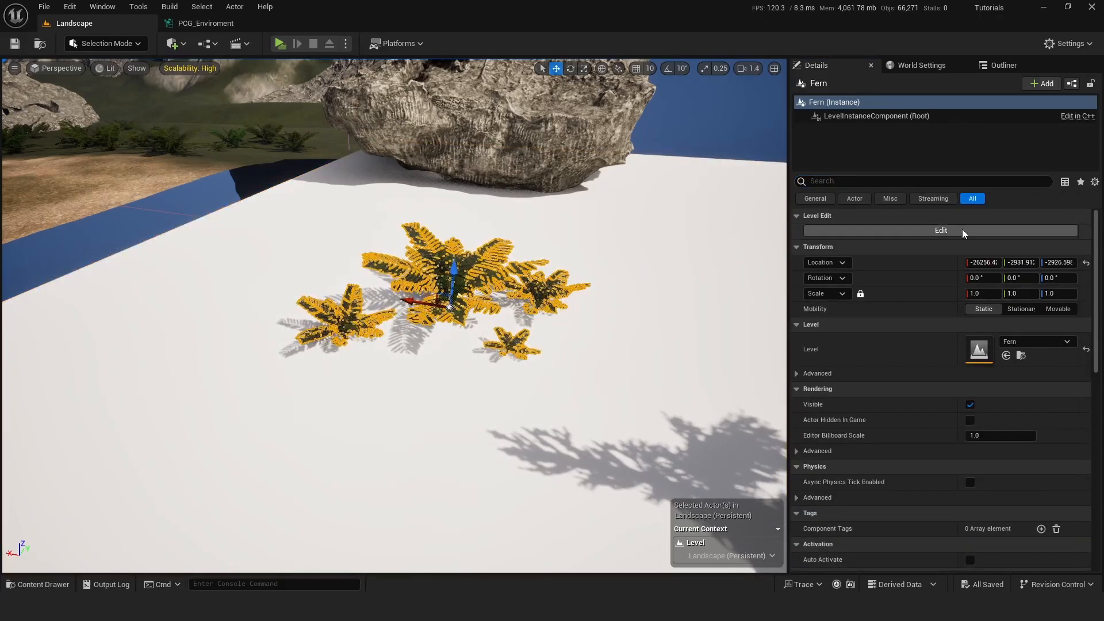
pyautogui.click(957, 230)
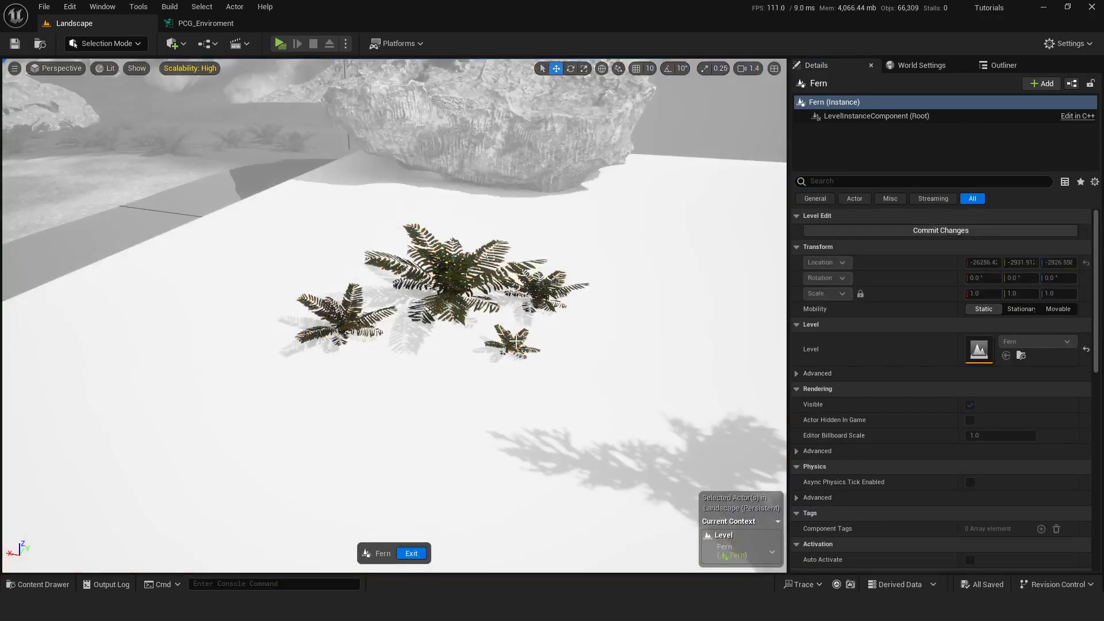
pyautogui.click(337, 326)
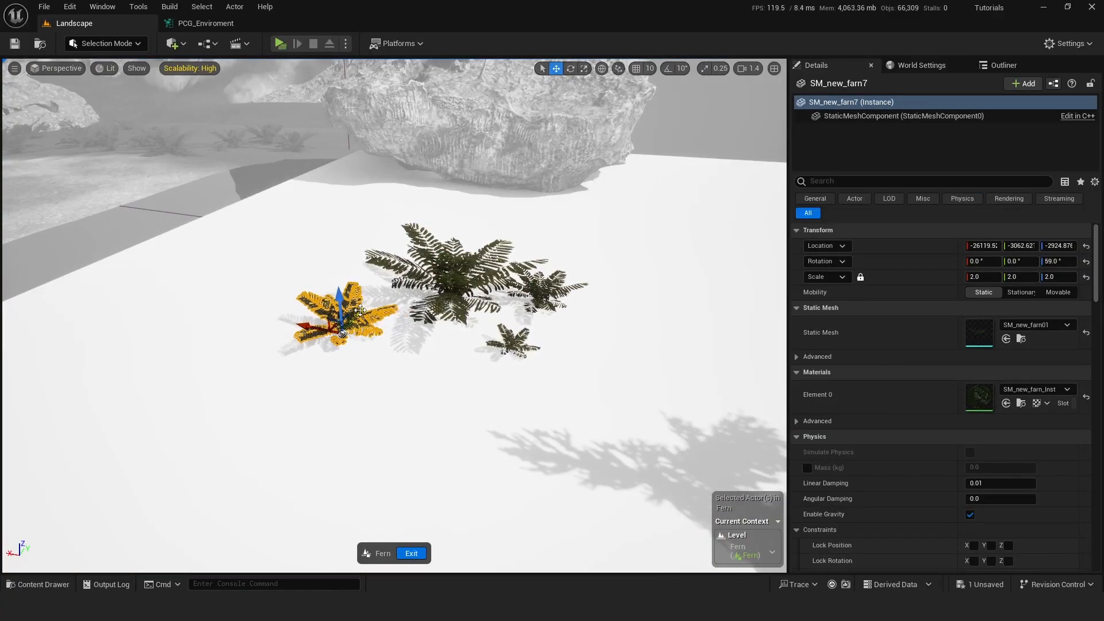
pyautogui.moveTo(433, 339); pyautogui.dragTo(496, 336, button='right')
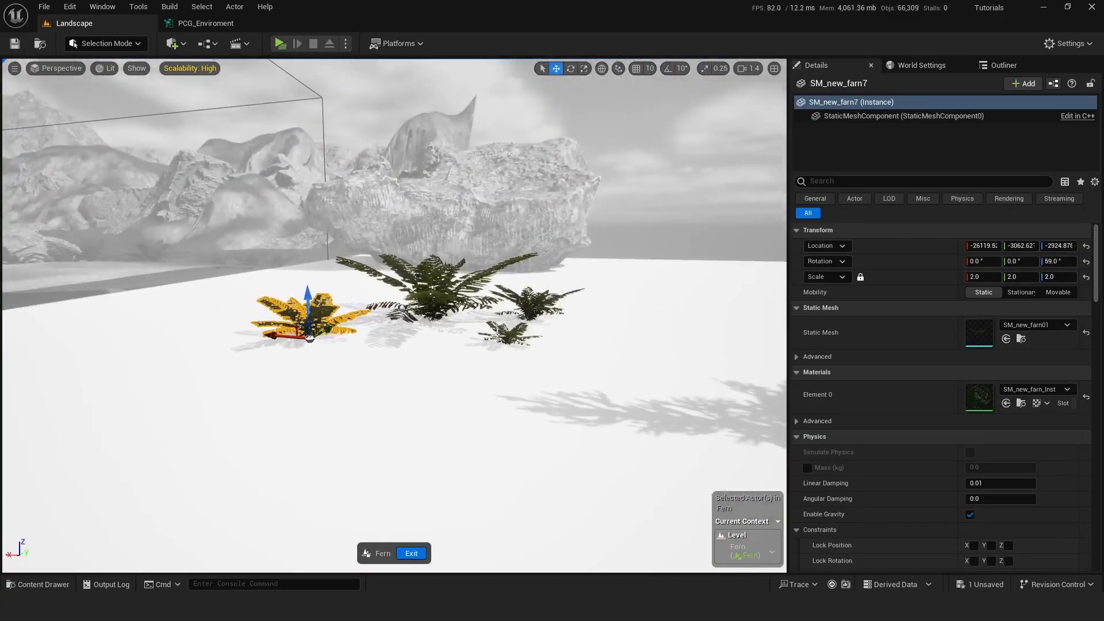
# Select the Fern level instance's Pivot actor and shift it slightly along the Z axis.
pyautogui.click(1016, 66)
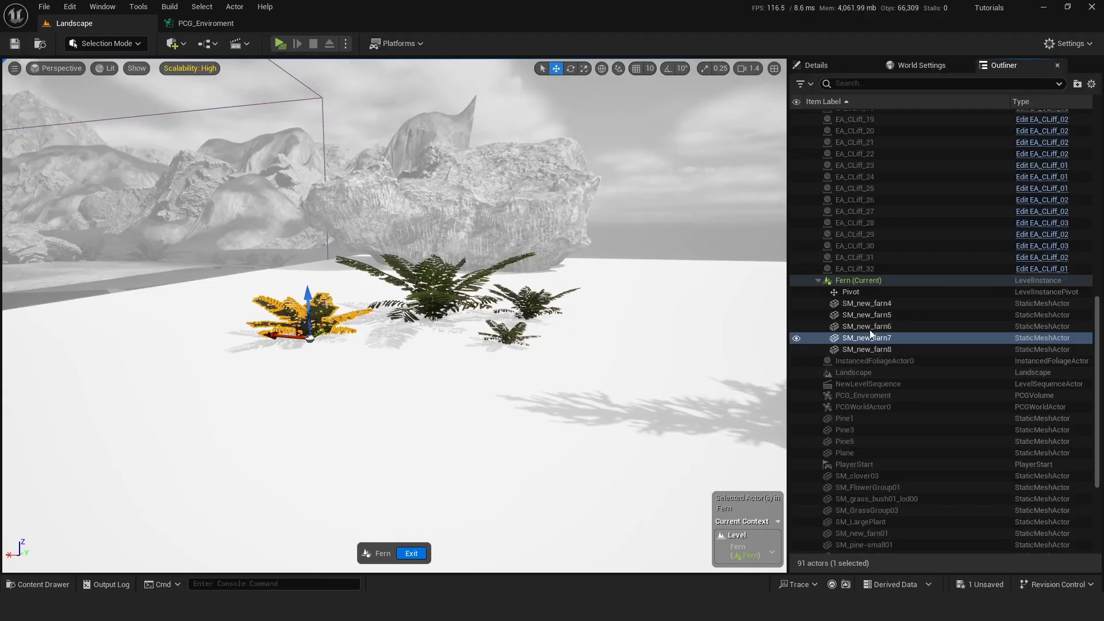
pyautogui.click(856, 292)
pyautogui.press('w')
pyautogui.moveTo(577, 355)
pyautogui.mouseDown(button='right')
pyautogui.moveTo(575, 345)
pyautogui.moveTo(593, 380)
pyautogui.moveTo(592, 351)
pyautogui.mouseUp(button='right')
pyautogui.scroll(-3, 576, 355)
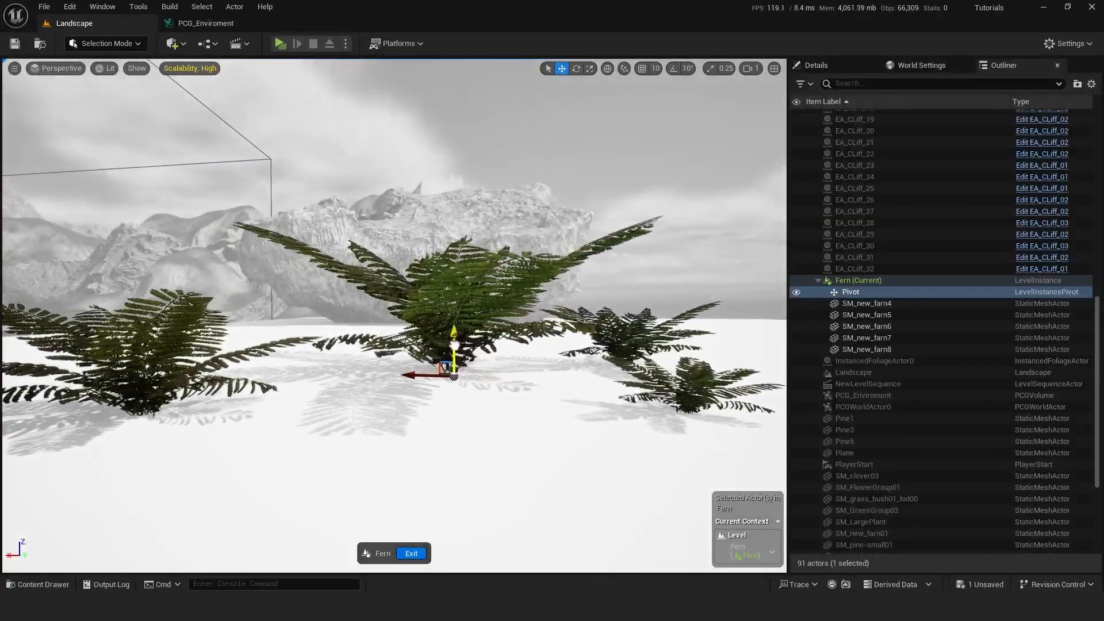
pyautogui.moveTo(454, 343); pyautogui.dragTo(454, 341)
# Save the current level with the adjusted pivot and exit editing of the Fern level instance.
pyautogui.moveTo(455, 341); pyautogui.dragTo(420, 358, button='right')
pyautogui.press('s')
pyautogui.click(44, 7)
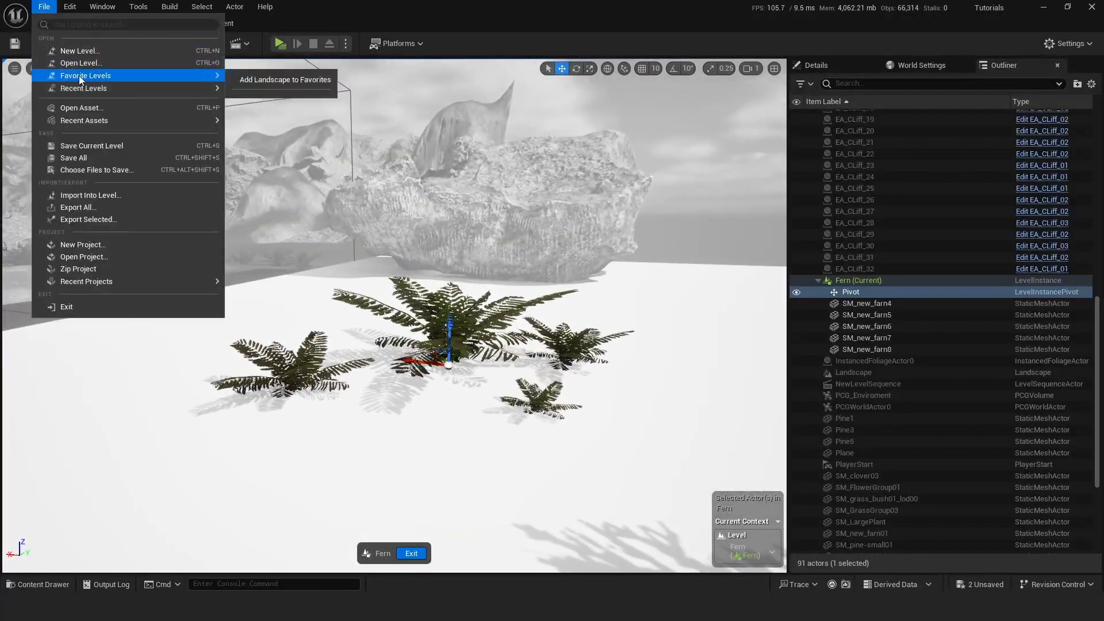
pyautogui.click(69, 143)
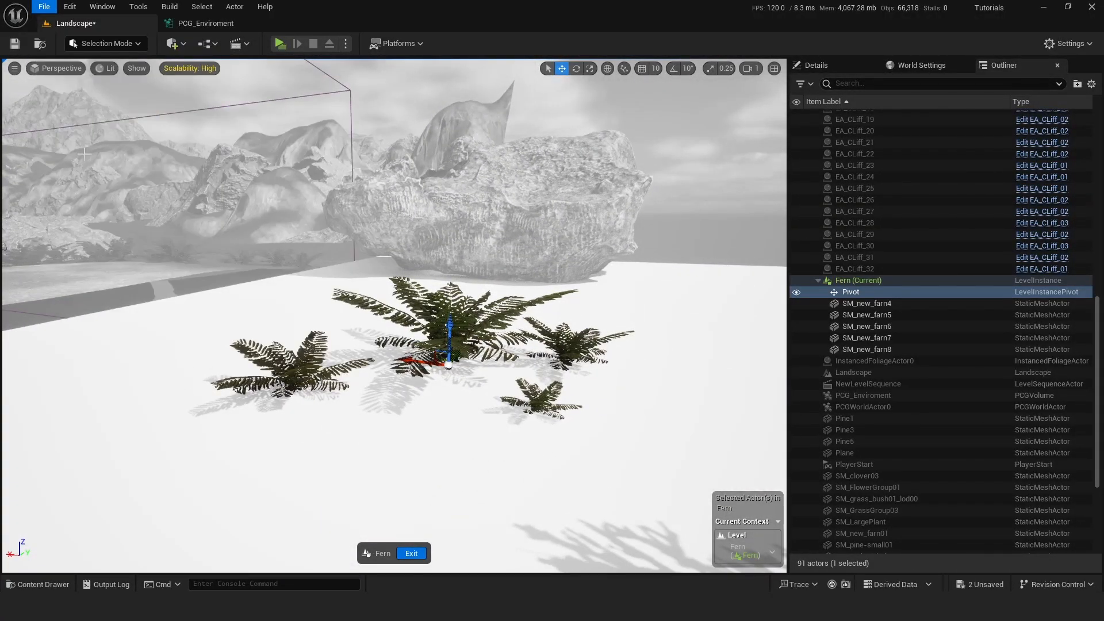
pyautogui.click(411, 553)
pyautogui.moveTo(397, 368); pyautogui.dragTo(392, 414, button='right')
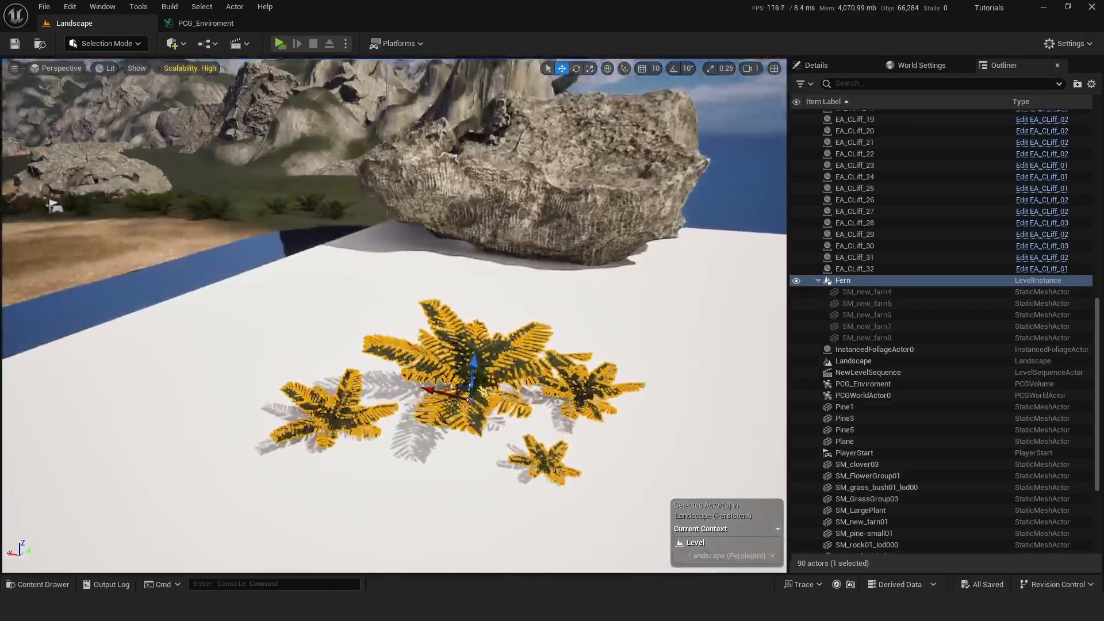
# Create a PCG asset from the Fern level and save it as Fern_PCG in the Level_Instances folder.
pyautogui.click(43, 584)
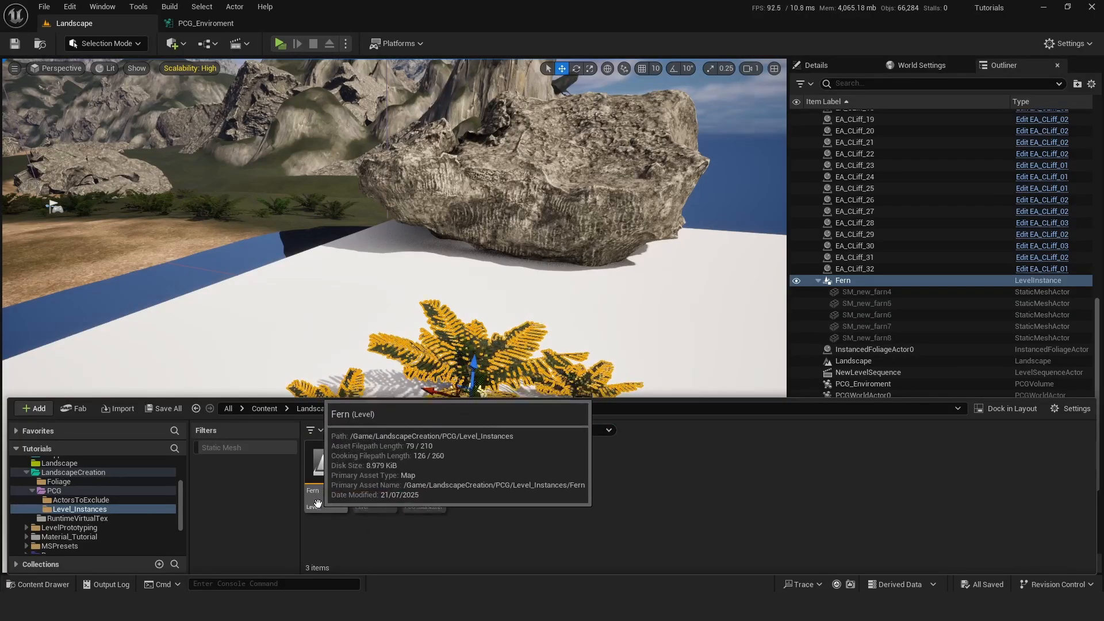
pyautogui.rightClick(319, 503)
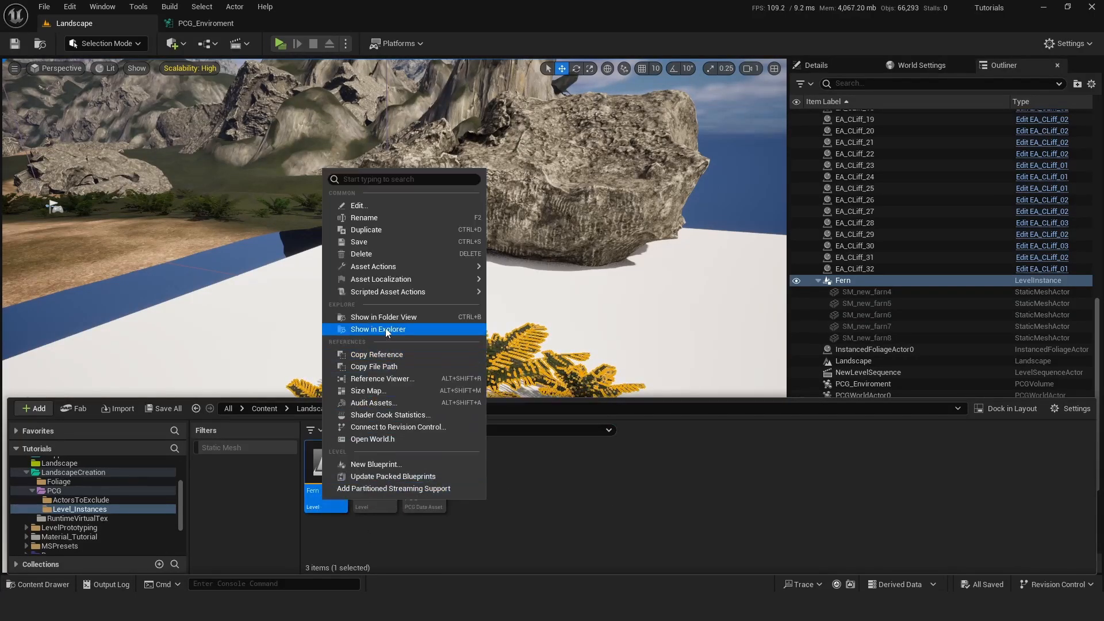
pyautogui.moveTo(375, 268)
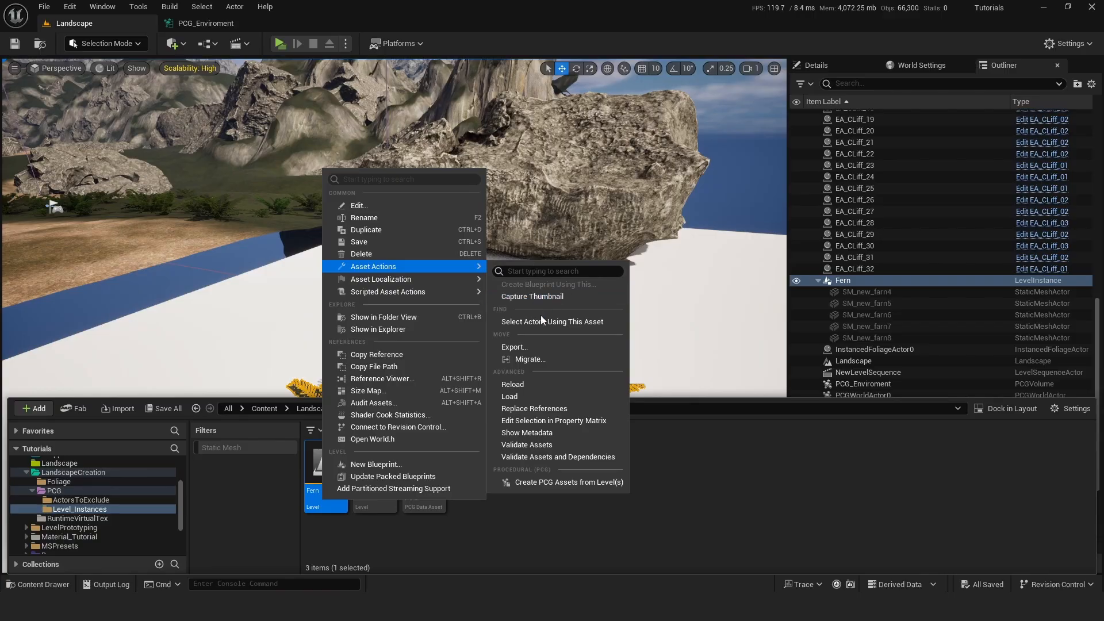
pyautogui.click(557, 482)
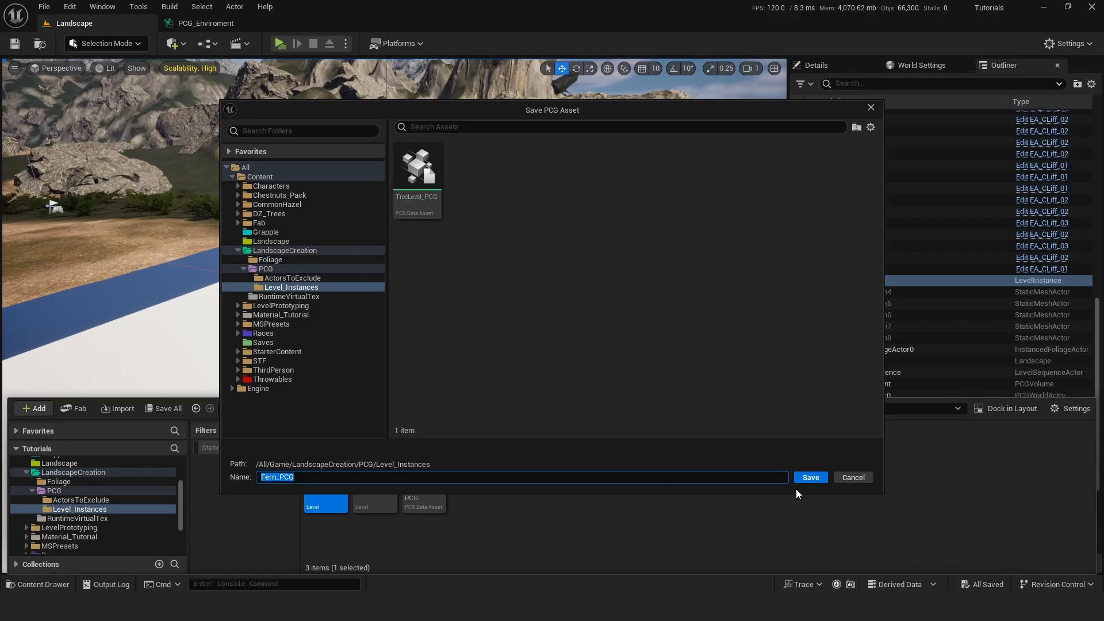
pyautogui.click(811, 478)
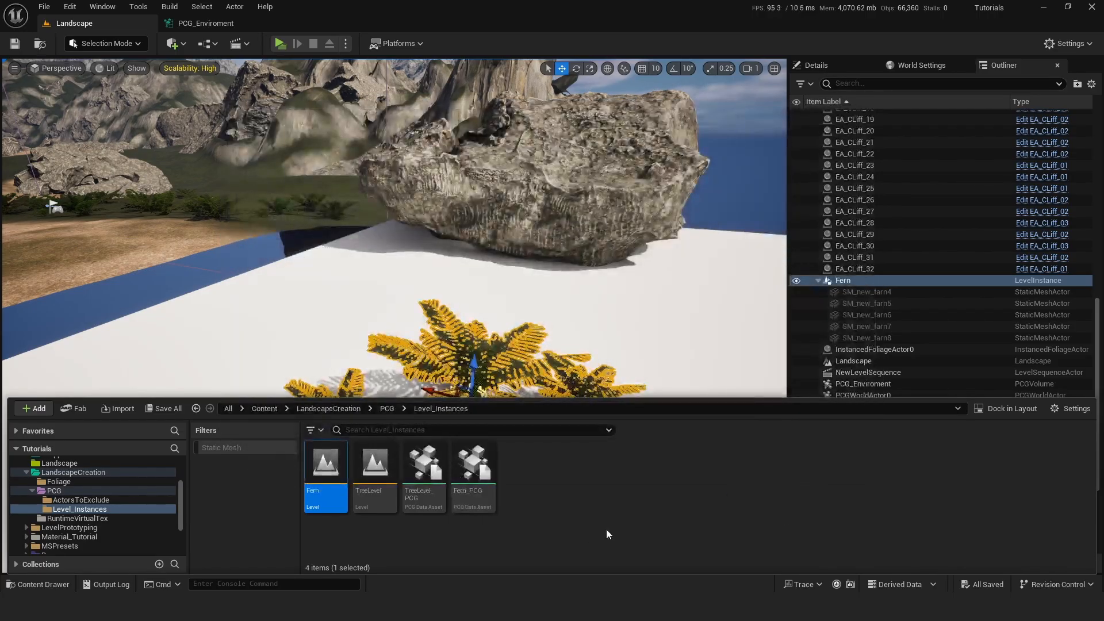
pyautogui.click(471, 478)
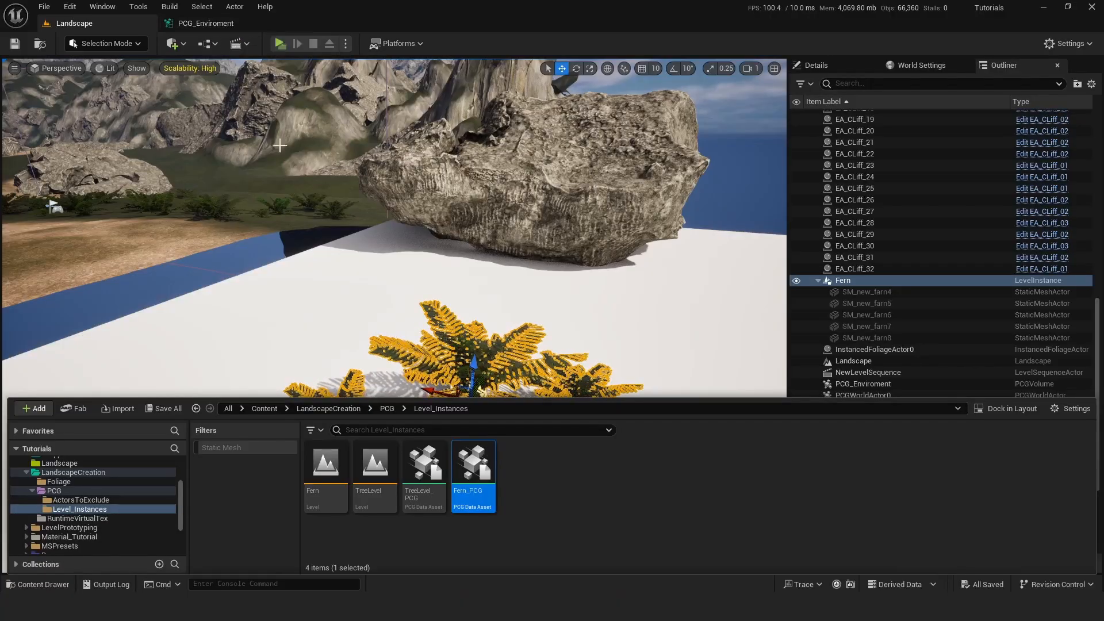
pyautogui.moveTo(340, 303); pyautogui.dragTo(476, 426, button='right')
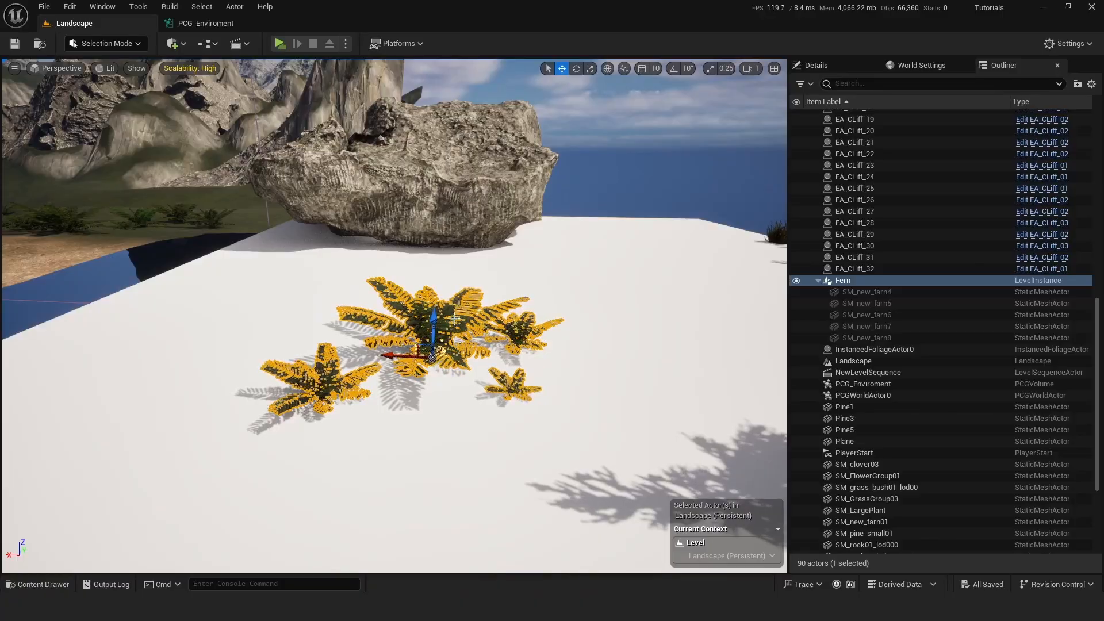
# Regenerate the PCG asset from the Fern level, overwriting the existing Fern_PCG in Level_Instances.
pyautogui.hotkey('ctrl', 'space')
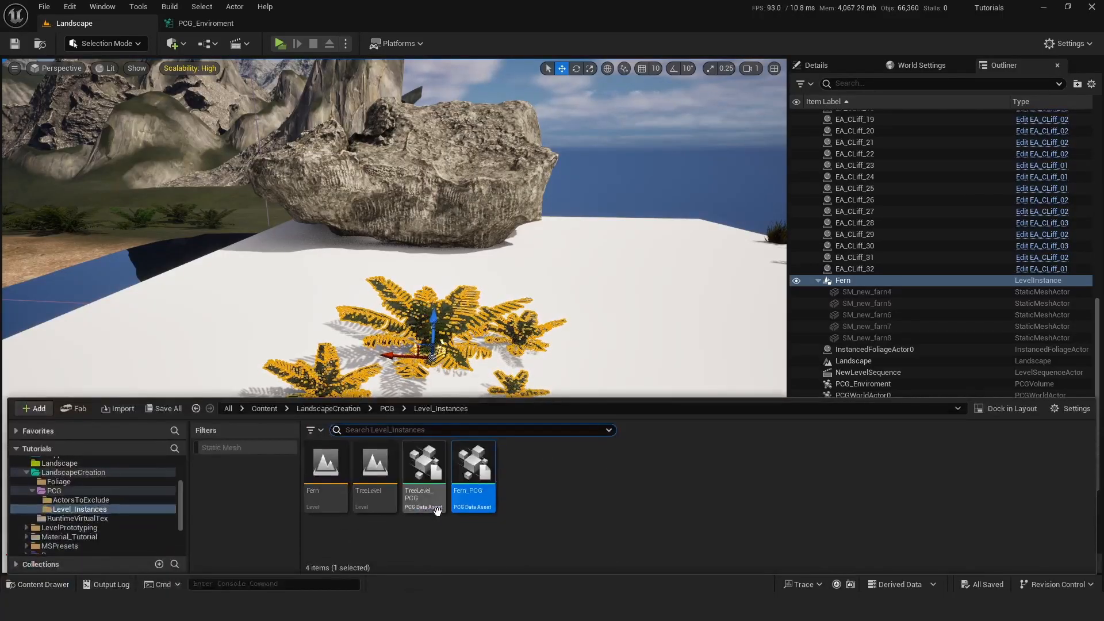
pyautogui.rightClick(328, 502)
pyautogui.moveTo(443, 259)
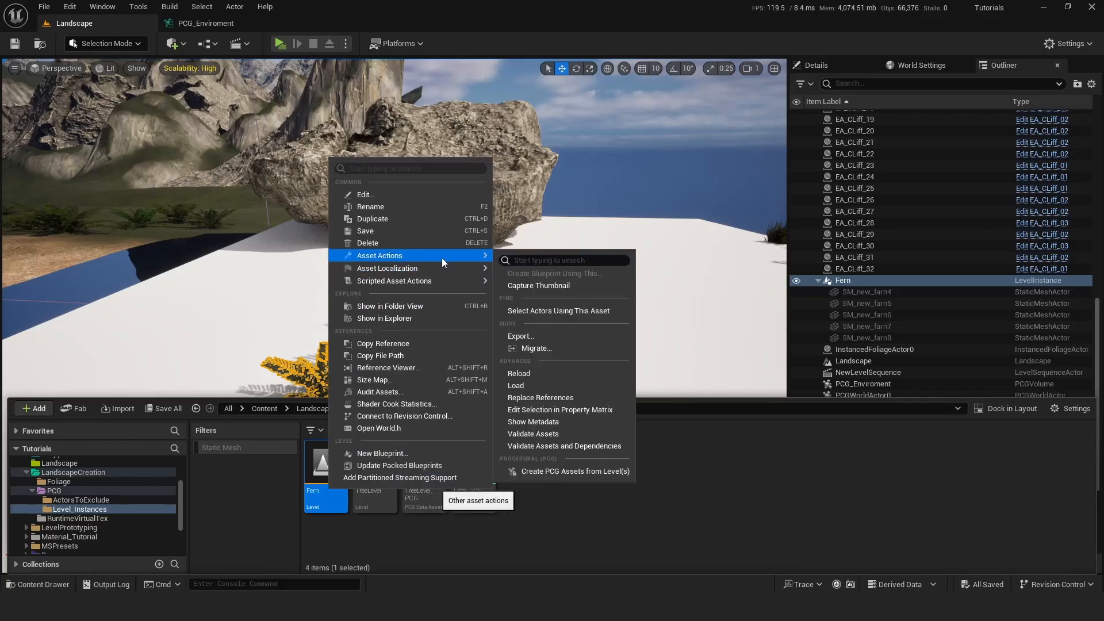
pyautogui.click(555, 473)
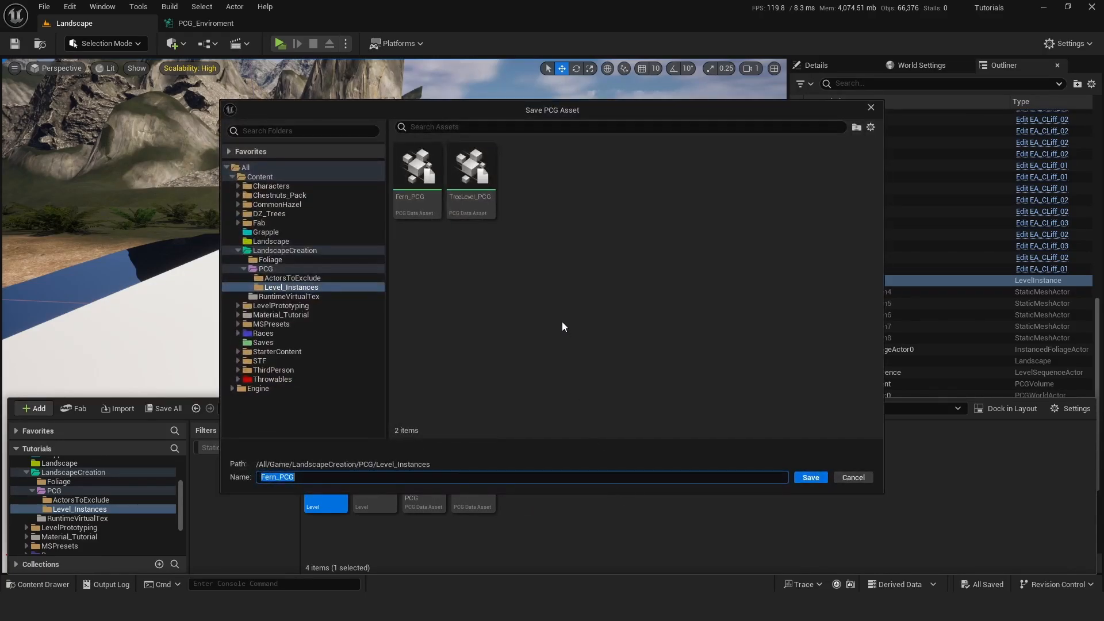
pyautogui.click(418, 173)
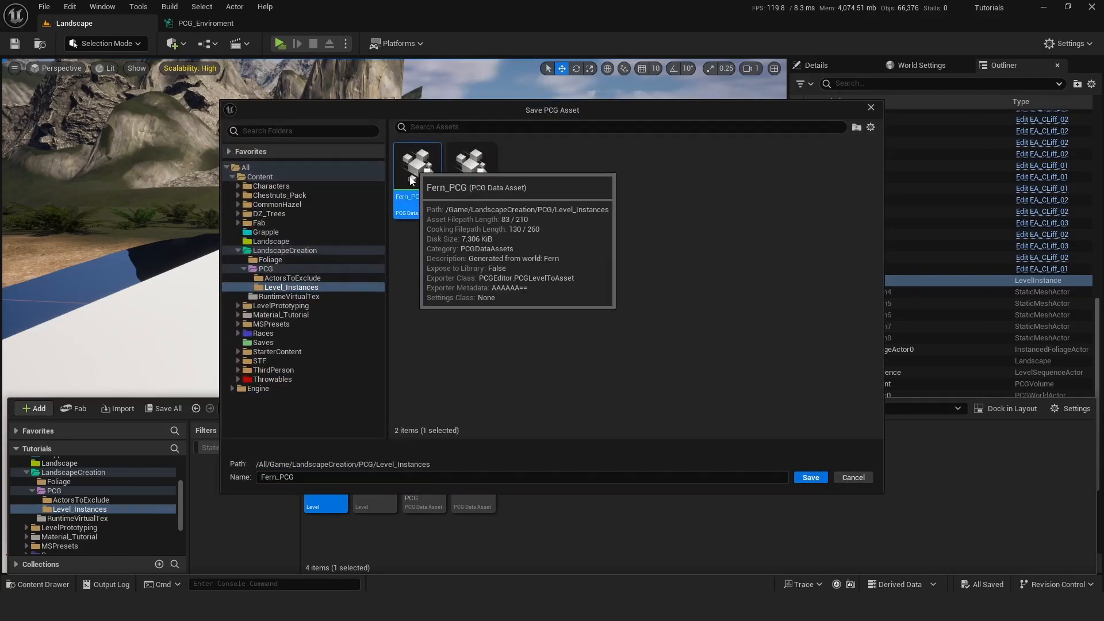
pyautogui.click(811, 479)
pyautogui.click(582, 323)
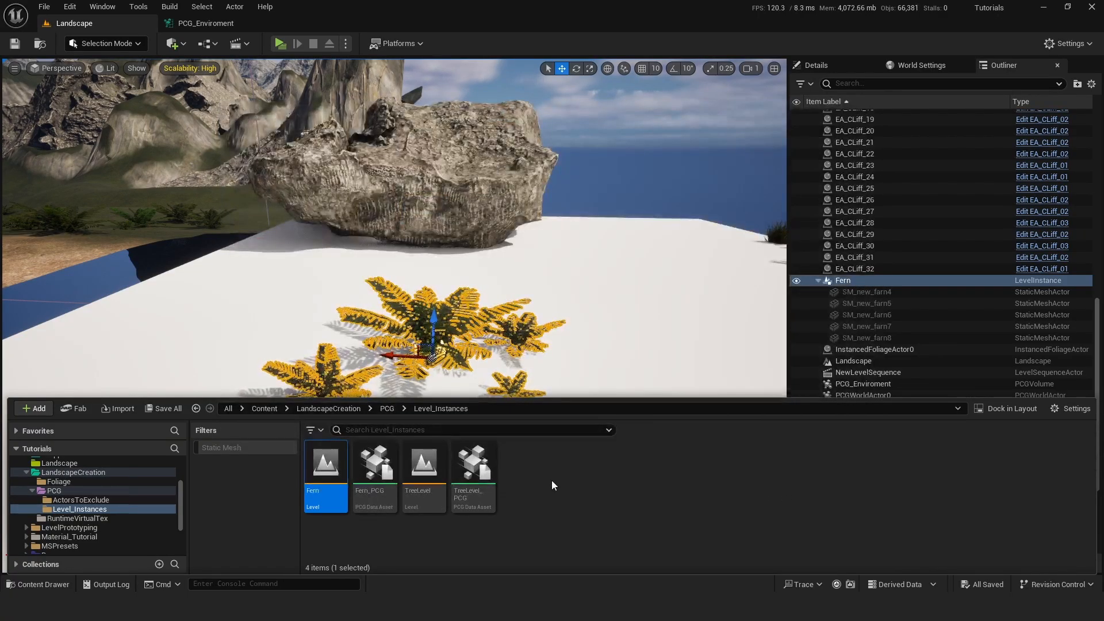
# In the PCG_Enviroment graph, replace the disabled Copy Points node below the fern row's Transform Points with a new Copy Points node.
pyautogui.moveTo(478, 234)
pyautogui.mouseDown(button='right')
pyautogui.moveTo(454, 270)
pyautogui.moveTo(452, 244)
pyautogui.moveTo(478, 234)
pyautogui.mouseUp(button='right')
pyautogui.hotkey('ctrl', 'space')
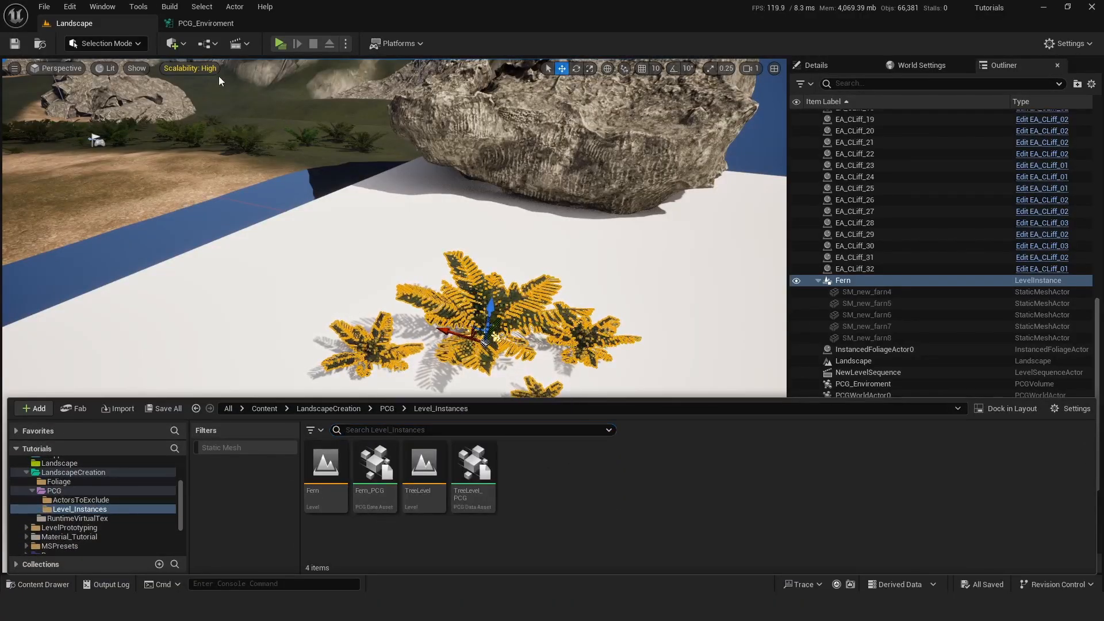
pyautogui.click(204, 23)
pyautogui.scroll(-2, 542, 340)
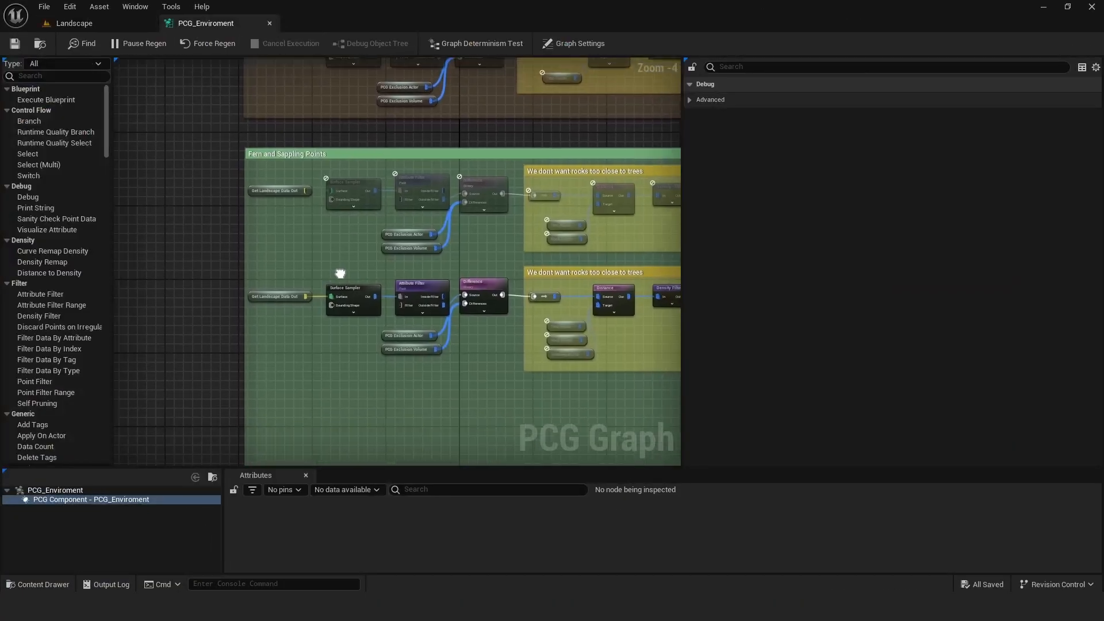
pyautogui.moveTo(542, 340); pyautogui.dragTo(388, 306, button='right')
pyautogui.scroll(4, 392, 354)
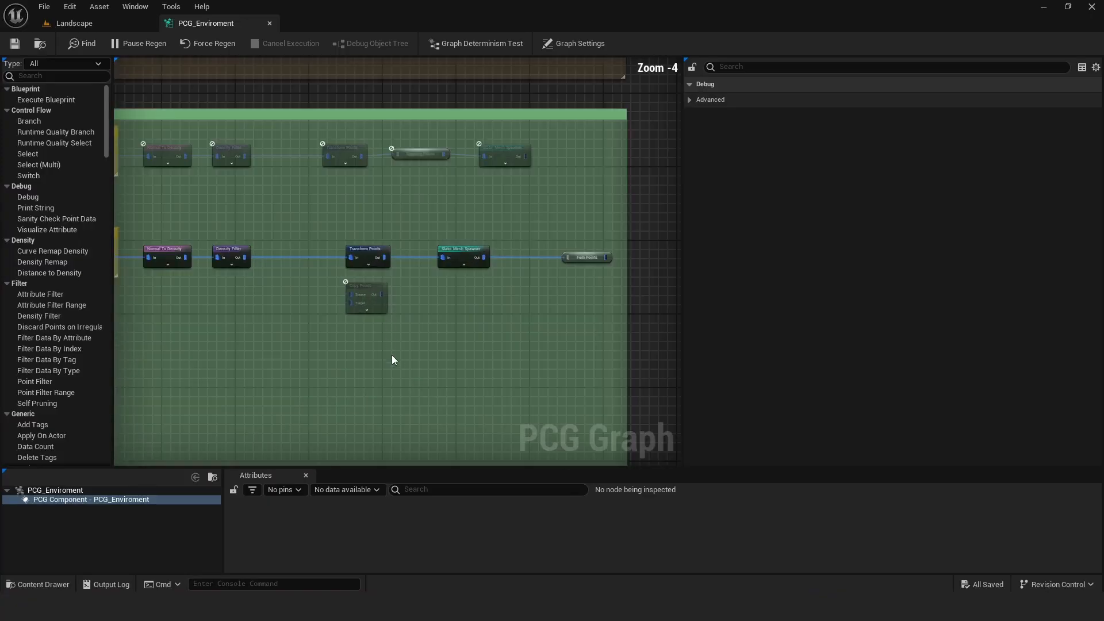
pyautogui.click(468, 240)
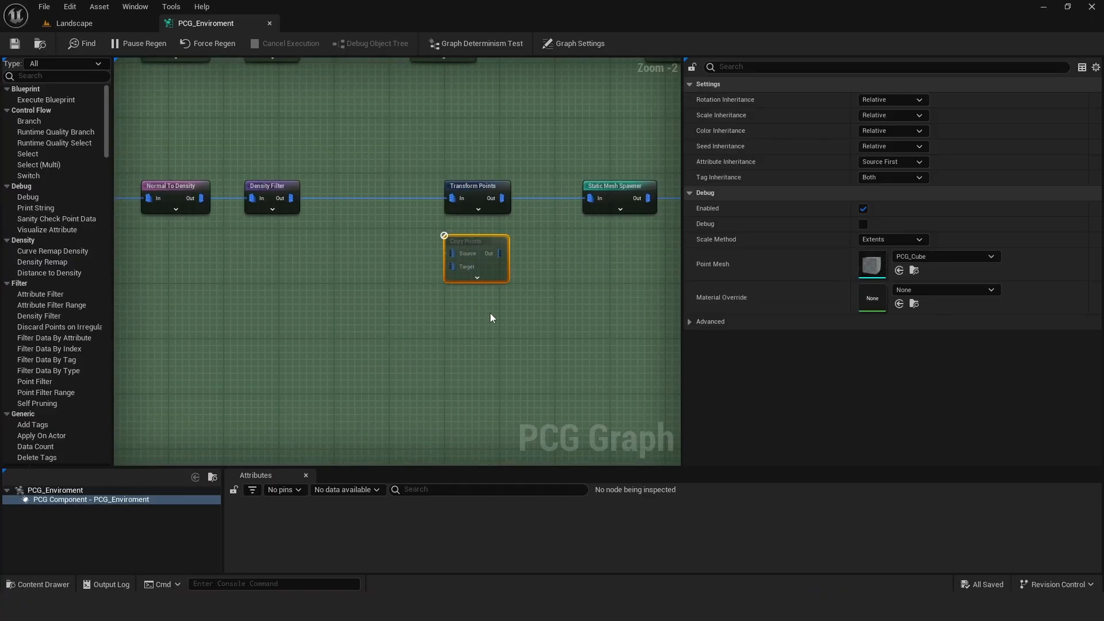
pyautogui.rightClick(425, 341)
pyautogui.write('cop')
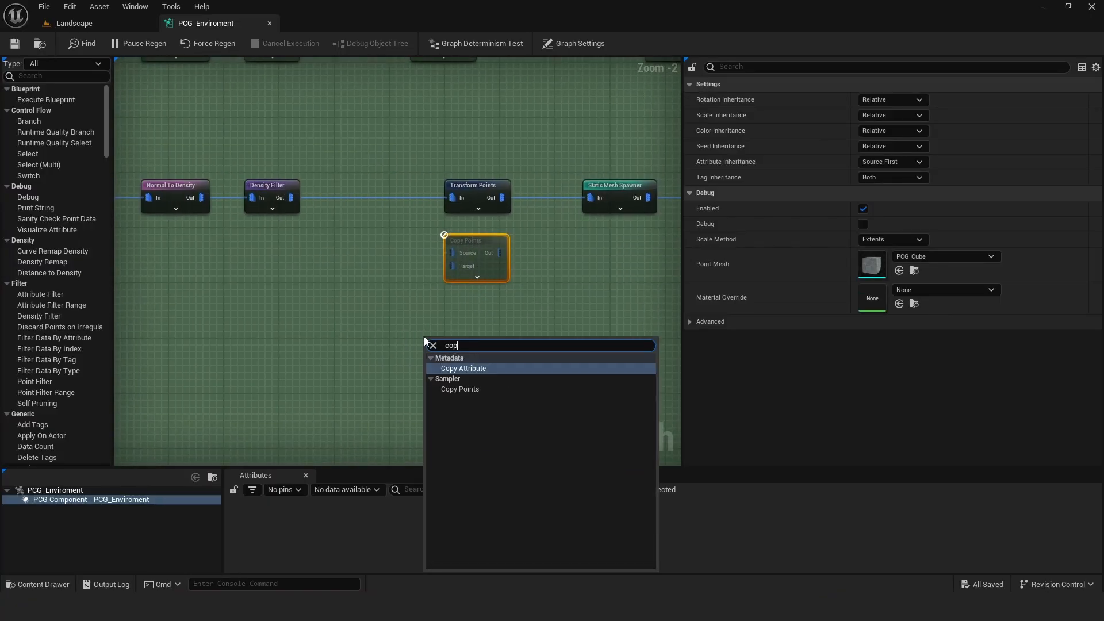
pyautogui.write('y')
pyautogui.click(469, 389)
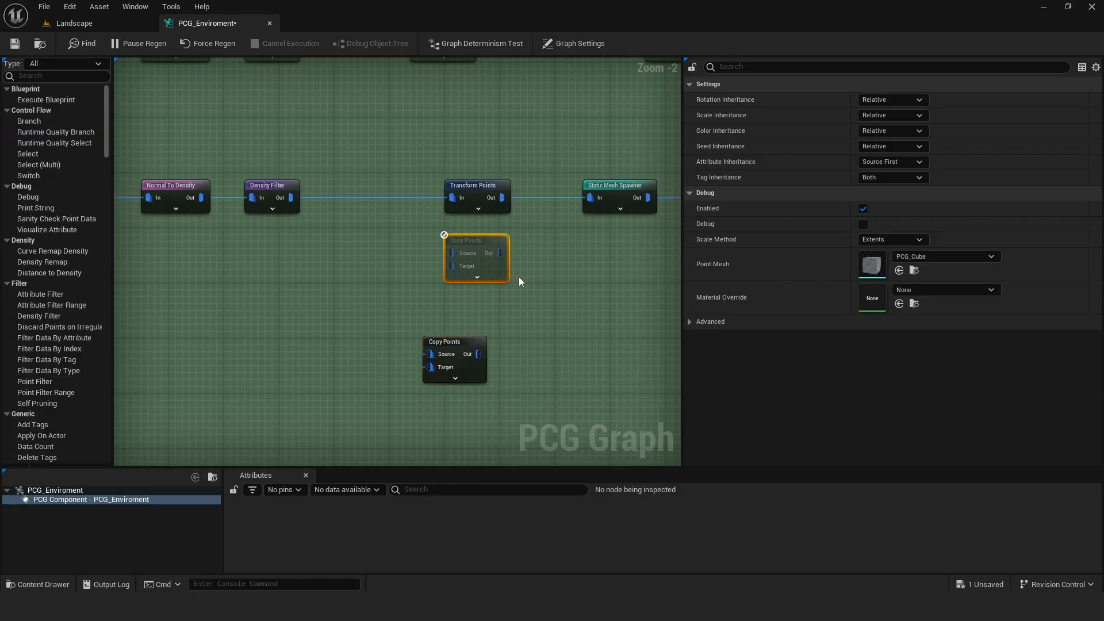
pyautogui.moveTo(453, 348); pyautogui.dragTo(481, 253)
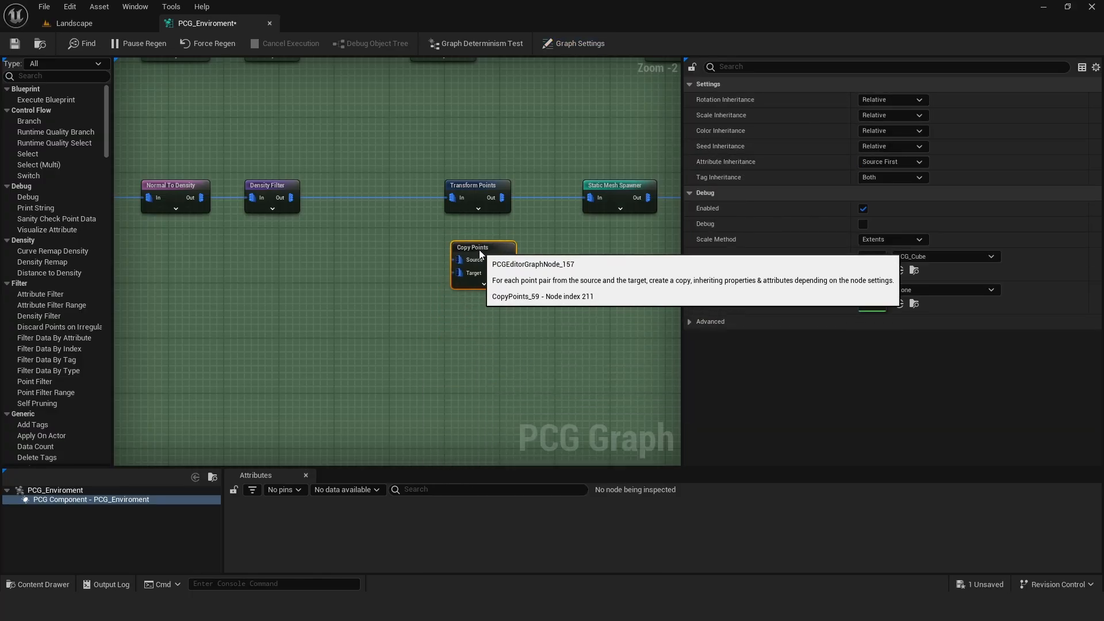
# Trace the fern row's node chain from the Surface Sampler through to the Copy Points node.
pyautogui.moveTo(349, 258); pyautogui.dragTo(552, 249, button='right')
pyautogui.moveTo(352, 280); pyautogui.dragTo(590, 260, button='right')
pyautogui.scroll(-3, 393, 298)
pyautogui.moveTo(394, 298); pyautogui.dragTo(549, 328, button='right')
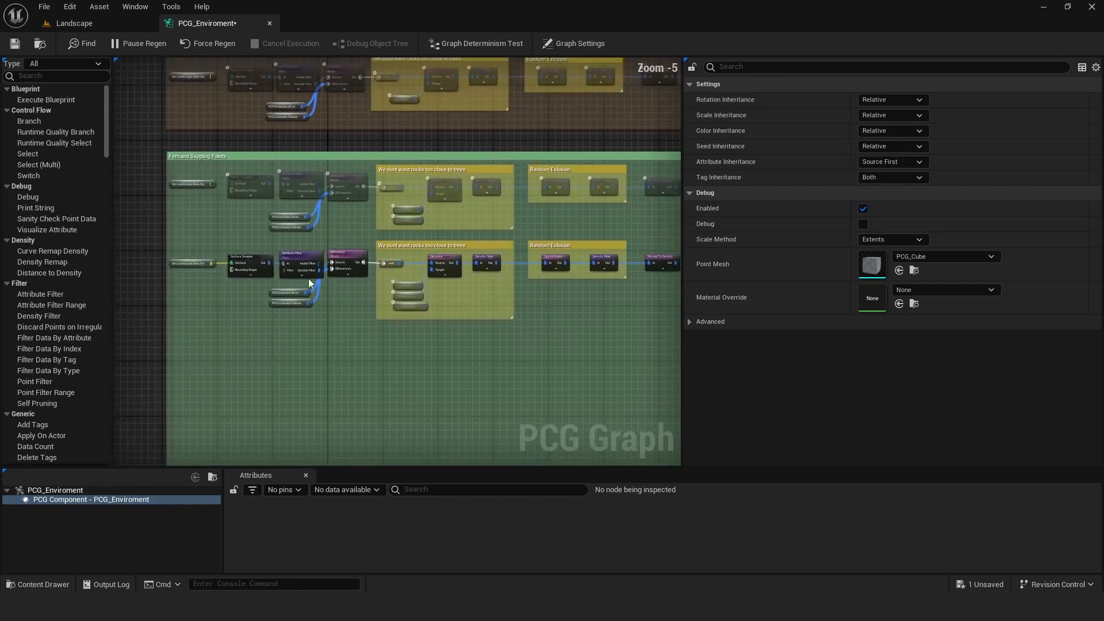
pyautogui.scroll(2, 185, 254)
pyautogui.scroll(-2, 294, 236)
pyautogui.moveTo(449, 234); pyautogui.dragTo(266, 229, button='right')
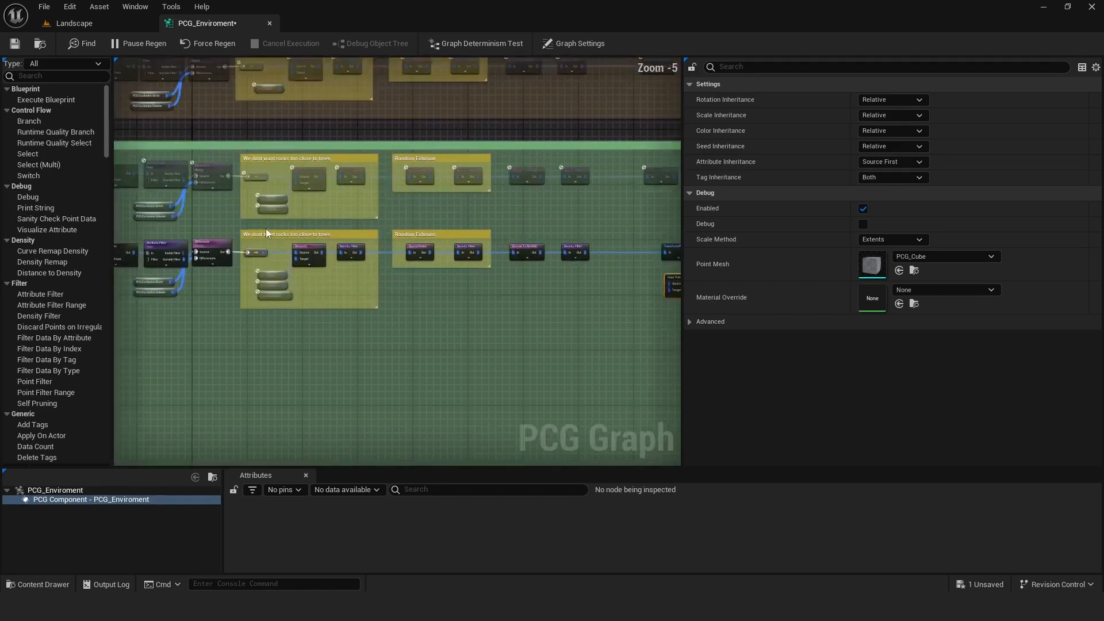
pyautogui.moveTo(177, 229); pyautogui.dragTo(592, 306)
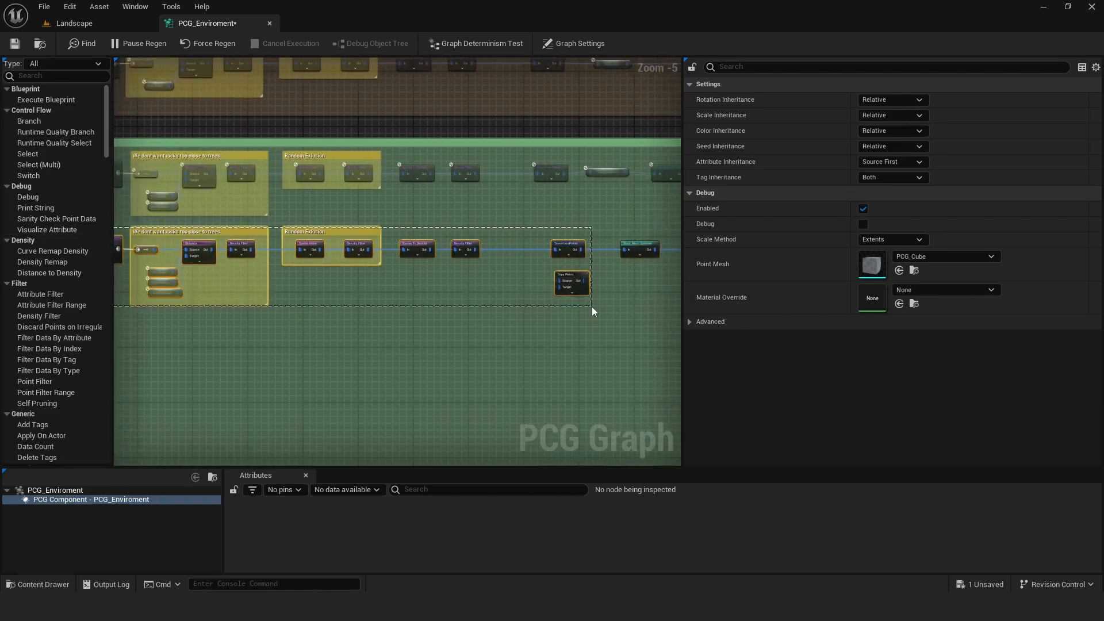
pyautogui.moveTo(668, 310); pyautogui.dragTo(661, 308)
pyautogui.click(509, 270)
# Examine the fern row's Attribute Filter and Difference nodes, its distance exclusion group and the random exclusion nodes up to Copy Points.
pyautogui.scroll(3, 404, 289)
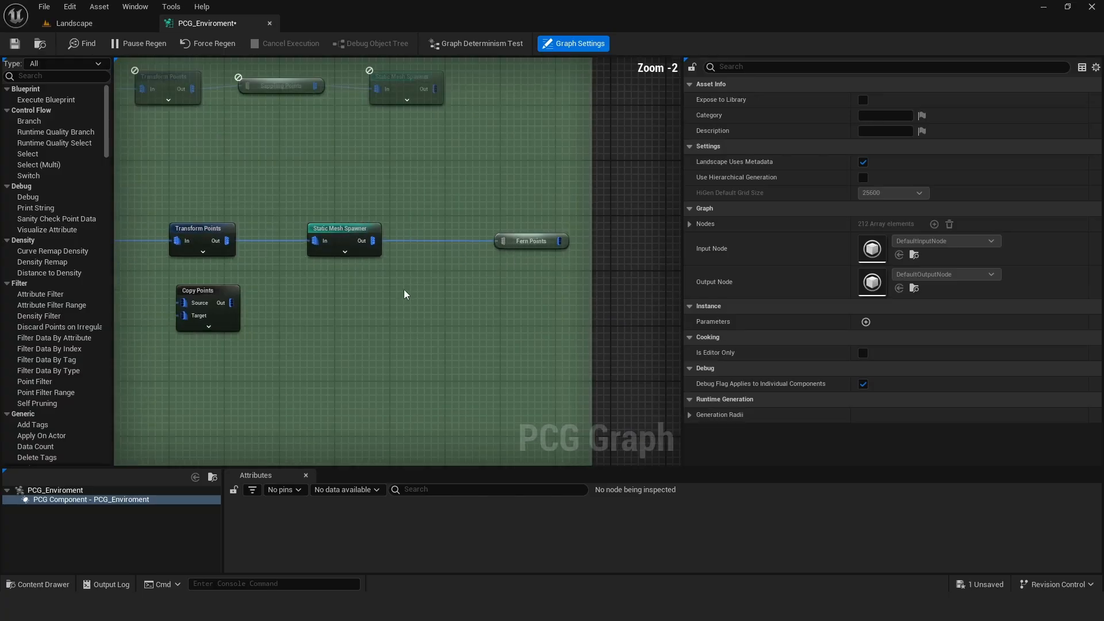
pyautogui.moveTo(334, 271); pyautogui.dragTo(595, 269, button='right')
pyautogui.moveTo(304, 317); pyautogui.dragTo(544, 302, button='right')
pyautogui.scroll(-2, 423, 300)
pyautogui.moveTo(348, 314); pyautogui.dragTo(532, 311, button='right')
pyautogui.moveTo(216, 312); pyautogui.dragTo(285, 217, button='right')
pyautogui.moveTo(293, 213); pyautogui.dragTo(401, 260)
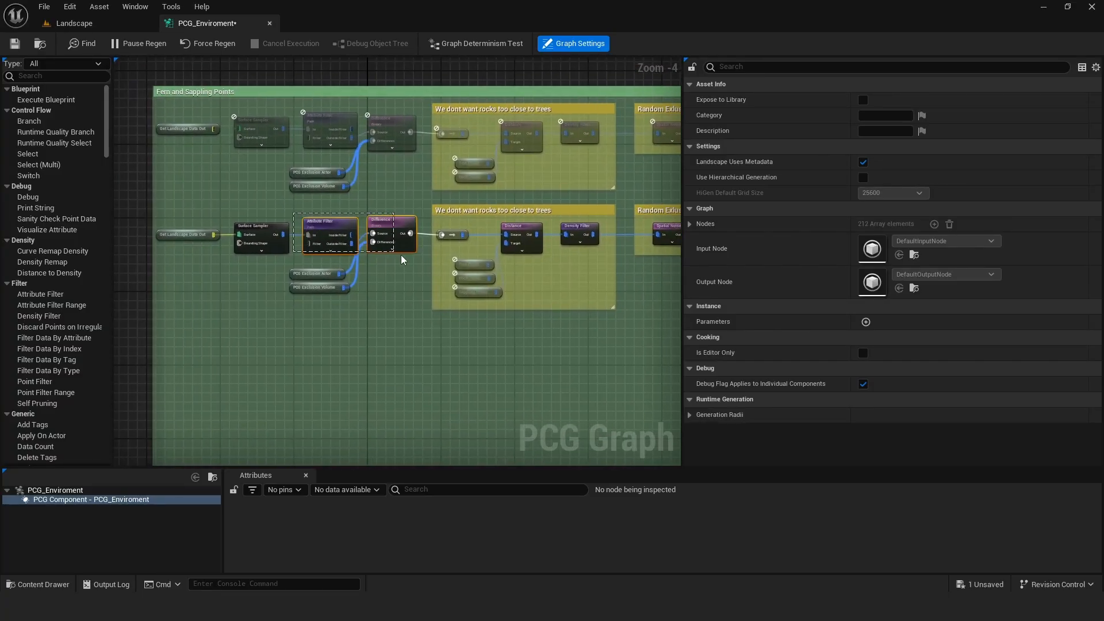
pyautogui.moveTo(635, 323); pyautogui.dragTo(649, 321)
pyautogui.moveTo(647, 286); pyautogui.dragTo(502, 285, button='right')
pyautogui.click(502, 285)
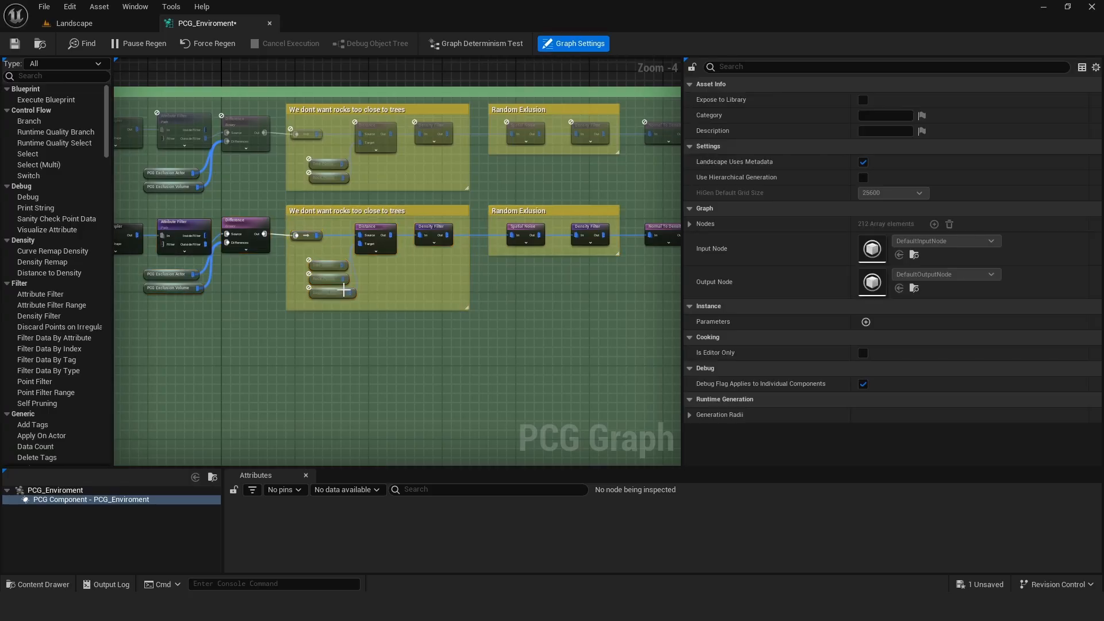
pyautogui.scroll(3, 341, 286)
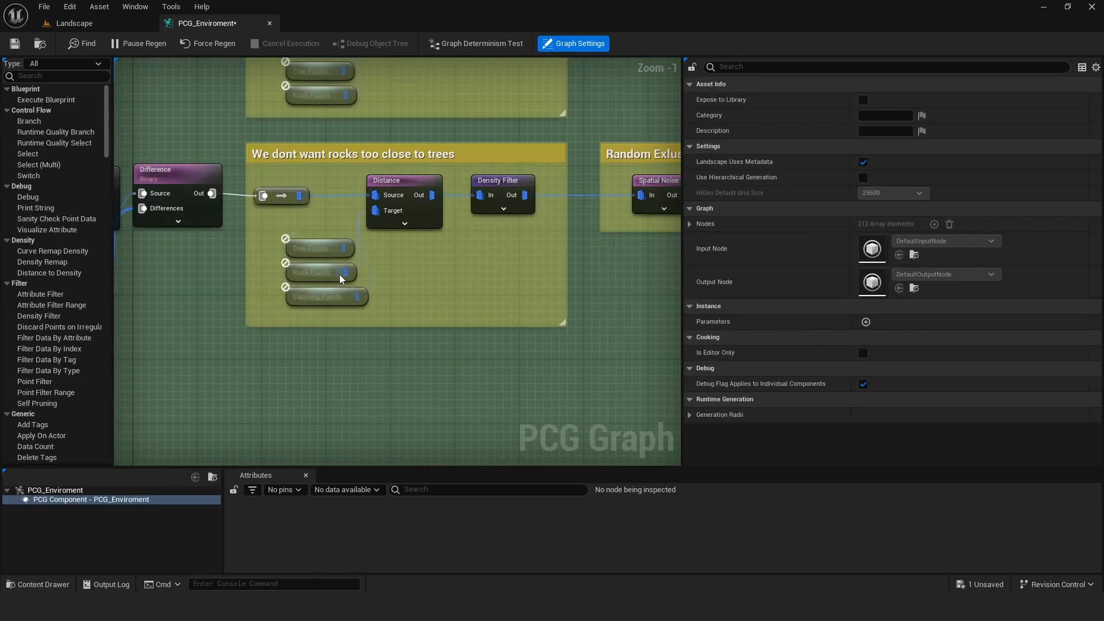
pyautogui.moveTo(489, 294); pyautogui.dragTo(257, 281, button='right')
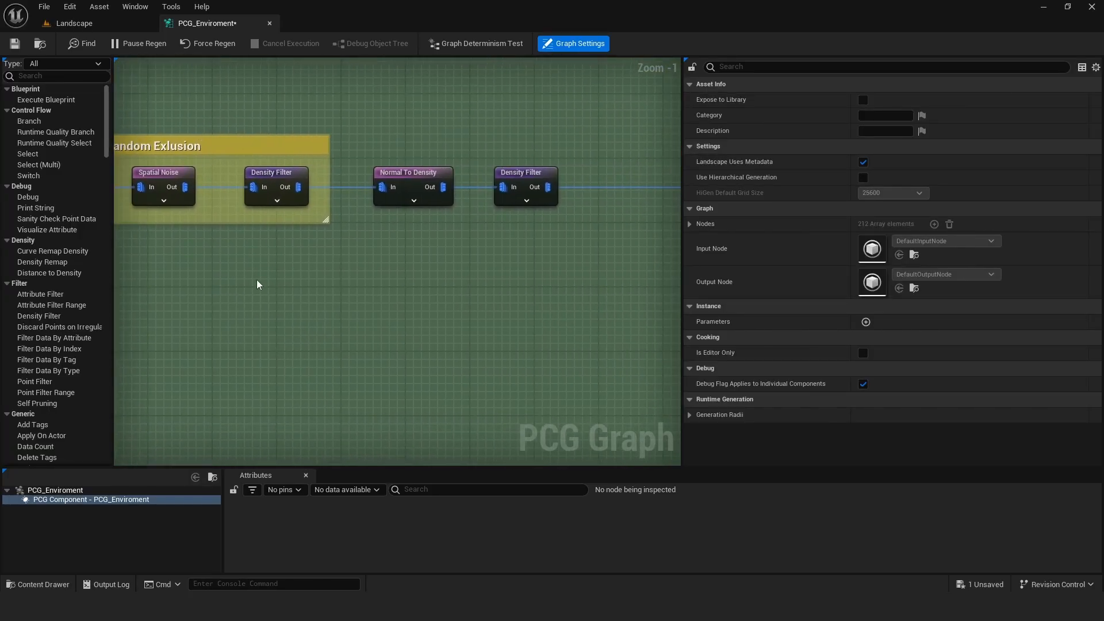
pyautogui.scroll(-1, 512, 281)
pyautogui.moveTo(543, 283); pyautogui.dragTo(324, 274, button='right')
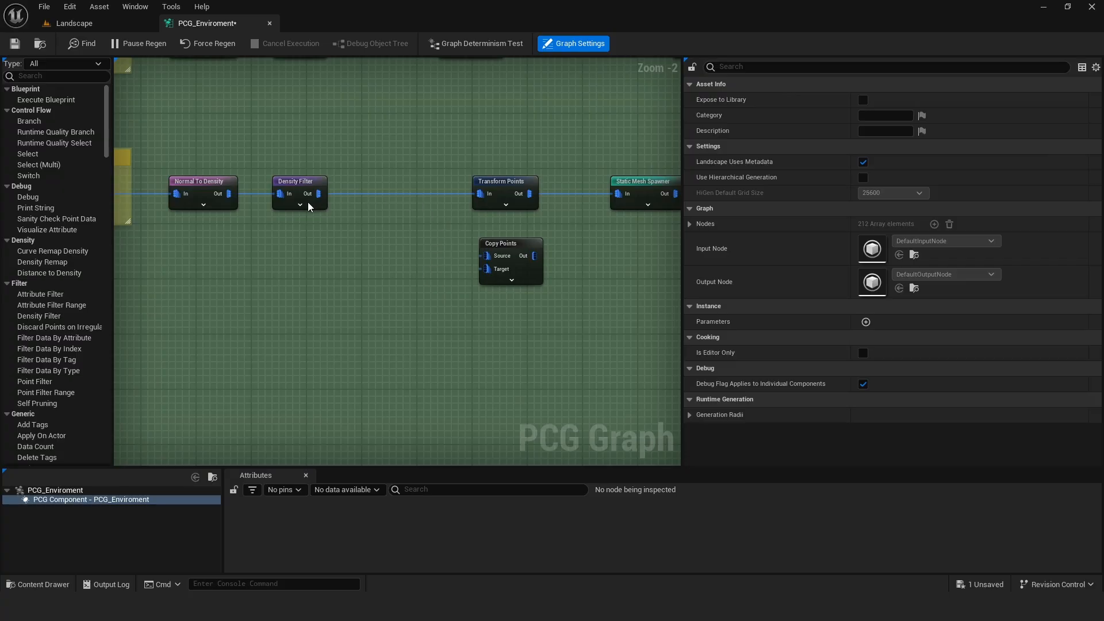
# Break the link between the fern row's last Density Filter and Transform Points, and connect the filter's output to Copy Points' Target.
pyautogui.rightClick(481, 194)
pyautogui.click(550, 240)
pyautogui.moveTo(383, 220); pyautogui.dragTo(458, 221, button='right')
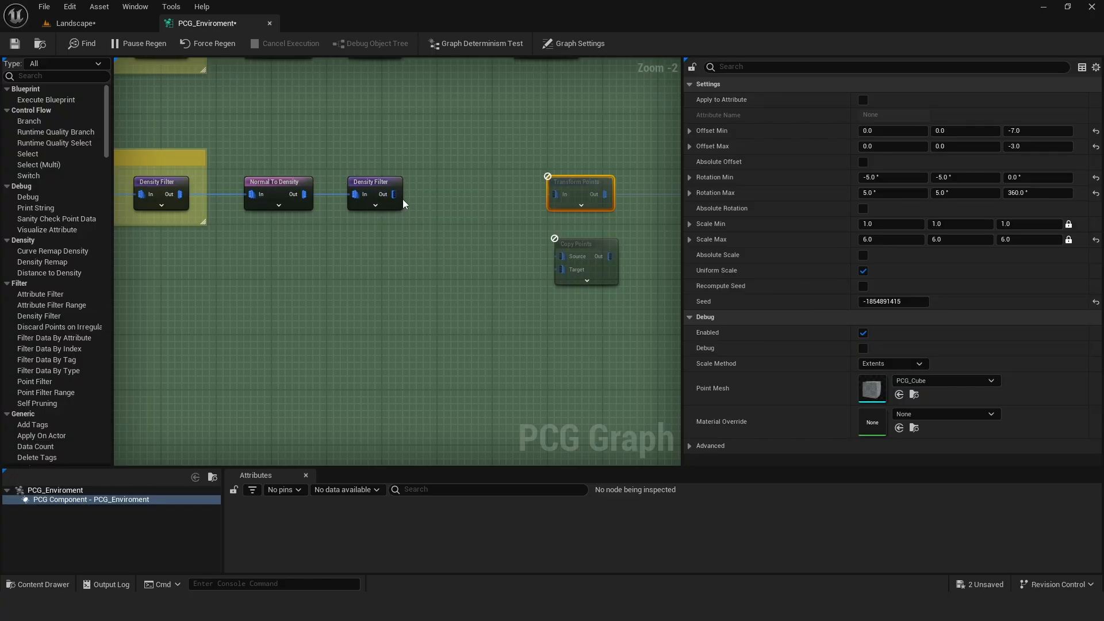
pyautogui.moveTo(389, 194); pyautogui.dragTo(397, 196)
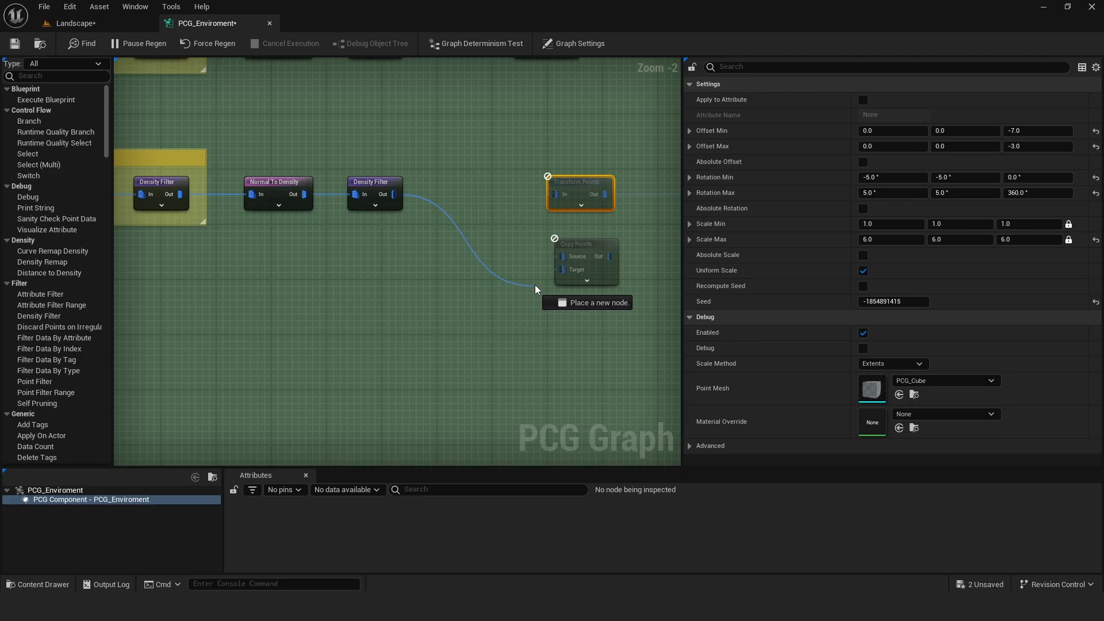
pyautogui.moveTo(564, 269); pyautogui.dragTo(563, 269)
# Examine how the TreeLevel_PCG asset node feeds Copy Points in the tree section, and return to the fern row's Copy Points node.
pyautogui.scroll(-5, 415, 229)
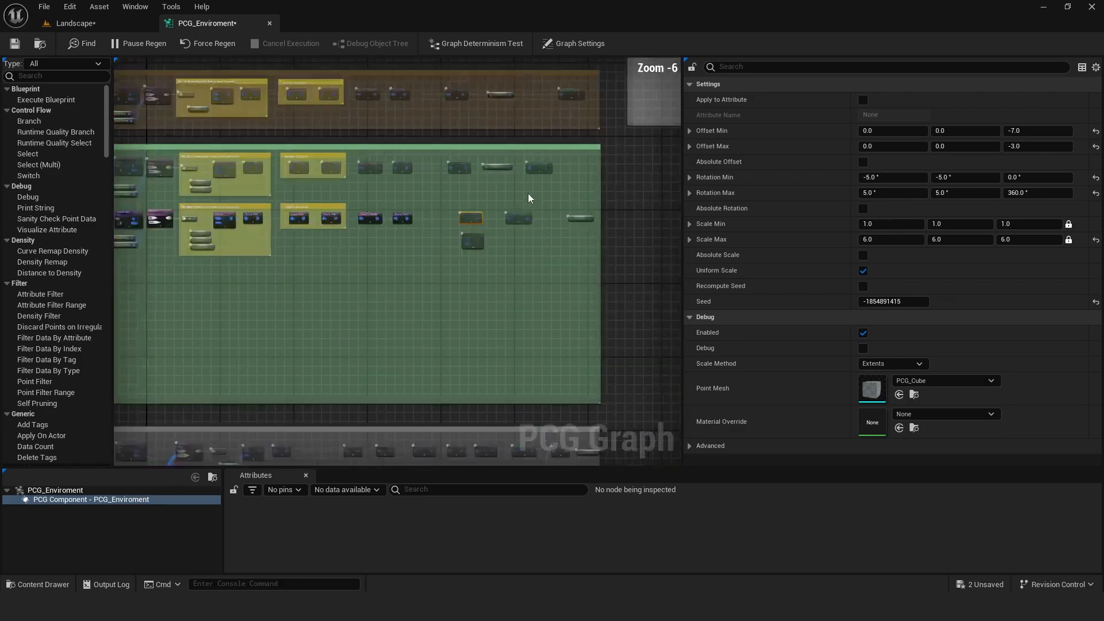
pyautogui.moveTo(585, 191); pyautogui.dragTo(221, 304, button='right')
pyautogui.scroll(5, 465, 163)
pyautogui.moveTo(430, 144); pyautogui.dragTo(493, 312, button='right')
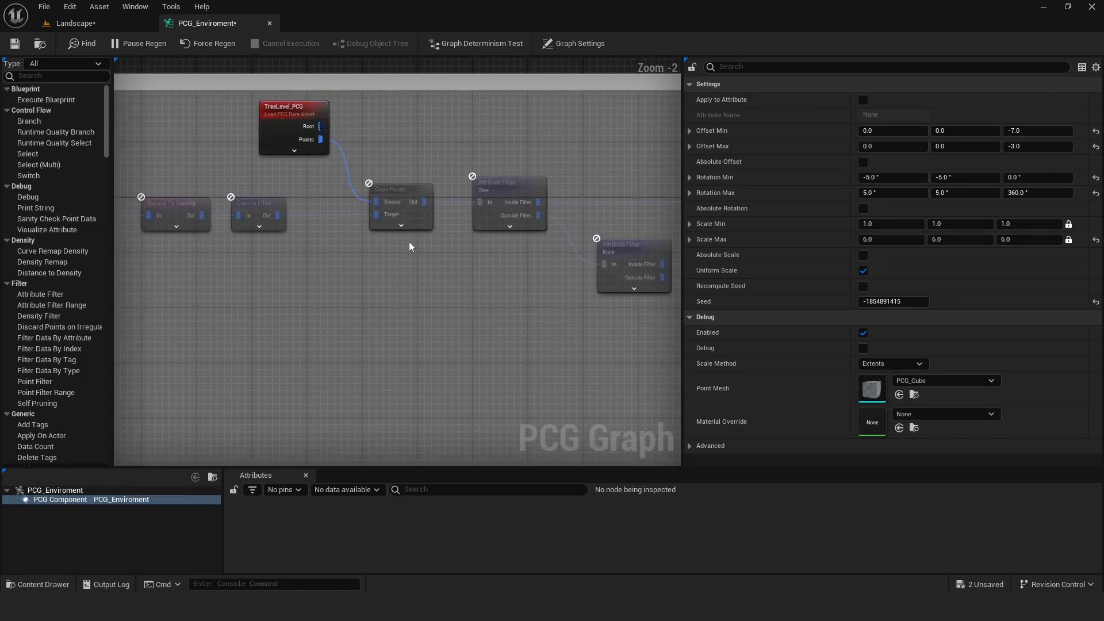
pyautogui.moveTo(306, 322); pyautogui.dragTo(578, 244, button='right')
pyautogui.scroll(-3, 472, 319)
pyautogui.moveTo(367, 372); pyautogui.dragTo(617, 181, button='right')
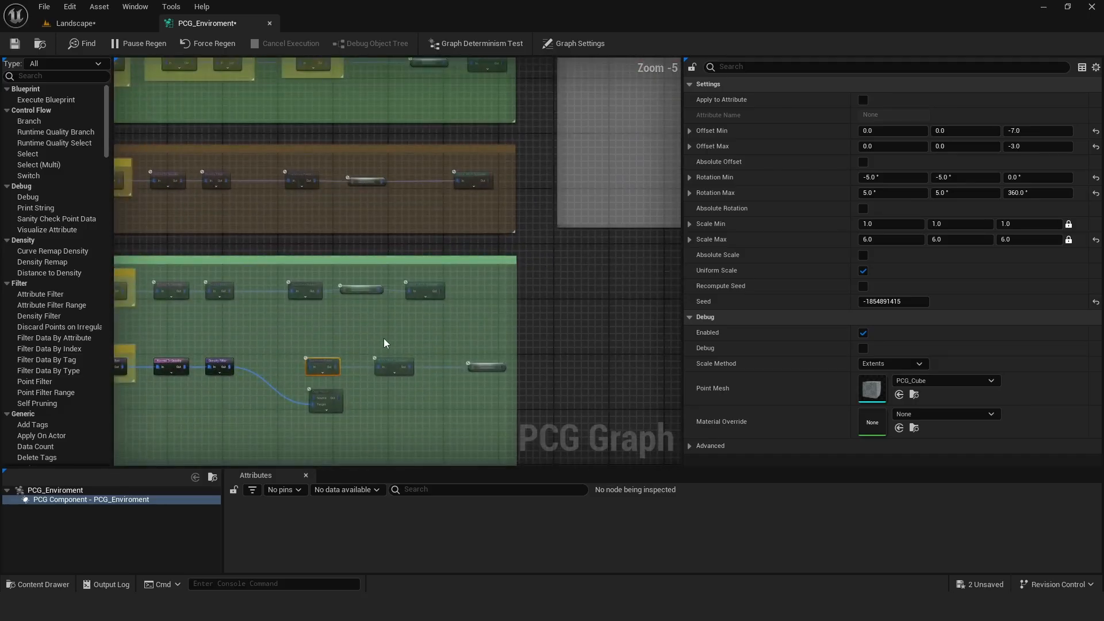
pyautogui.moveTo(334, 324); pyautogui.dragTo(461, 197, button='right')
pyautogui.scroll(3, 443, 292)
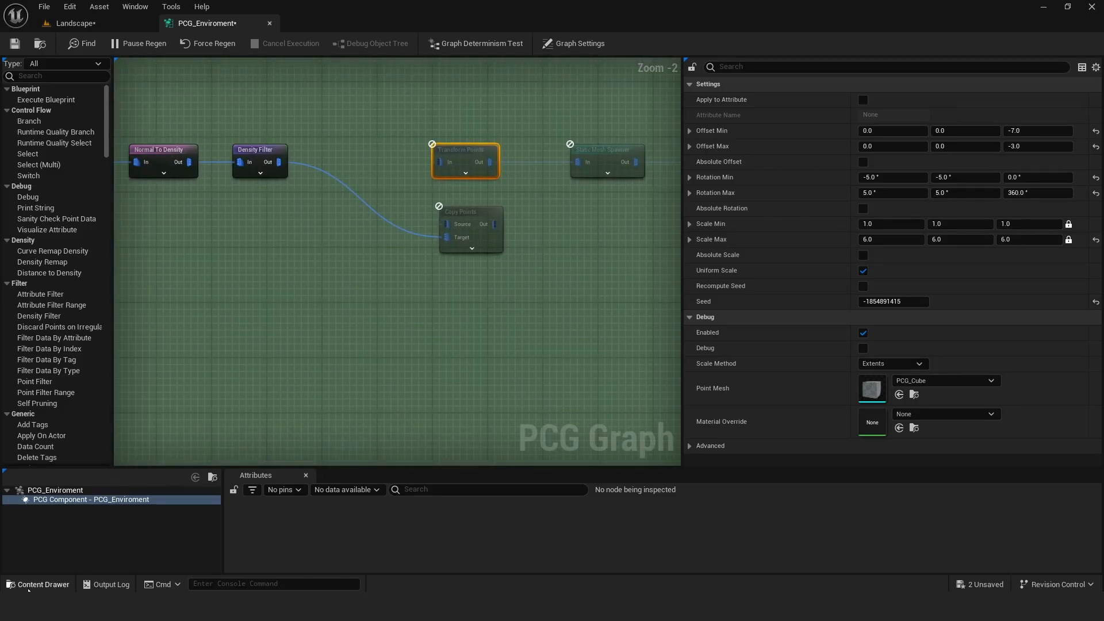
# Add the Fern_PCG data asset to the graph above the fern row and connect its Points output to Copy Points' Source.
pyautogui.click(38, 585)
pyautogui.moveTo(366, 444); pyautogui.dragTo(324, 73)
pyautogui.moveTo(416, 123); pyautogui.dragTo(417, 151, button='right')
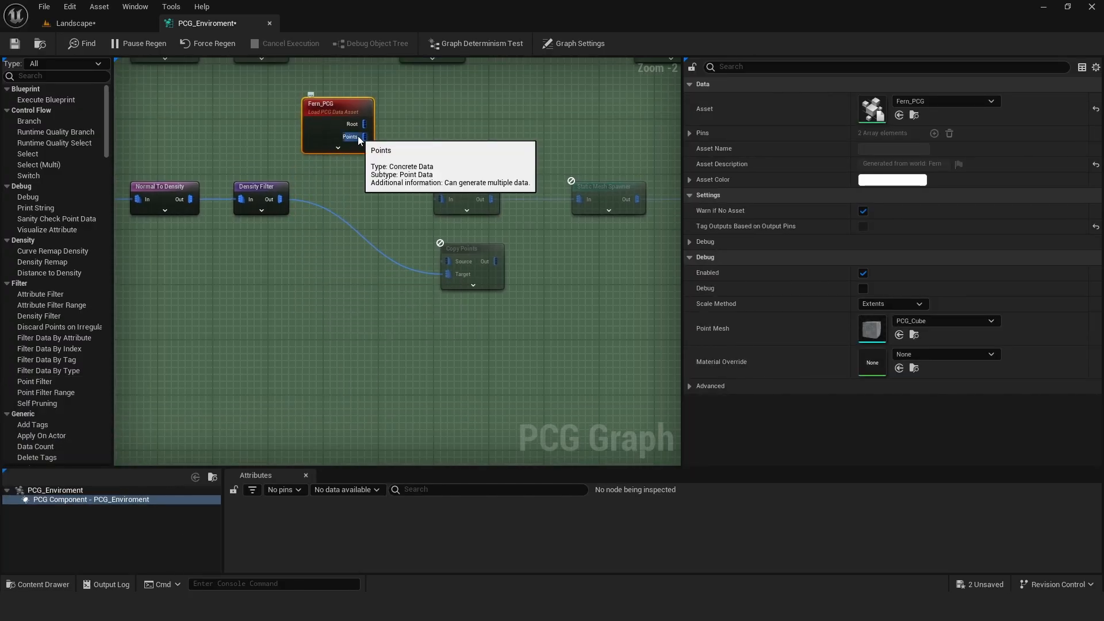
pyautogui.moveTo(364, 136); pyautogui.dragTo(421, 269)
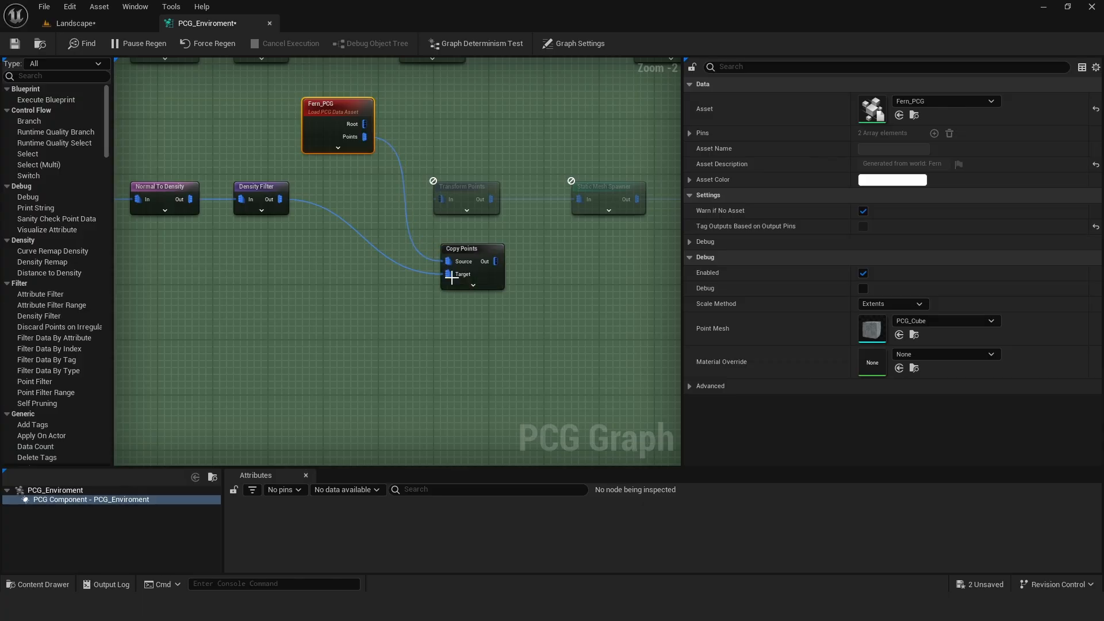
# Add a Static Mesh Spawner node and place it beside the fern row's Copy Points node.
pyautogui.moveTo(578, 243); pyautogui.dragTo(365, 215, button='right')
pyautogui.scroll(-1, 343, 216)
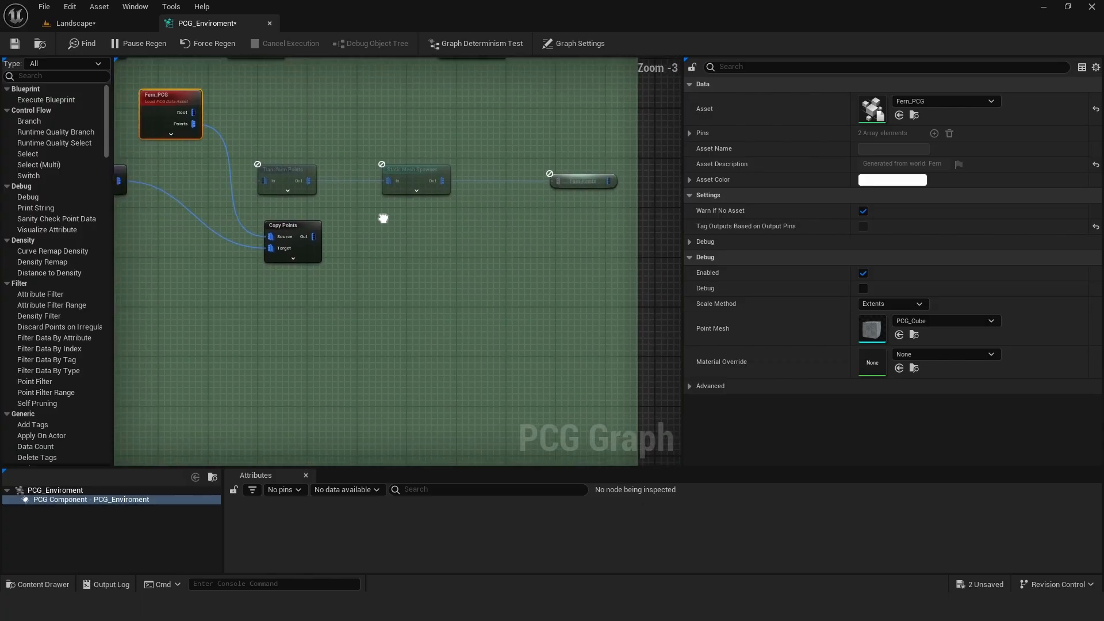
pyautogui.rightClick(429, 280)
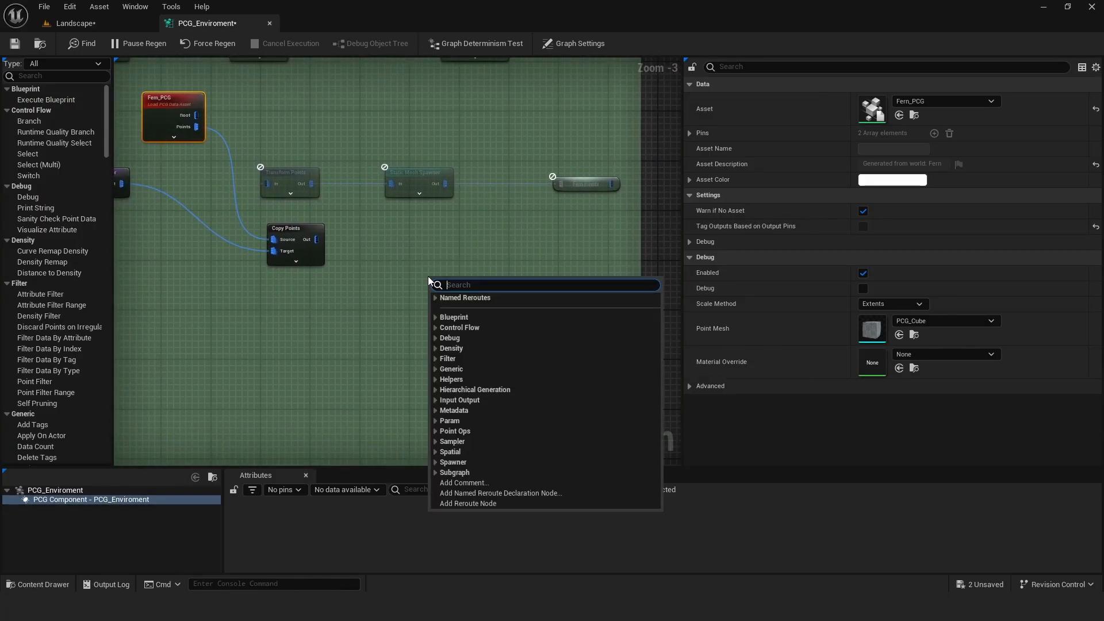
pyautogui.write('stat')
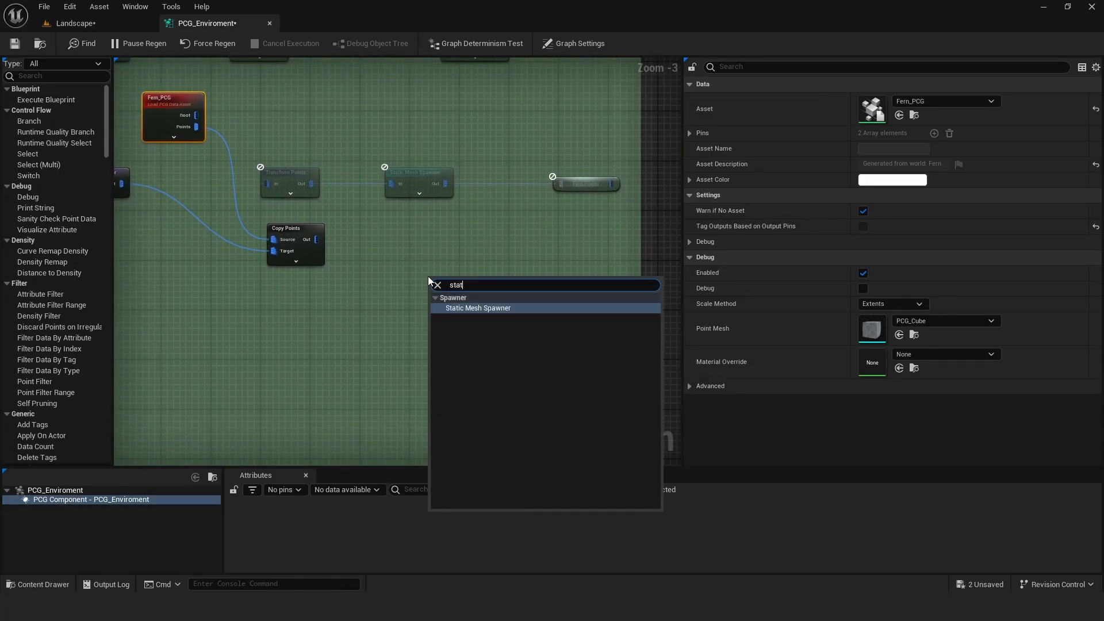
pyautogui.click(500, 311)
pyautogui.moveTo(449, 281); pyautogui.dragTo(406, 228)
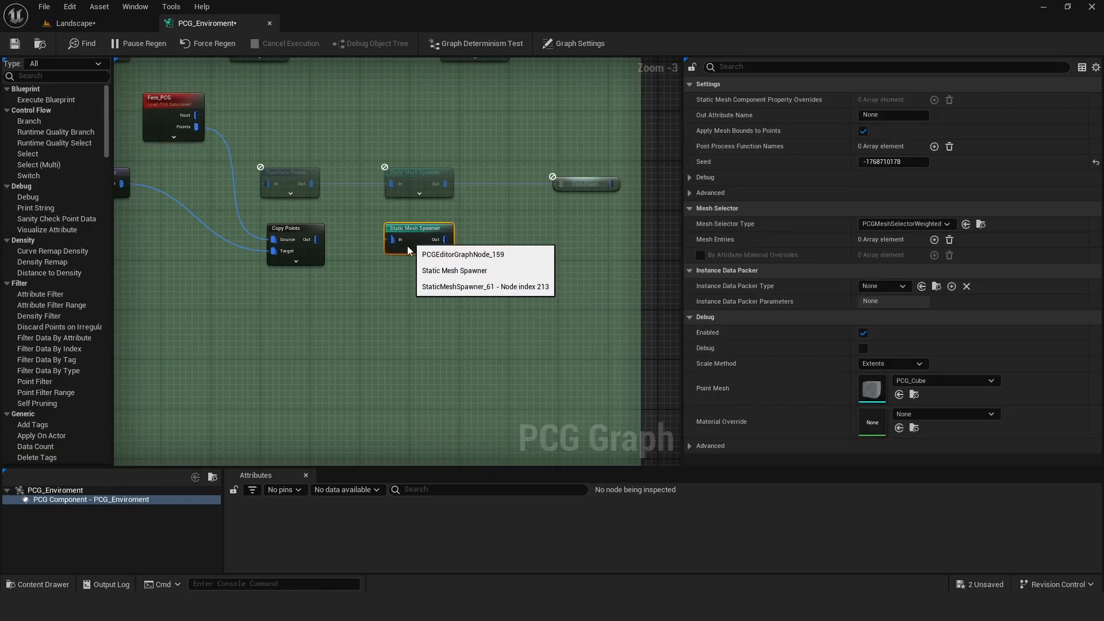
# Set the new spawner's Mesh Selector Type to PCGMeshSelectorByAttribute and its Attribute Name to Mesh.
pyautogui.click(946, 224)
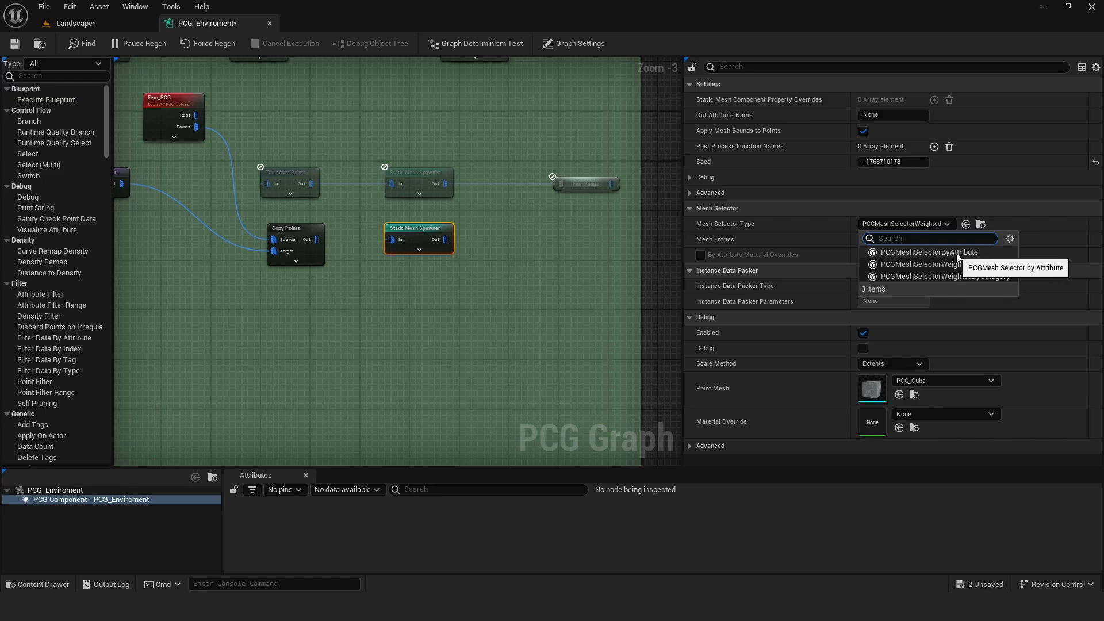
pyautogui.click(985, 253)
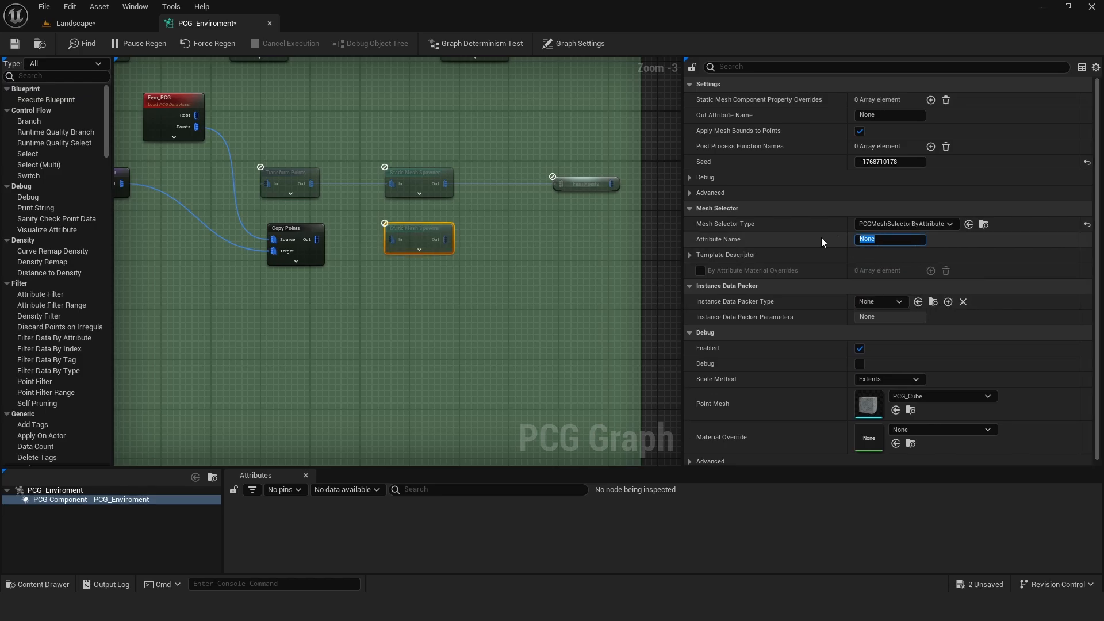
pyautogui.write('Mesh')
pyautogui.press('Return')
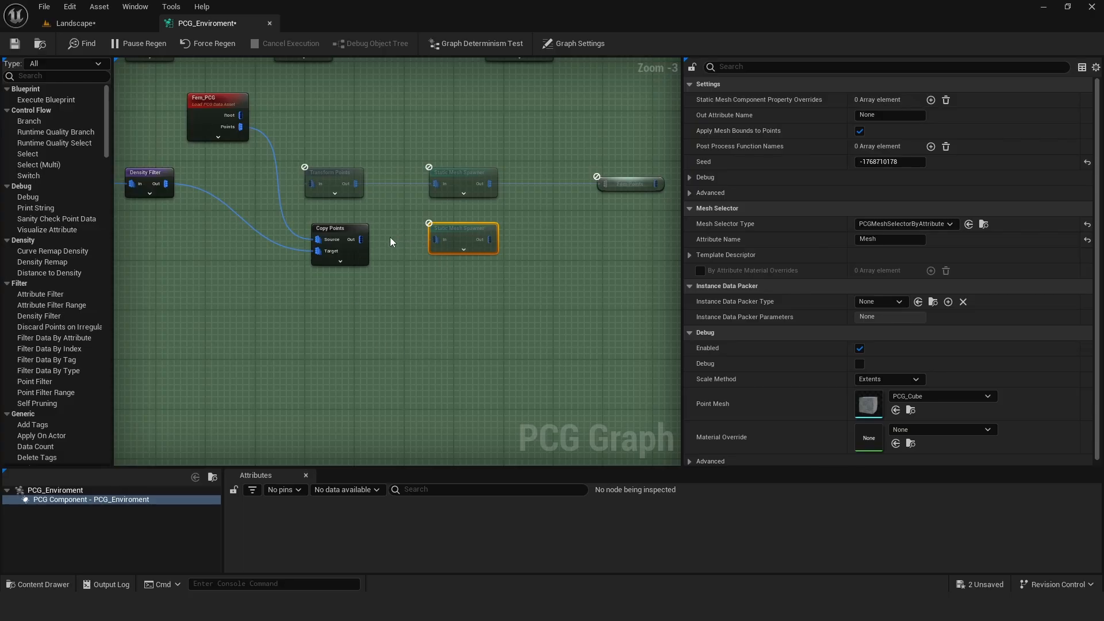
# Connect Copy Points' output to the new Static Mesh Spawner and save the graph and the level.
pyautogui.moveTo(360, 239); pyautogui.dragTo(429, 241)
pyautogui.click(15, 44)
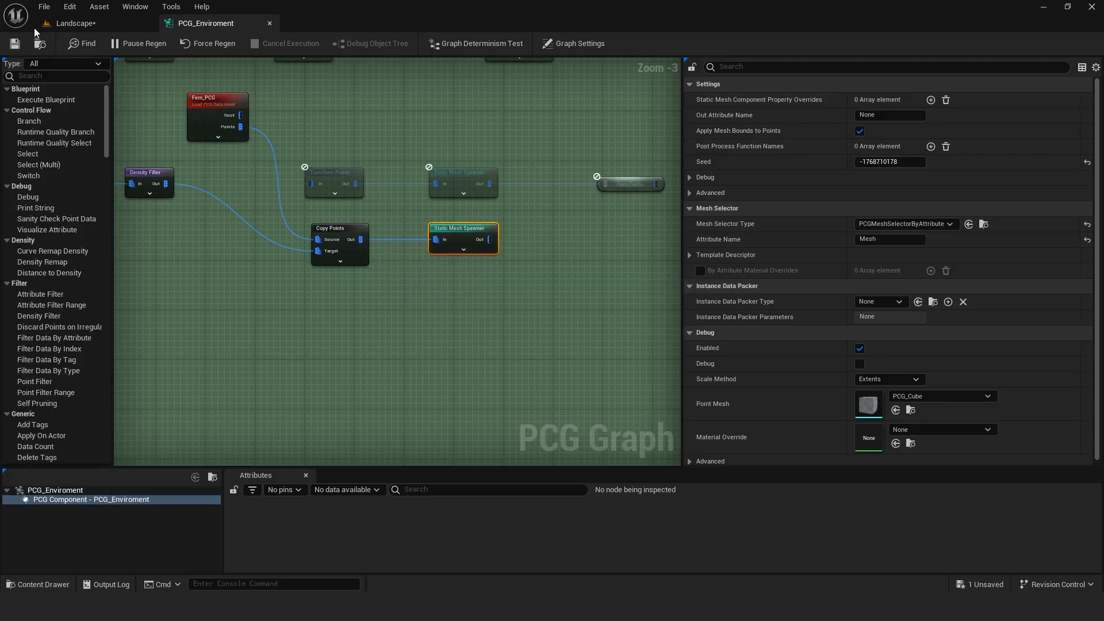
pyautogui.click(44, 7)
pyautogui.click(74, 76)
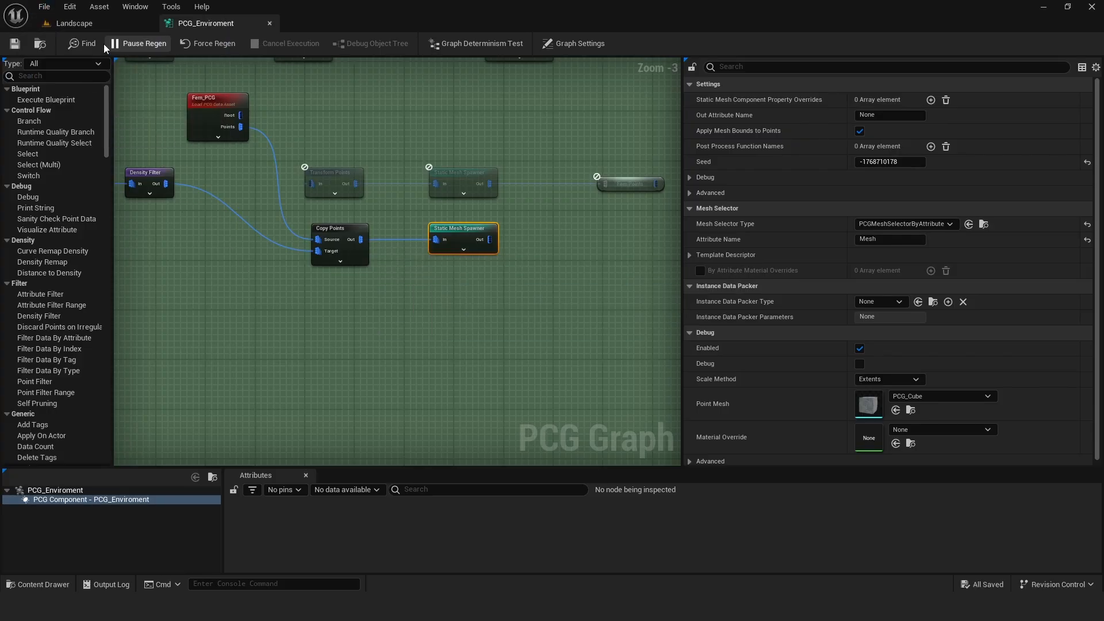
# Inspect the spawned fern clusters on the terrain in the Landscape level.
pyautogui.click(78, 26)
pyautogui.moveTo(321, 205); pyautogui.dragTo(355, 234, button='right')
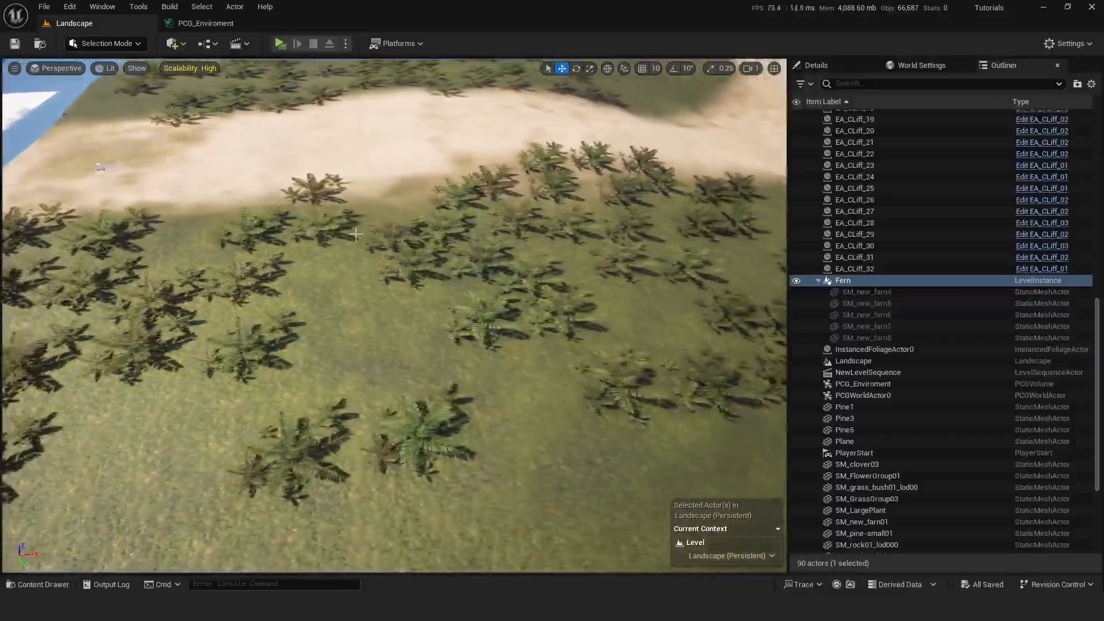
pyautogui.moveTo(487, 333); pyautogui.dragTo(440, 261, button='right')
# Return to the PCG_Enviroment graph and move the new Static Mesh Spawner farther from Copy Points to free space between them.
pyautogui.click(219, 30)
pyautogui.moveTo(348, 219); pyautogui.dragTo(582, 221)
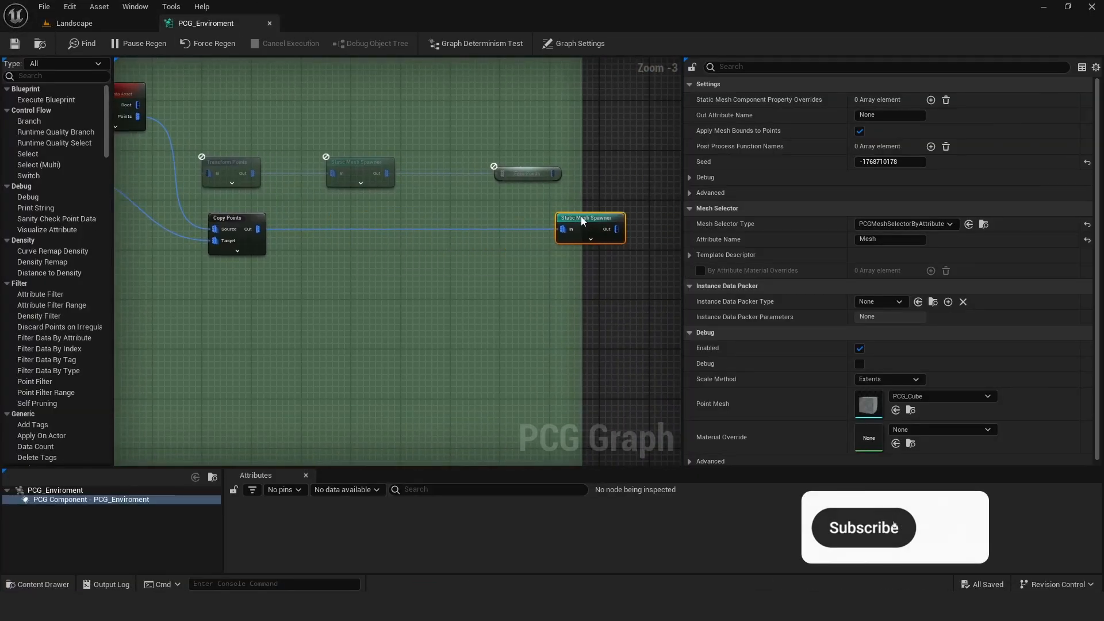
pyautogui.click(355, 257)
# Examine the tree section's chain of Tree, Rock and Fern Attribute Filters after Copy Points, and return to the fern row.
pyautogui.moveTo(519, 173); pyautogui.dragTo(219, 279, button='right')
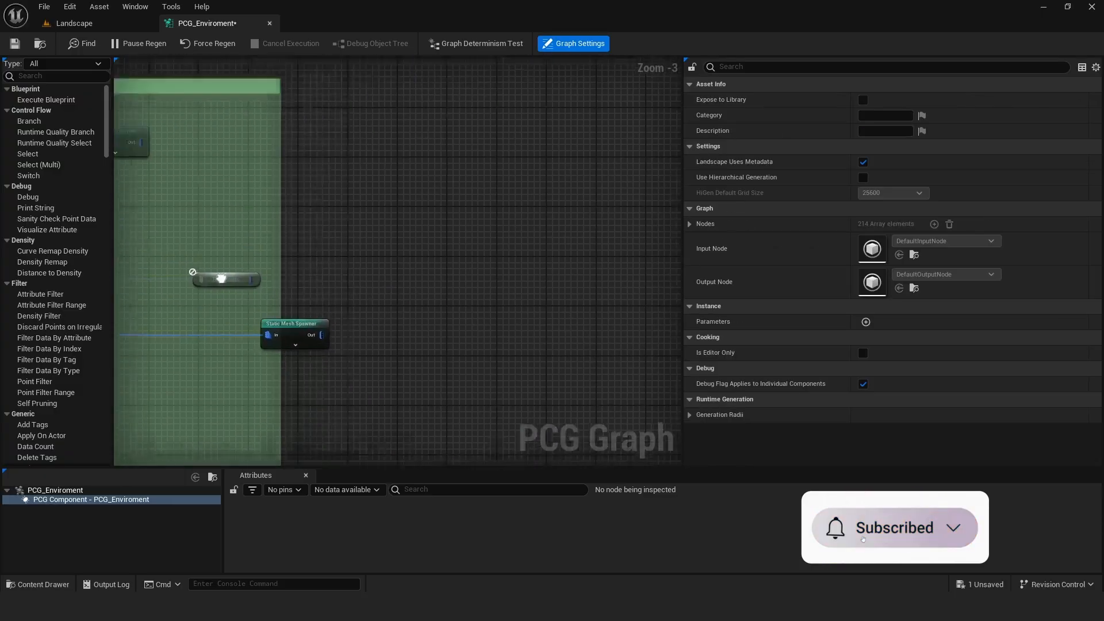
pyautogui.moveTo(489, 189); pyautogui.dragTo(237, 368, button='right')
pyautogui.scroll(-3, 461, 278)
pyautogui.moveTo(537, 211); pyautogui.dragTo(333, 323, button='right')
pyautogui.scroll(6, 341, 288)
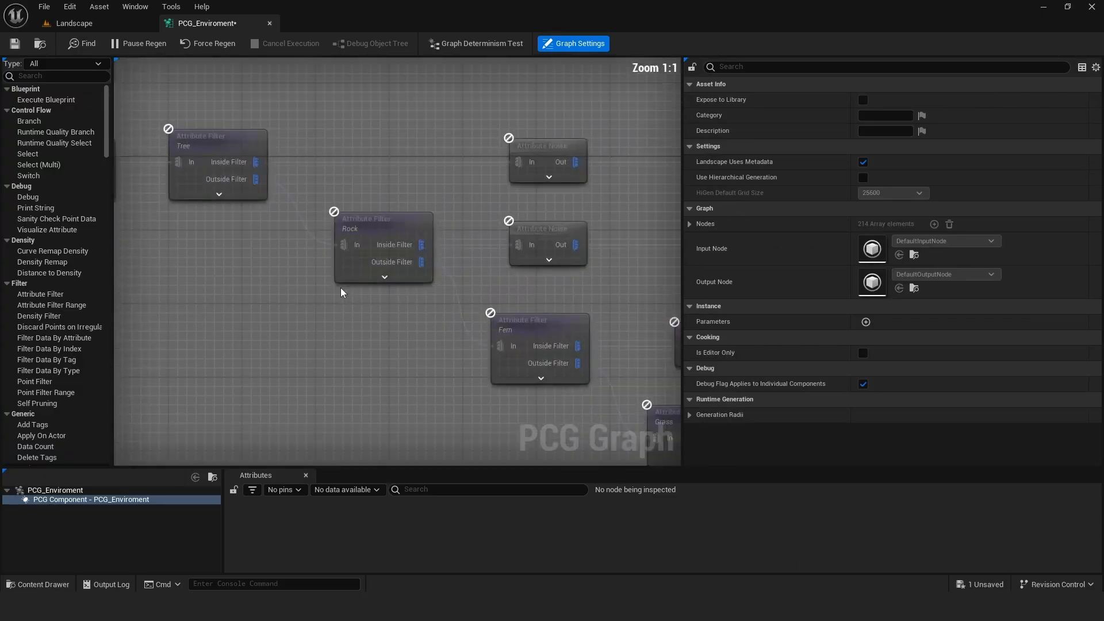
pyautogui.moveTo(281, 255); pyautogui.dragTo(400, 304, button='right')
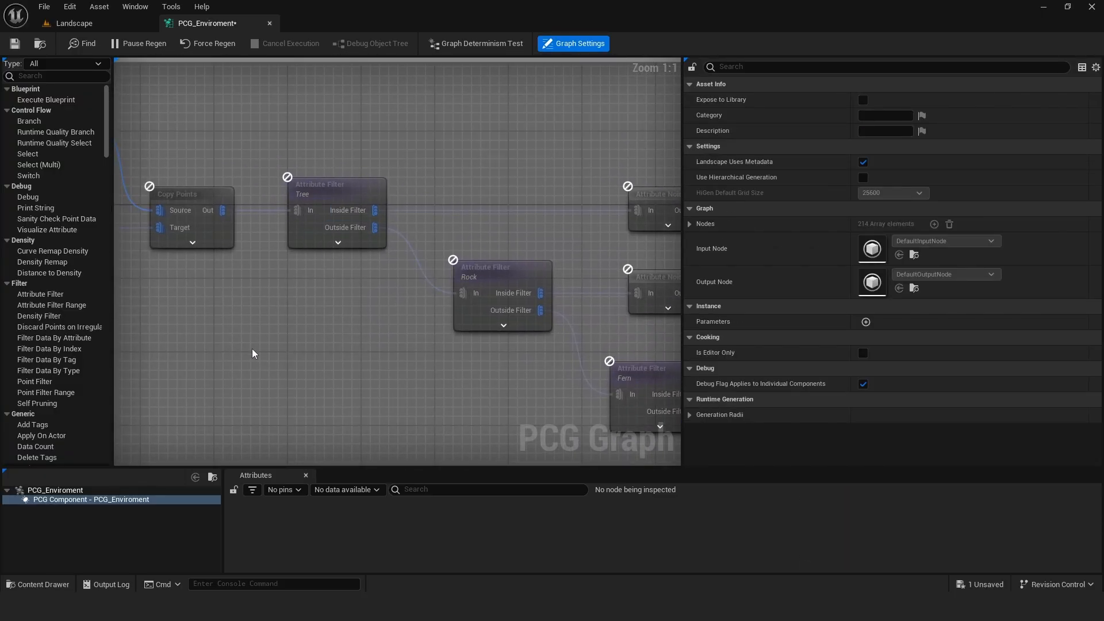
pyautogui.moveTo(248, 352); pyautogui.dragTo(522, 207, button='right')
pyautogui.scroll(-7, 467, 278)
pyautogui.moveTo(304, 344); pyautogui.dragTo(576, 141, button='right')
pyautogui.scroll(4, 422, 286)
pyautogui.moveTo(503, 234); pyautogui.dragTo(440, 268, button='right')
pyautogui.moveTo(294, 298); pyautogui.dragTo(308, 308, button='right')
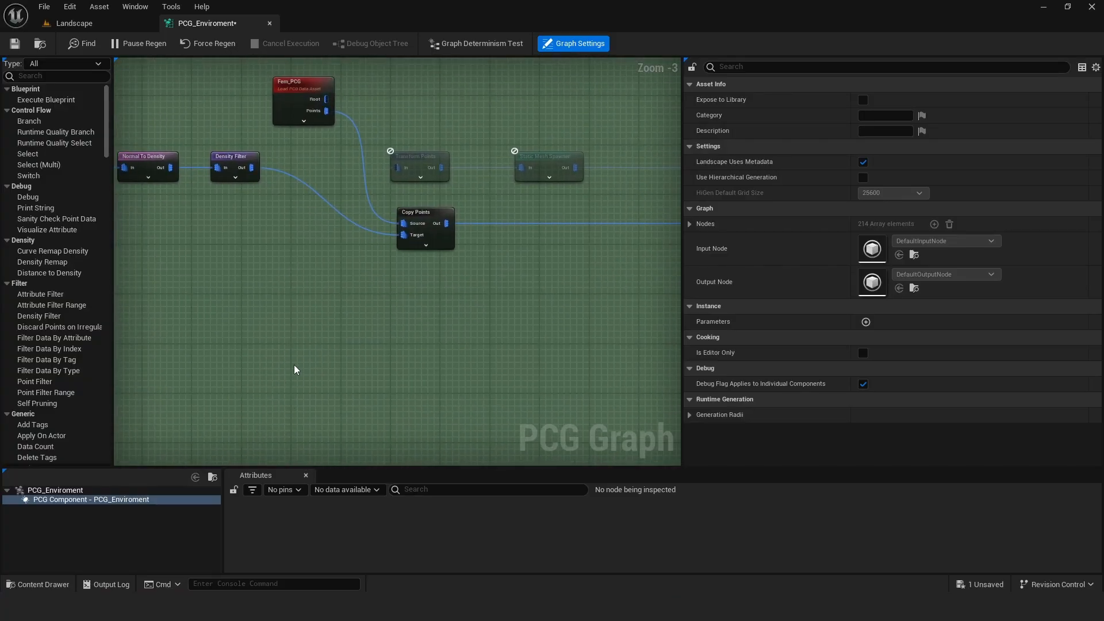
pyautogui.moveTo(315, 256); pyautogui.dragTo(350, 333, button='right')
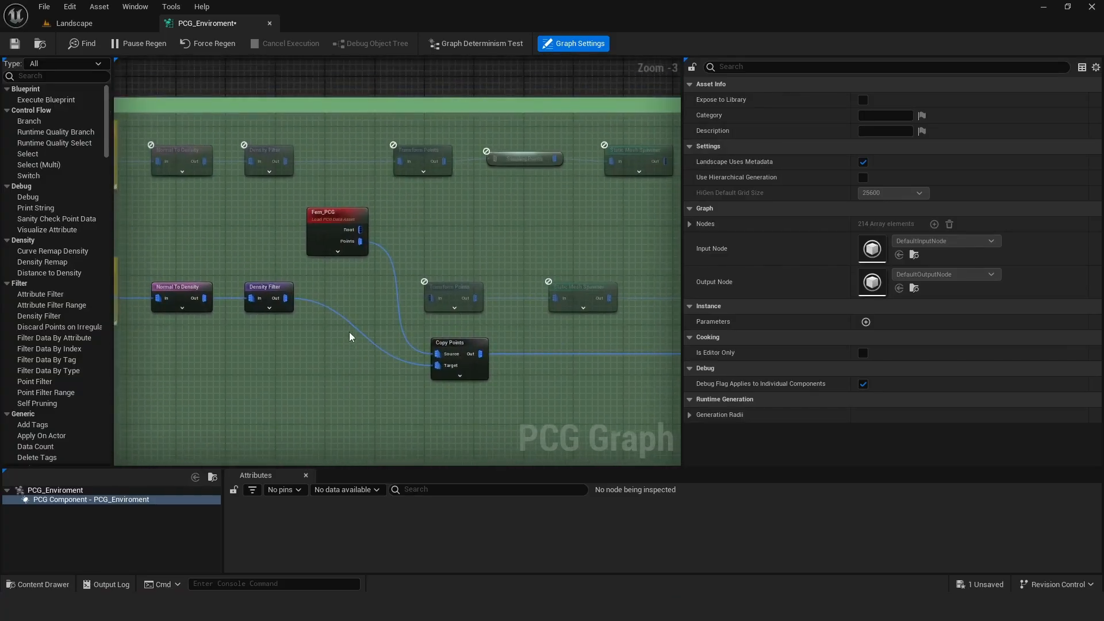
# Inspect the Fern_PCG node's point data for the PCG_Enviroment component and review its Mid, Small and Big attribute columns.
pyautogui.click(331, 218)
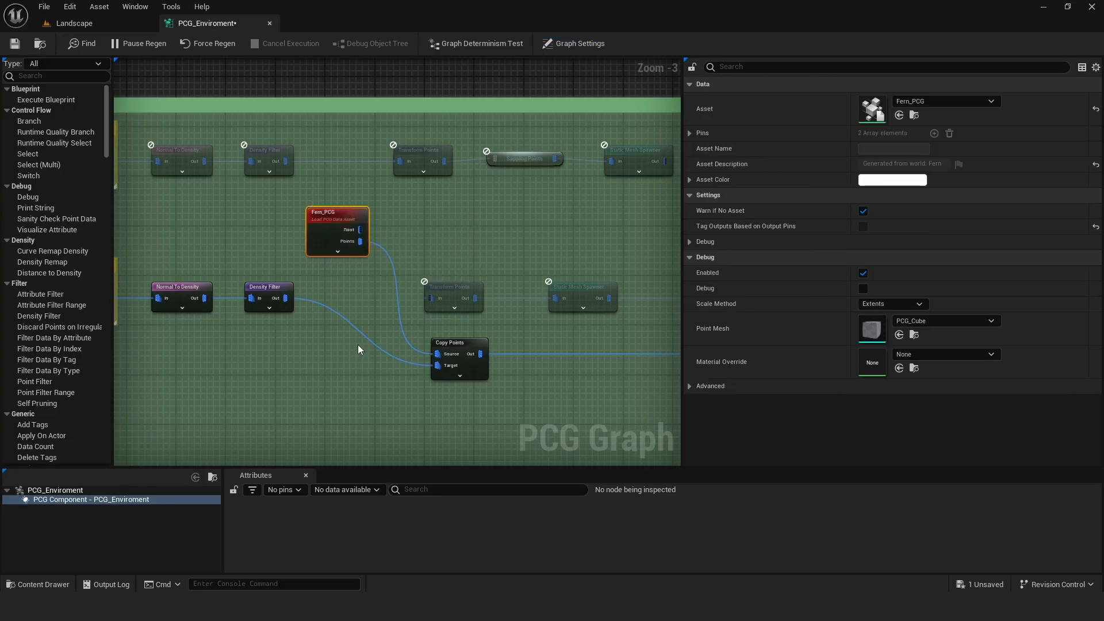
pyautogui.press('a')
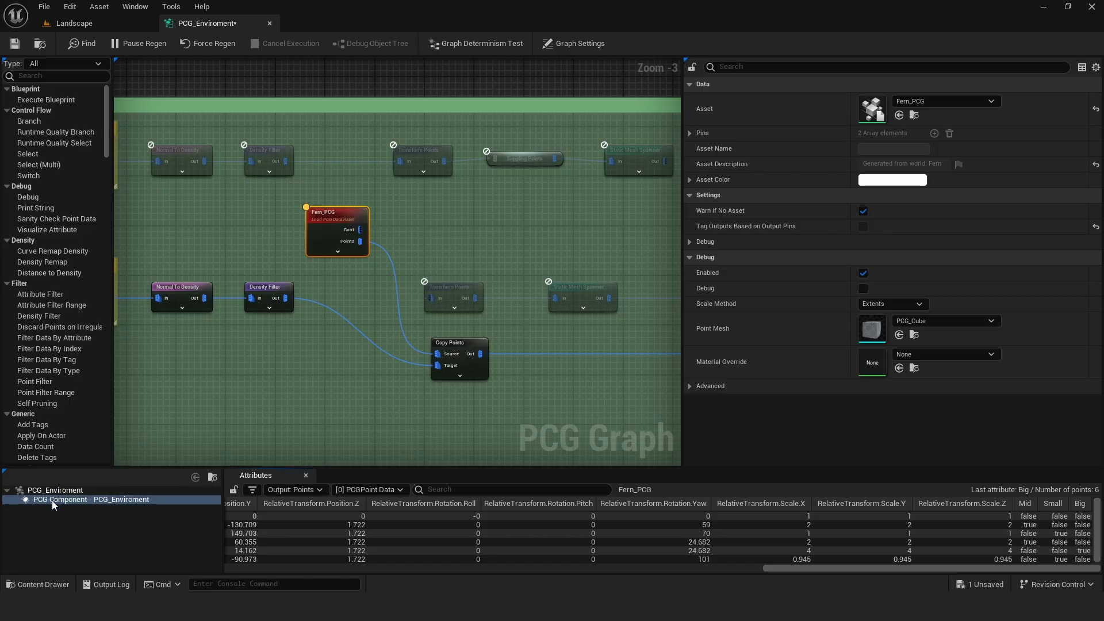
pyautogui.click(9, 492)
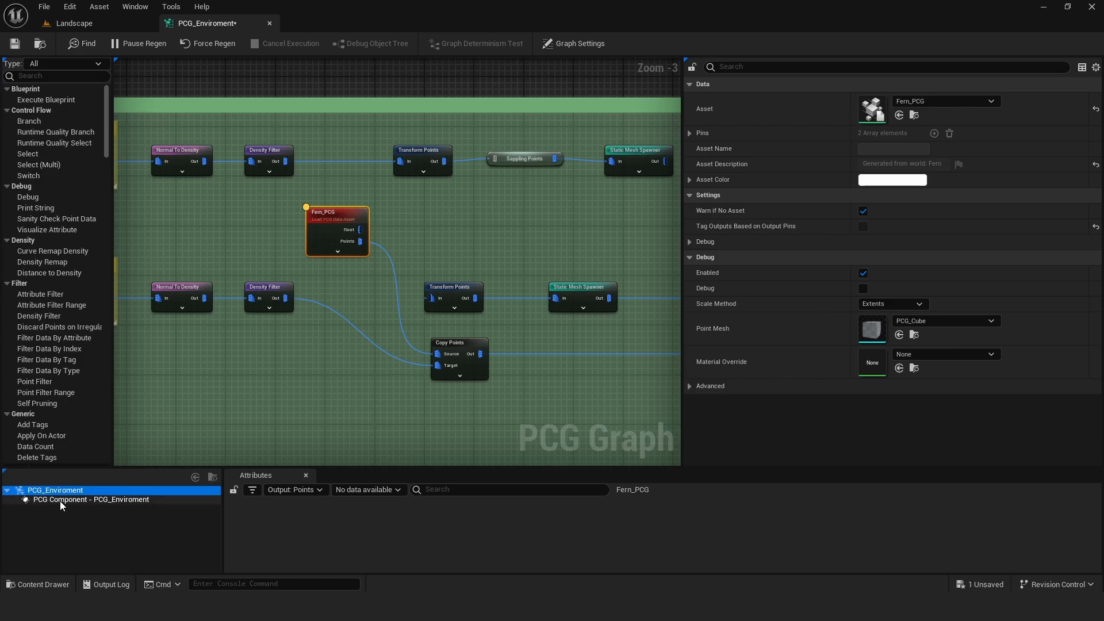
pyautogui.click(60, 500)
pyautogui.click(844, 571)
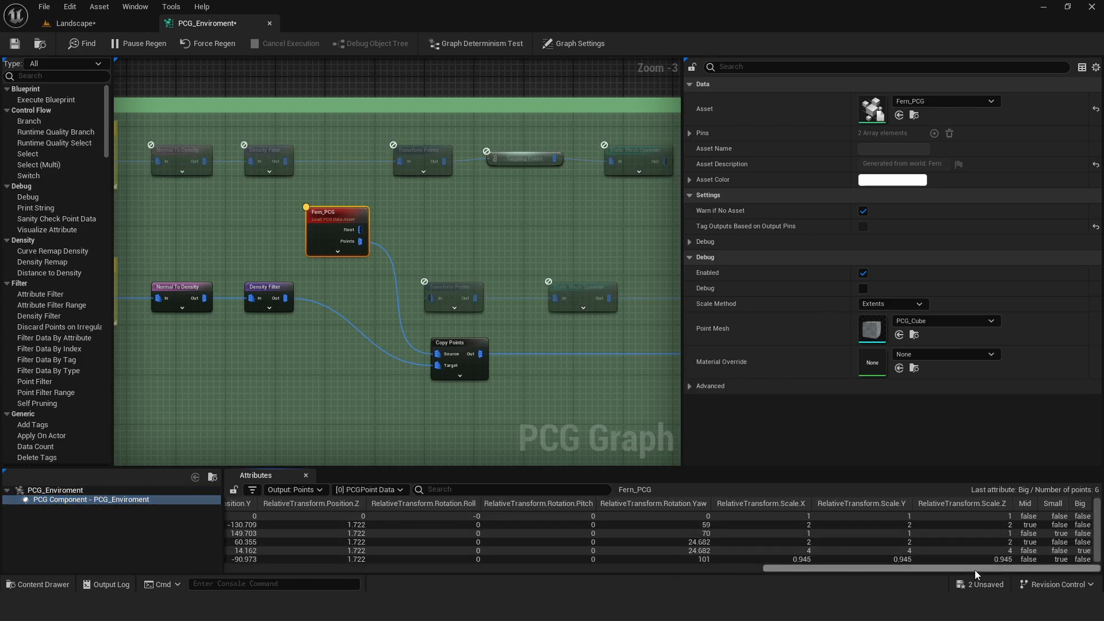
pyautogui.moveTo(975, 571); pyautogui.dragTo(1052, 569)
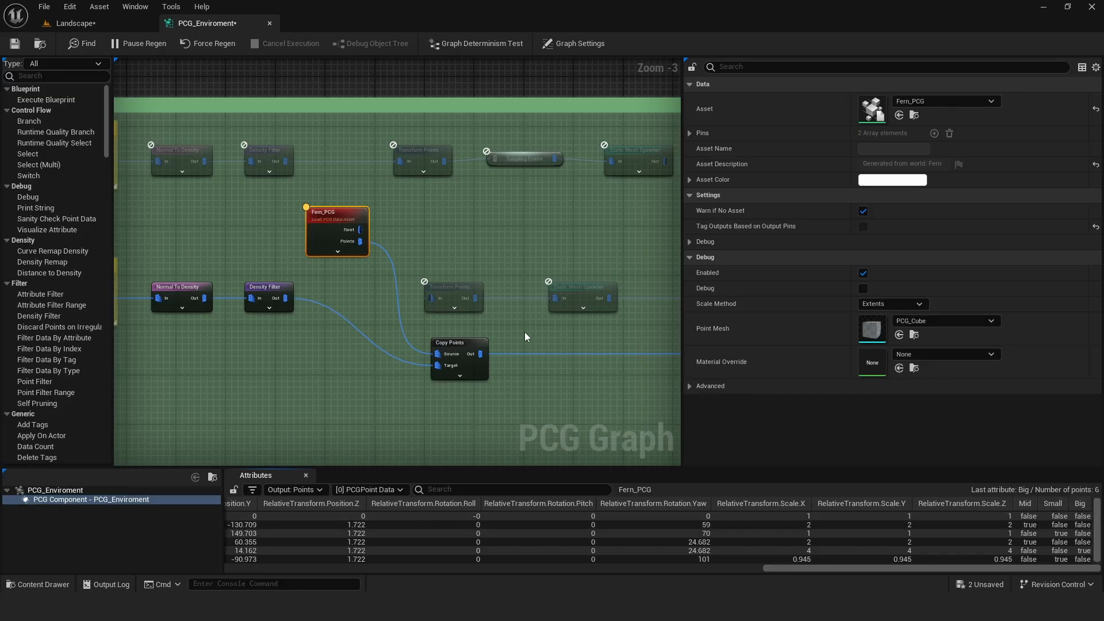
# Add an Attribute Filter node fed by the fern row's Copy Points output.
pyautogui.moveTo(525, 334); pyautogui.dragTo(229, 247, button='right')
pyautogui.press('a')
pyautogui.moveTo(305, 269); pyautogui.dragTo(305, 270)
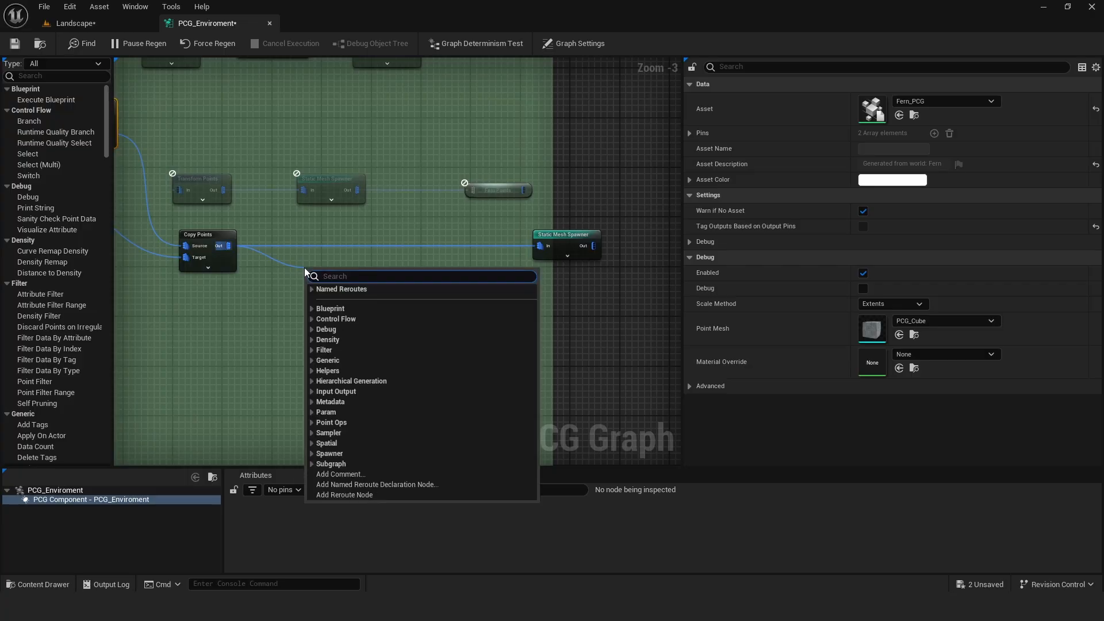
pyautogui.write('atr')
pyautogui.press('BackSpace')
pyautogui.write('tr')
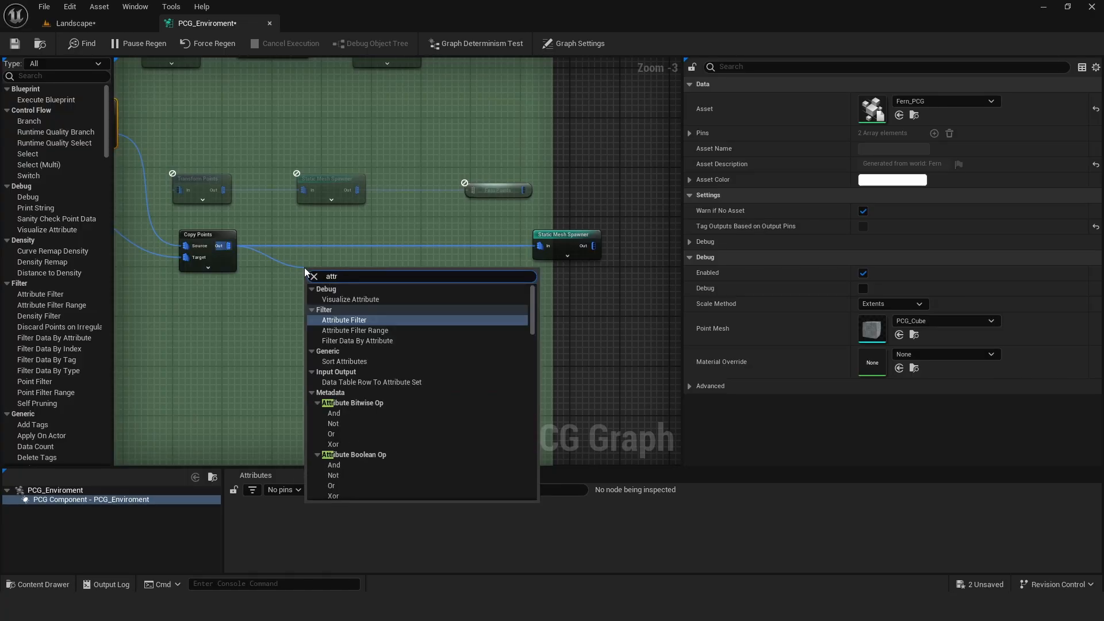
pyautogui.click(359, 321)
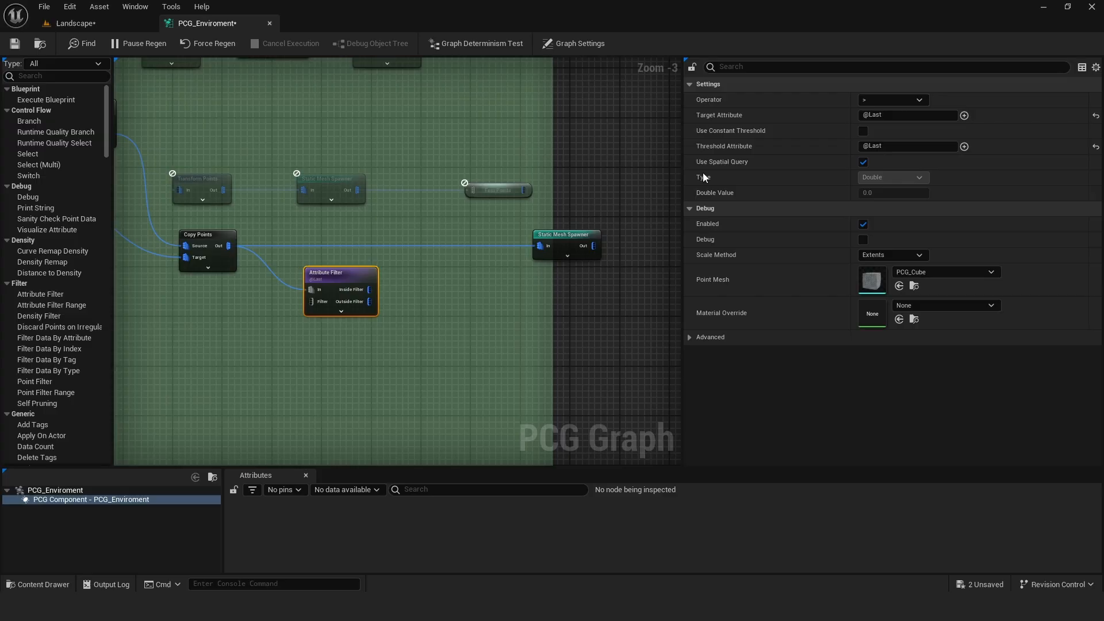
# Set the Attribute Filter's Operator to = and its Target Attribute to Big.
pyautogui.click(909, 101)
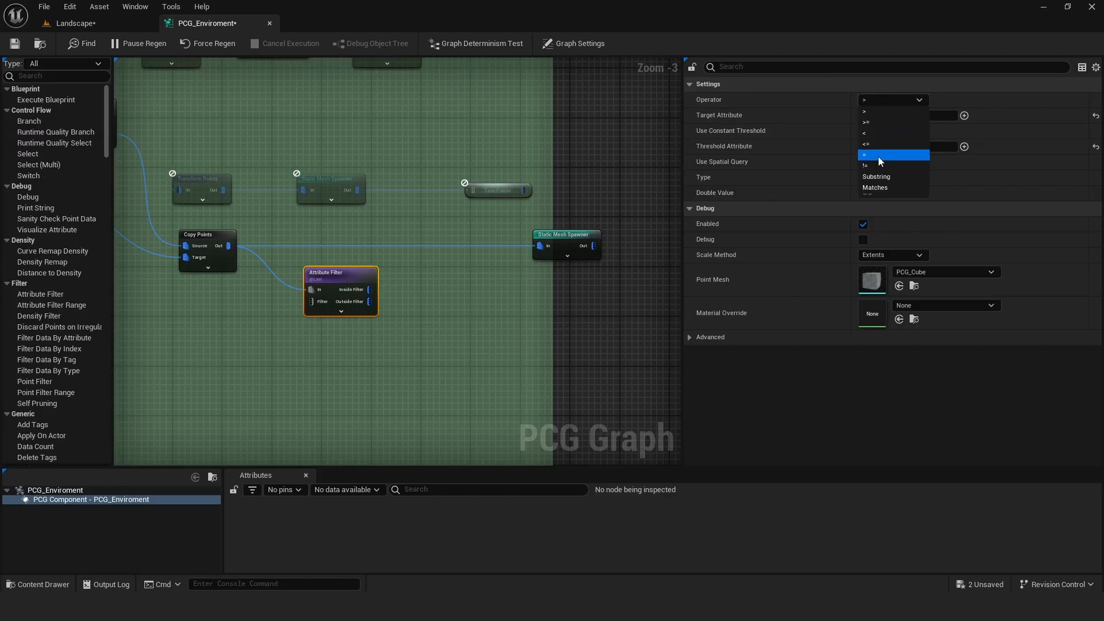
pyautogui.click(879, 155)
pyautogui.click(903, 115)
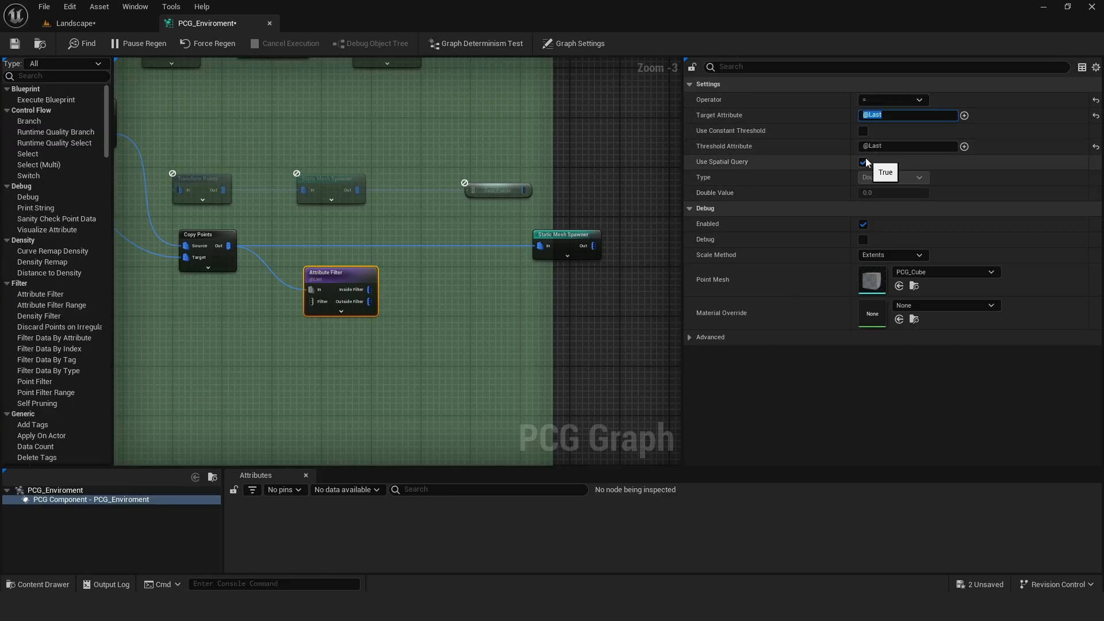
pyautogui.write('Big')
pyautogui.click(410, 284)
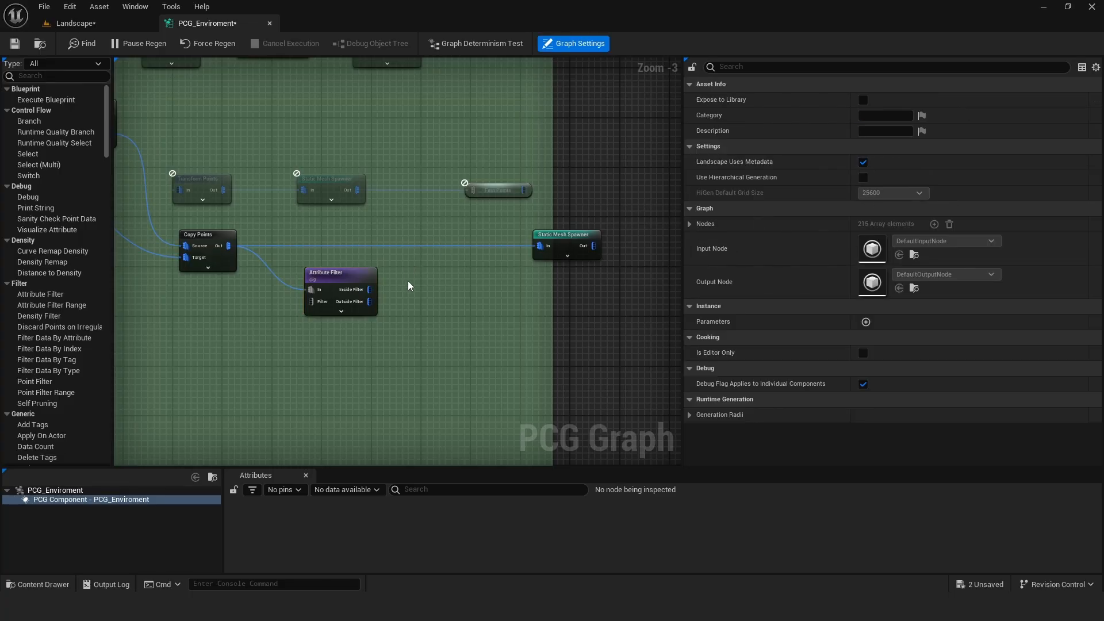
# Duplicate the Big Attribute Filter, feed the copy from its Outside Filter output, and set the copy's Target Attribute to Mid.
pyautogui.moveTo(339, 274); pyautogui.dragTo(315, 252)
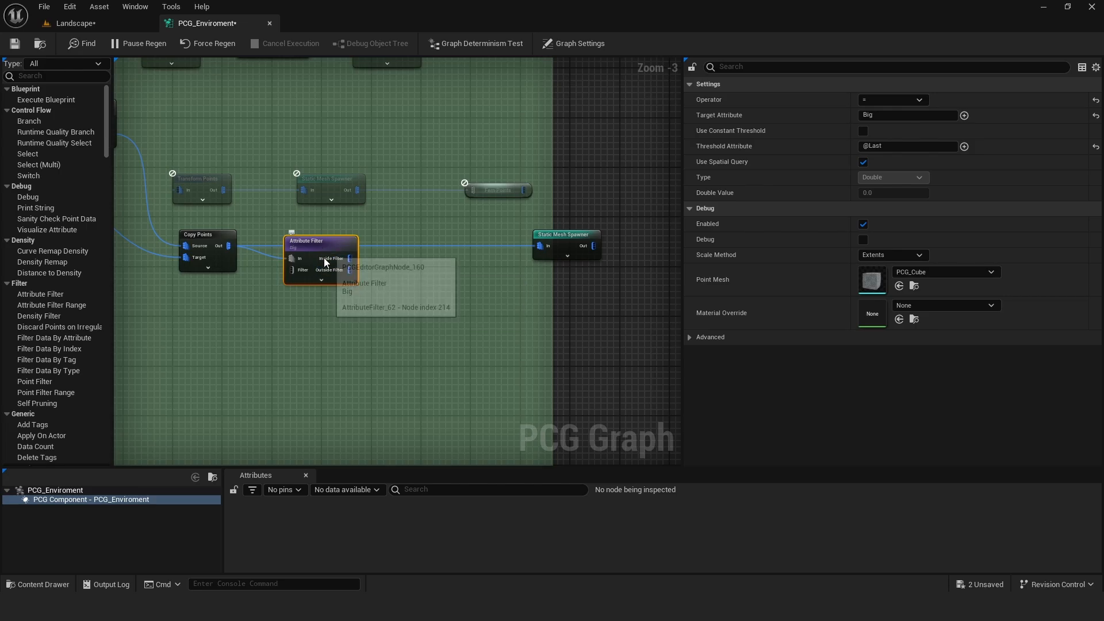
pyautogui.hotkey('ctrl', 'd')
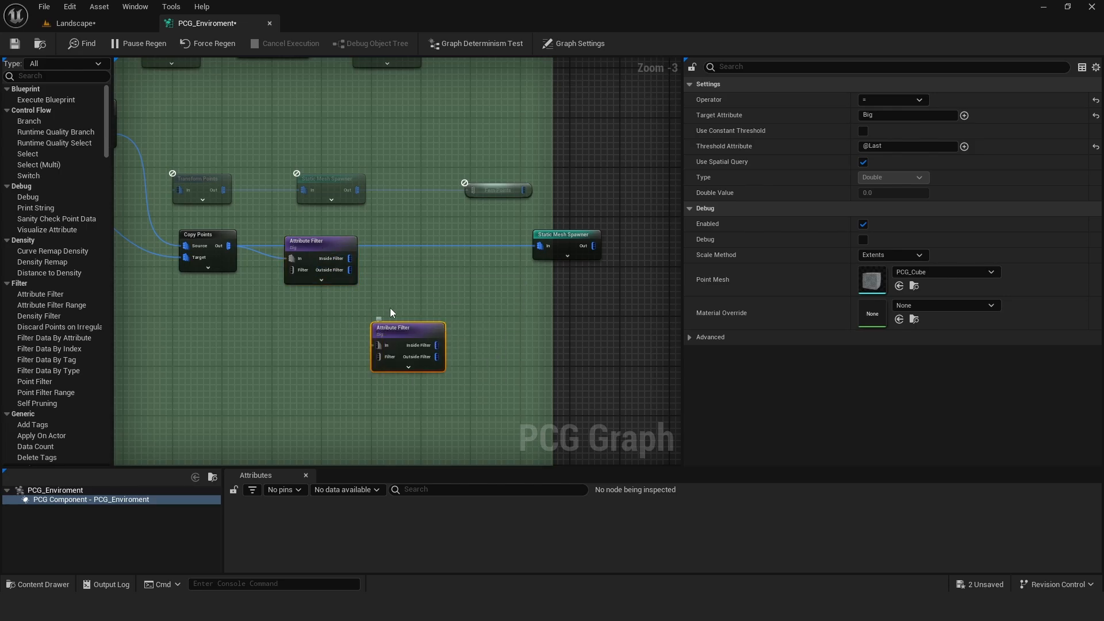
pyautogui.moveTo(350, 270); pyautogui.dragTo(378, 346)
pyautogui.click(888, 115)
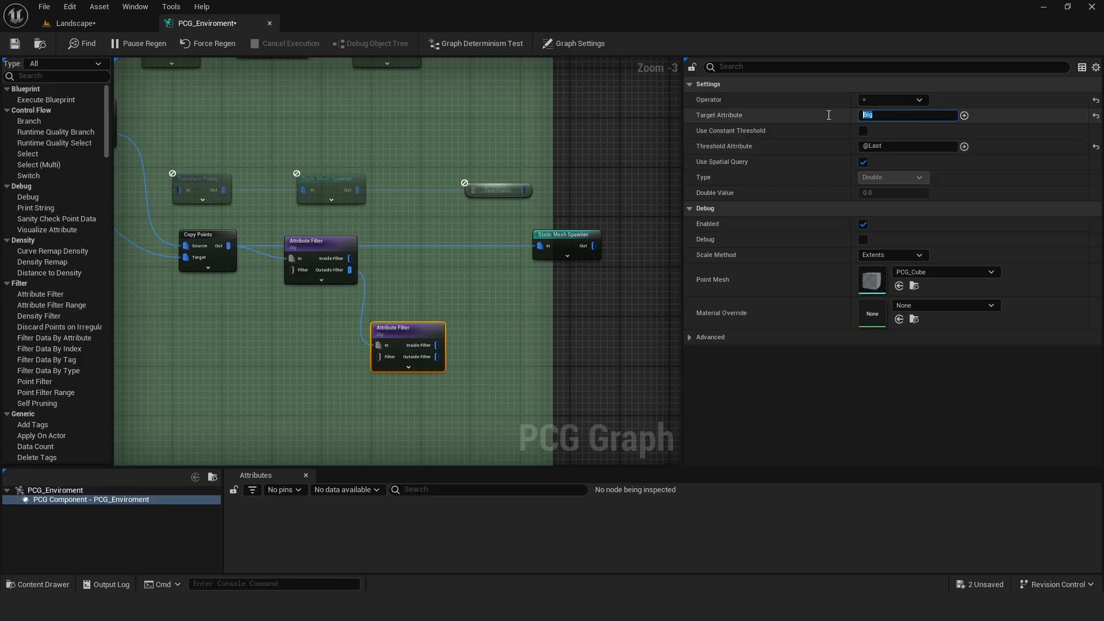
pyautogui.write('Mid')
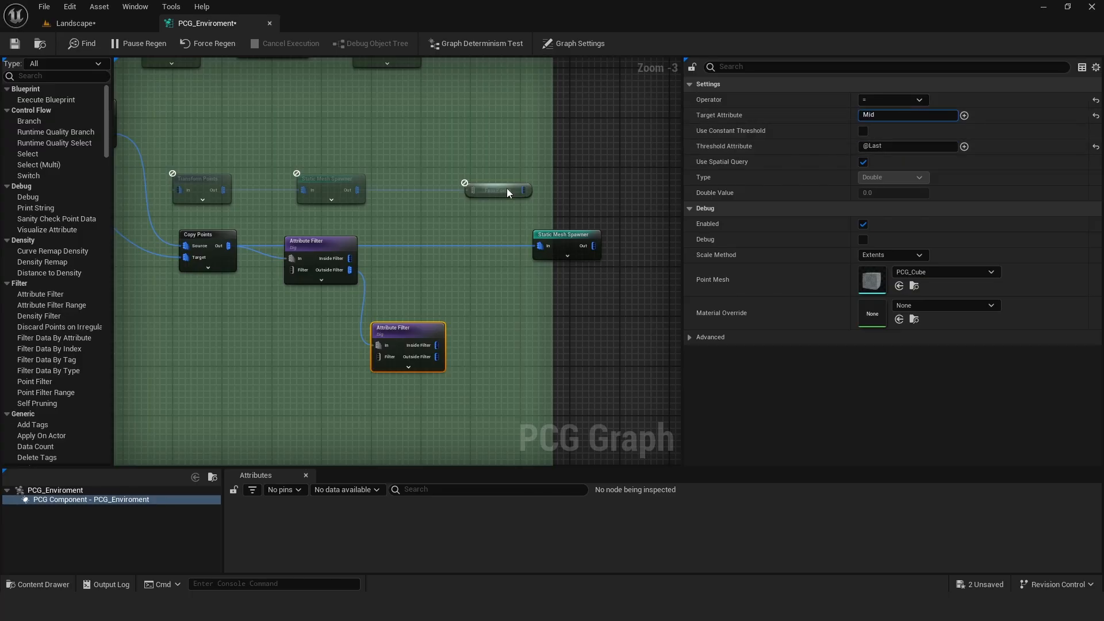
pyautogui.click(296, 228)
# Inspect the Fern_PCG node's point data to check the names of its size attributes.
pyautogui.moveTo(247, 216); pyautogui.dragTo(561, 300, button='right')
pyautogui.click(393, 210)
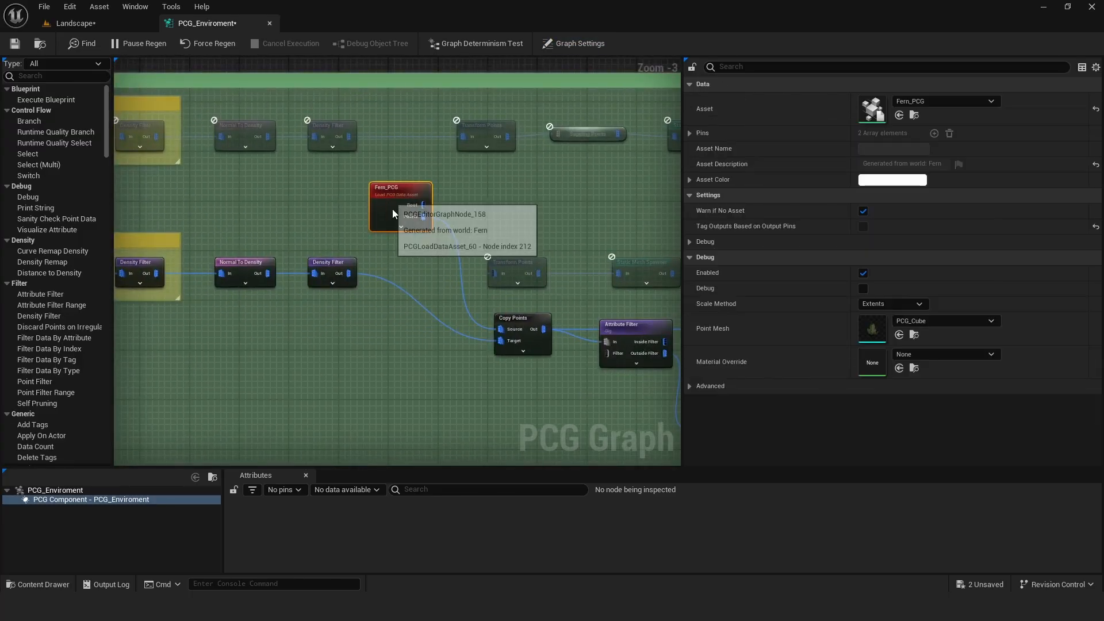
pyautogui.press('a')
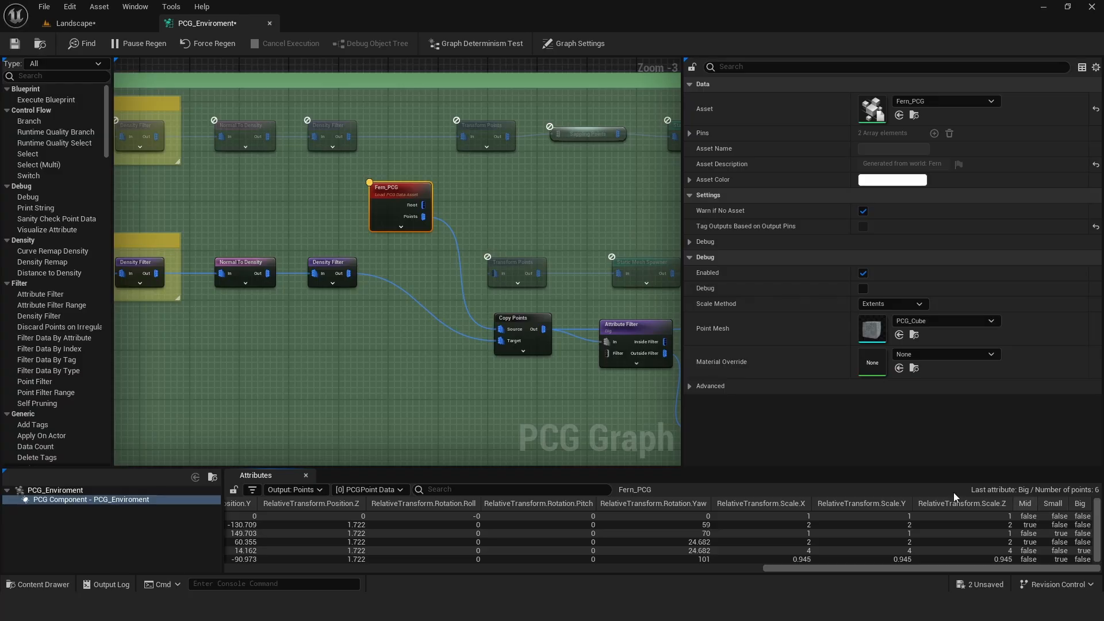
pyautogui.moveTo(568, 228); pyautogui.dragTo(224, 131, button='right')
pyautogui.click(393, 286)
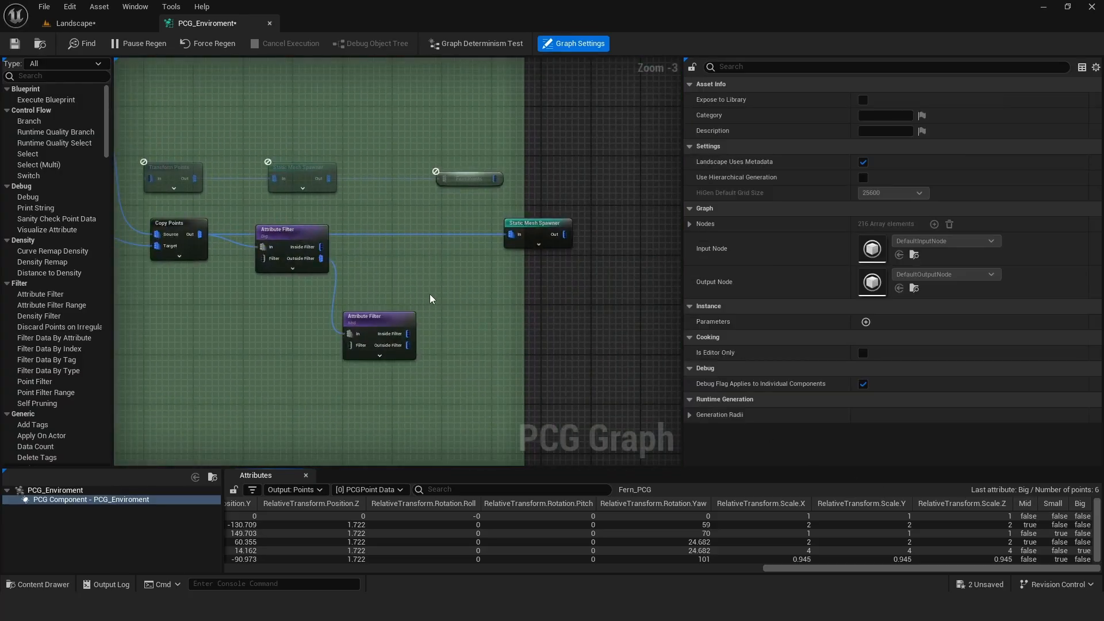
pyautogui.moveTo(426, 286); pyautogui.dragTo(418, 231, button='right')
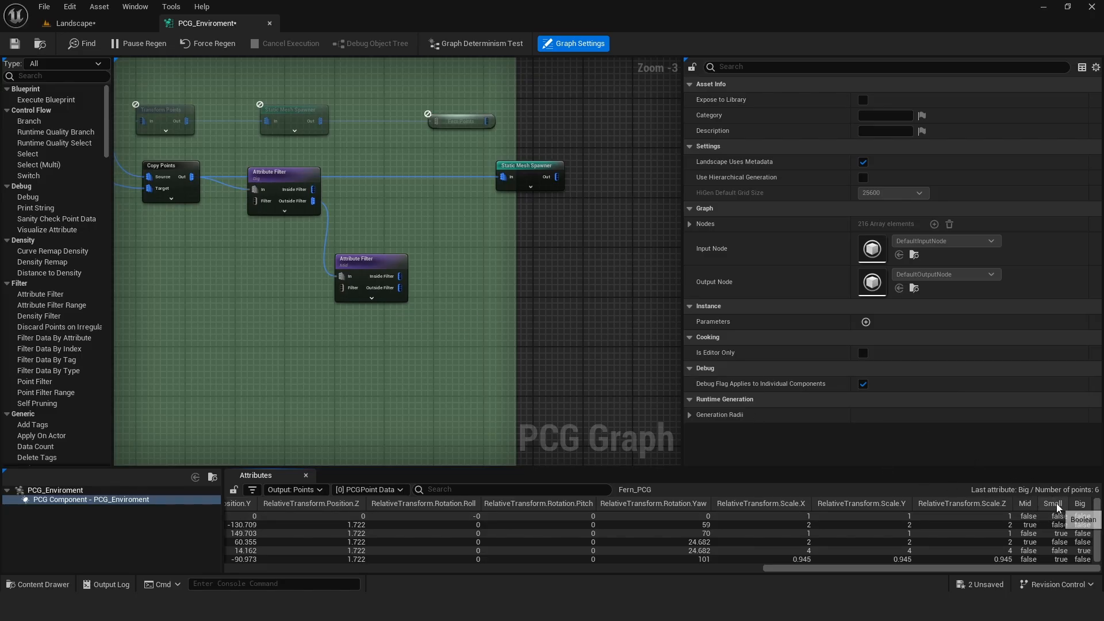
# Duplicate the Mid Attribute Filter, feed the copy from its Outside Filter output, and set the copy's Target Attribute to Small.
pyautogui.click(367, 267)
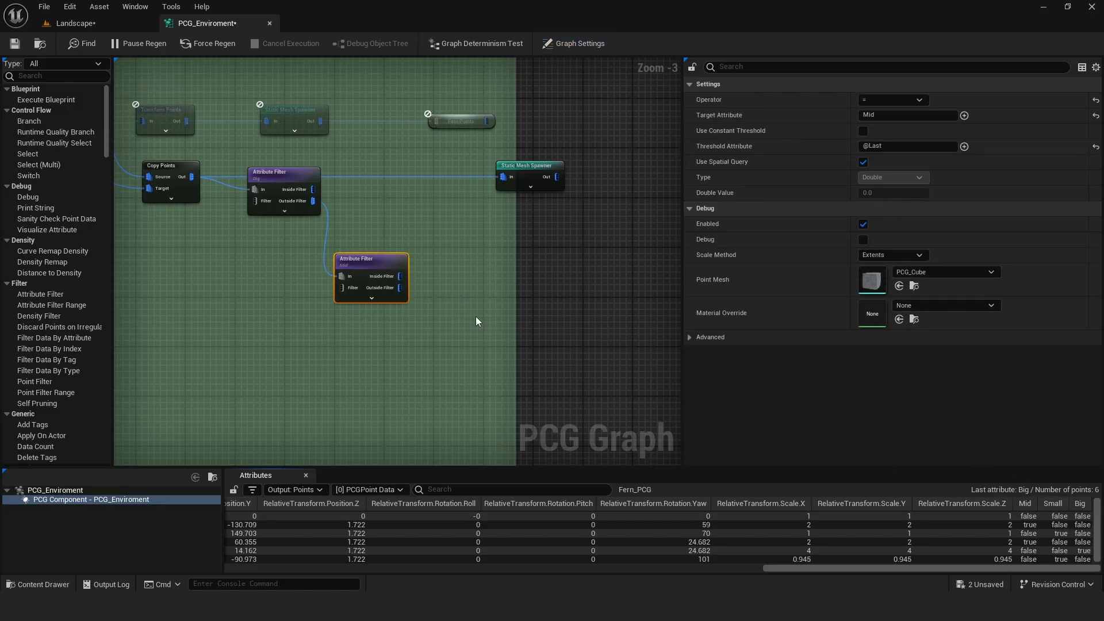
pyautogui.hotkey('ctrl', 'v')
pyautogui.moveTo(396, 289); pyautogui.dragTo(459, 350)
pyautogui.click(882, 114)
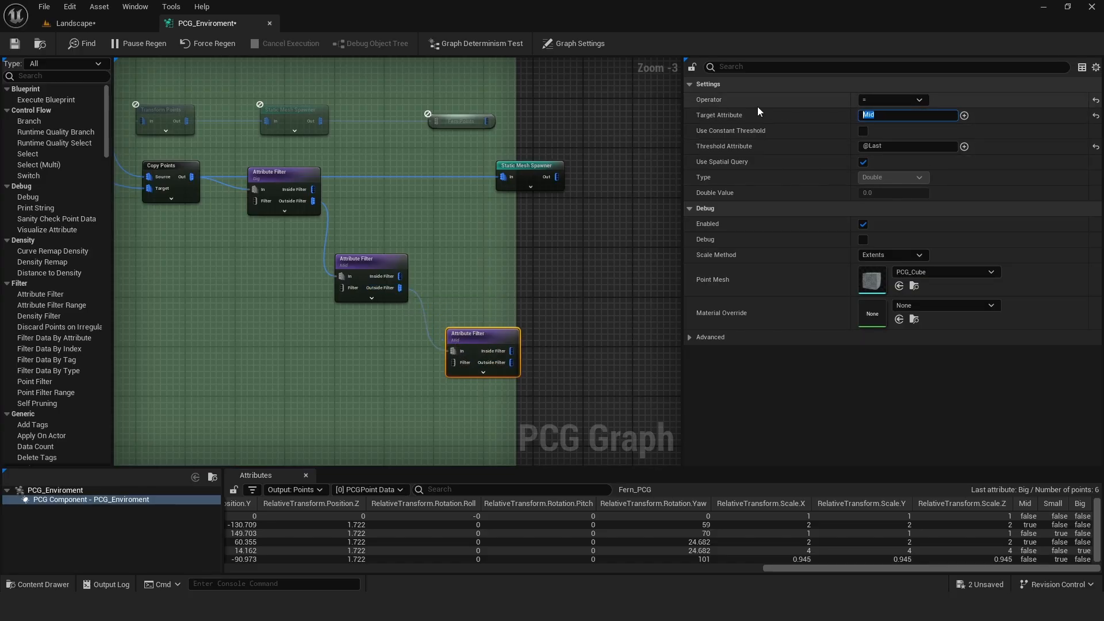
pyautogui.write('Small')
pyautogui.click(465, 253)
# Stop inspecting the Fern_PCG node and break the link from Copy Points to the fern row's Static Mesh Spawner.
pyautogui.moveTo(378, 209); pyautogui.dragTo(656, 269, button='right')
pyautogui.click(329, 100)
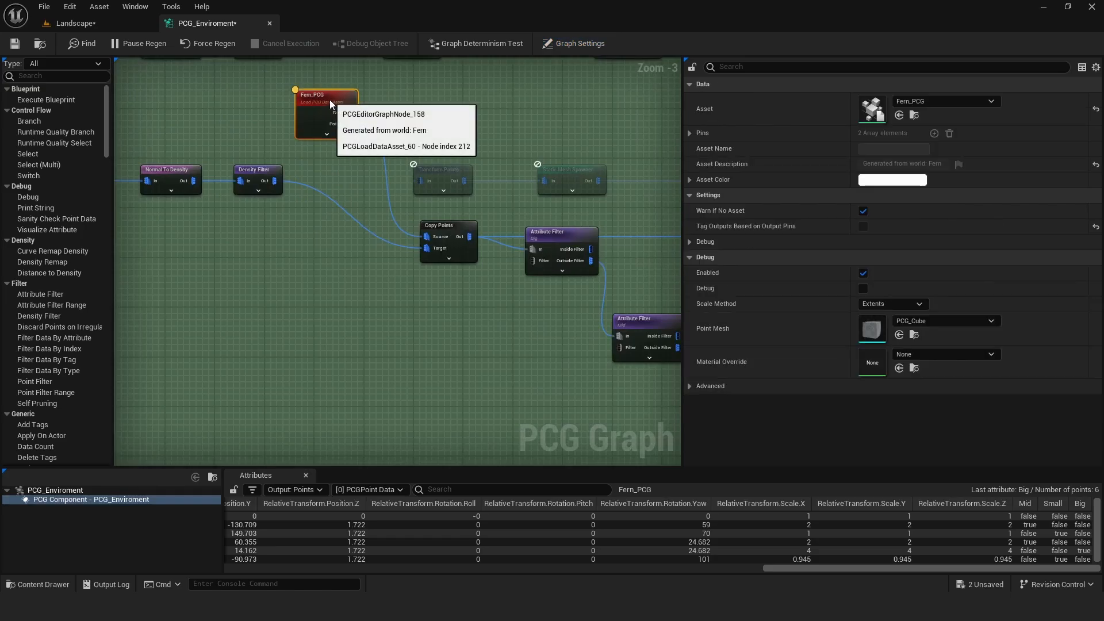
pyautogui.press('a')
pyautogui.moveTo(565, 235); pyautogui.dragTo(291, 199, button='right')
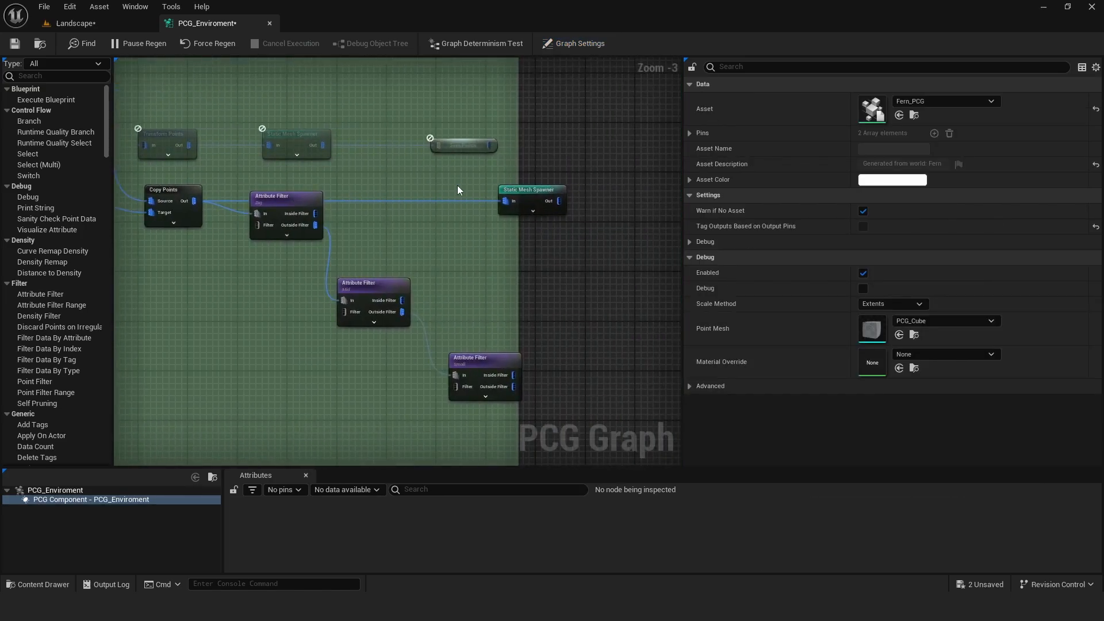
pyautogui.rightClick(507, 200)
pyautogui.click(562, 239)
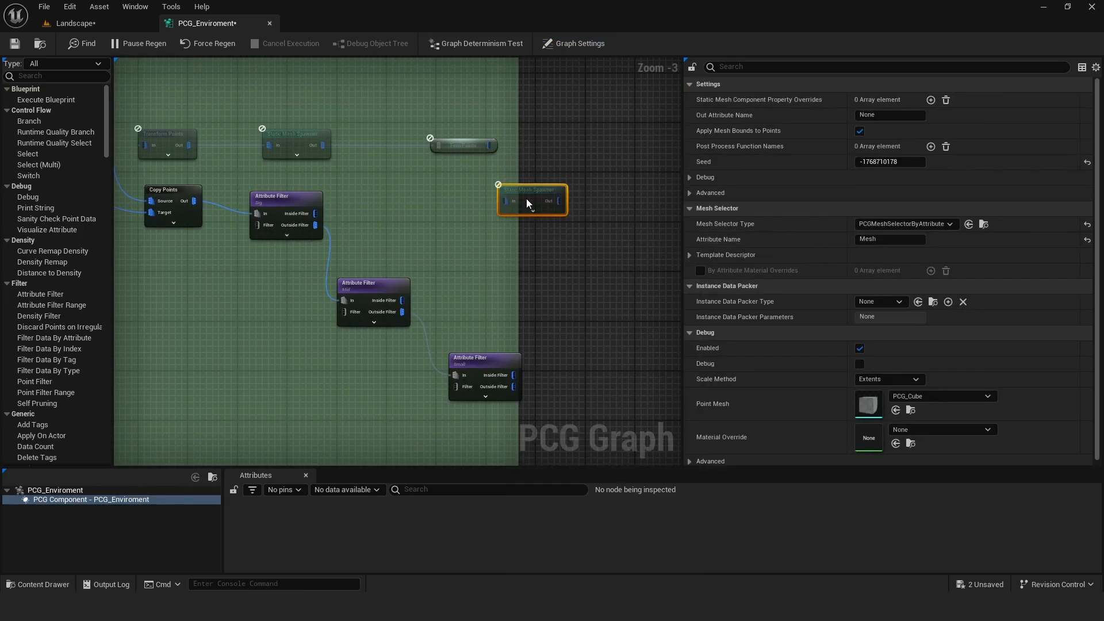
# Line up the Big Attribute Filter with Copy Points and move the Mid filter closer beneath it.
pyautogui.moveTo(282, 205); pyautogui.dragTo(408, 213, button='right')
pyautogui.click(405, 198)
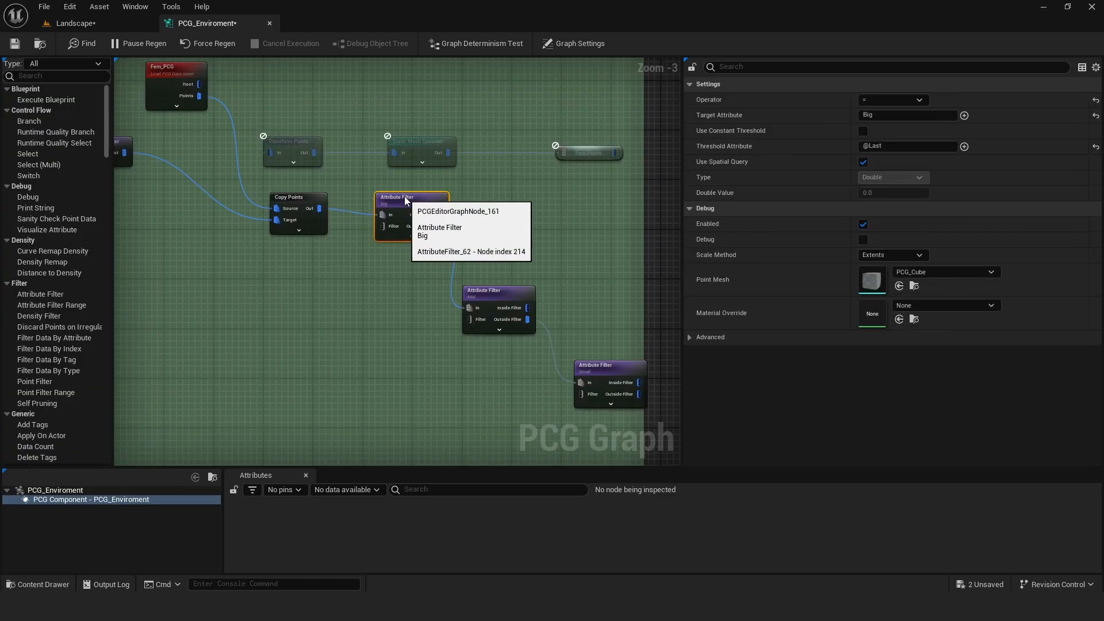
pyautogui.moveTo(405, 195); pyautogui.dragTo(404, 192)
pyautogui.moveTo(483, 290); pyautogui.dragTo(506, 272)
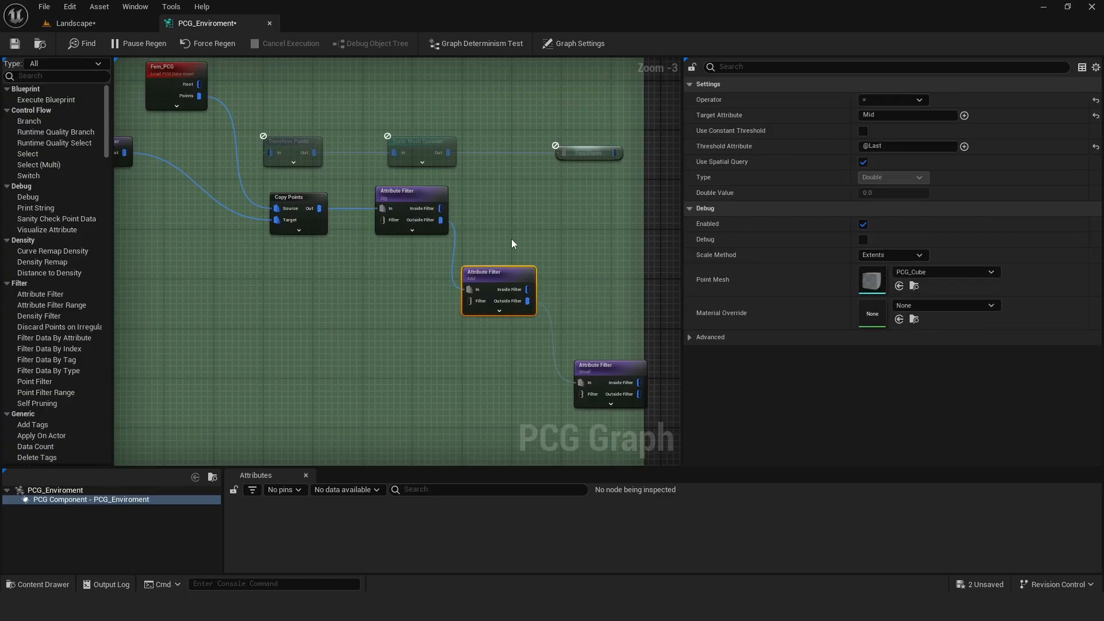
pyautogui.click(512, 240)
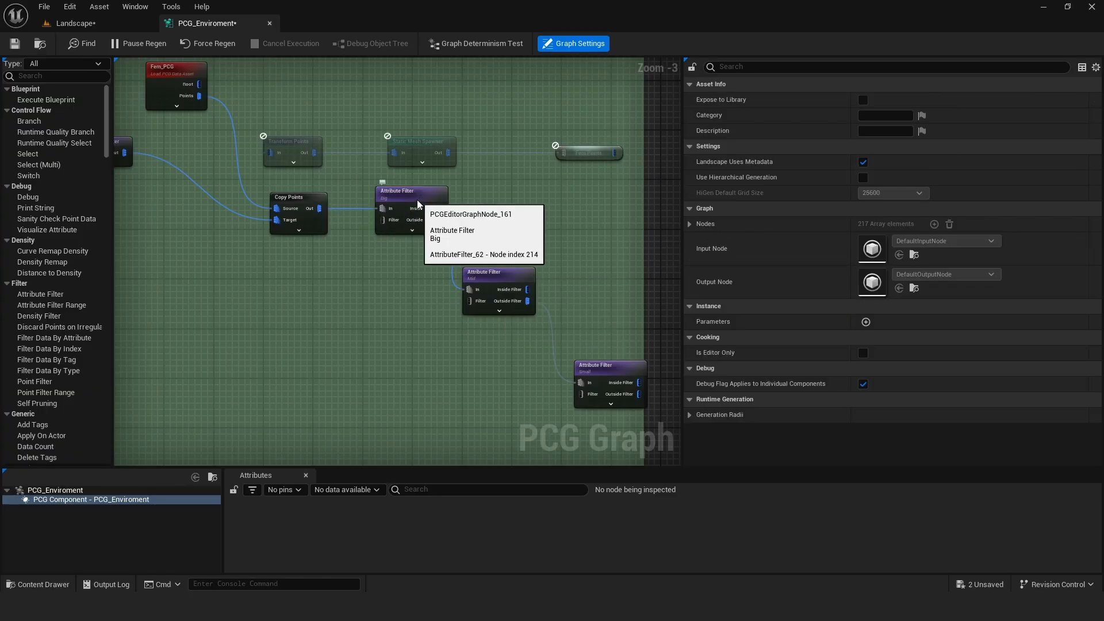
# Copy the disabled fern row's Transform Points node and connect the copy to the Big filter's Inside Filter output.
pyautogui.moveTo(511, 210); pyautogui.dragTo(386, 237, button='right')
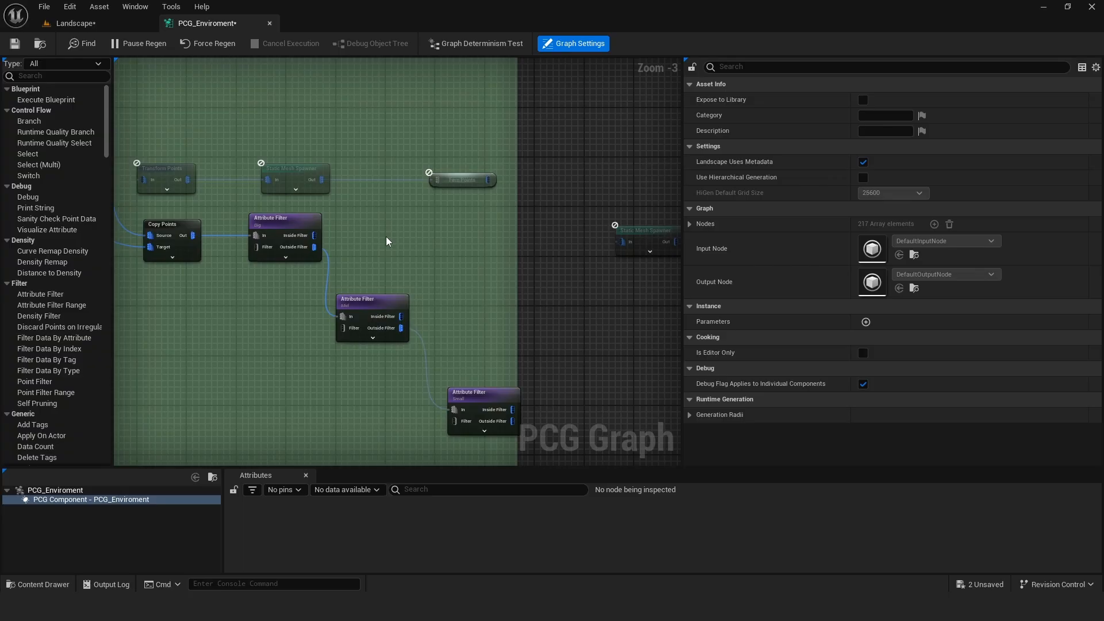
pyautogui.moveTo(232, 143)
pyautogui.mouseDown(button='right')
pyautogui.moveTo(287, 123)
pyautogui.moveTo(233, 164)
pyautogui.mouseUp(button='right')
pyautogui.click(177, 195)
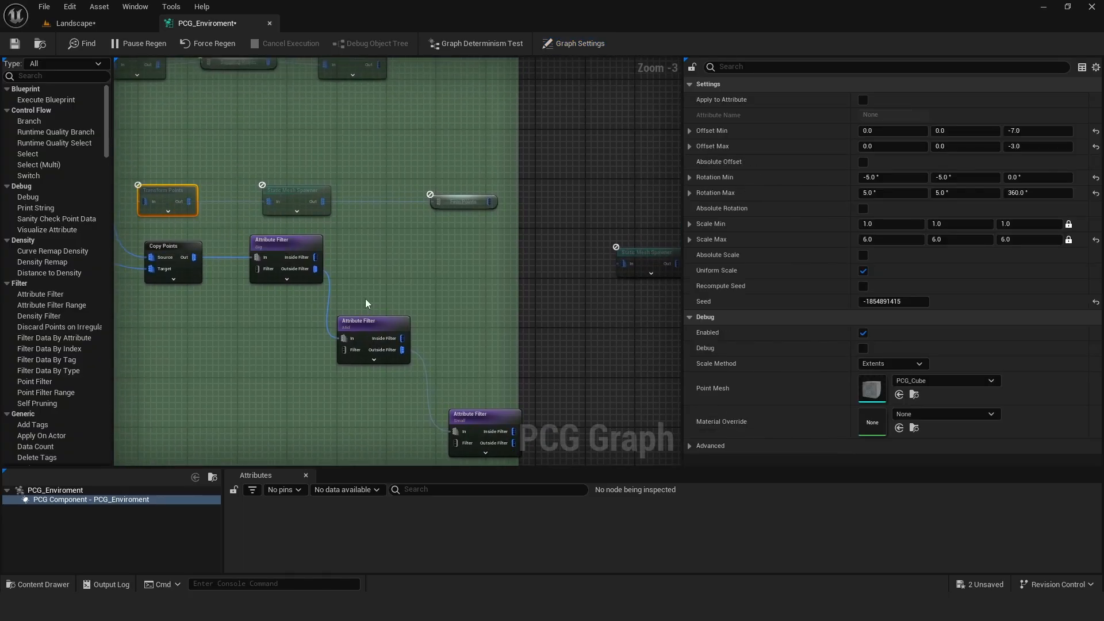
pyautogui.hotkey('ctrl', 'c')
pyautogui.hotkey('ctrl', 'v')
pyautogui.moveTo(316, 257); pyautogui.dragTo(438, 253)
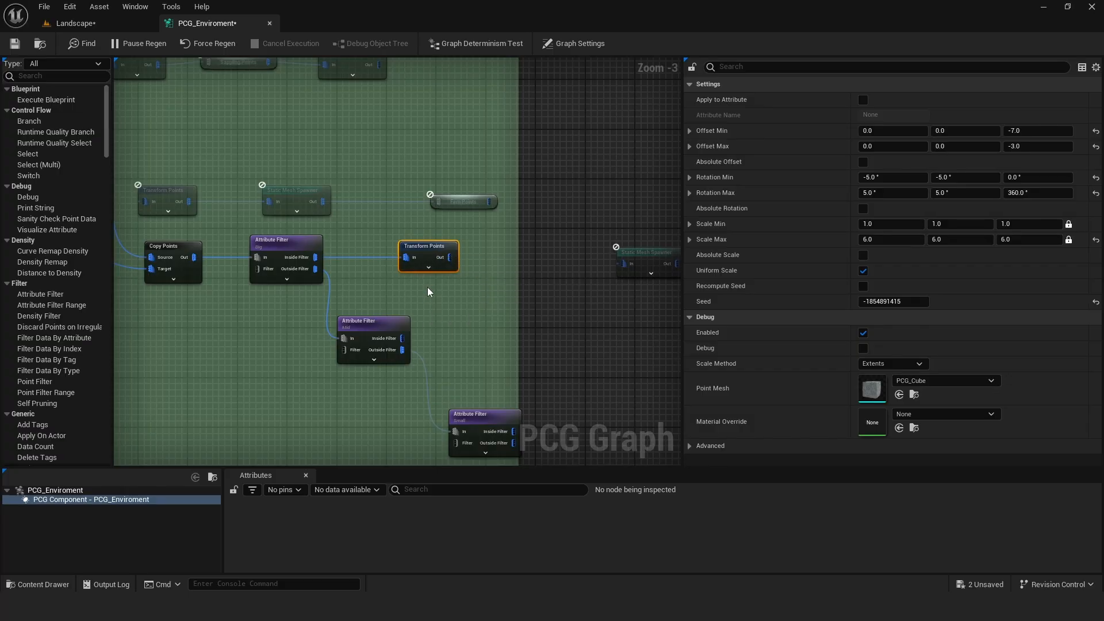
# Set the new Transform Points node's X and Y Rotation Min and Max to 0 and Scale Max to 2.0, and save all files.
pyautogui.click(876, 177)
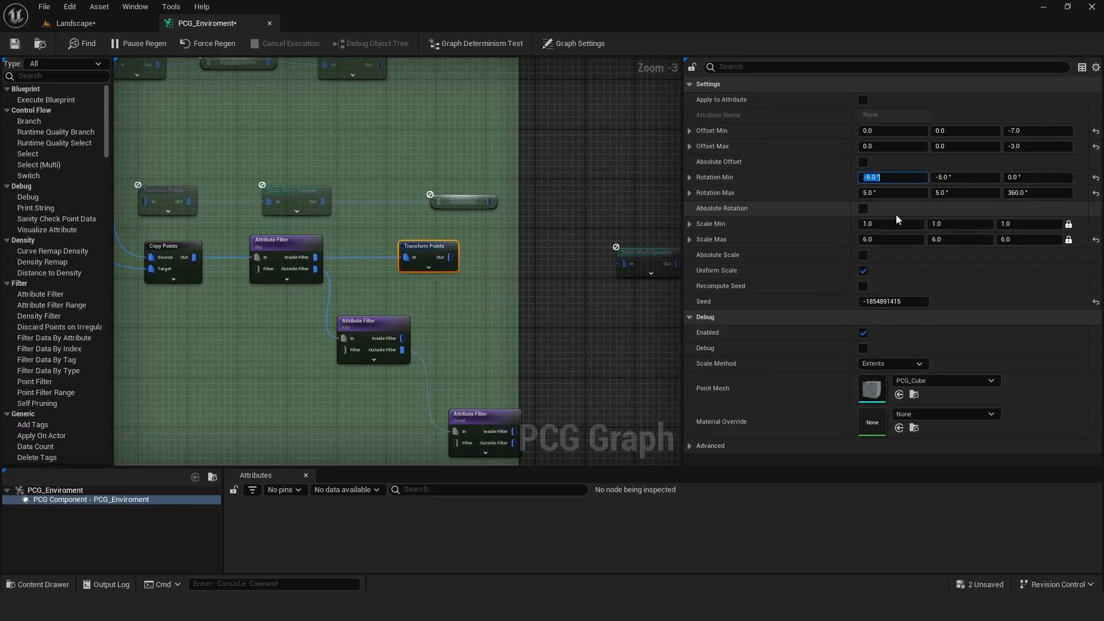
pyautogui.press('BackSpace')
pyautogui.write('-5')
pyautogui.click(883, 193)
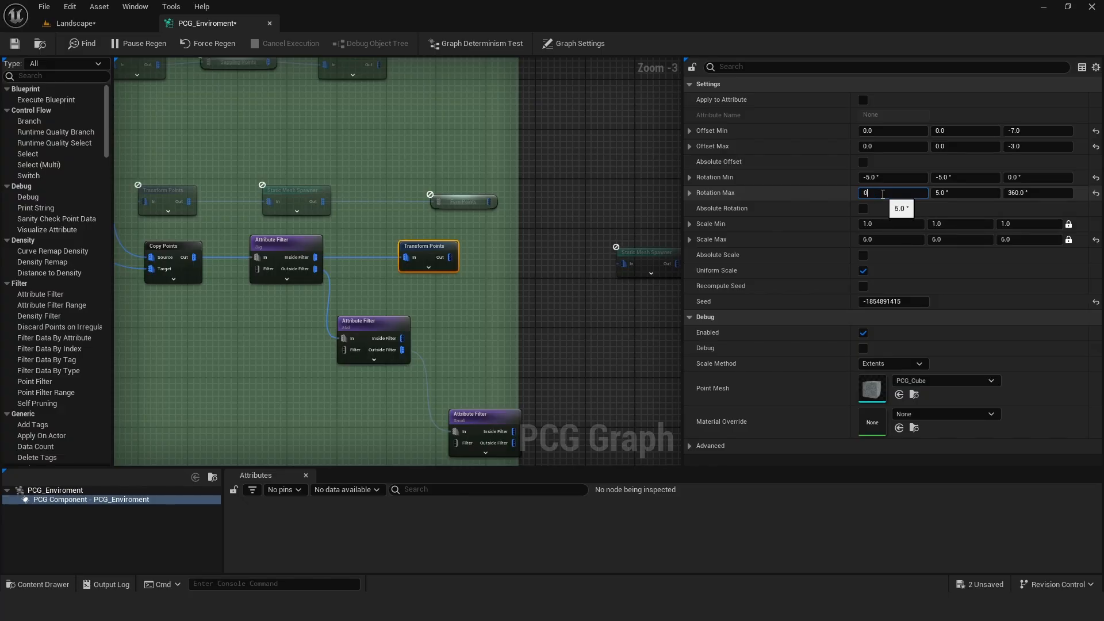
pyautogui.write('0')
pyautogui.click(892, 177)
pyautogui.write('0')
pyautogui.click(959, 192)
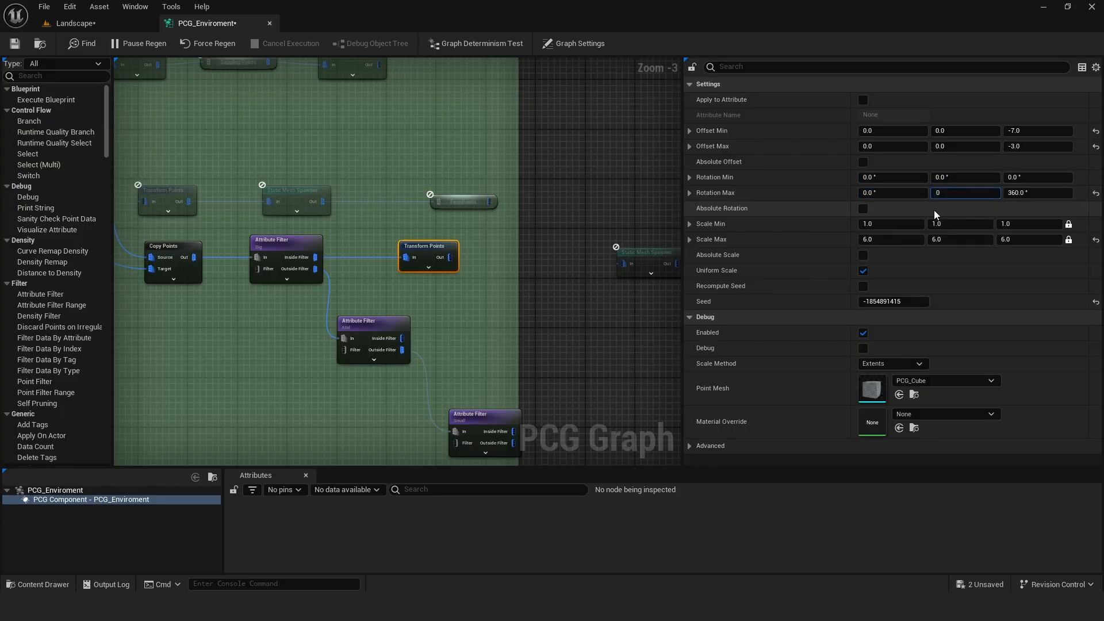
pyautogui.write('0')
pyautogui.click(827, 193)
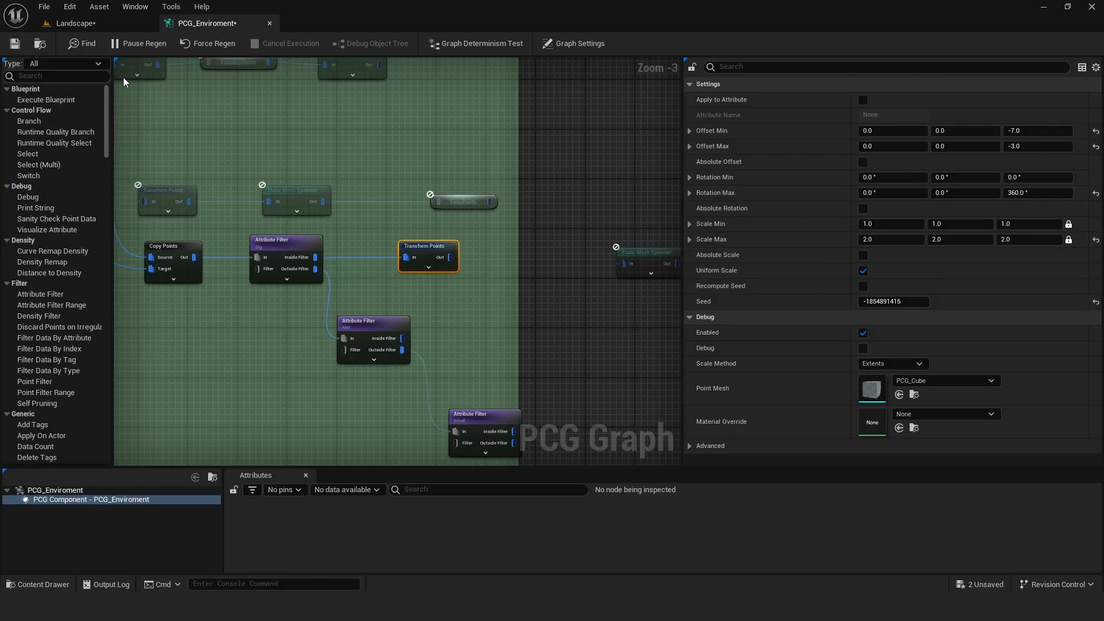
pyautogui.click(45, 6)
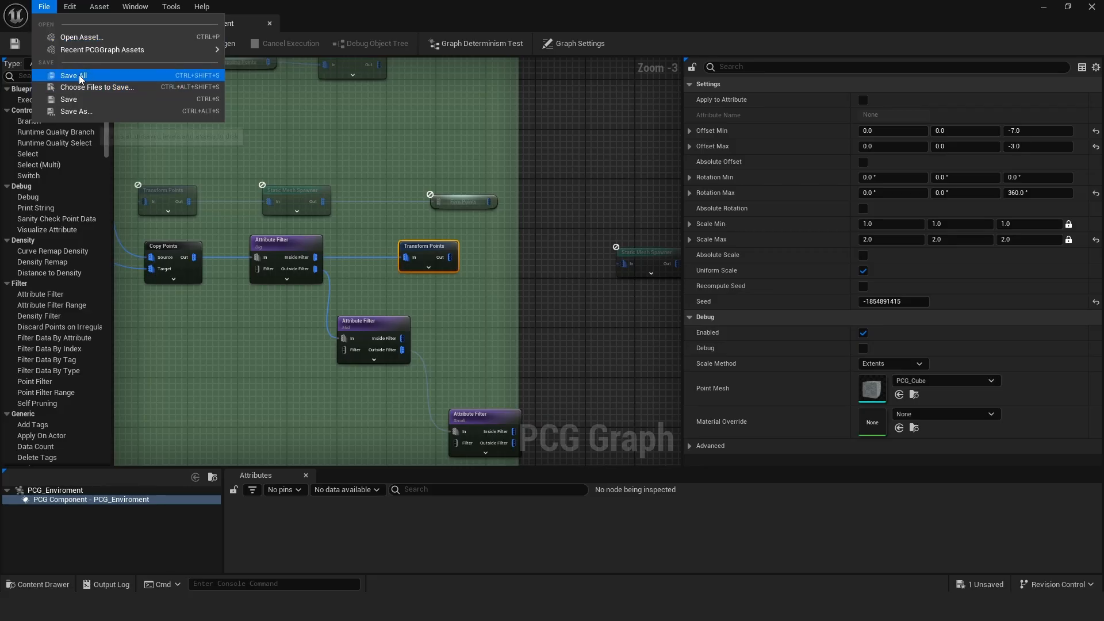
pyautogui.click(68, 75)
# Connect the new Transform Points output to the fern row's Static Mesh Spawner and save the graph.
pyautogui.moveTo(658, 191); pyautogui.dragTo(500, 240, button='right')
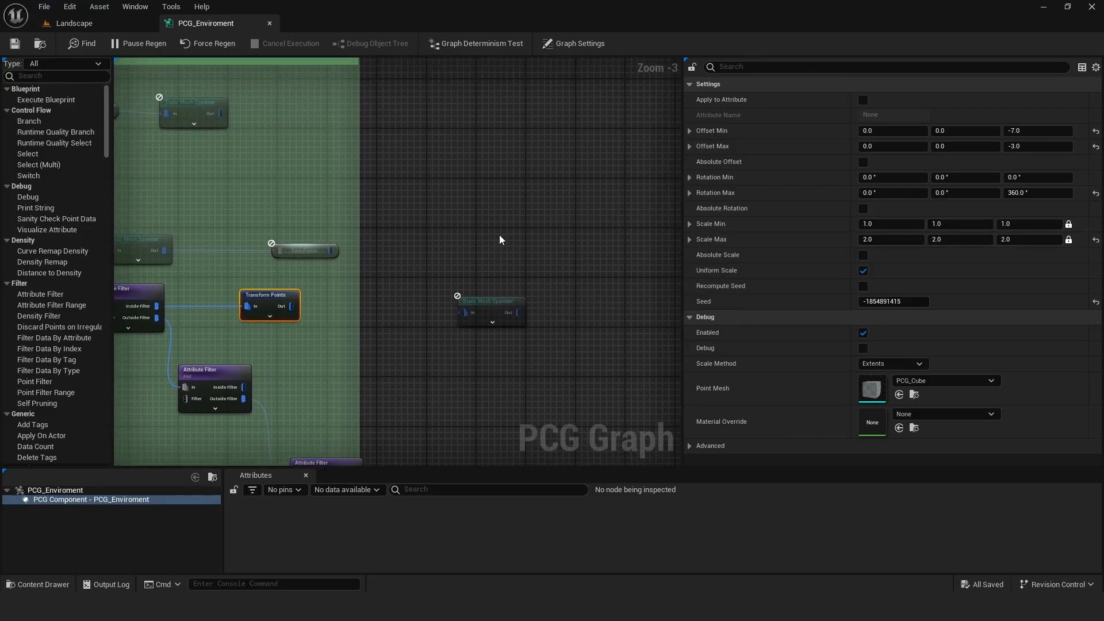
pyautogui.moveTo(291, 306); pyautogui.dragTo(465, 312)
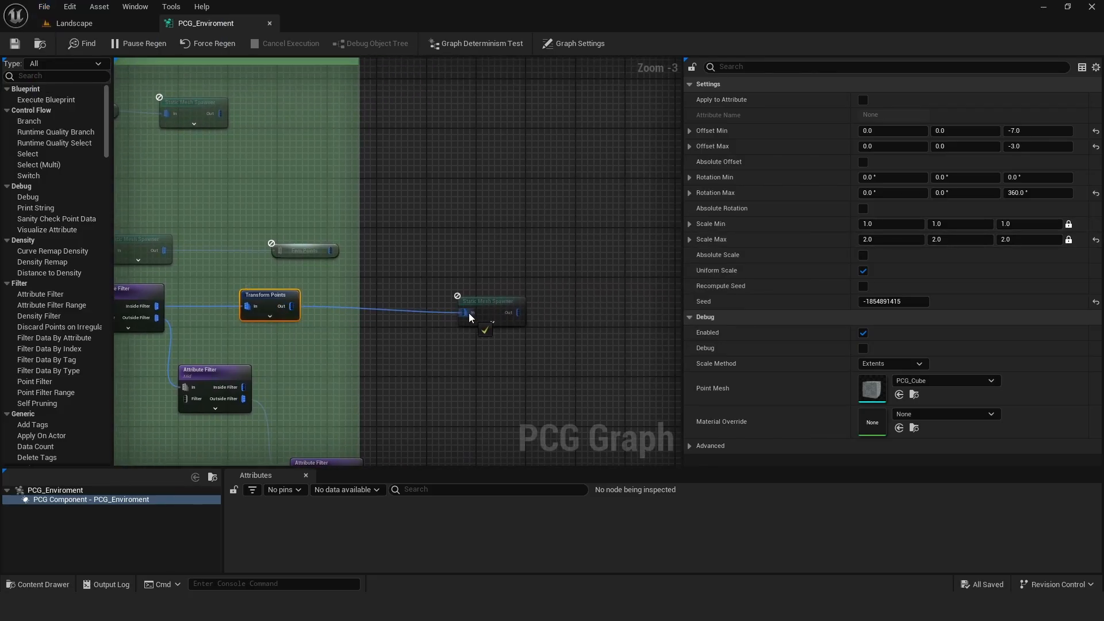
pyautogui.click(498, 307)
pyautogui.click(15, 43)
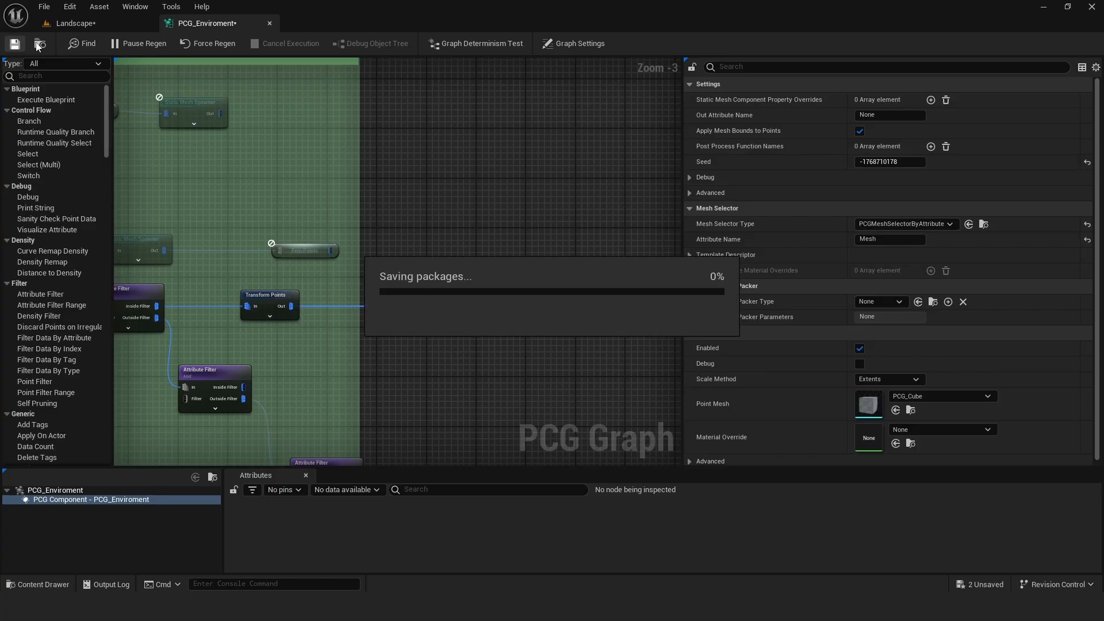
# Examine the spawned ferns in the Landscape level viewport and compare them with the fern row in the graph.
pyautogui.click(69, 23)
pyautogui.moveTo(394, 288); pyautogui.dragTo(351, 371, button='right')
pyautogui.press('w')
pyautogui.moveTo(316, 87); pyautogui.dragTo(452, 144, button='right')
pyautogui.click(206, 23)
pyautogui.moveTo(402, 205); pyautogui.dragTo(595, 153, button='right')
pyautogui.moveTo(440, 218); pyautogui.dragTo(178, 192, button='right')
pyautogui.click(81, 23)
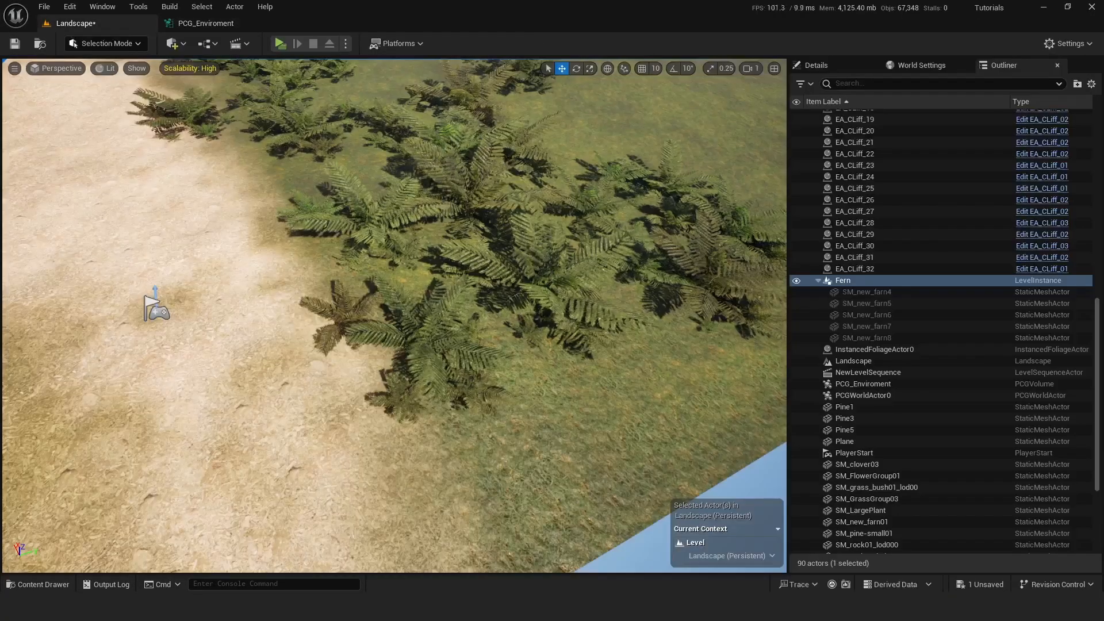
pyautogui.moveTo(299, 248); pyautogui.dragTo(474, 148, button='right')
# Compare the Big filter's settings with those of the existing Rock Attribute Filter in the tree section.
pyautogui.click(206, 23)
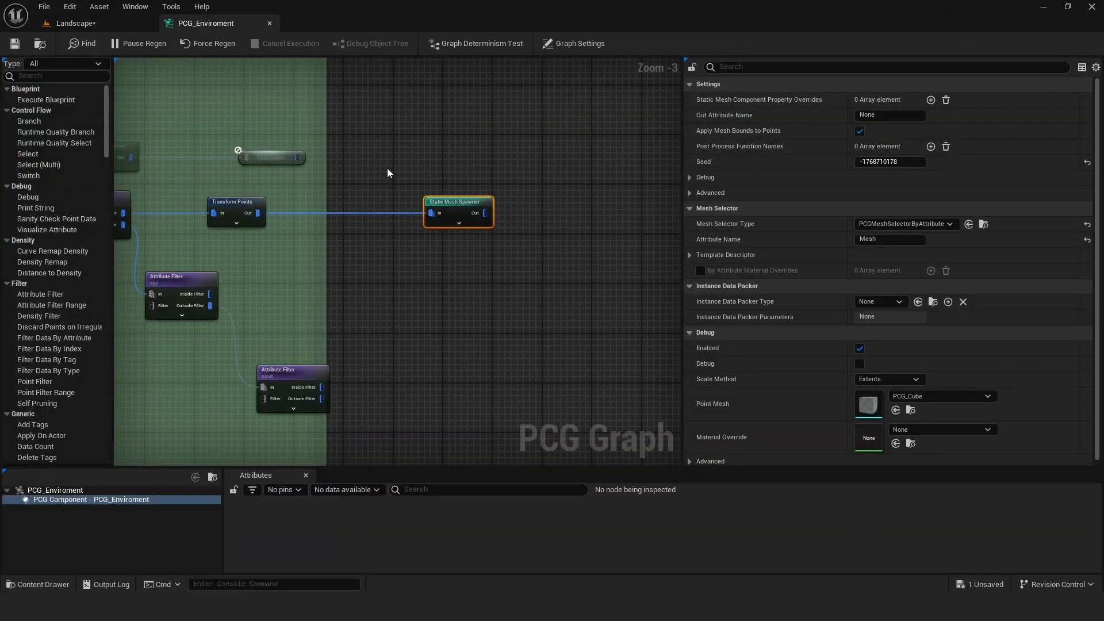
pyautogui.moveTo(390, 172); pyautogui.dragTo(267, 323, button='right')
pyautogui.click(285, 180)
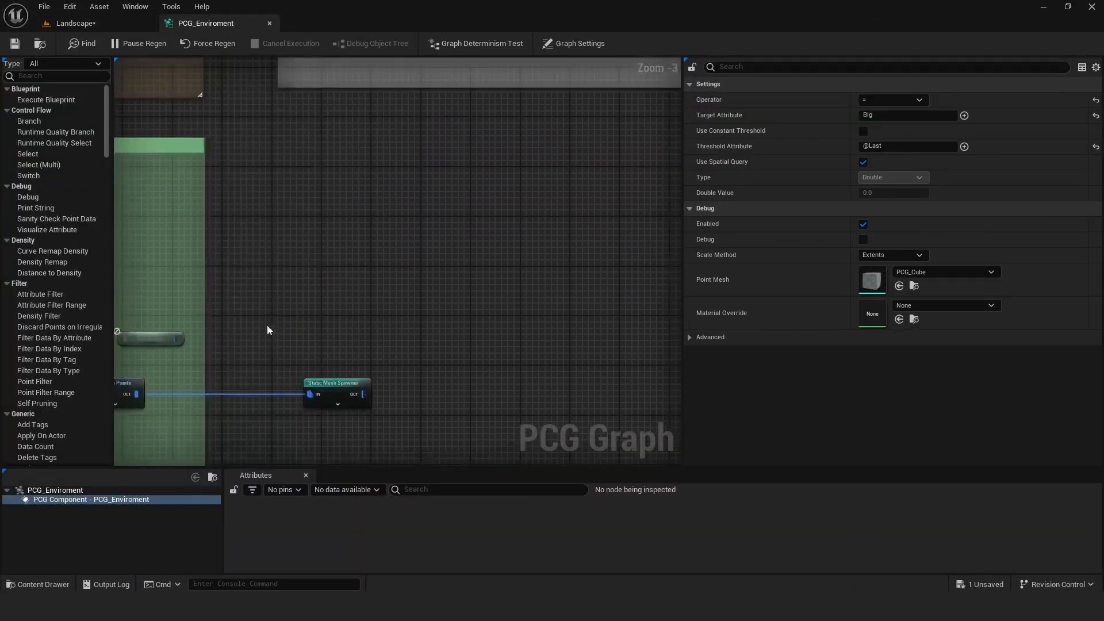
pyautogui.moveTo(529, 98); pyautogui.dragTo(370, 331, button='right')
pyautogui.click(298, 219)
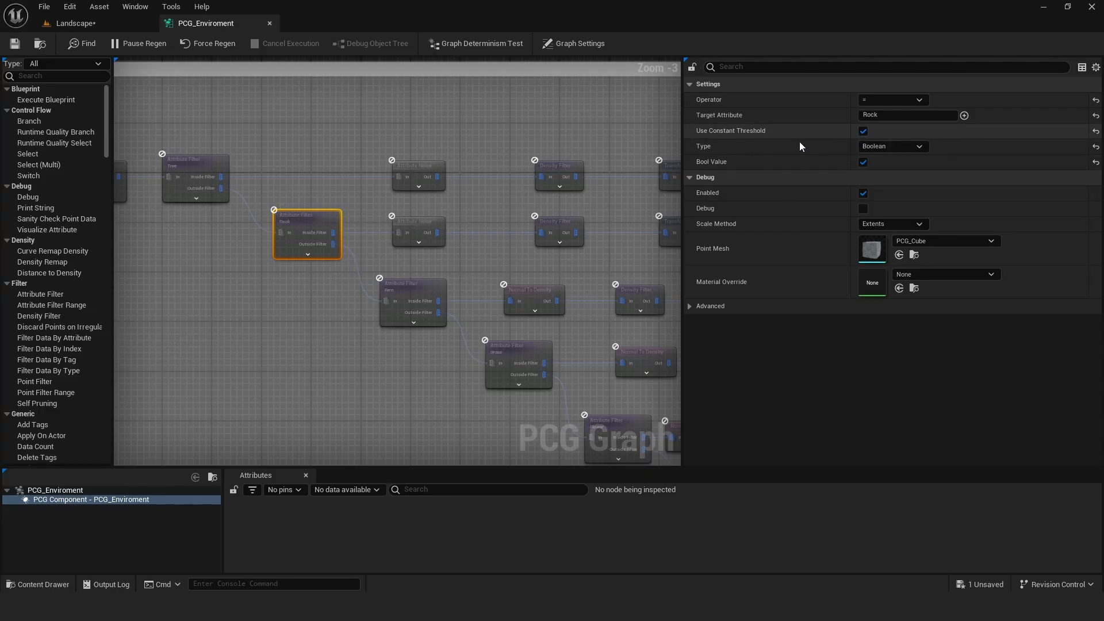
pyautogui.moveTo(314, 322); pyautogui.dragTo(326, 243, button='right')
# On the Big Attribute Filter, enable Use Constant Threshold, set Type to Boolean, and turn on Bool Value.
pyautogui.click(326, 242)
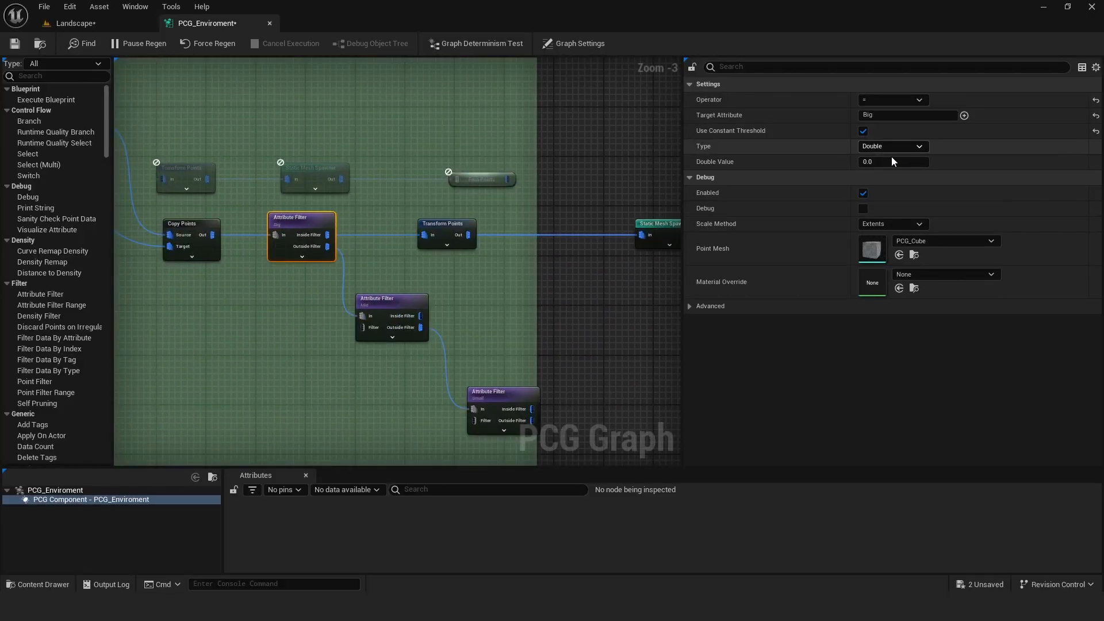
pyautogui.click(908, 146)
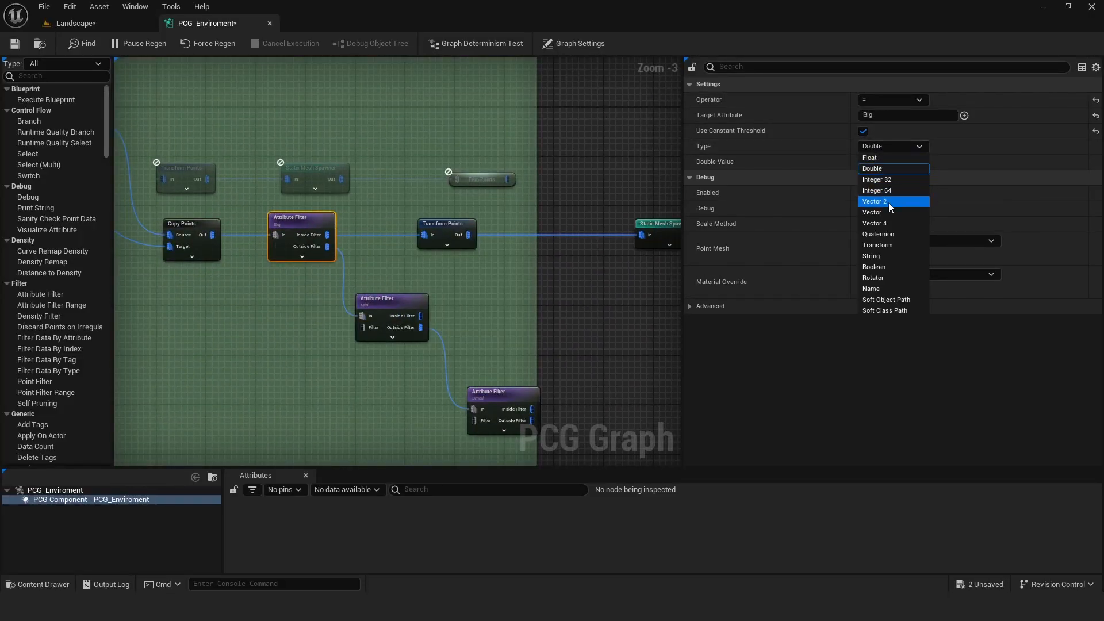
pyautogui.click(885, 268)
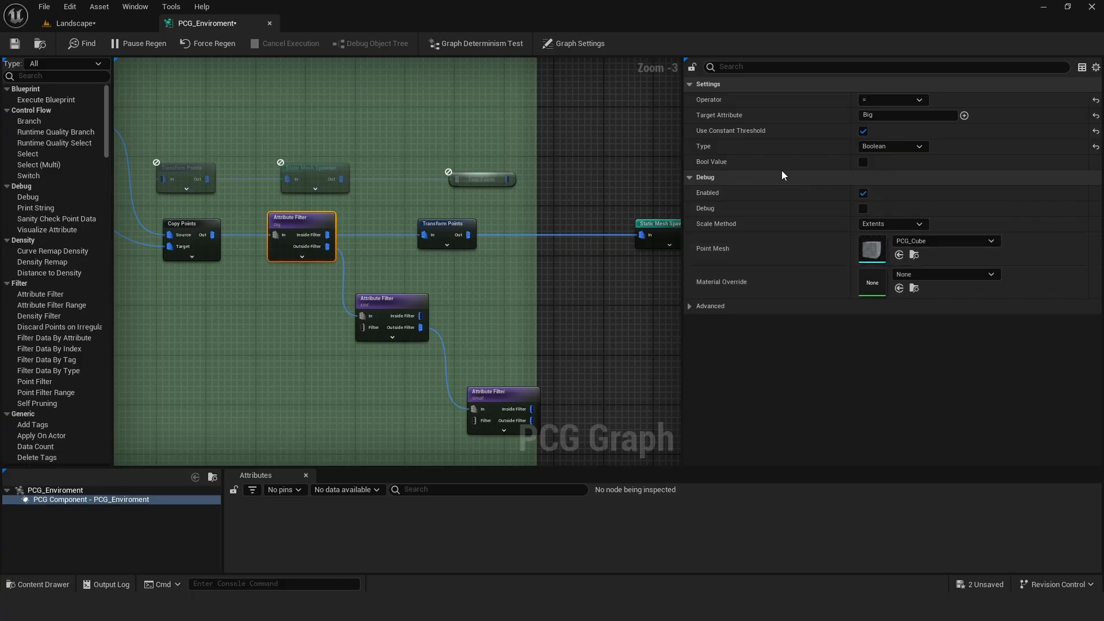
pyautogui.click(864, 162)
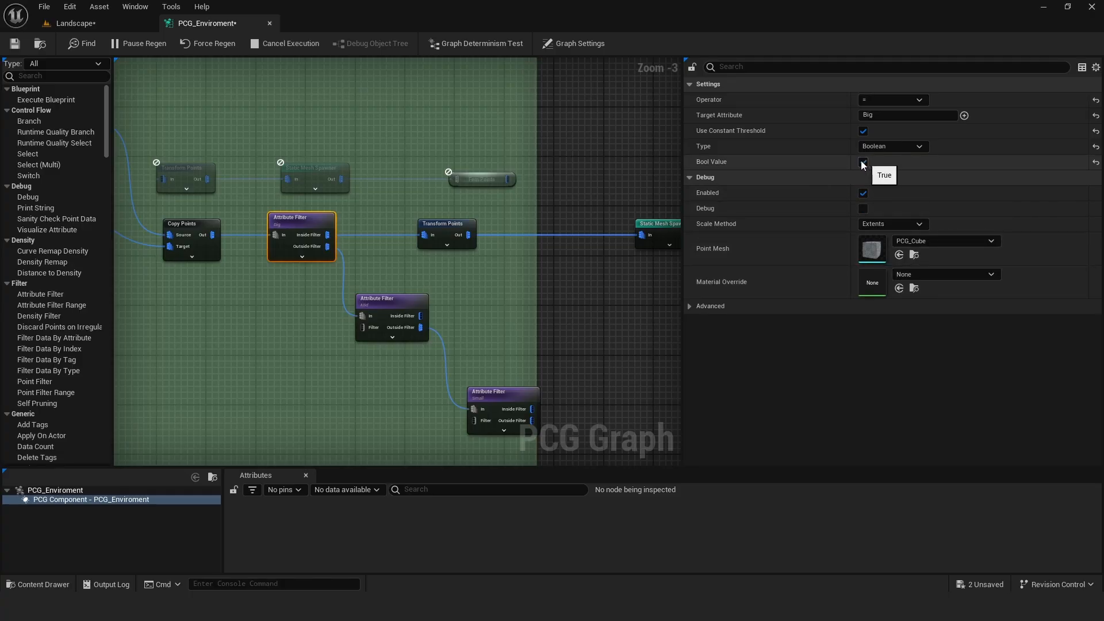
# Examine the first Attribute Filter in the disabled tree section as a reference, and recheck the Big filter's settings.
pyautogui.moveTo(591, 127); pyautogui.dragTo(117, 463, button='right')
pyautogui.moveTo(579, 224); pyautogui.dragTo(420, 282, button='right')
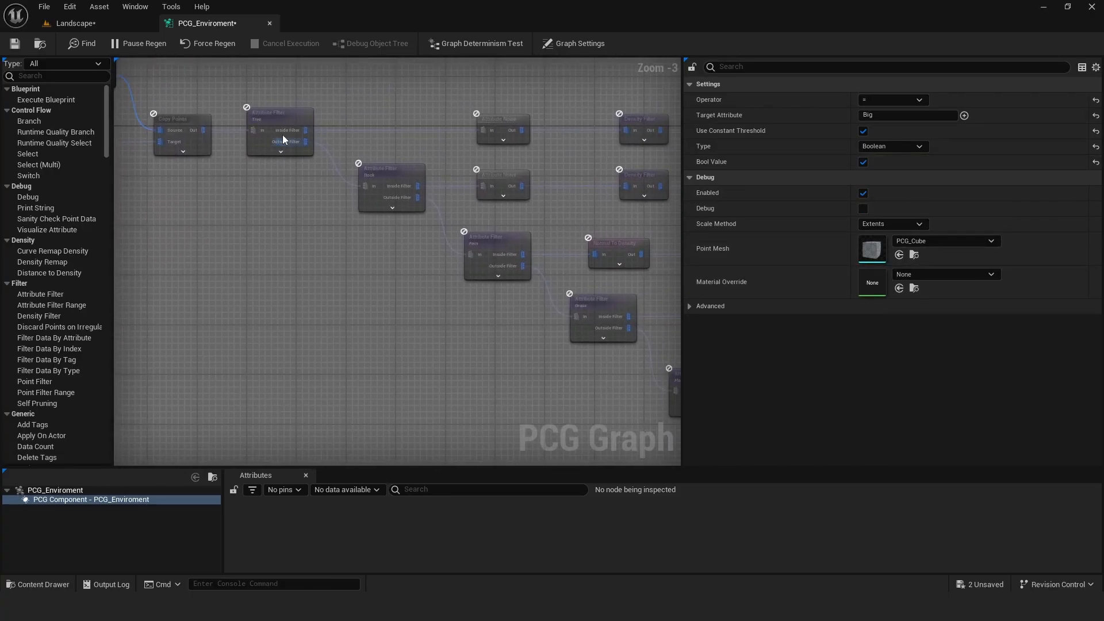
pyautogui.click(281, 116)
pyautogui.moveTo(264, 267); pyautogui.dragTo(440, 139, button='right')
pyautogui.moveTo(231, 391); pyautogui.dragTo(587, 140, button='right')
pyautogui.moveTo(173, 368); pyautogui.dragTo(481, 191, button='right')
pyautogui.click(441, 227)
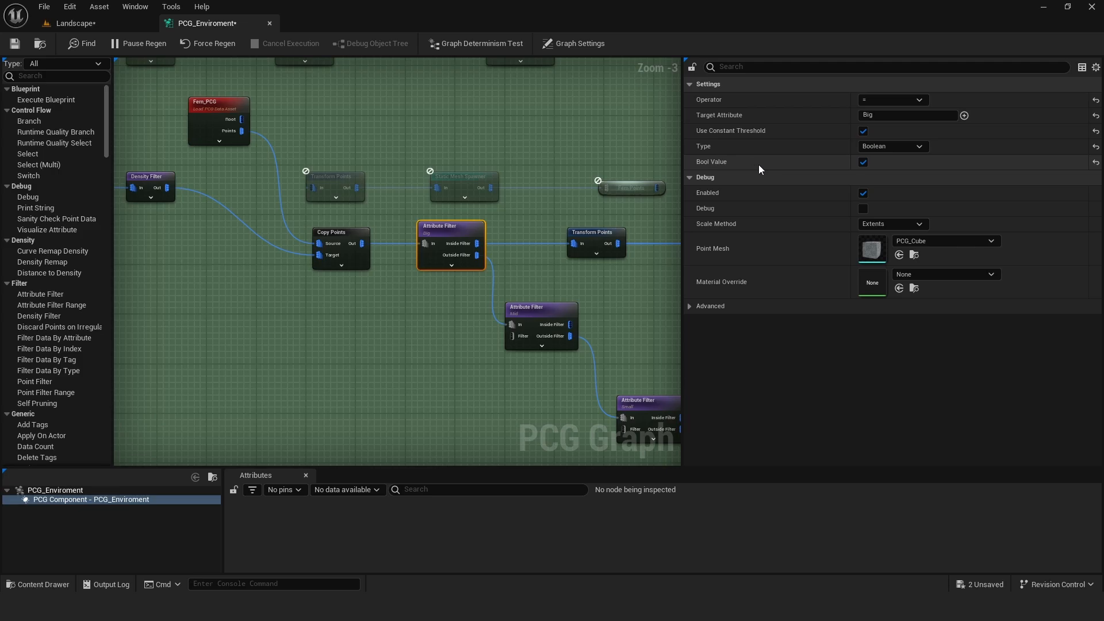
# On the Mid Attribute Filter, enable Use Constant Threshold and set Type to Boolean.
pyautogui.moveTo(529, 306); pyautogui.dragTo(465, 240, button='right')
pyautogui.click(466, 240)
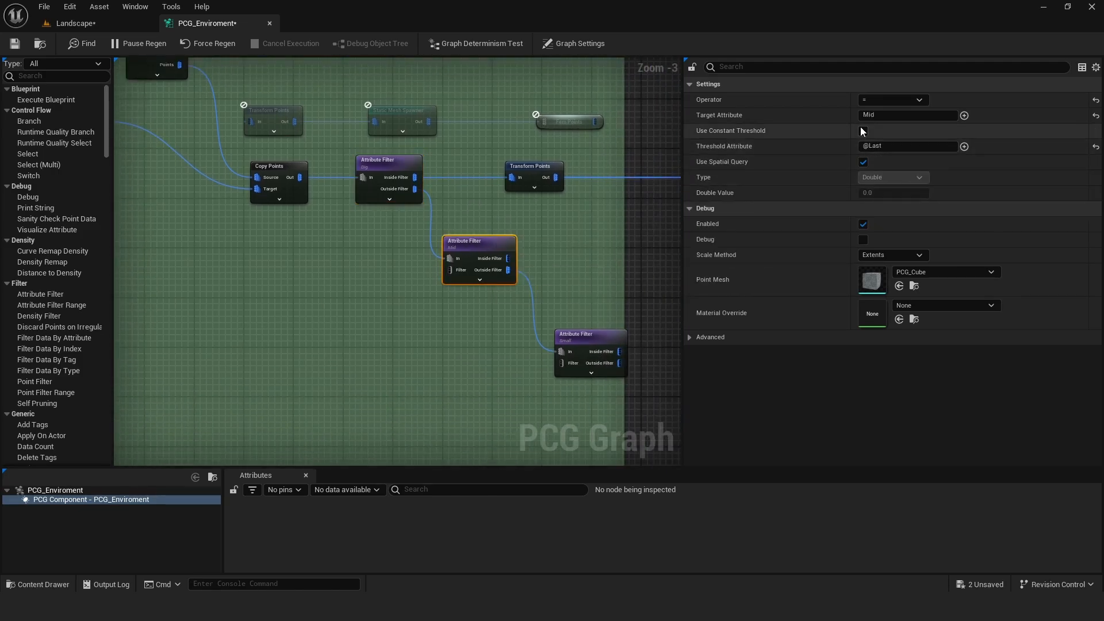
pyautogui.click(862, 130)
pyautogui.click(877, 146)
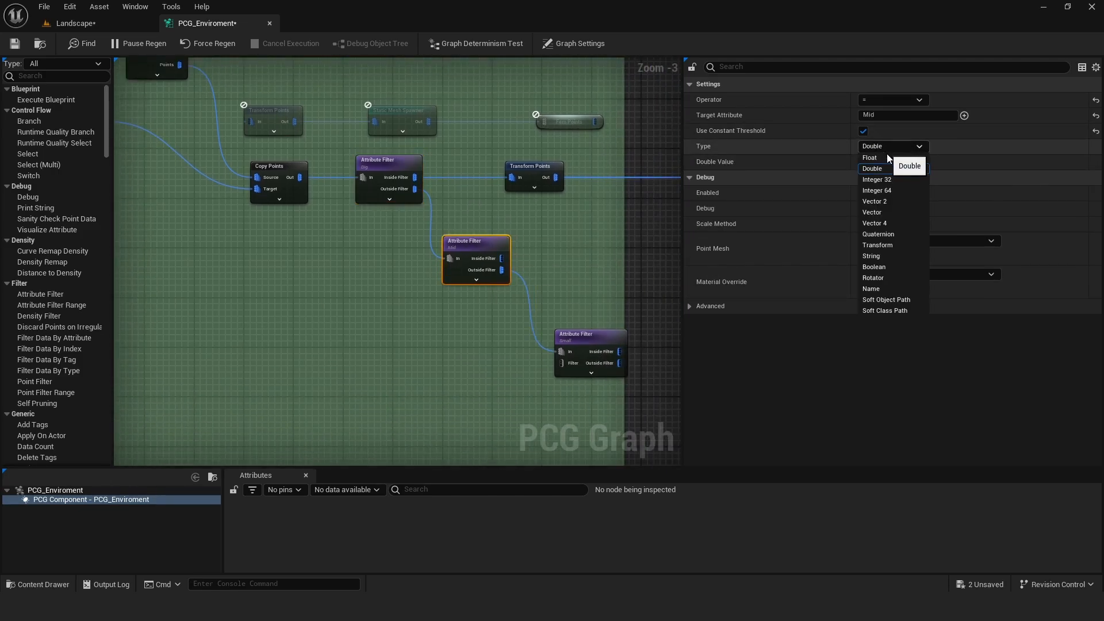
pyautogui.click(881, 268)
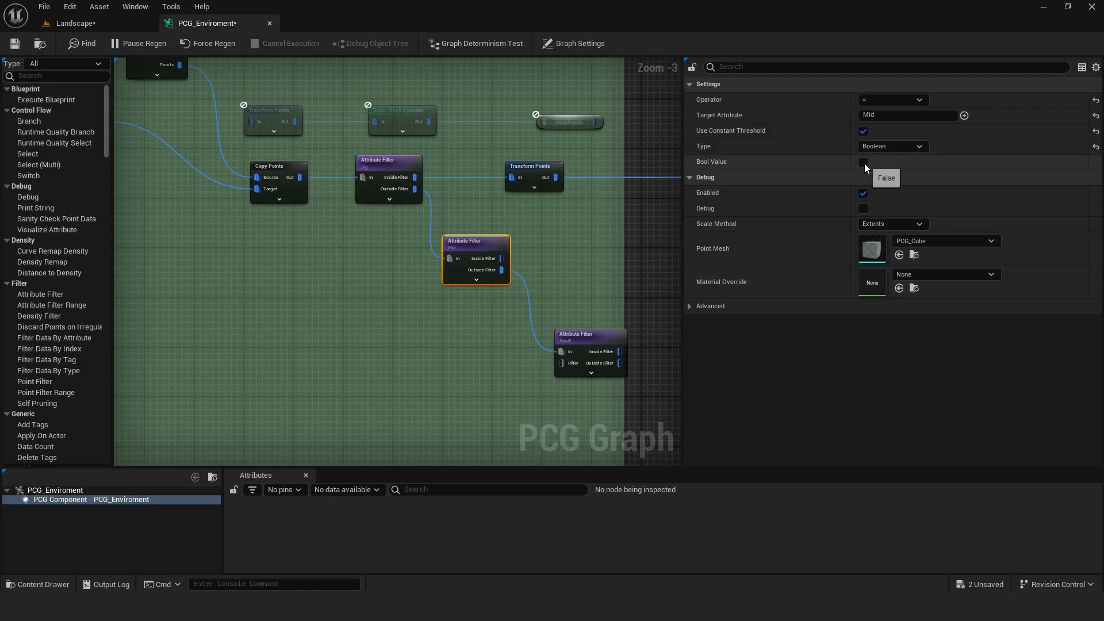
# Enable Use Constant Threshold on the Small Attribute Filter and set its Type to Boolean.
pyautogui.moveTo(535, 276); pyautogui.dragTo(480, 223, button='right')
pyautogui.click(533, 287)
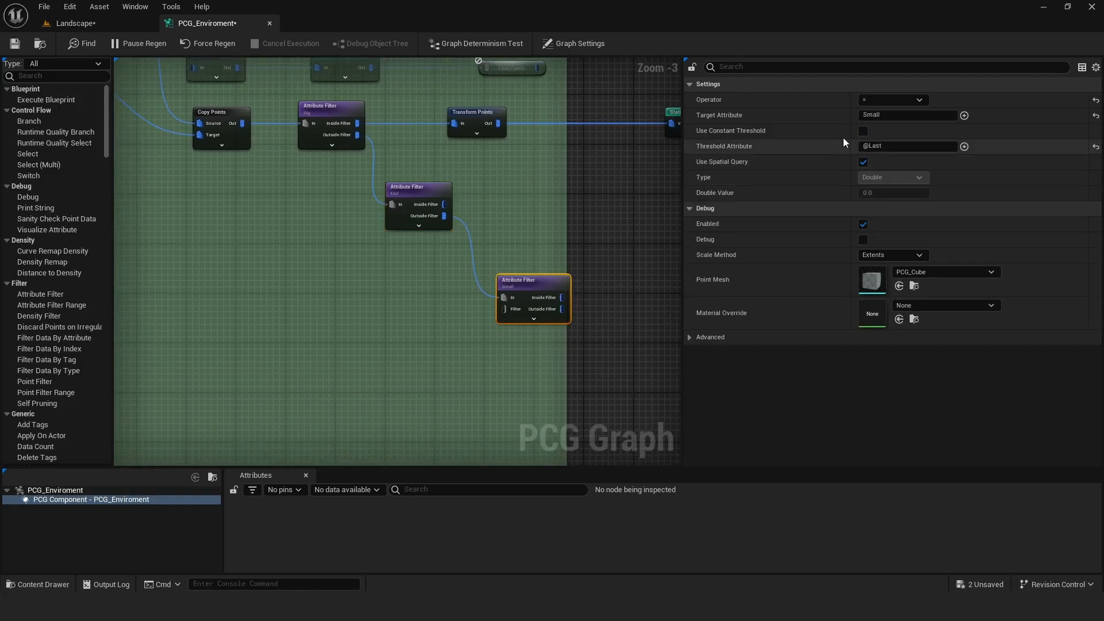
pyautogui.click(863, 131)
pyautogui.click(881, 146)
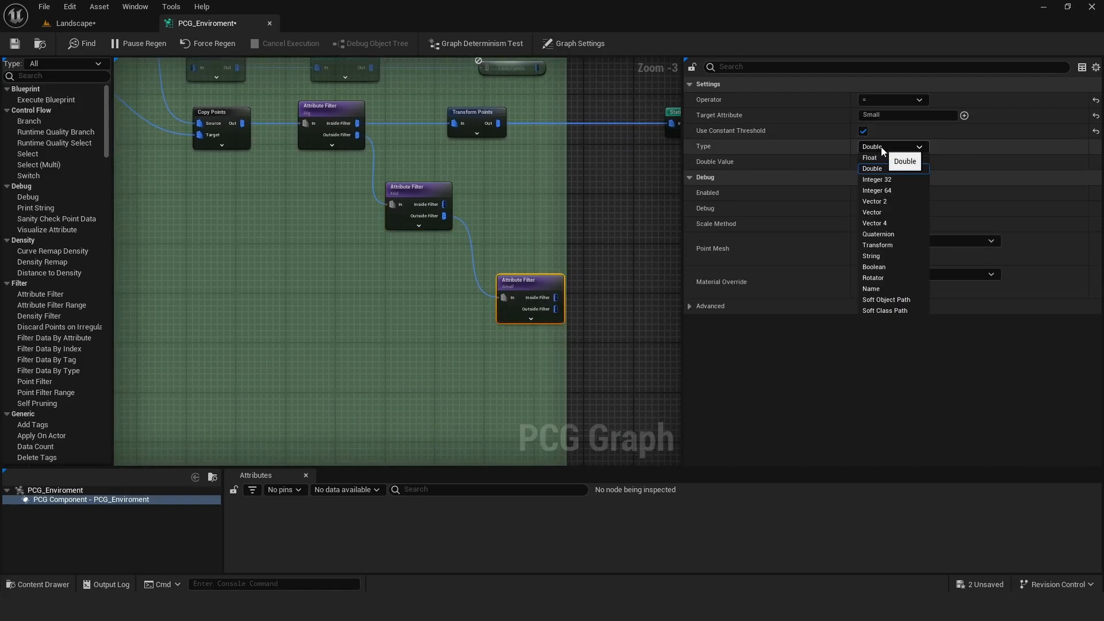
pyautogui.click(874, 267)
pyautogui.click(539, 199)
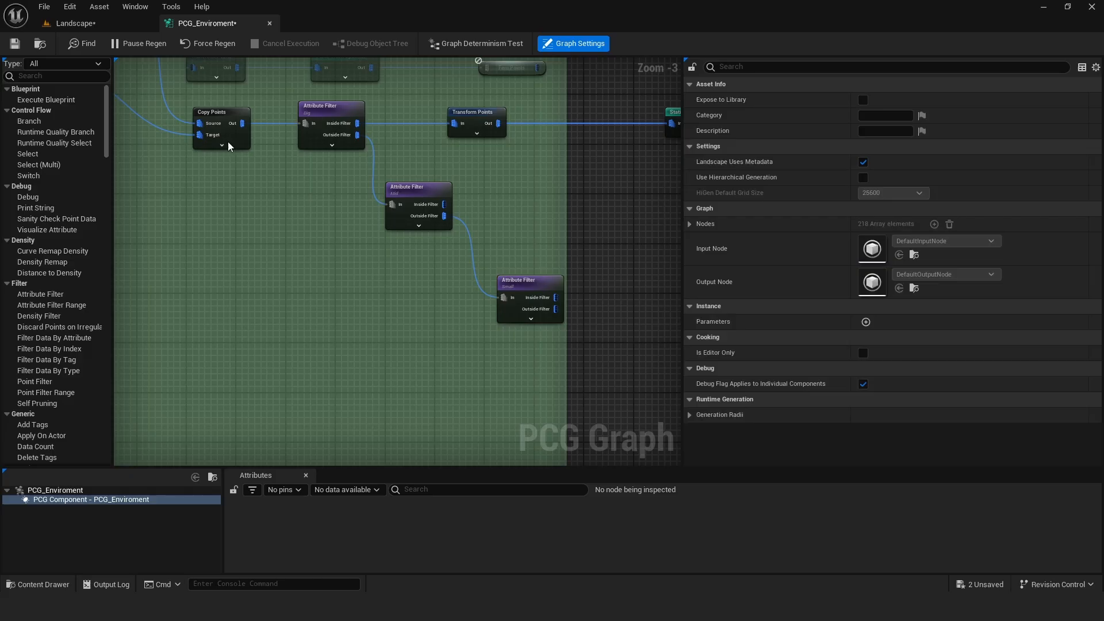
# Save all changes and look over the spawned ferns along the path in the Landscape level.
pyautogui.click(43, 12)
pyautogui.click(78, 75)
pyautogui.click(74, 23)
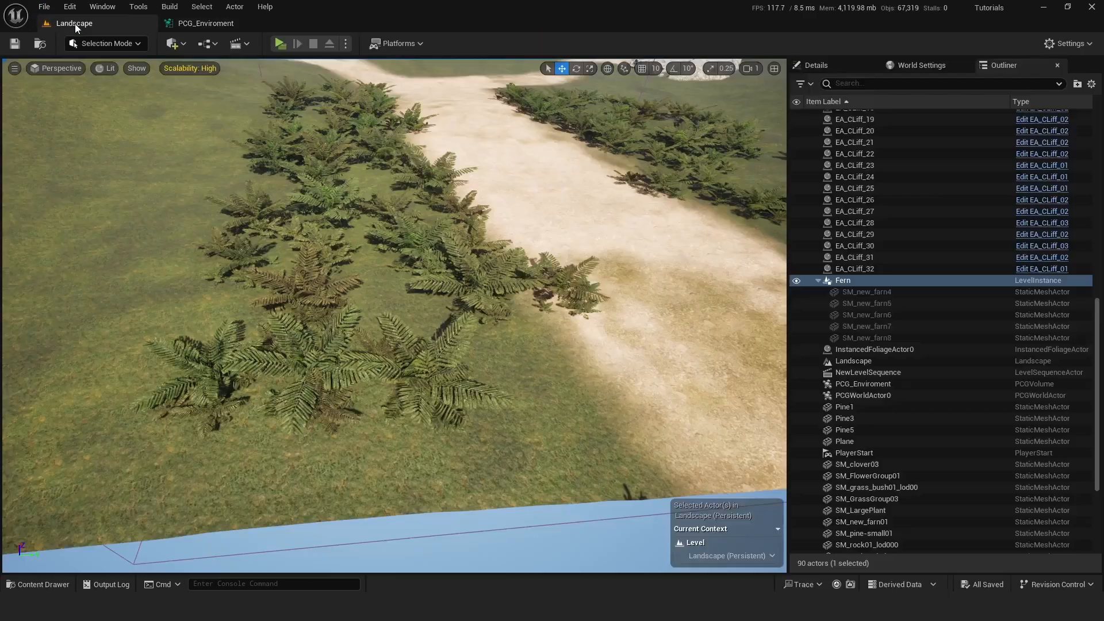
pyautogui.press('d')
pyautogui.moveTo(395, 316); pyautogui.dragTo(365, 359, button='right')
pyautogui.press('a')
pyautogui.moveTo(340, 246); pyautogui.dragTo(400, 242, button='right')
# Open the settings of the Big row's Transform Points node and check the fern sizes in the Landscape level.
pyautogui.click(206, 23)
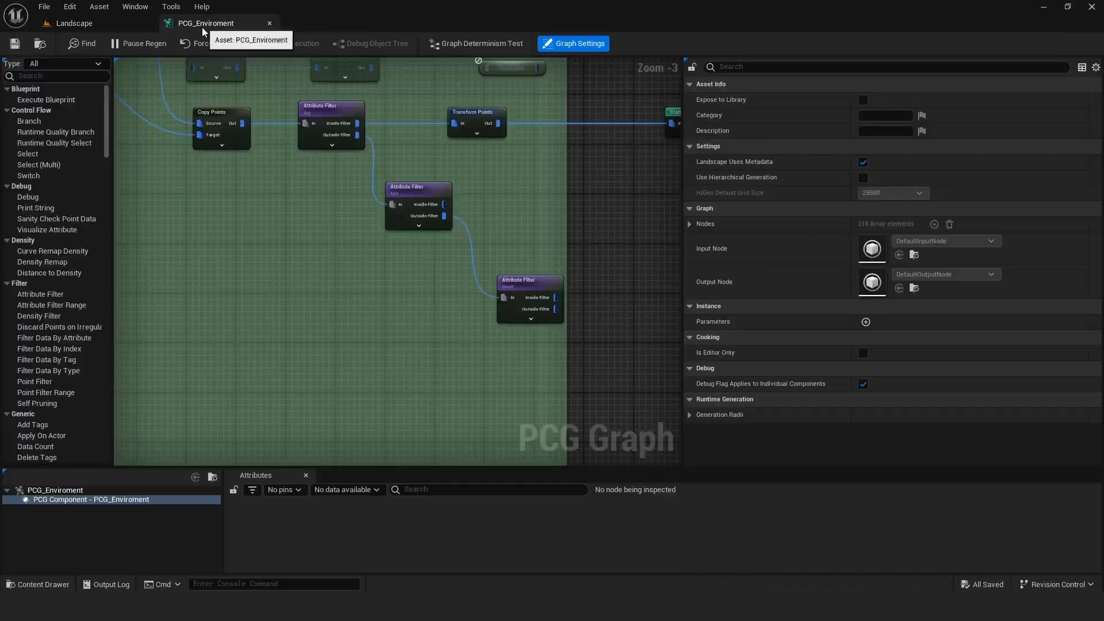
pyautogui.click(449, 247)
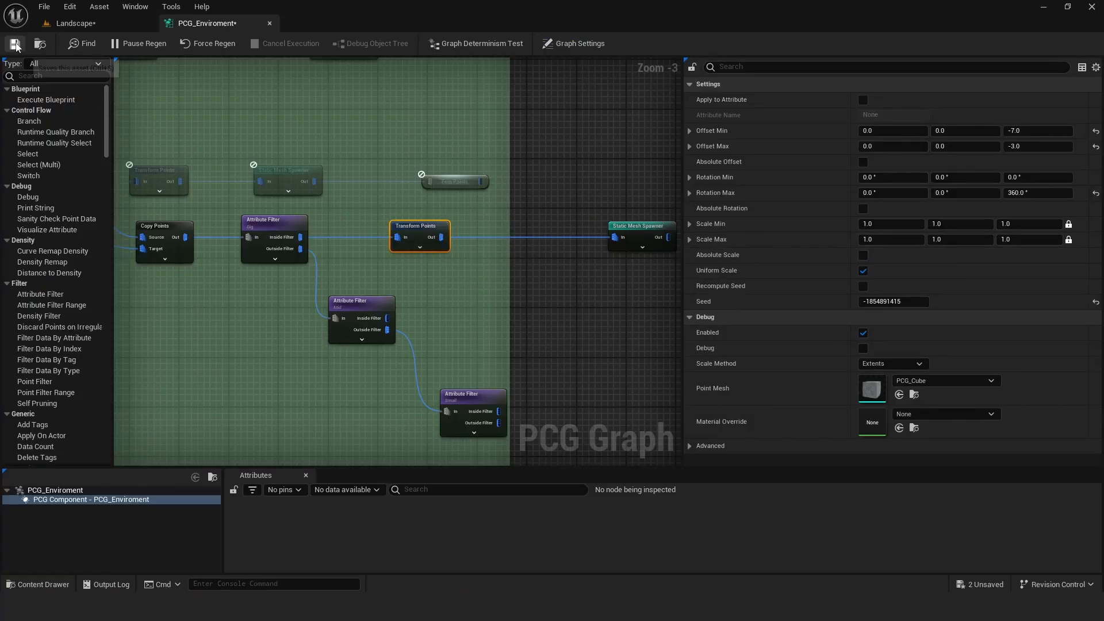
pyautogui.click(75, 23)
pyautogui.moveTo(395, 315)
pyautogui.mouseDown(button='right')
pyautogui.moveTo(225, 294)
pyautogui.moveTo(386, 307)
pyautogui.mouseUp(button='right')
pyautogui.scroll(4, 395, 316)
# Set Scale Max to 1.5 on the Transform Points node after the Big filter in PCG_Enviroment.
pyautogui.click(211, 23)
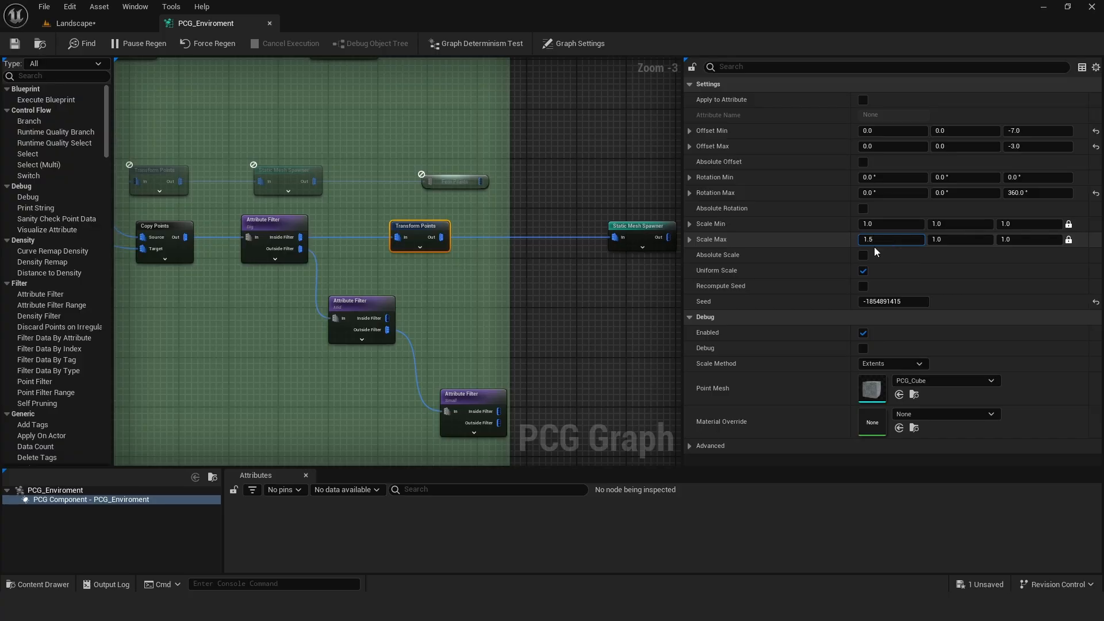
pyautogui.click(351, 264)
pyautogui.moveTo(350, 264); pyautogui.dragTo(305, 244, button='right')
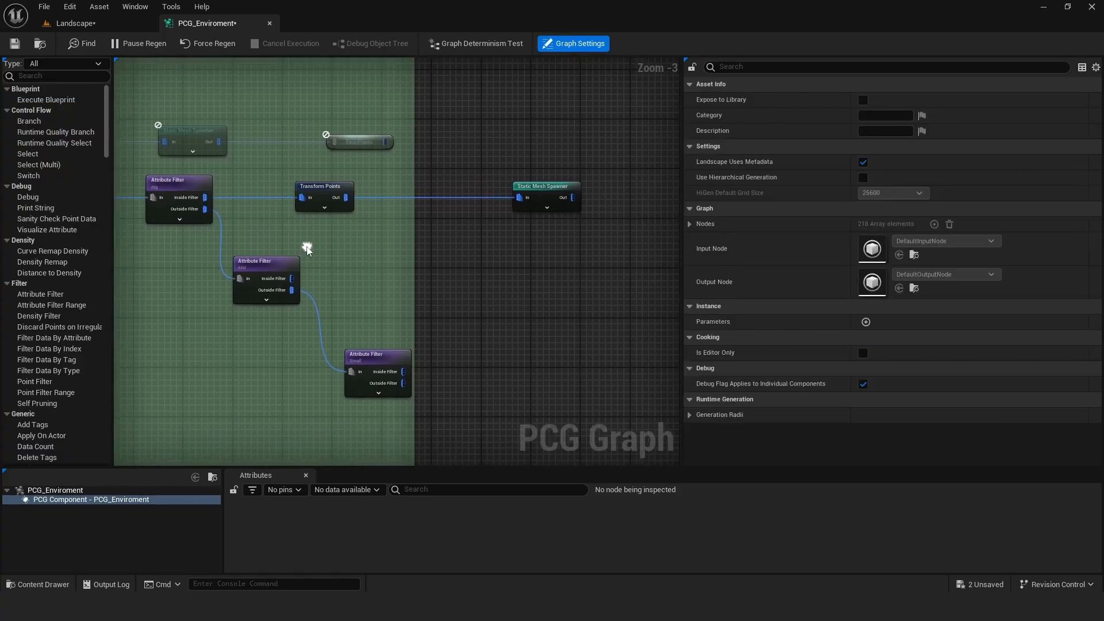
pyautogui.moveTo(247, 220); pyautogui.dragTo(300, 212, button='right')
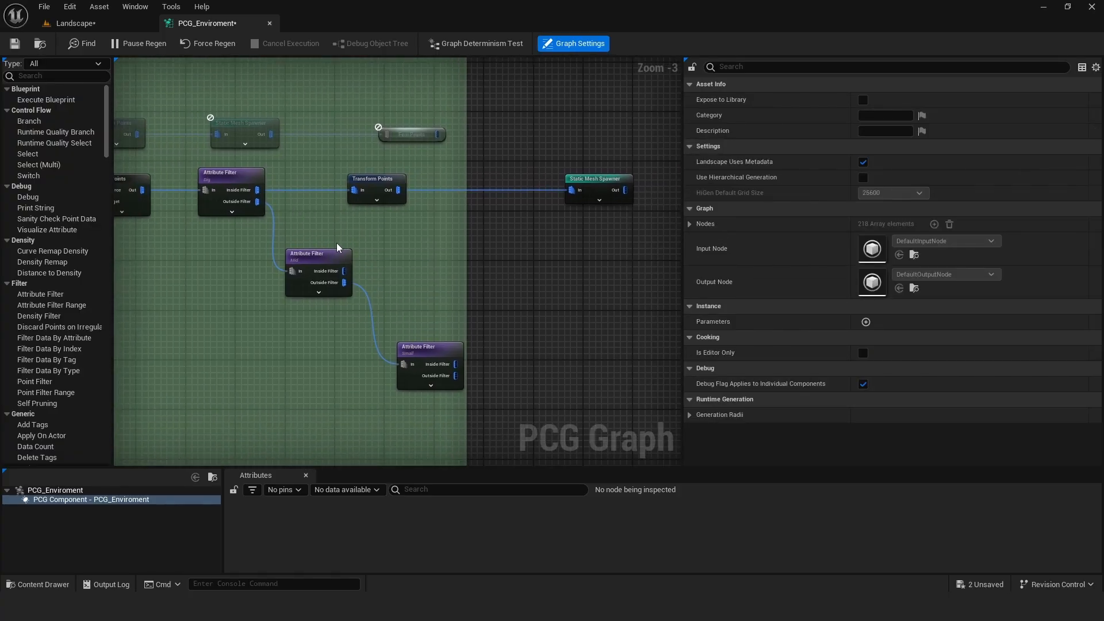
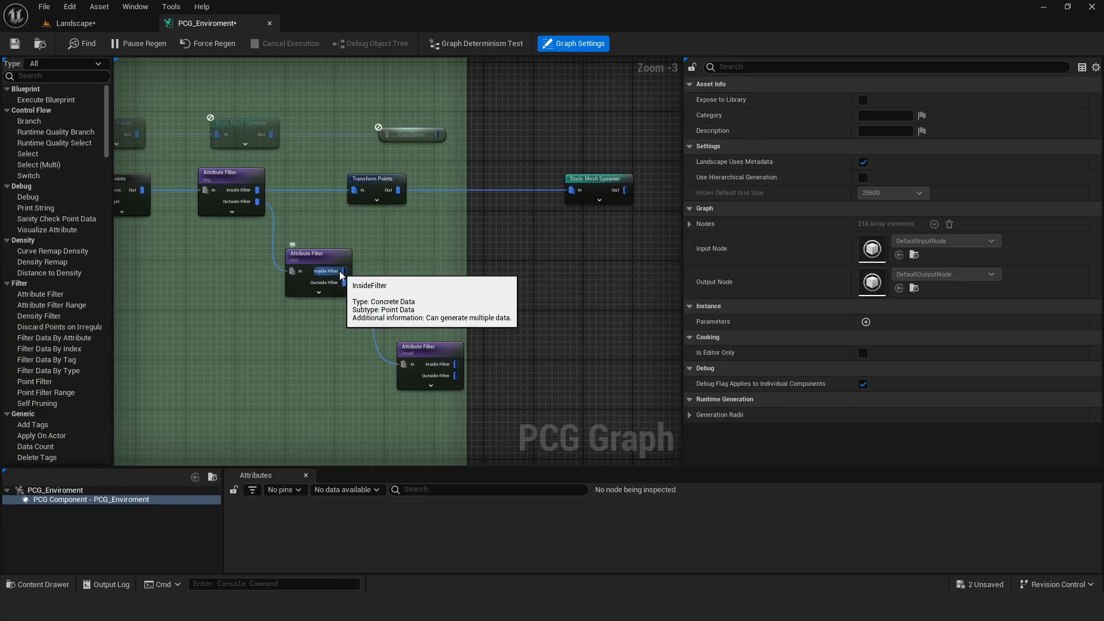
# Move the three fern Attribute Filters with their Transform Points and Static Mesh Spawner away from Copy Points to make room.
pyautogui.moveTo(289, 230); pyautogui.dragTo(411, 215, button='right')
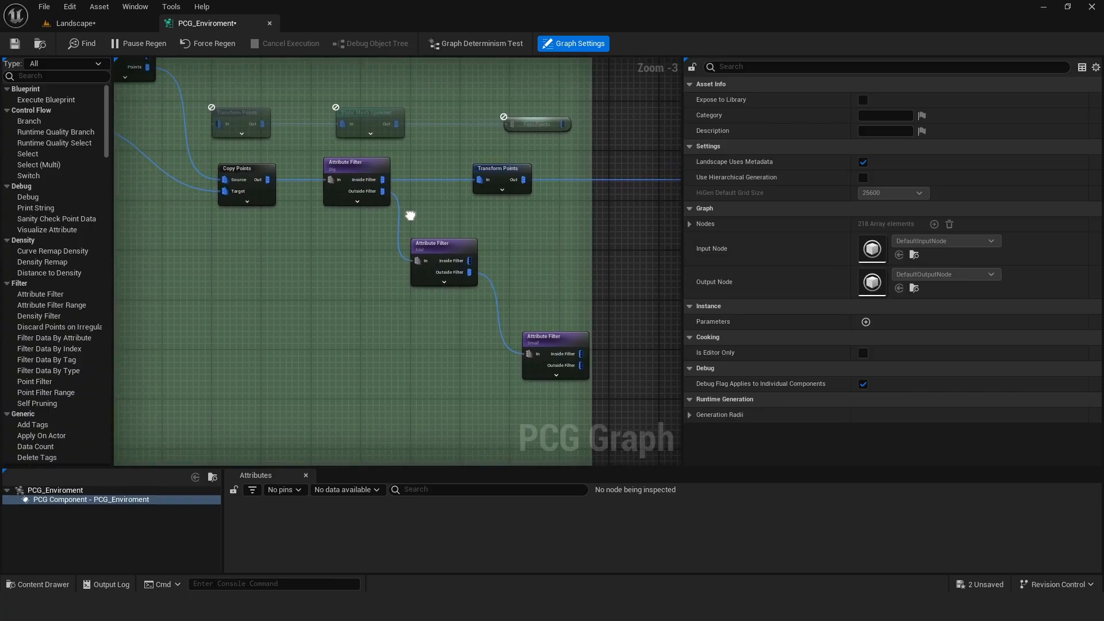
pyautogui.moveTo(411, 216)
pyautogui.mouseDown(button='right')
pyautogui.moveTo(328, 211)
pyautogui.moveTo(274, 225)
pyautogui.moveTo(513, 218)
pyautogui.moveTo(401, 220)
pyautogui.mouseUp(button='right')
pyautogui.scroll(-1, 274, 225)
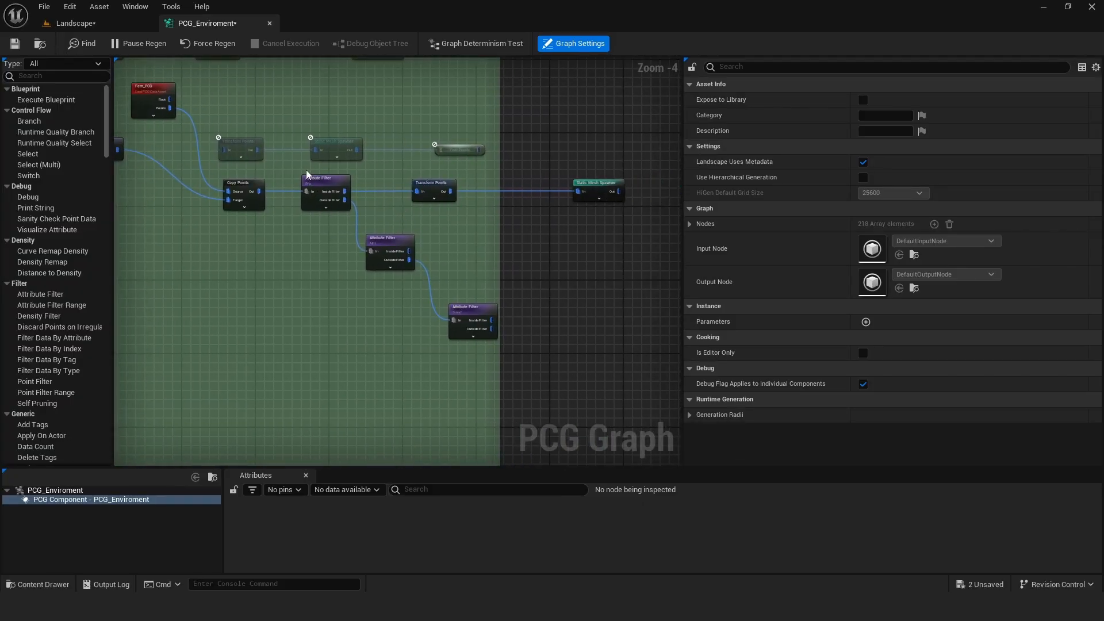
pyautogui.moveTo(306, 170); pyautogui.dragTo(630, 345)
pyautogui.moveTo(322, 178); pyautogui.dragTo(476, 178)
# Insert a copy of the Transform Points node between Copy Points and the Big filter, and reset its Scale Max to 1.0.
pyautogui.click(582, 188)
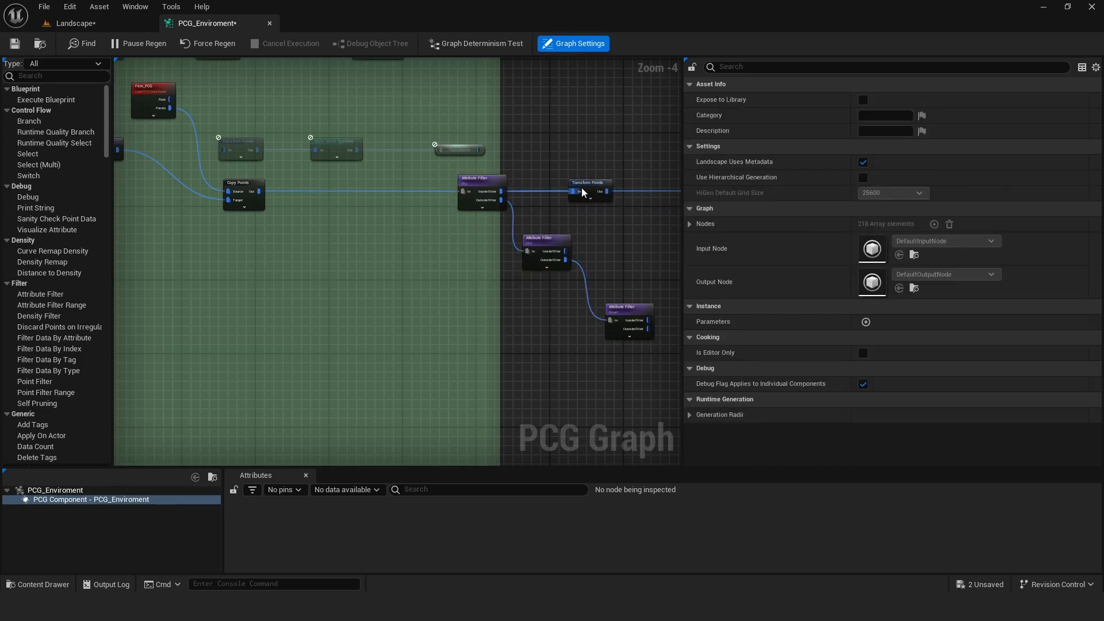
pyautogui.hotkey('ctrl', 'v')
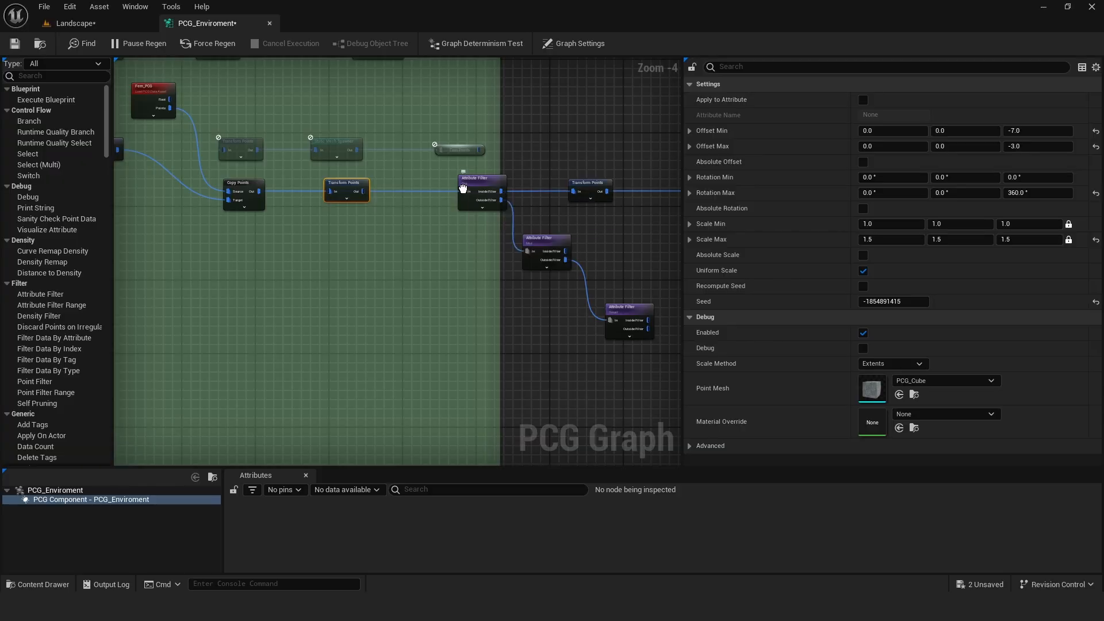
pyautogui.moveTo(463, 192)
pyautogui.keyDown('ctrl'); pyautogui.mouseDown()
pyautogui.moveTo(329, 196)
pyautogui.moveTo(472, 198)
pyautogui.mouseUp(); pyautogui.keyUp('ctrl')
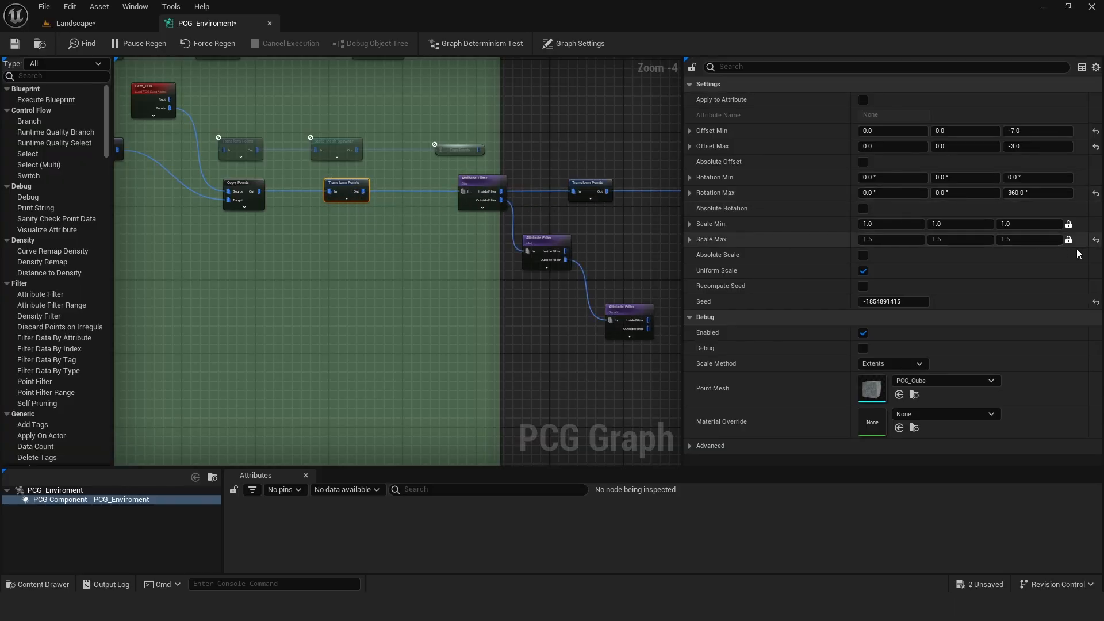
pyautogui.click(1096, 240)
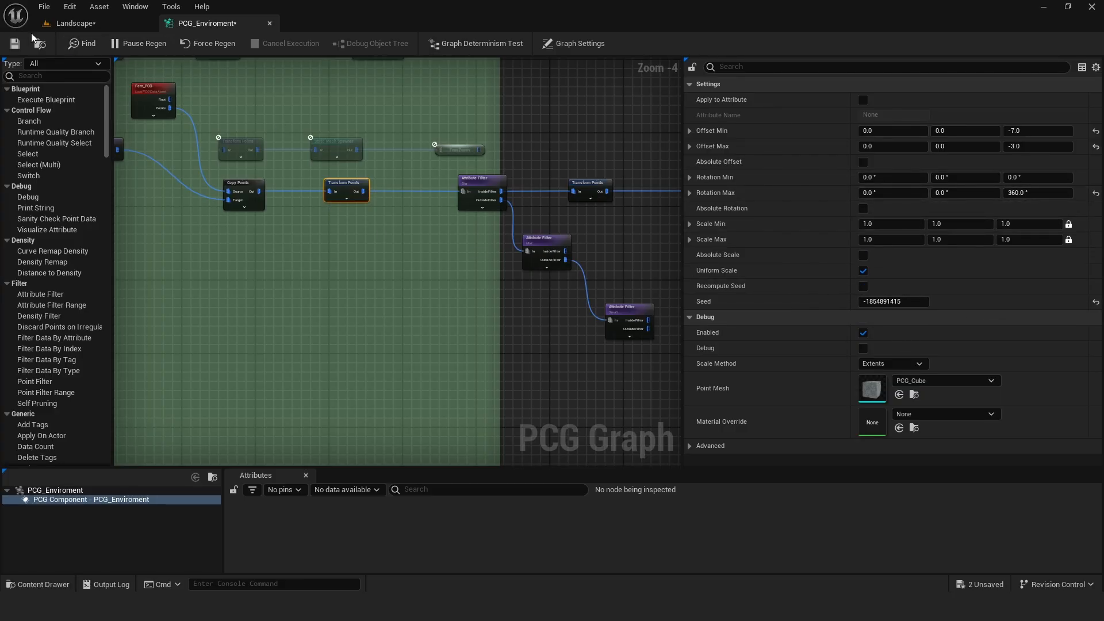
# Save all changes and review the fern distribution in the Landscape level before returning to the PCG_Enviroment graph.
pyautogui.click(44, 7)
pyautogui.click(52, 76)
pyautogui.click(80, 24)
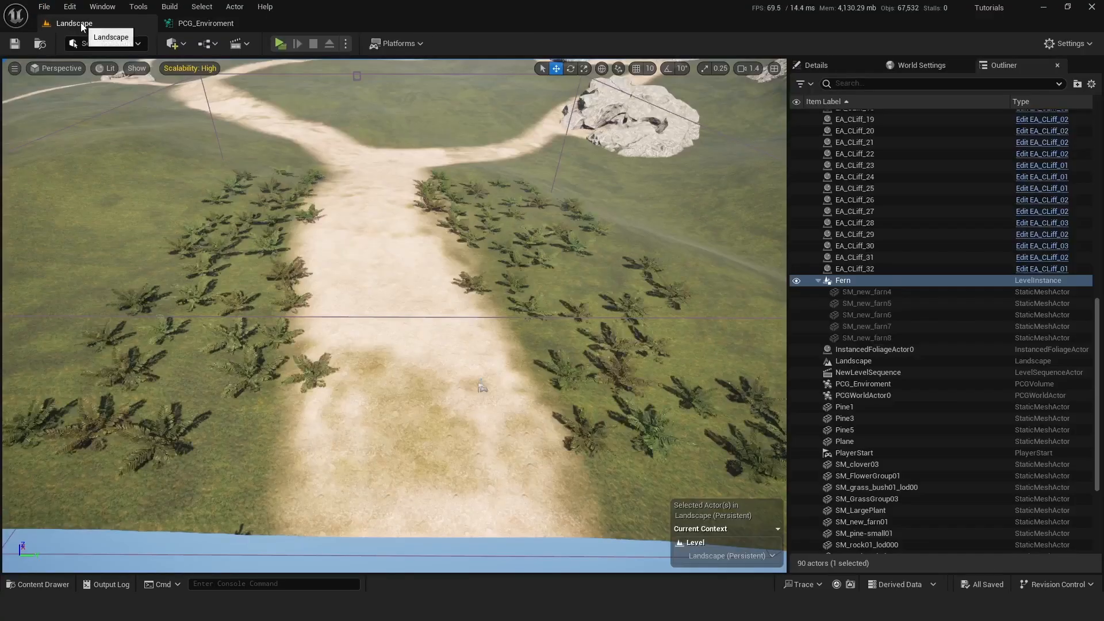
pyautogui.moveTo(372, 217)
pyautogui.mouseDown(button='right')
pyautogui.moveTo(334, 222)
pyautogui.moveTo(372, 217)
pyautogui.mouseUp(button='right')
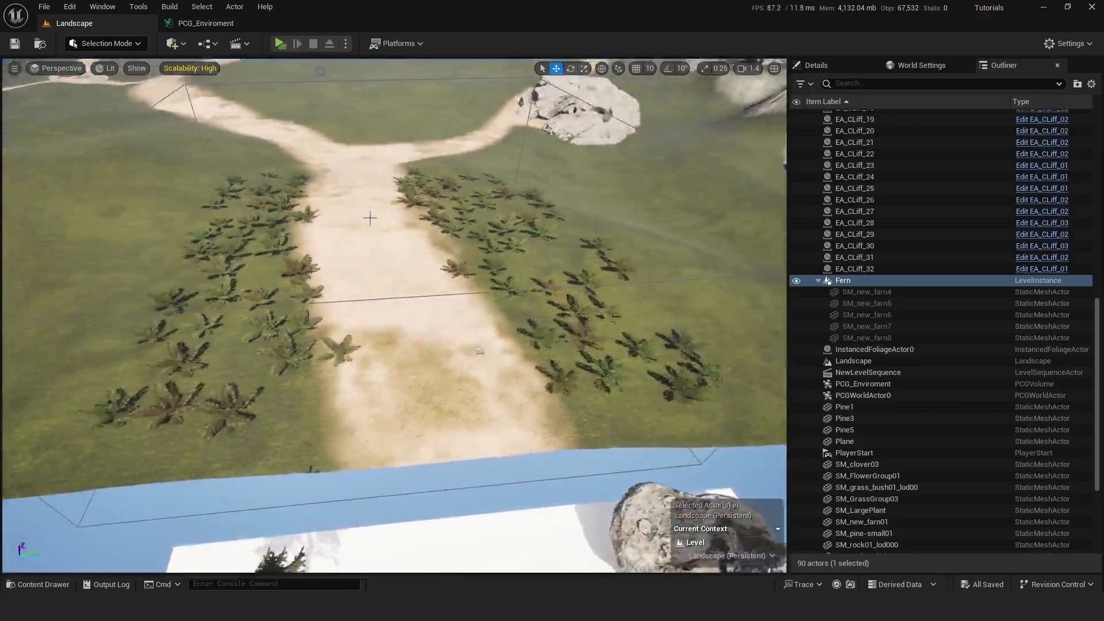
pyautogui.click(202, 20)
pyautogui.scroll(2, 237, 253)
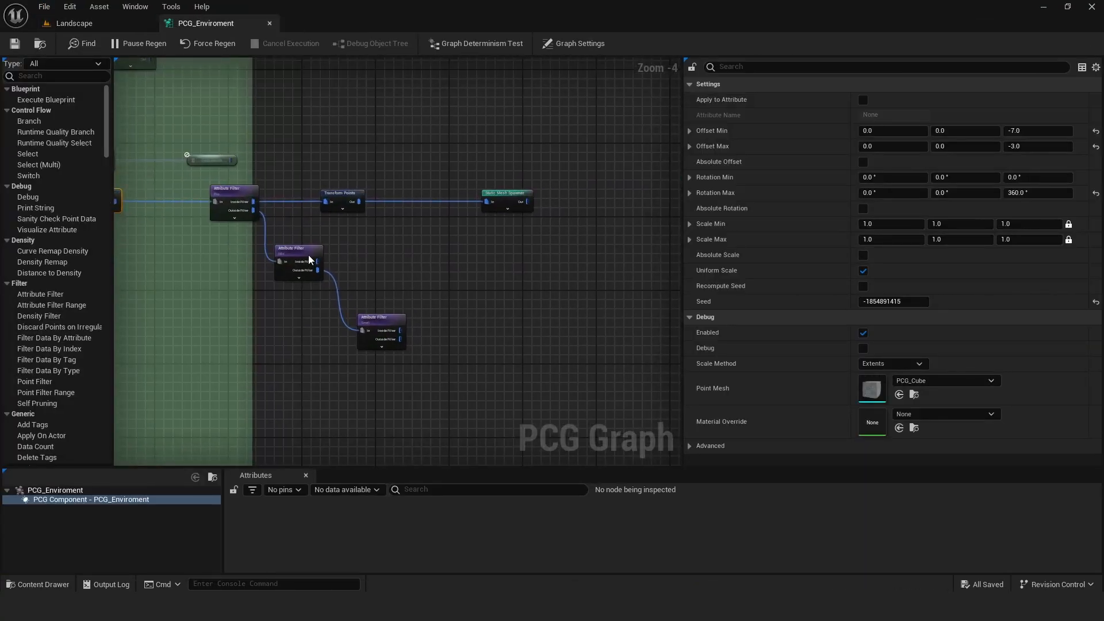
pyautogui.scroll(3, 309, 260)
pyautogui.moveTo(325, 263); pyautogui.dragTo(425, 264)
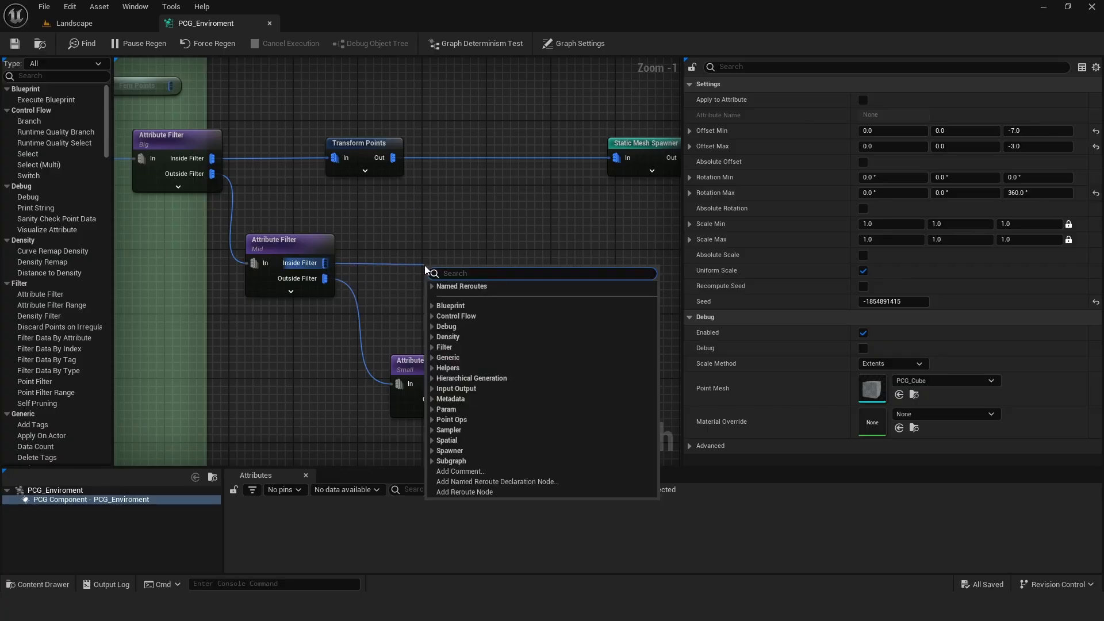
pyautogui.write('atrii')
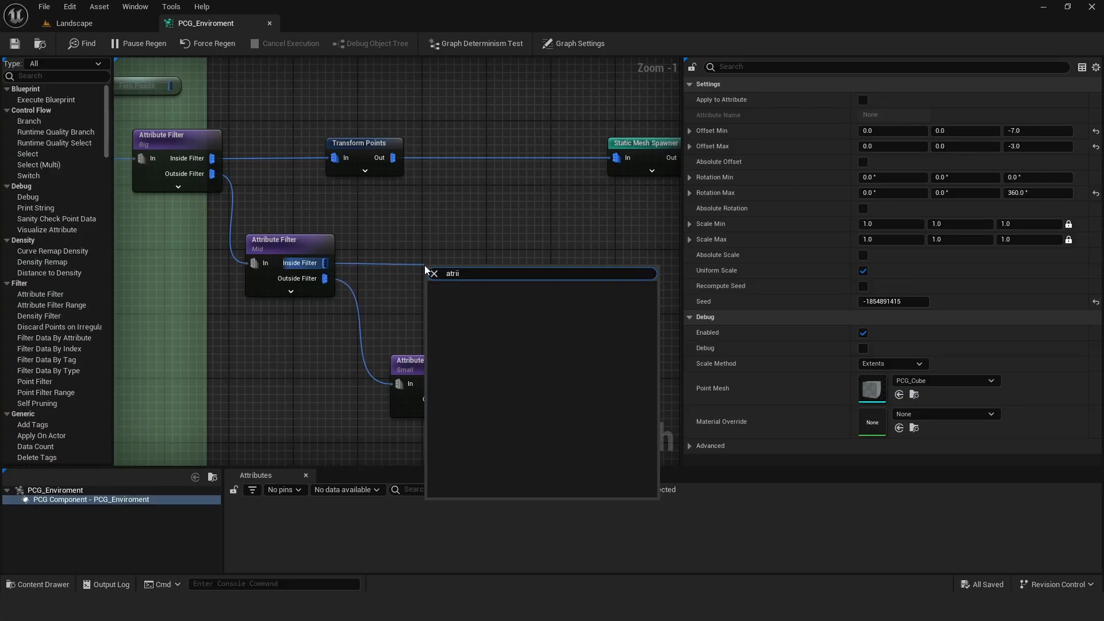
pyautogui.press('BackSpace')
pyautogui.press('BackSpace')
pyautogui.press('BackSpace')
pyautogui.press('BackSpace')
pyautogui.write('ttri')
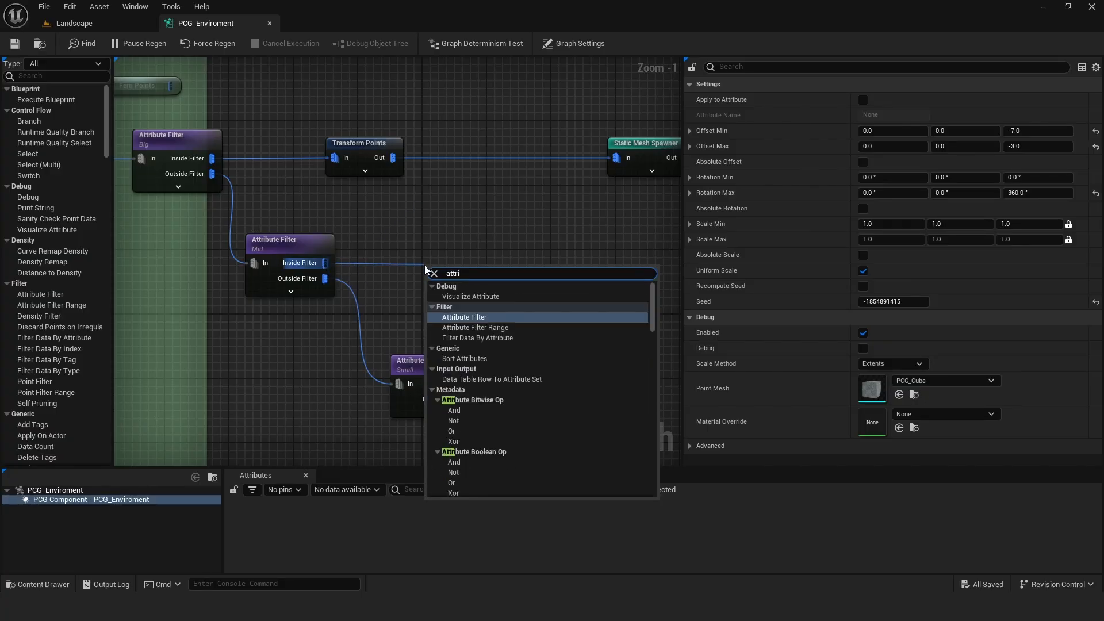
pyautogui.click(471, 317)
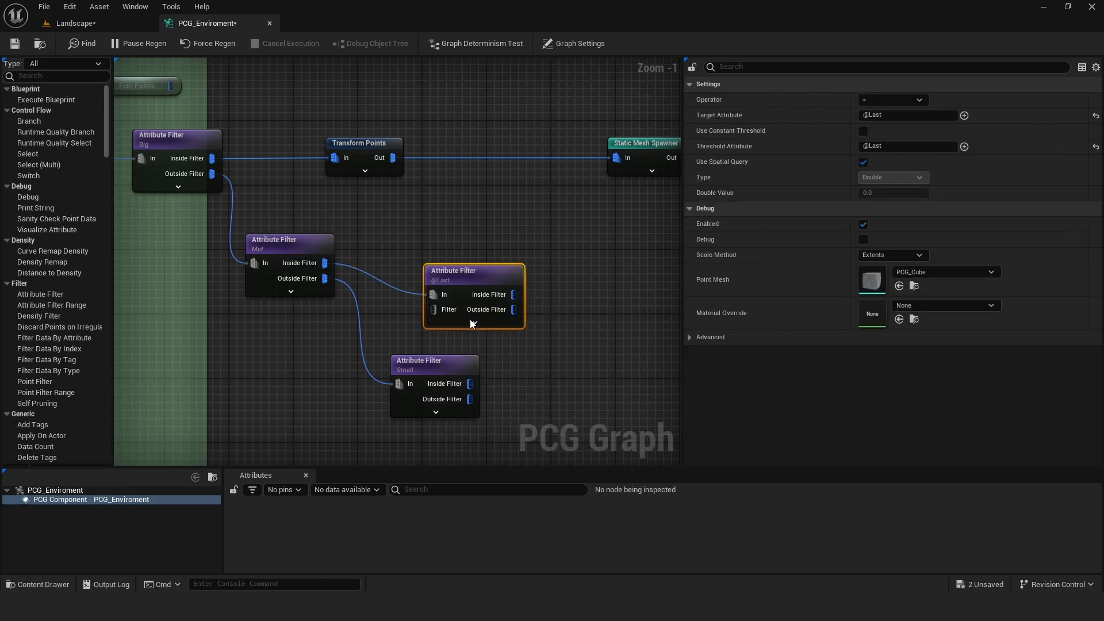
pyautogui.press('Delete')
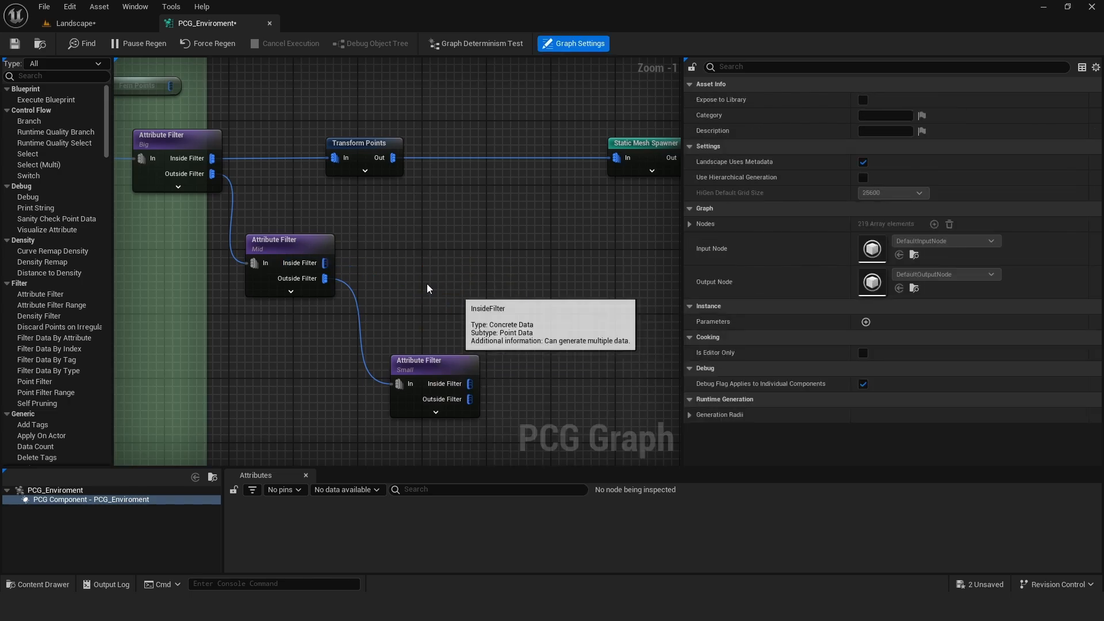
# Add an Attribute Noise node connected to the Mid filter's Inside Filter output.
pyautogui.moveTo(325, 263); pyautogui.dragTo(413, 268)
pyautogui.write('stt')
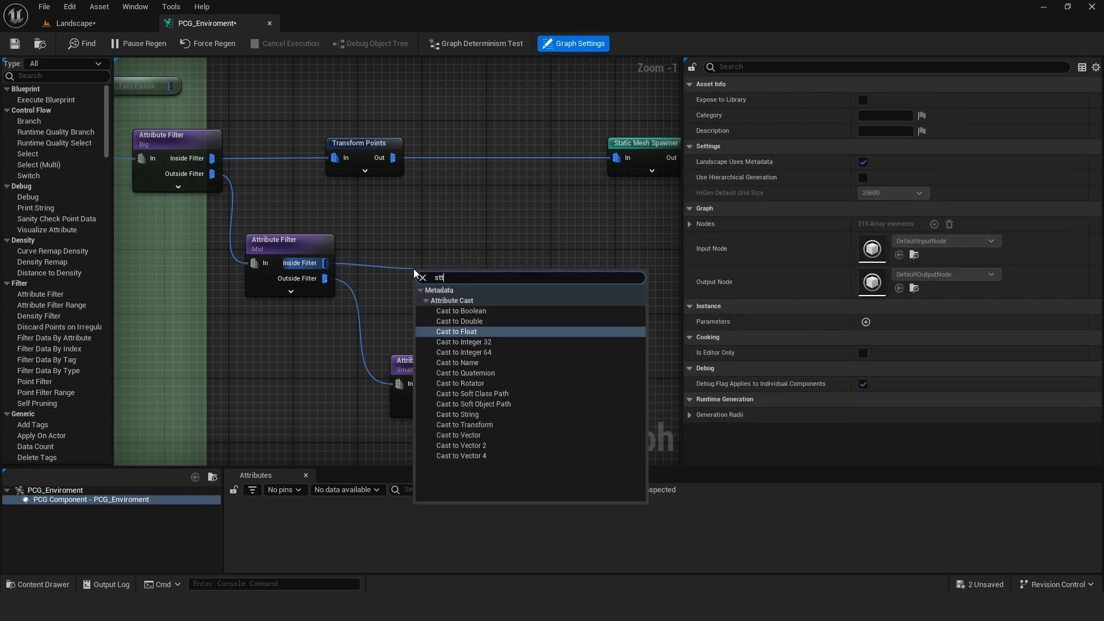
pyautogui.write('ri')
pyautogui.press('BackSpace')
pyautogui.press('BackSpace')
pyautogui.press('BackSpace')
pyautogui.press('BackSpace')
pyautogui.press('BackSpace')
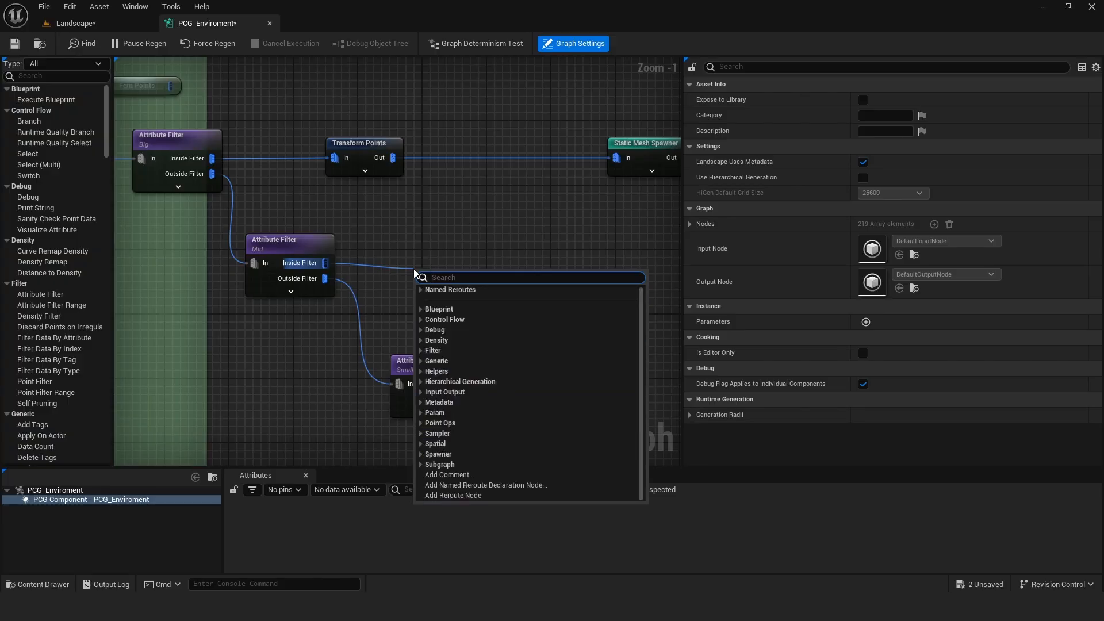
pyautogui.write('attribut')
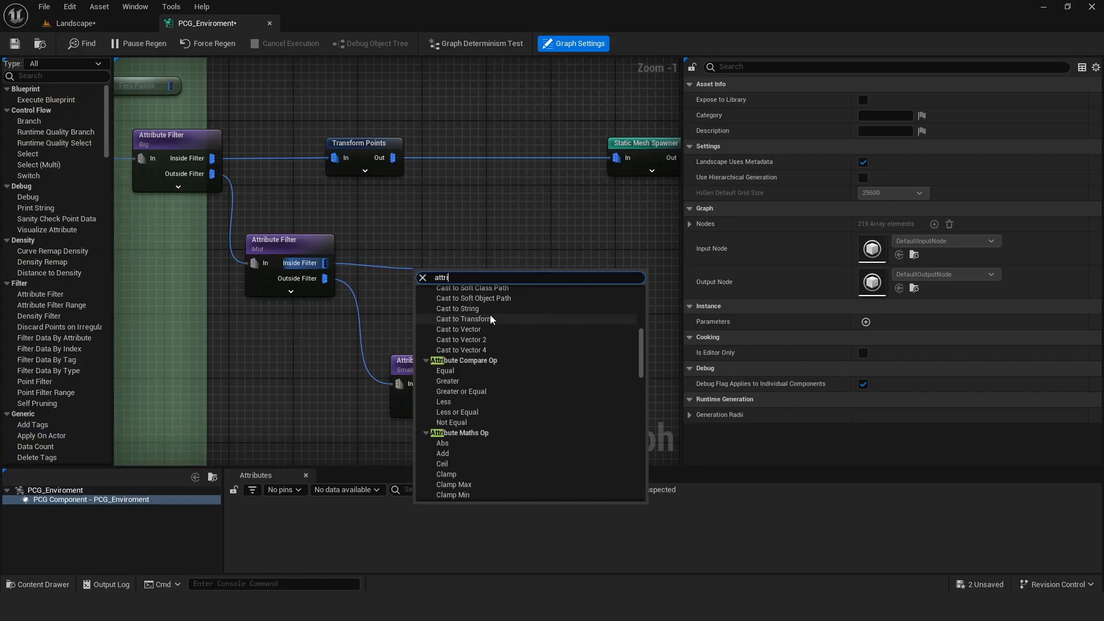
pyautogui.write('e n')
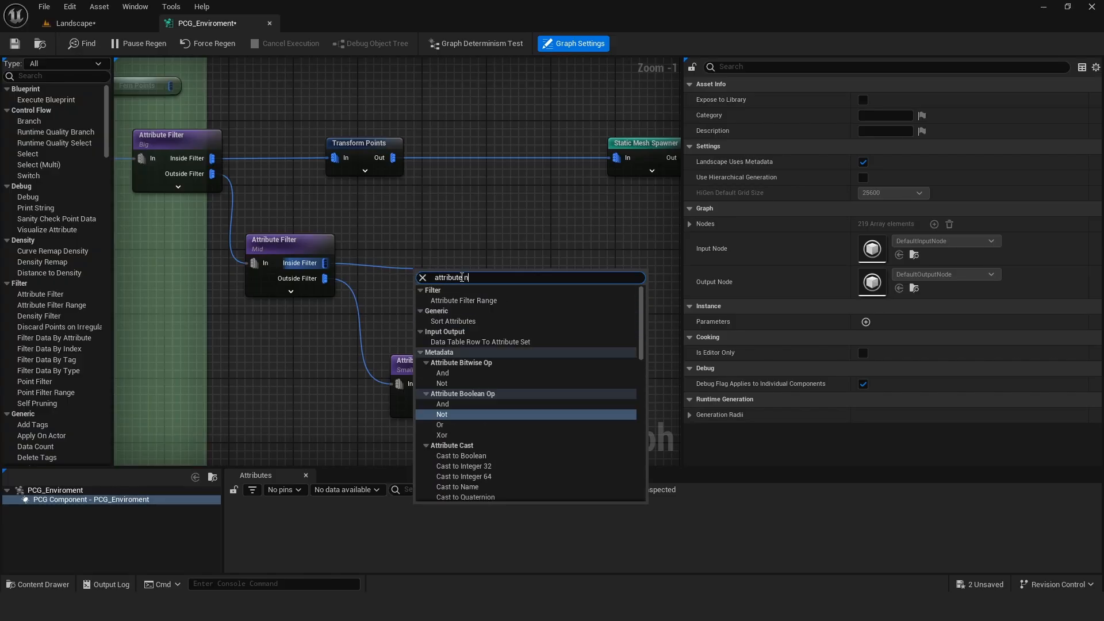
pyautogui.write('oi')
pyautogui.click(452, 299)
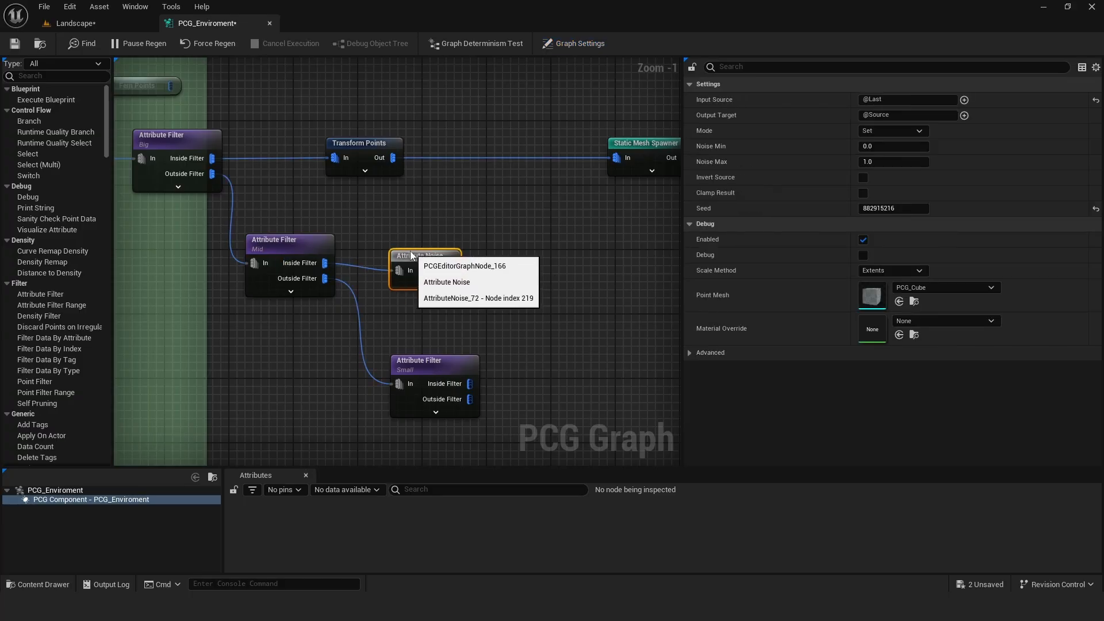
# Add a Density Filter node connected to the output of the Mid branch's Attribute Noise.
pyautogui.moveTo(450, 262); pyautogui.dragTo(506, 255)
pyautogui.write('filter')
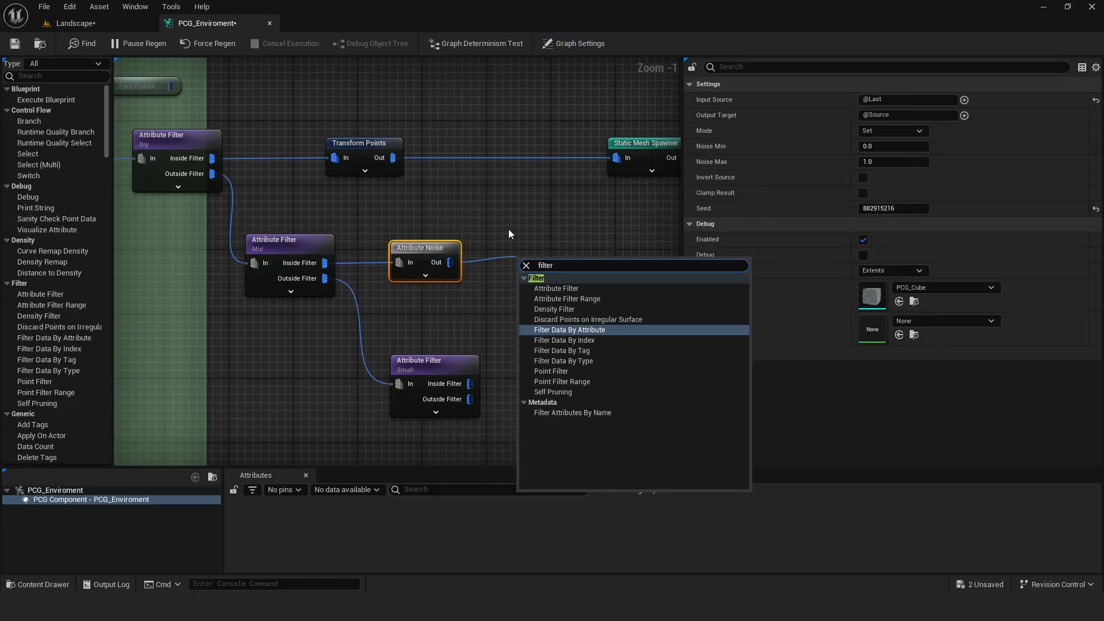
pyautogui.click(552, 310)
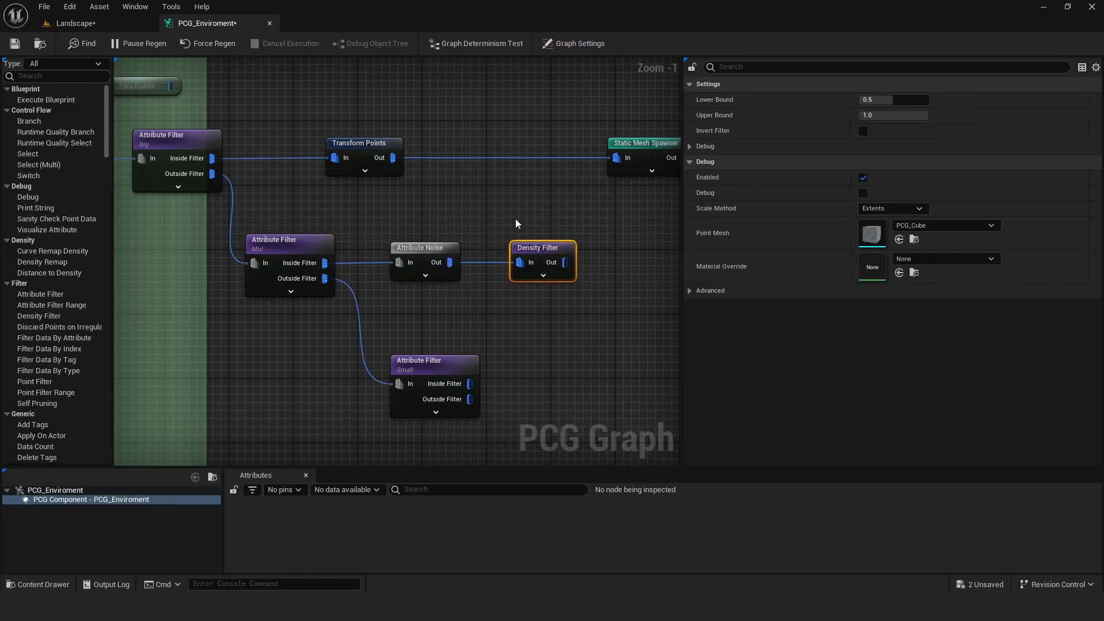
pyautogui.moveTo(461, 189); pyautogui.dragTo(345, 201, button='right')
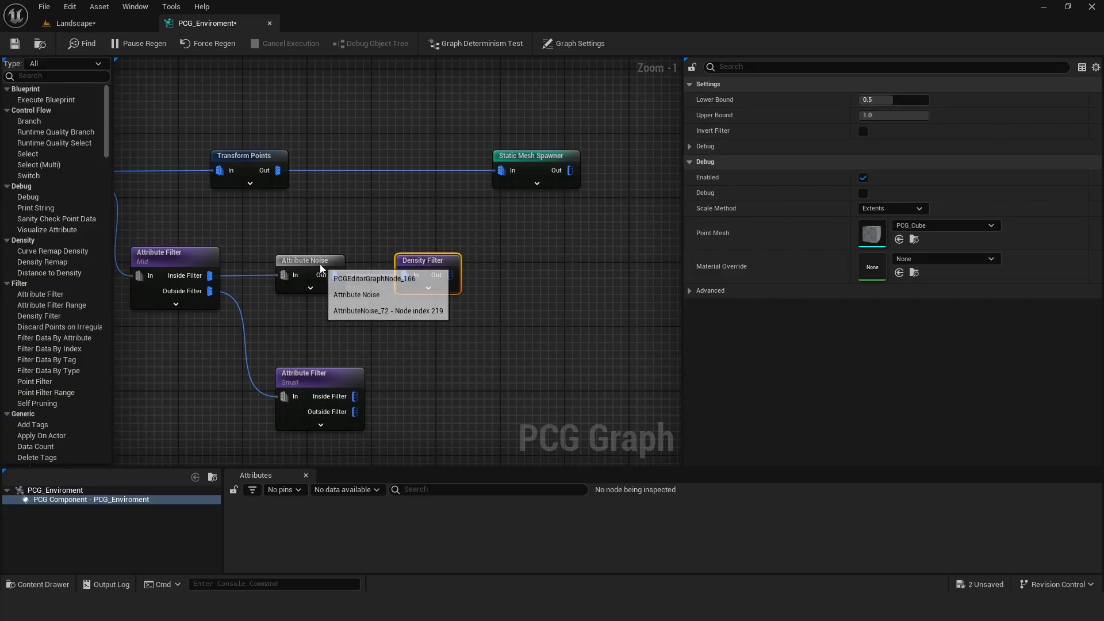
pyautogui.moveTo(456, 230); pyautogui.dragTo(396, 209, button='right')
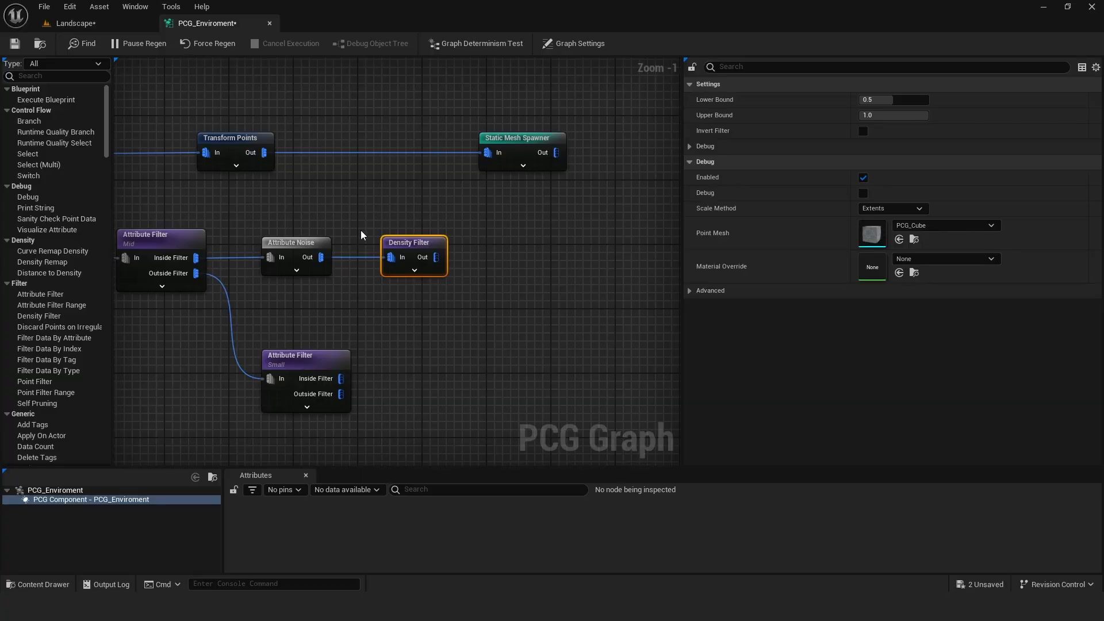
# Add a copy of the Big branch's Transform Points node after the Mid branch's Density Filter and connect it.
pyautogui.click(235, 148)
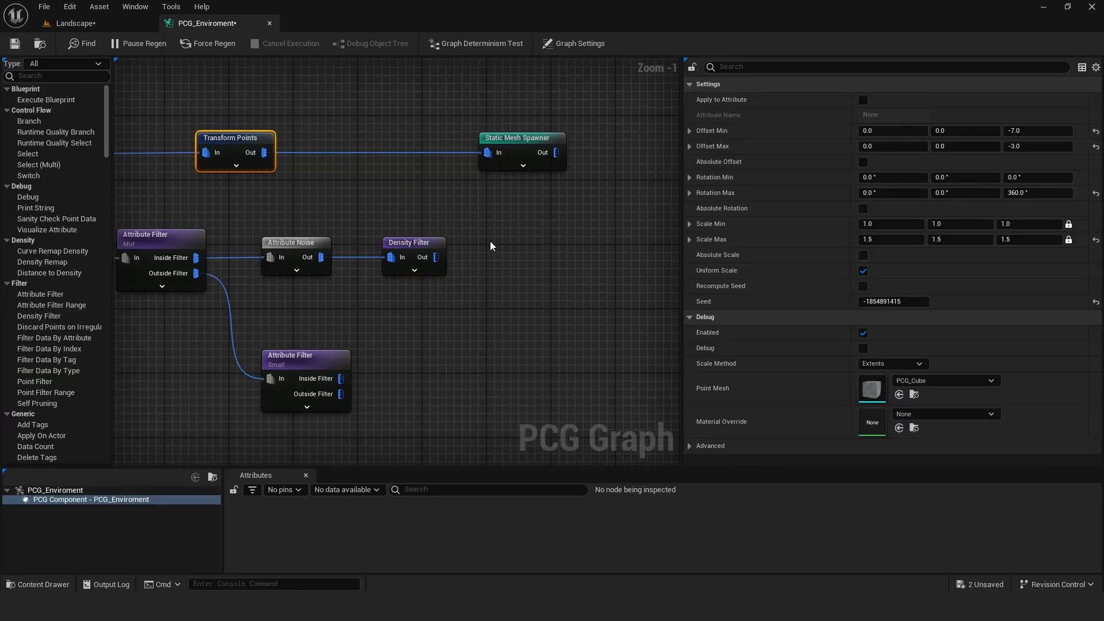
pyautogui.click(526, 207)
pyautogui.click(235, 149)
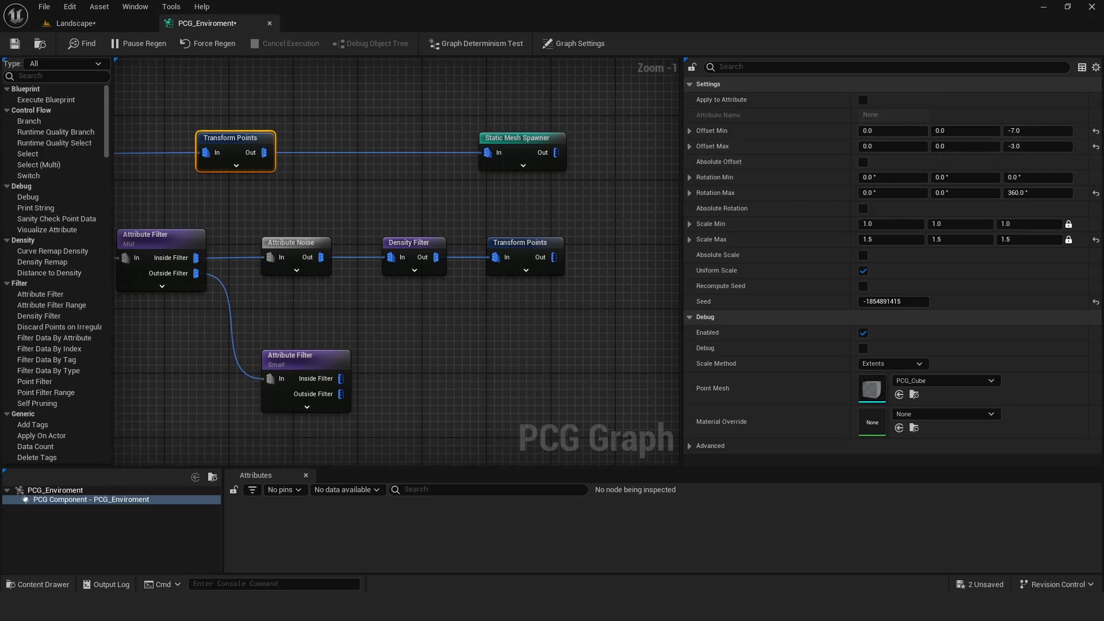
# Reset Offset Min and Offset Max on the Mid Transform Points and connect its output to the Static Mesh Spawner.
pyautogui.click(1096, 148)
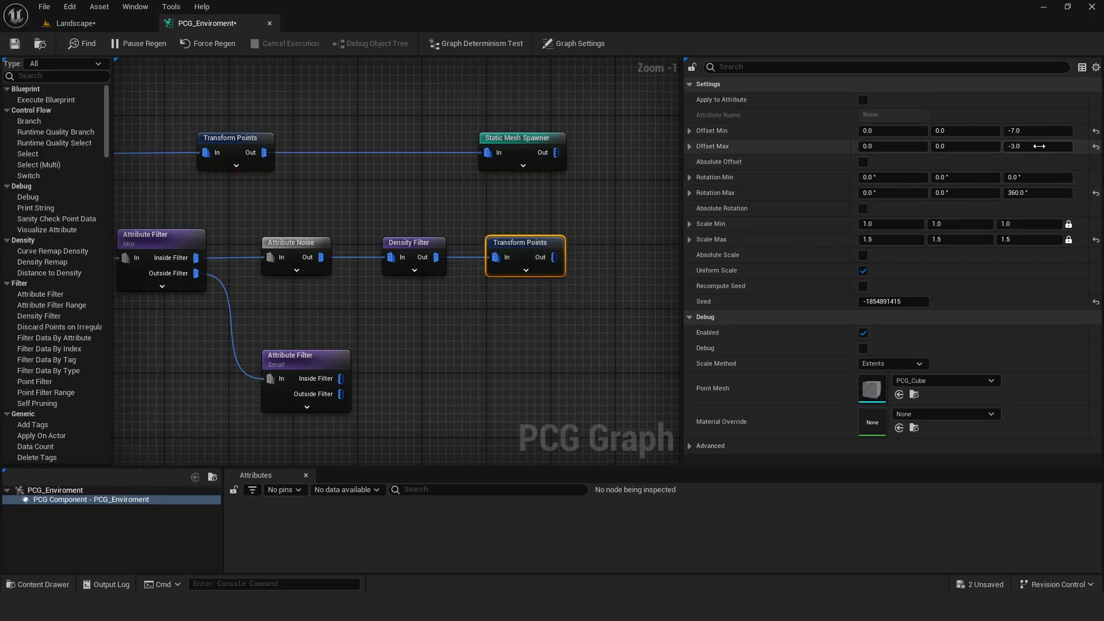
pyautogui.click(1095, 131)
pyautogui.click(1096, 147)
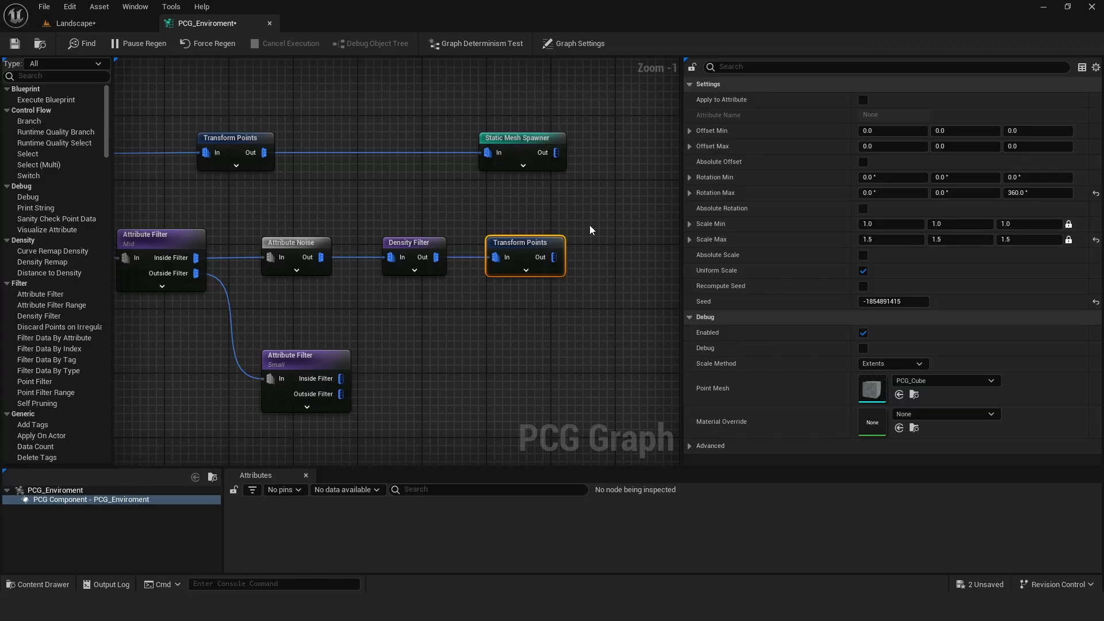
pyautogui.moveTo(555, 257); pyautogui.dragTo(501, 165)
# Save all changes and inspect the spawned ferns in the Landscape level before returning to the PCG_Enviroment graph.
pyautogui.click(43, 7)
pyautogui.click(71, 75)
pyautogui.click(84, 26)
pyautogui.press('w')
pyautogui.moveTo(368, 258); pyautogui.dragTo(474, 325, button='right')
pyautogui.press('s')
pyautogui.press('w')
pyautogui.press('w')
pyautogui.press('s')
pyautogui.press('w')
pyautogui.press('s')
pyautogui.scroll(1, 374, 282)
pyautogui.click(200, 24)
# Set the X and Y Point Extents to 150.0 on the Surface Sampler that feeds the ferns.
pyautogui.scroll(-1, 377, 209)
pyautogui.moveTo(278, 205); pyautogui.dragTo(568, 236, button='right')
pyautogui.scroll(-4, 378, 208)
pyautogui.moveTo(326, 222); pyautogui.dragTo(543, 249, button='right')
pyautogui.scroll(5, 392, 225)
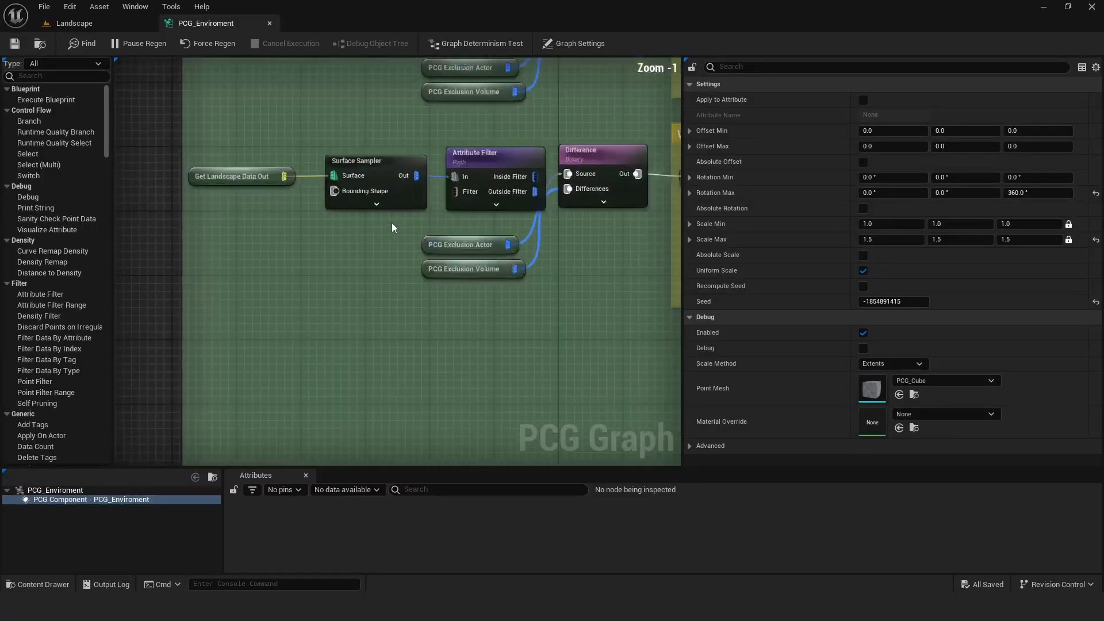
pyautogui.click(367, 171)
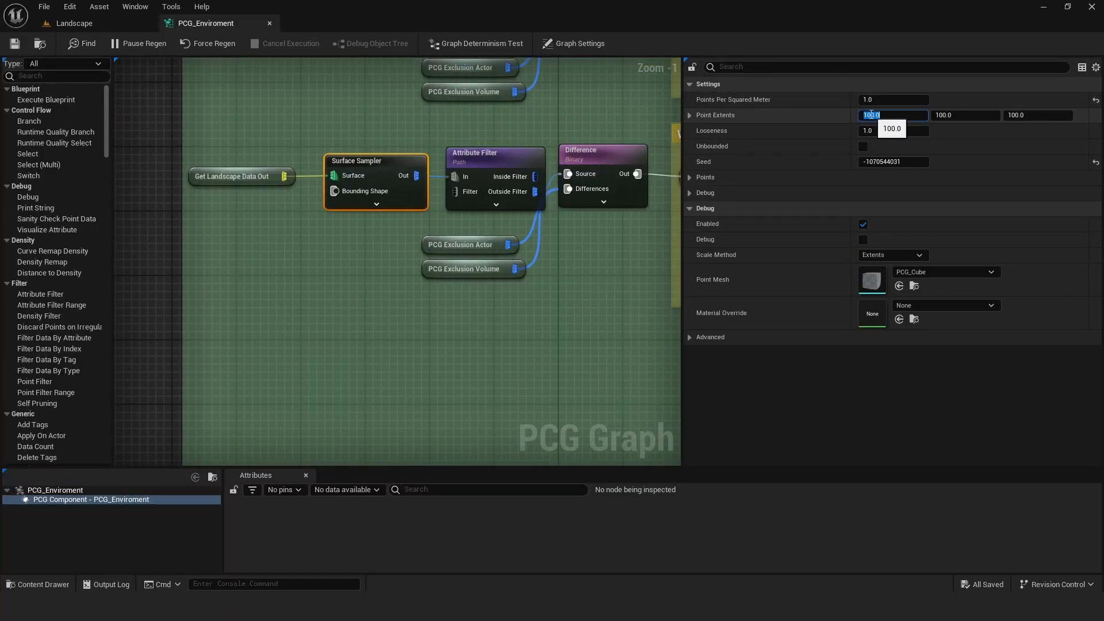
pyautogui.click(906, 152)
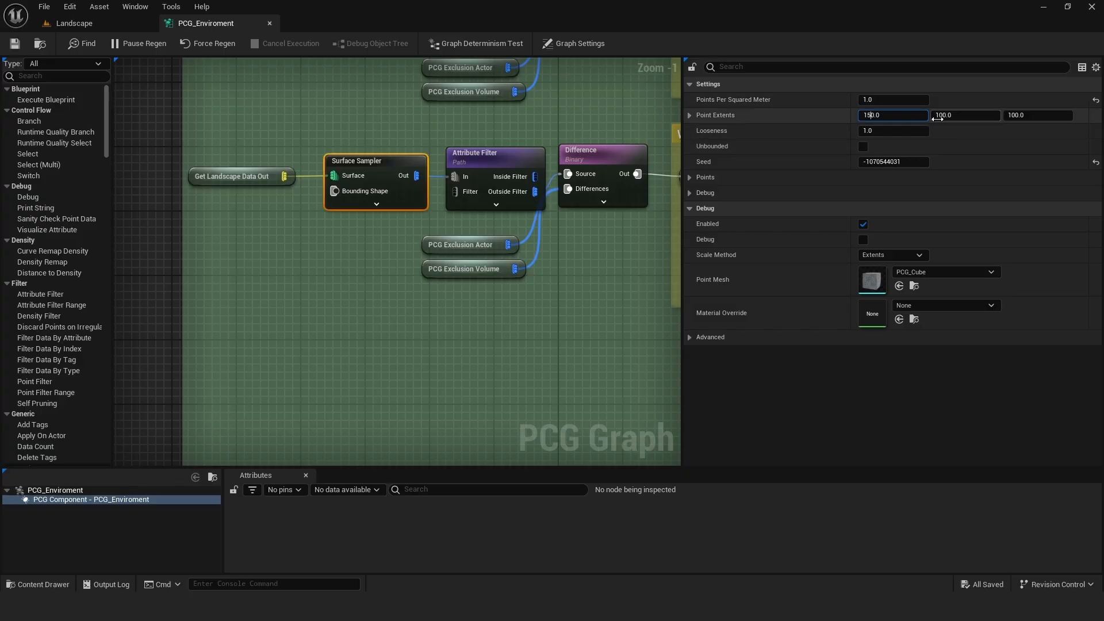
pyautogui.click(945, 114)
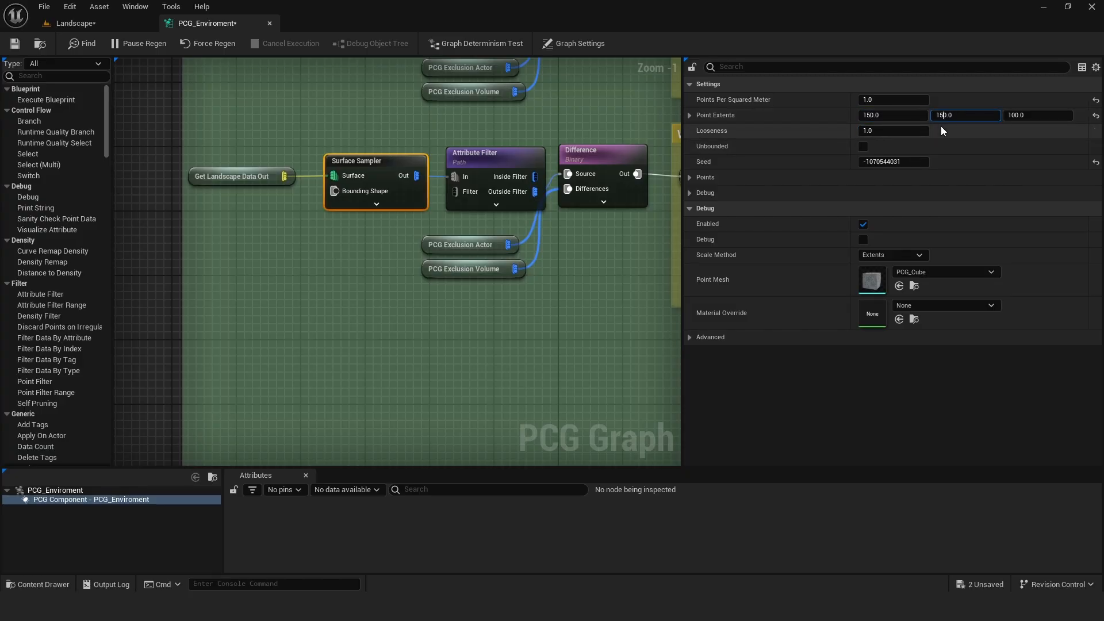
pyautogui.click(835, 121)
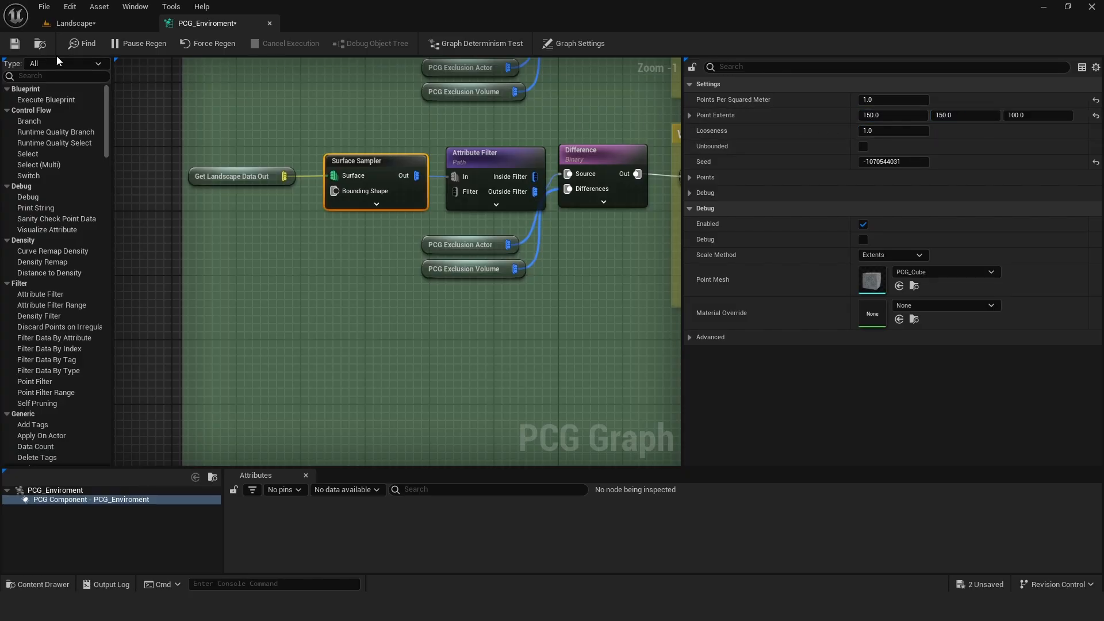
# Save all changes and review the fern spacing in the Landscape level, then reopen the PCG_Enviroment graph.
pyautogui.click(51, 6)
pyautogui.click(70, 74)
pyautogui.click(75, 23)
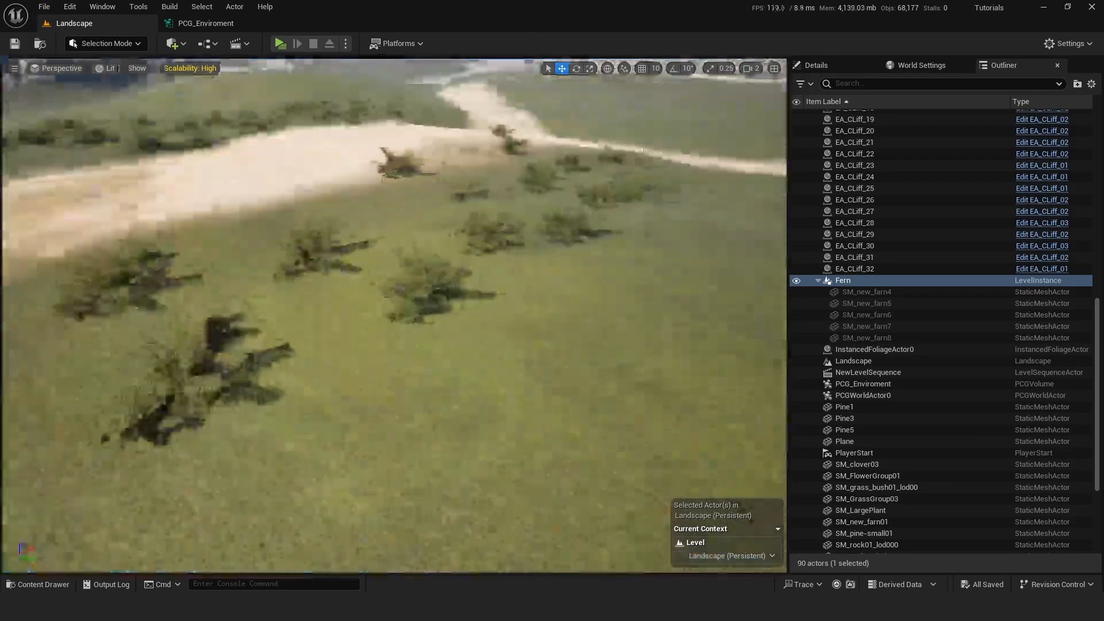
pyautogui.press('w')
pyautogui.scroll(-1, 395, 316)
pyautogui.moveTo(395, 315); pyautogui.dragTo(558, 345, button='right')
pyautogui.press('s')
pyautogui.press('a')
pyautogui.press('s')
pyautogui.press('w')
pyautogui.press('s')
pyautogui.click(205, 23)
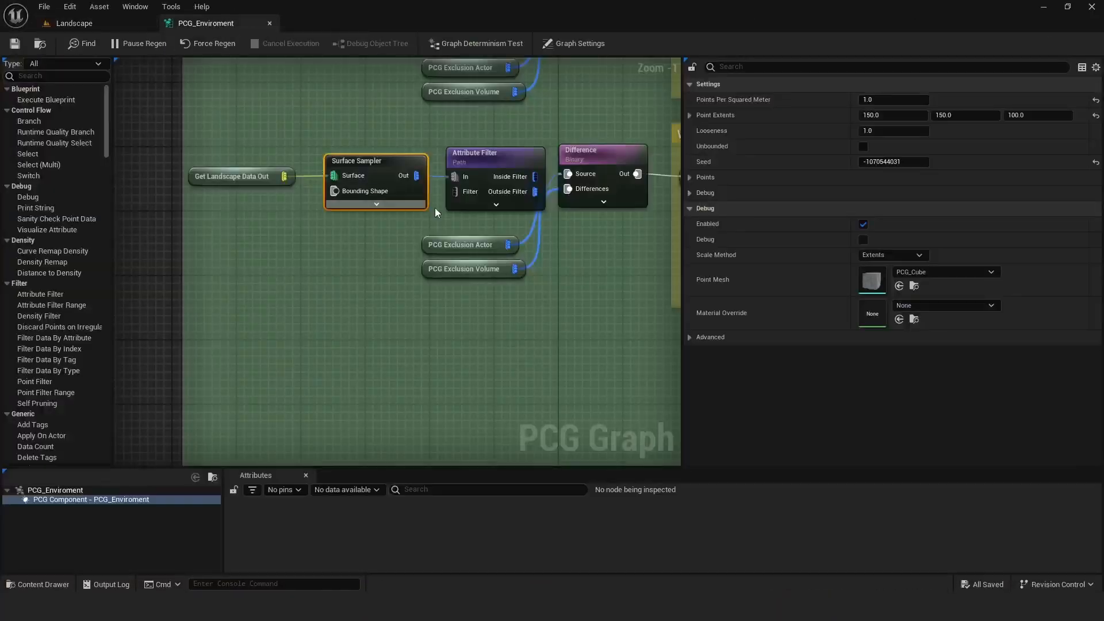
# Undock the PCG_Enviroment graph into a separate window over the Landscape level.
pyautogui.moveTo(644, 164); pyautogui.dragTo(285, 175, button='right')
pyautogui.scroll(-3, 491, 227)
pyautogui.moveTo(632, 268); pyautogui.dragTo(210, 206, button='right')
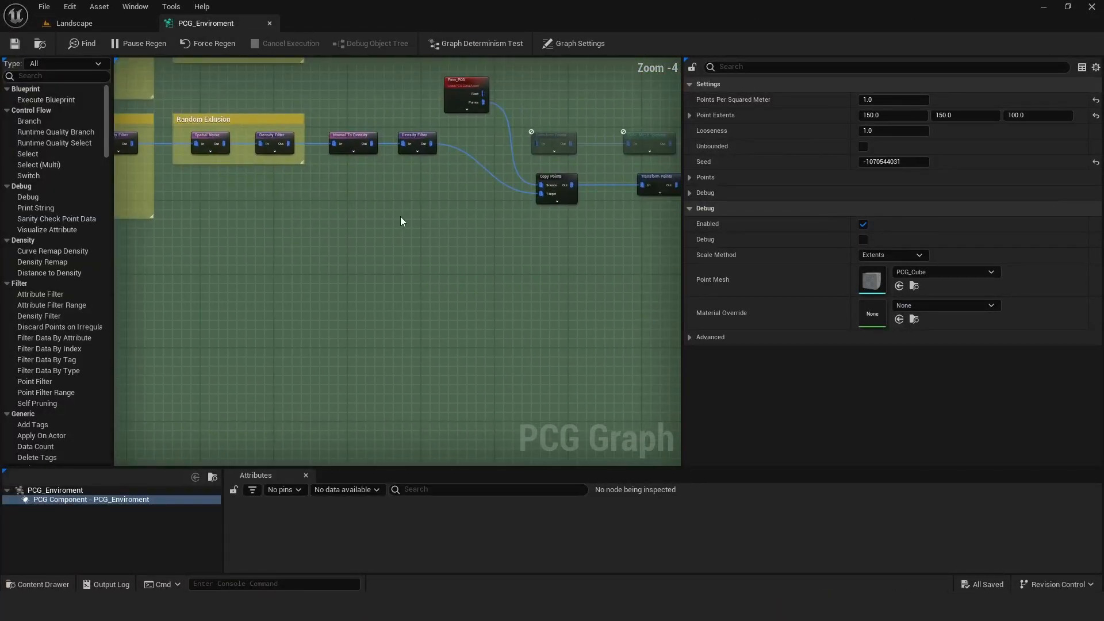
pyautogui.moveTo(512, 199); pyautogui.dragTo(195, 248, button='right')
pyautogui.scroll(2, 196, 247)
pyautogui.moveTo(647, 226); pyautogui.dragTo(208, 274, button='right')
pyautogui.moveTo(187, 22); pyautogui.dragTo(526, 156)
pyautogui.scroll(-2, 650, 262)
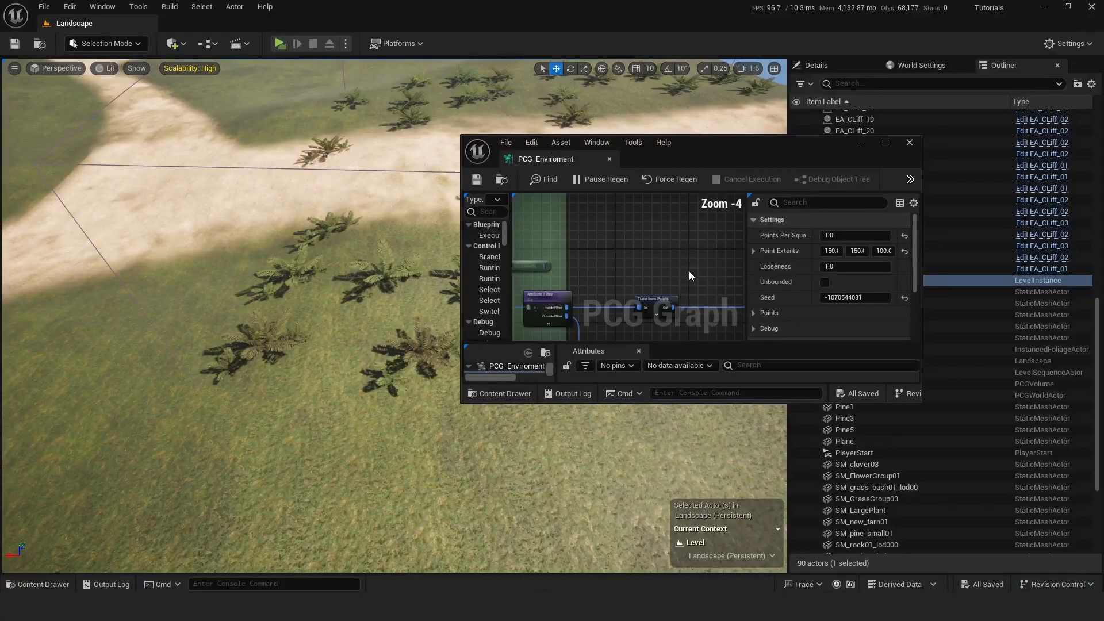
# Try a Lower Bound of about 0.85 on the Mid Density Filter and open the Attribute Noise settings.
pyautogui.moveTo(689, 271); pyautogui.dragTo(558, 235, button='right')
pyautogui.click(563, 255)
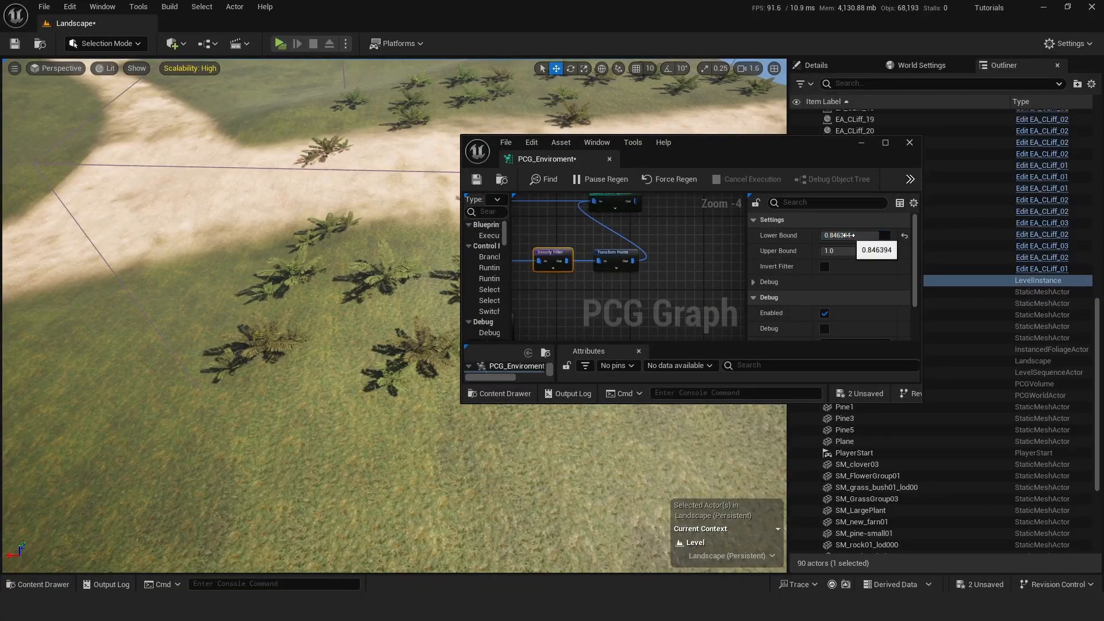
pyautogui.moveTo(478, 256); pyautogui.dragTo(587, 254, button='right')
pyautogui.click(590, 257)
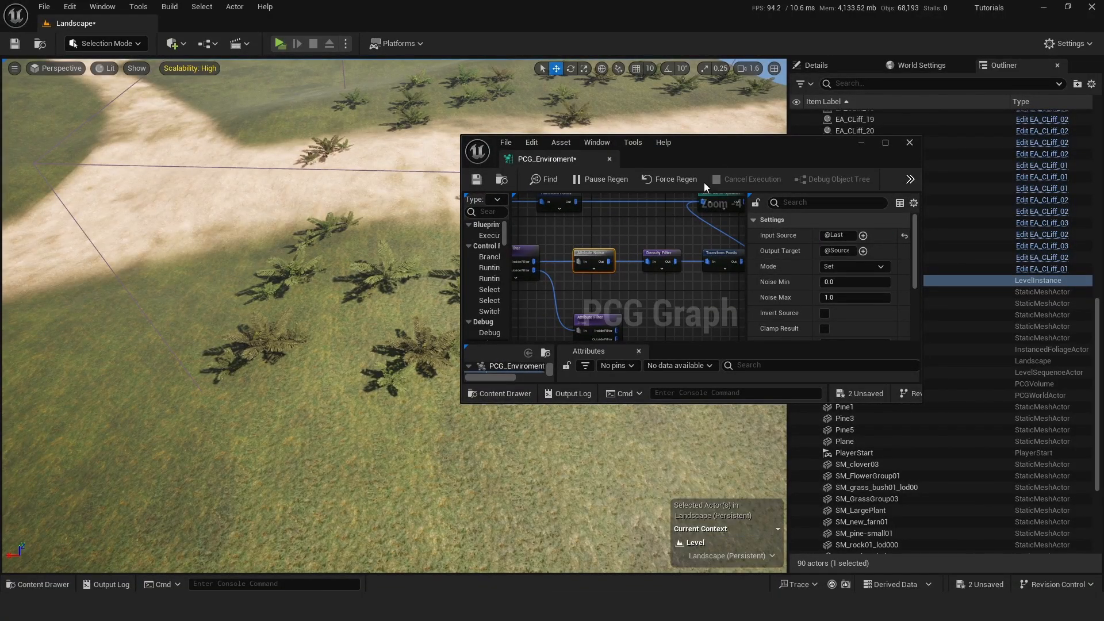
# Dock the PCG_Enviroment graph back among the tabs and check the Input Source of the disabled Attribute Noise in the grey group.
pyautogui.moveTo(549, 159); pyautogui.dragTo(310, 26)
pyautogui.moveTo(249, 147); pyautogui.dragTo(551, 293, button='right')
pyautogui.scroll(2, 598, 262)
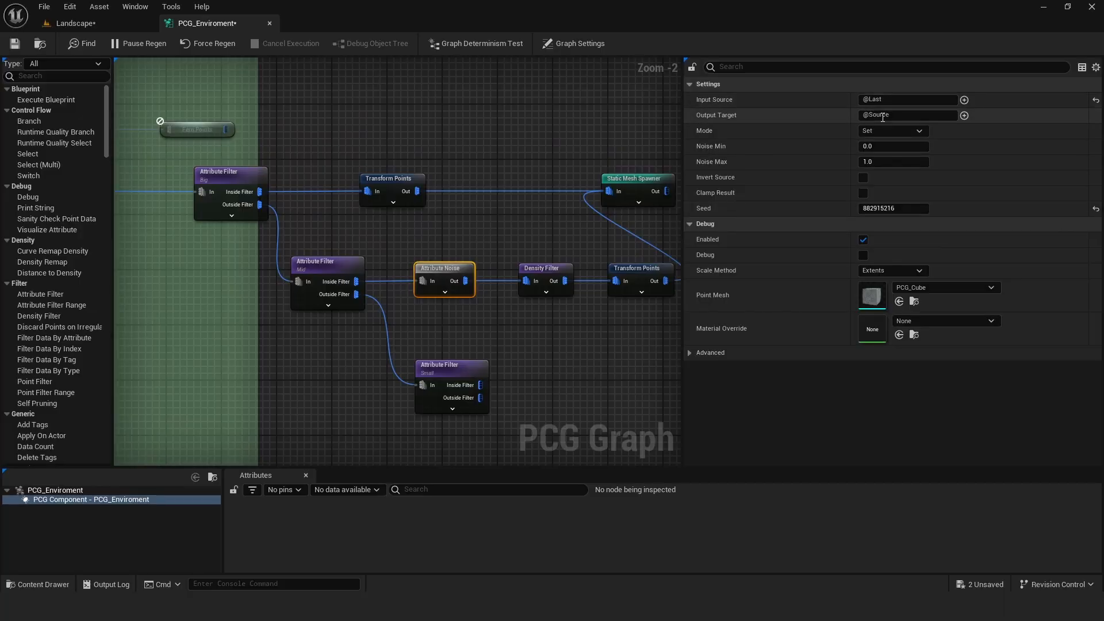
pyautogui.moveTo(606, 124); pyautogui.dragTo(469, 243, button='right')
pyautogui.scroll(-3, 469, 243)
pyautogui.moveTo(610, 195); pyautogui.dragTo(425, 302, button='right')
pyautogui.moveTo(640, 193); pyautogui.dragTo(419, 227, button='right')
pyautogui.scroll(4, 420, 227)
pyautogui.click(323, 206)
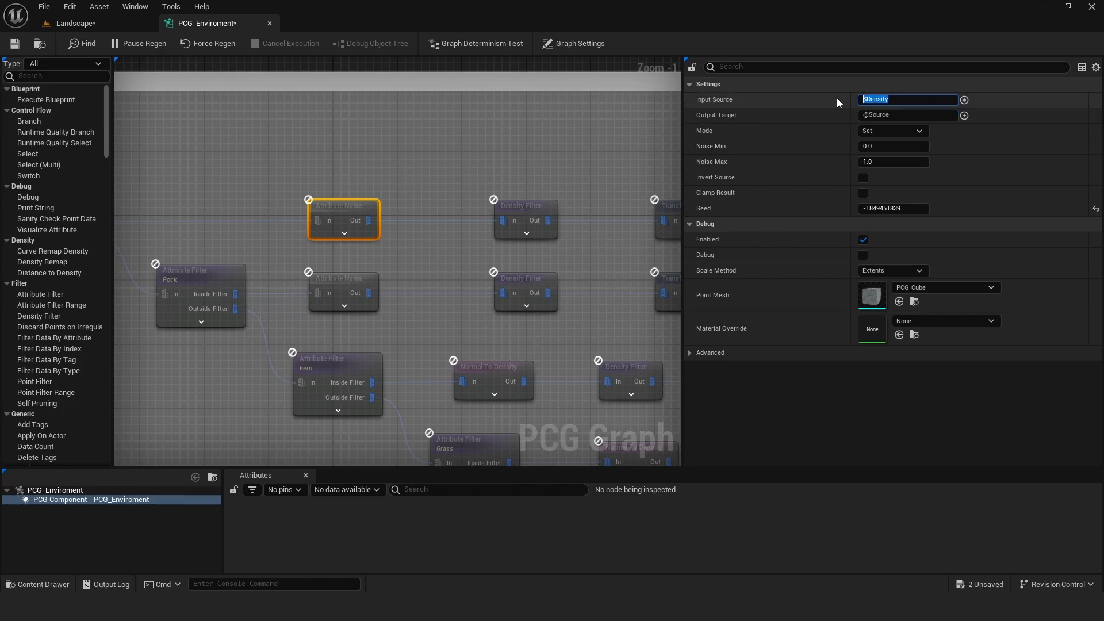
pyautogui.click(309, 180)
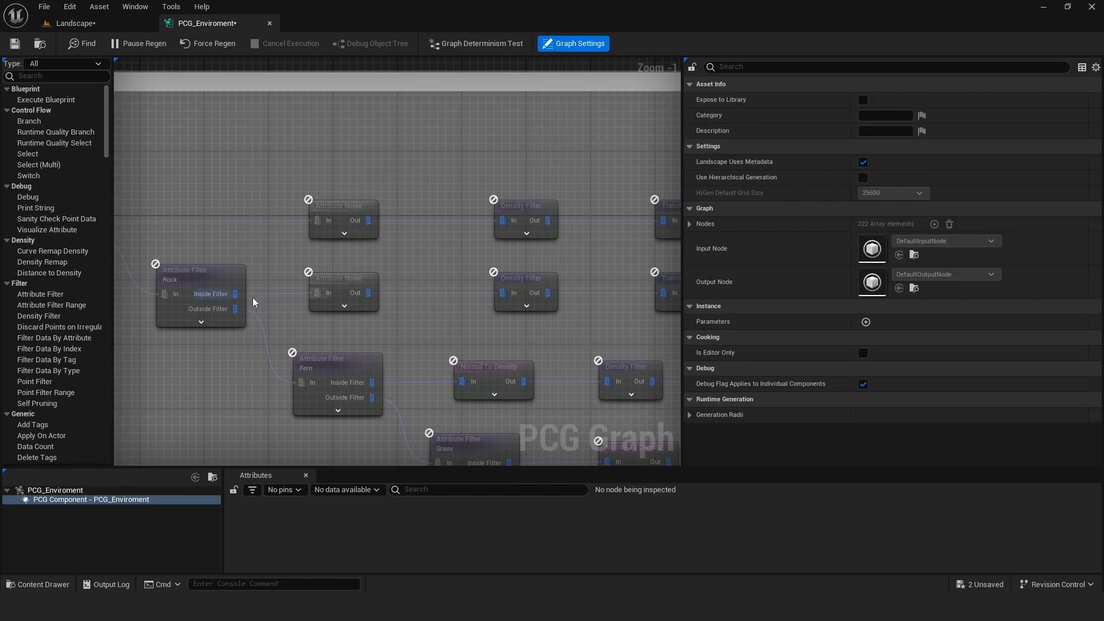
# Set the Mid branch Attribute Noise's Input Source to $Density and save the graph.
pyautogui.moveTo(251, 303); pyautogui.dragTo(456, 98, button='right')
pyautogui.scroll(-4, 422, 295)
pyautogui.scroll(1, 486, 286)
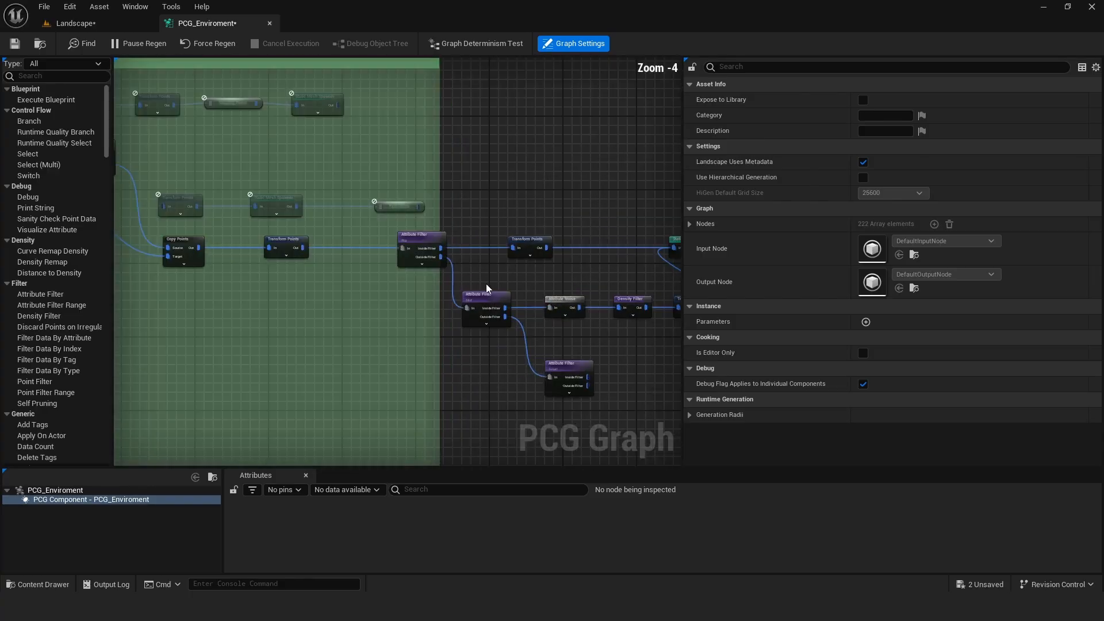
pyautogui.click(454, 307)
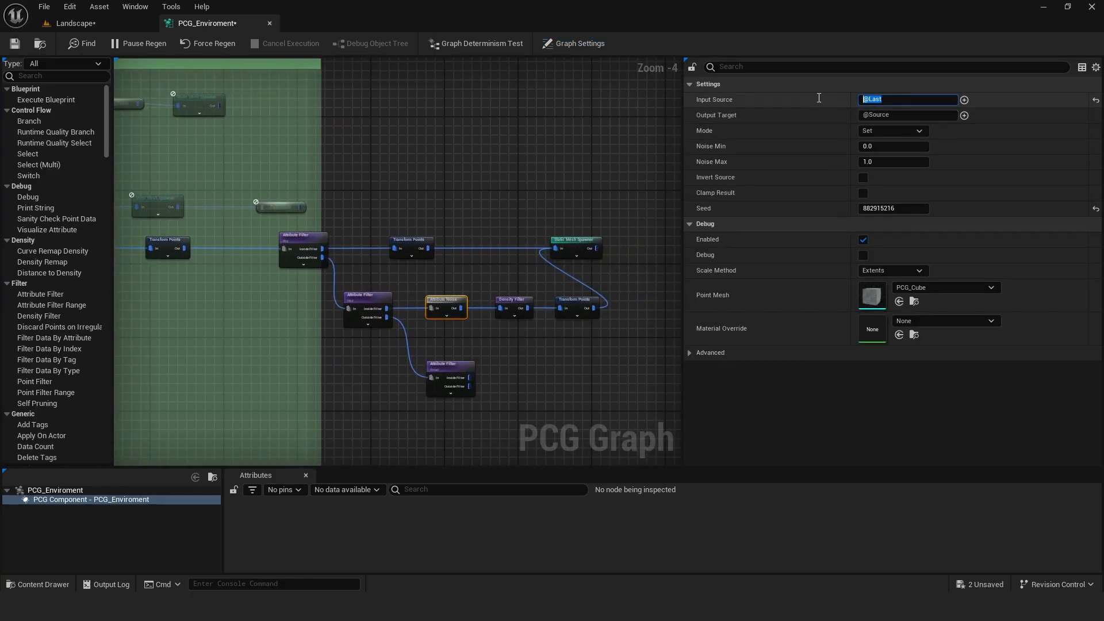
pyautogui.write('$Density')
pyautogui.press('Return')
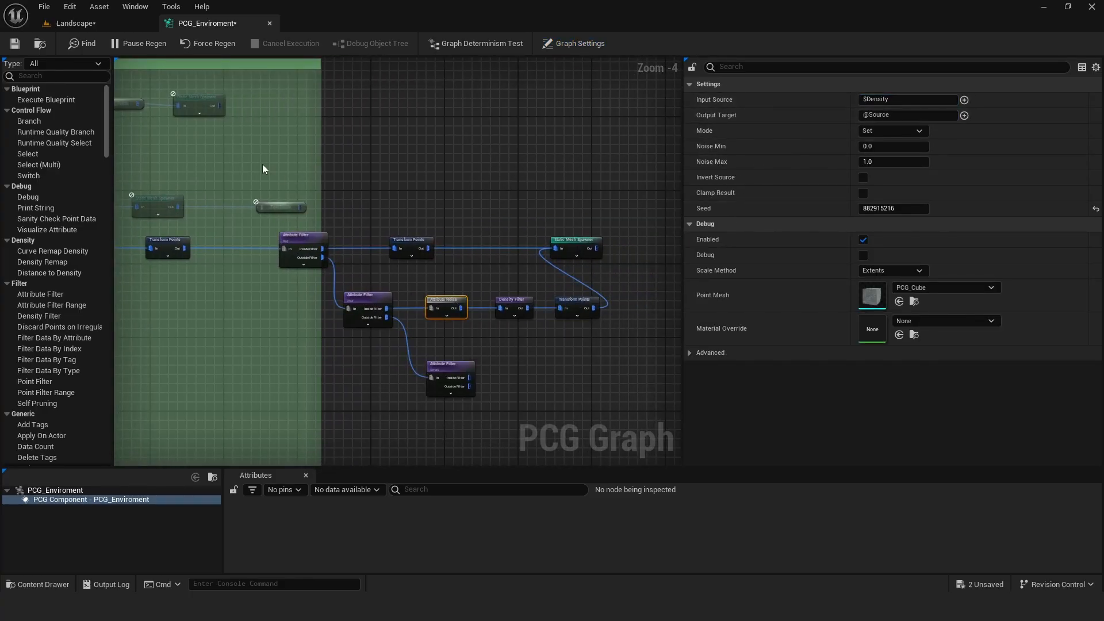
pyautogui.click(15, 44)
# Compare the grey group's Attribute Noise settings with the Mid branch's Attribute Noise and save all changes.
pyautogui.scroll(-2, 186, 291)
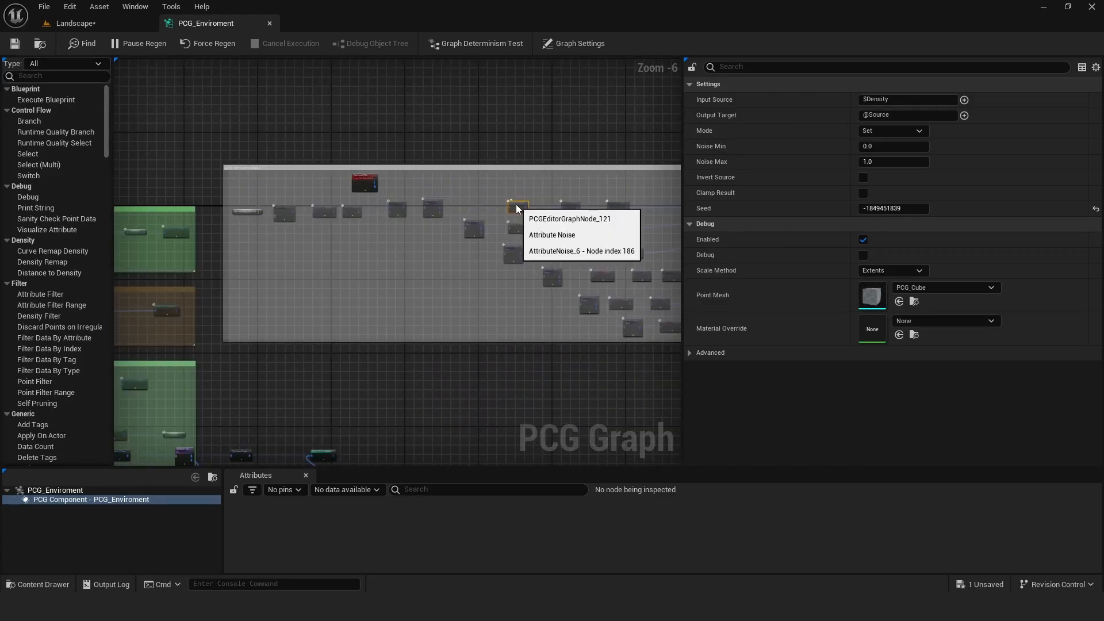
pyautogui.moveTo(333, 322); pyautogui.dragTo(599, 209, button='right')
pyautogui.scroll(4, 484, 341)
pyautogui.moveTo(589, 389); pyautogui.dragTo(394, 251, button='right')
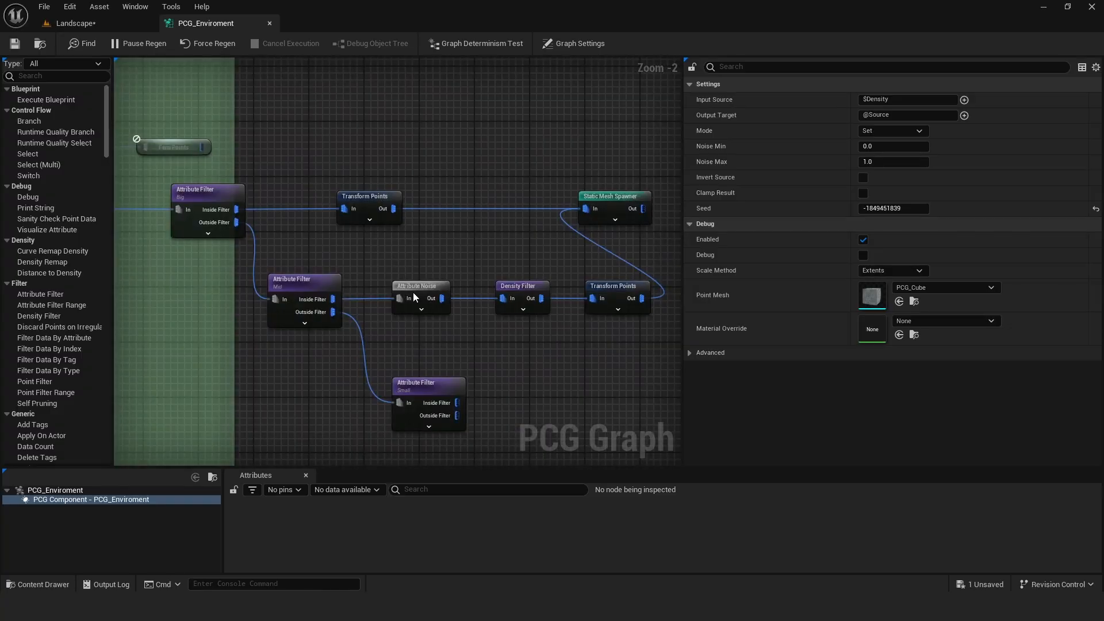
pyautogui.click(44, 6)
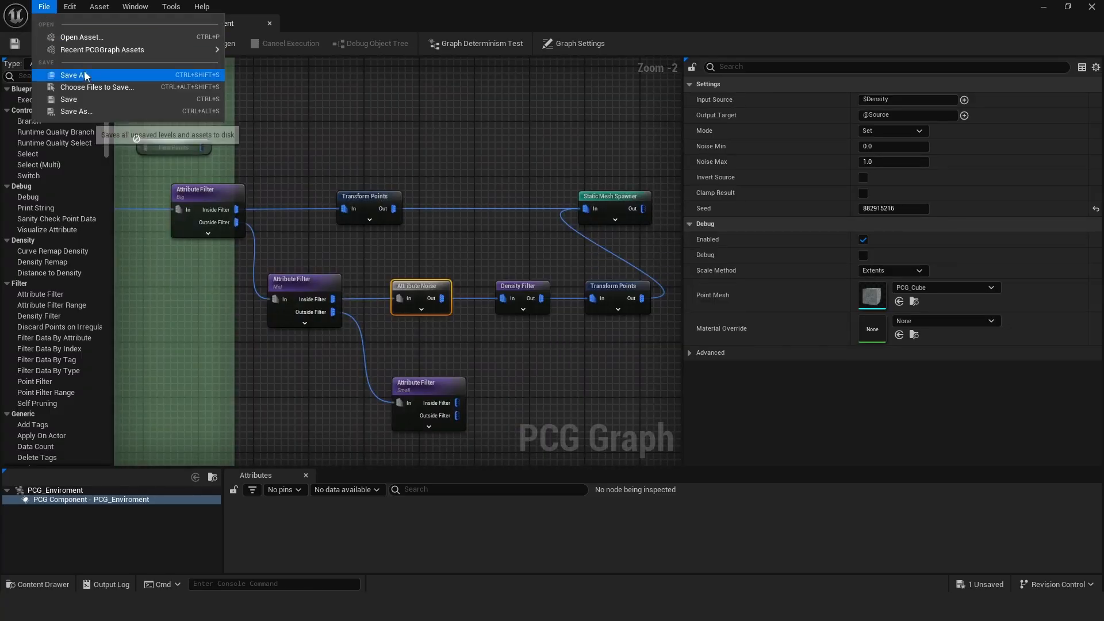
pyautogui.click(63, 76)
# Recheck the $Density entry in the Mid Attribute Noise's Input Source and reselect the node.
pyautogui.moveTo(503, 210); pyautogui.dragTo(413, 234, button='right')
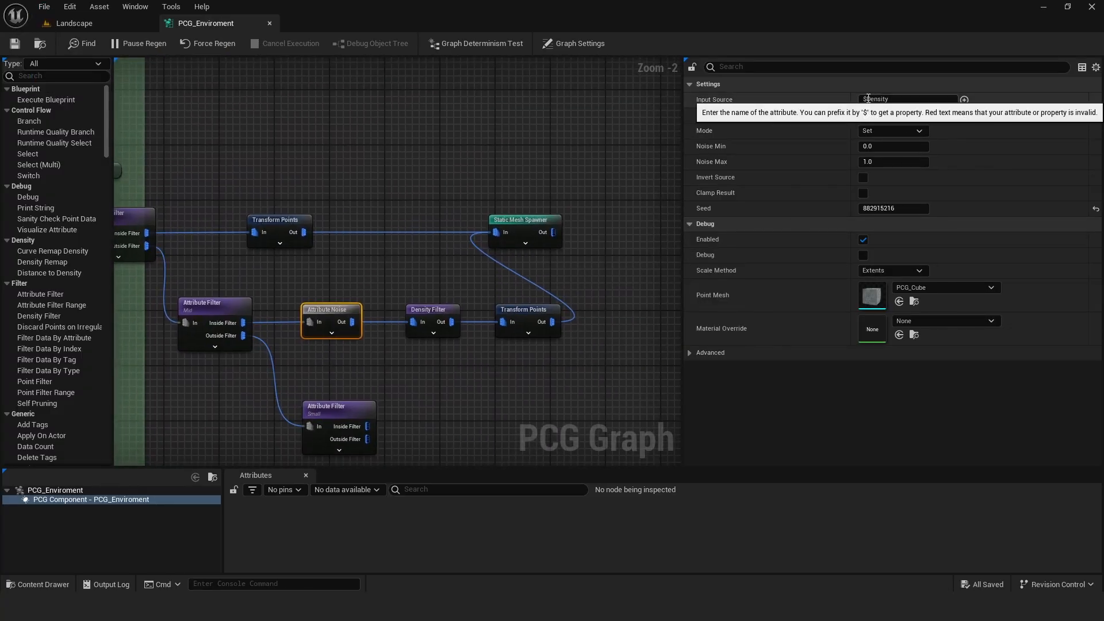
pyautogui.moveTo(867, 99); pyautogui.dragTo(854, 101)
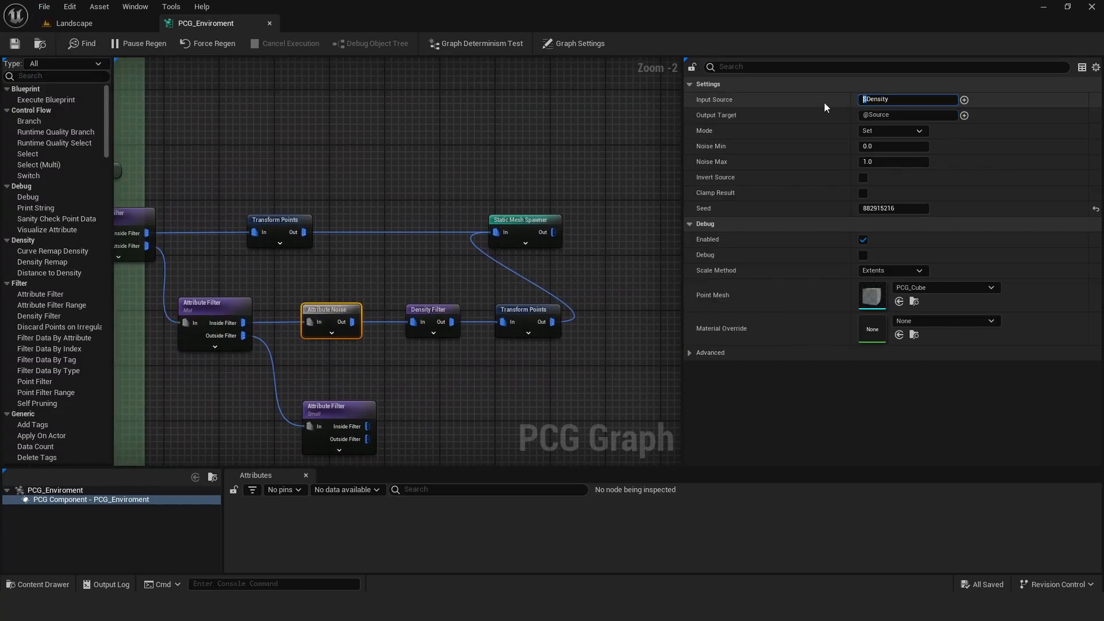
pyautogui.click(557, 151)
pyautogui.click(328, 316)
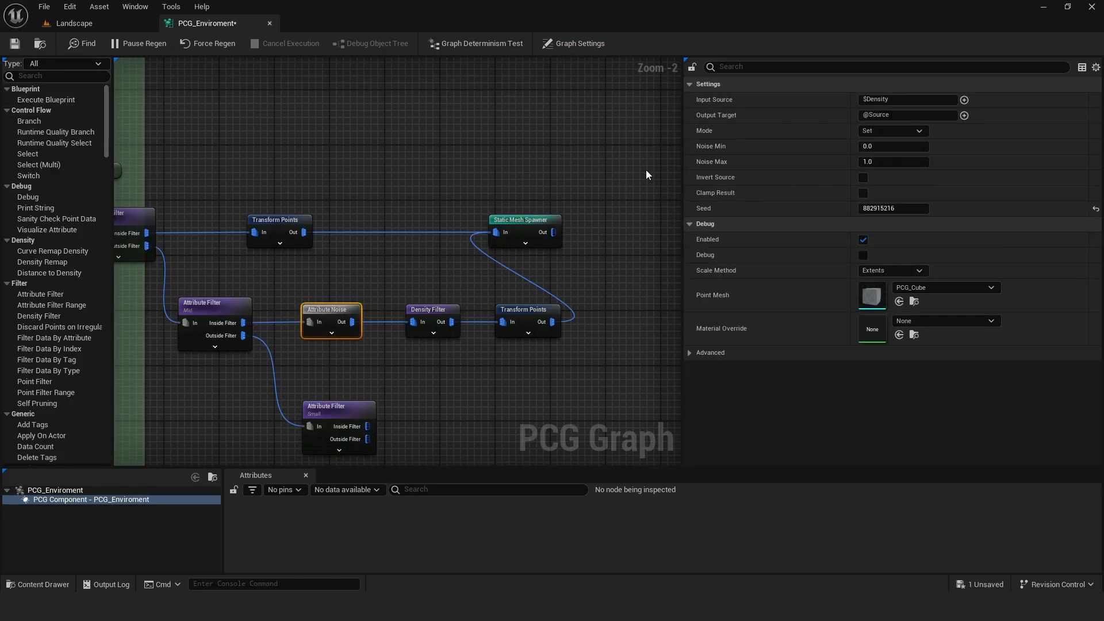
# Save all changes and view the updated ferns in the Landscape level, then go back to the PCG_Enviroment graph.
pyautogui.click(45, 7)
pyautogui.click(83, 75)
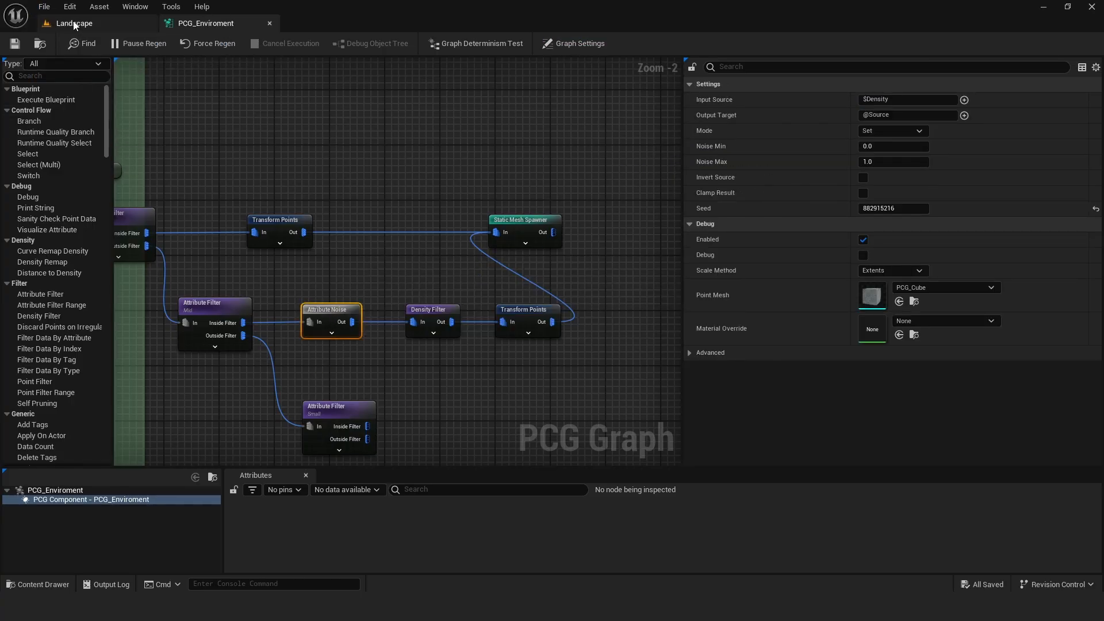
pyautogui.click(74, 23)
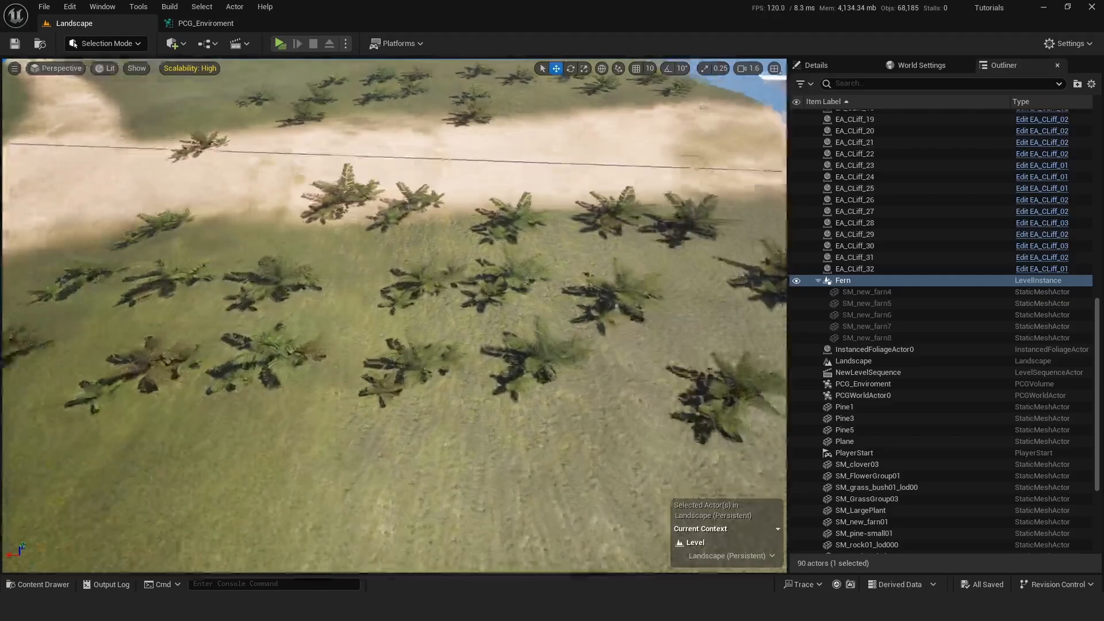
pyautogui.moveTo(368, 316); pyautogui.dragTo(254, 77, button='right')
pyautogui.click(211, 26)
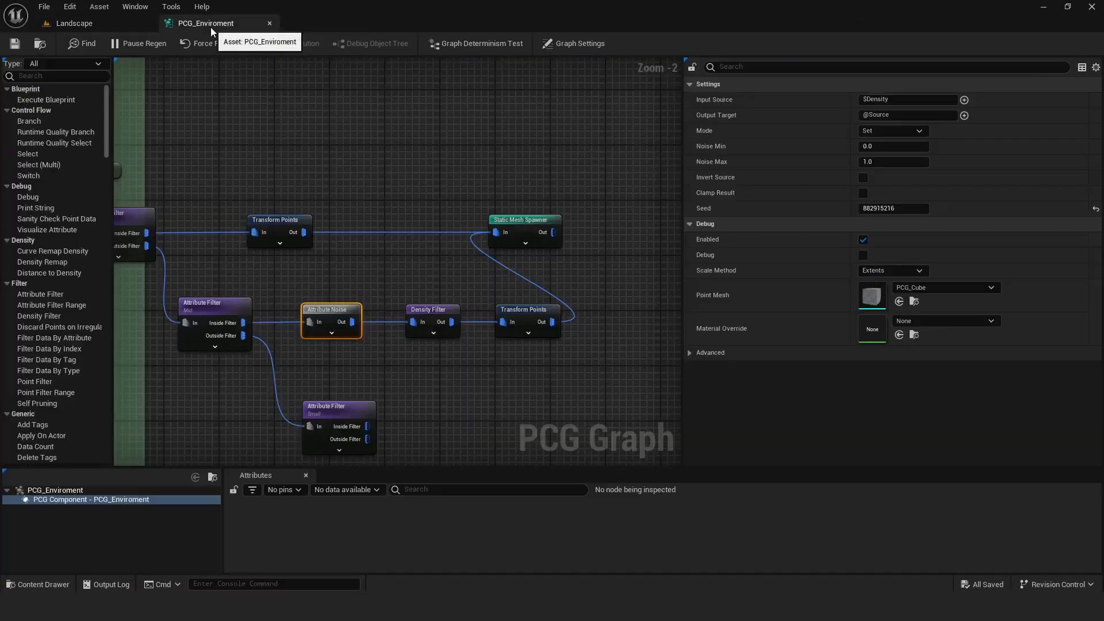
# Float the PCG_Enviroment graph over the level and set the Mid Density Filter's Lower Bound to about 0.36.
pyautogui.moveTo(209, 25); pyautogui.dragTo(601, 171)
pyautogui.moveTo(650, 305); pyautogui.dragTo(492, 276, button='right')
pyautogui.moveTo(987, 260); pyautogui.dragTo(964, 261)
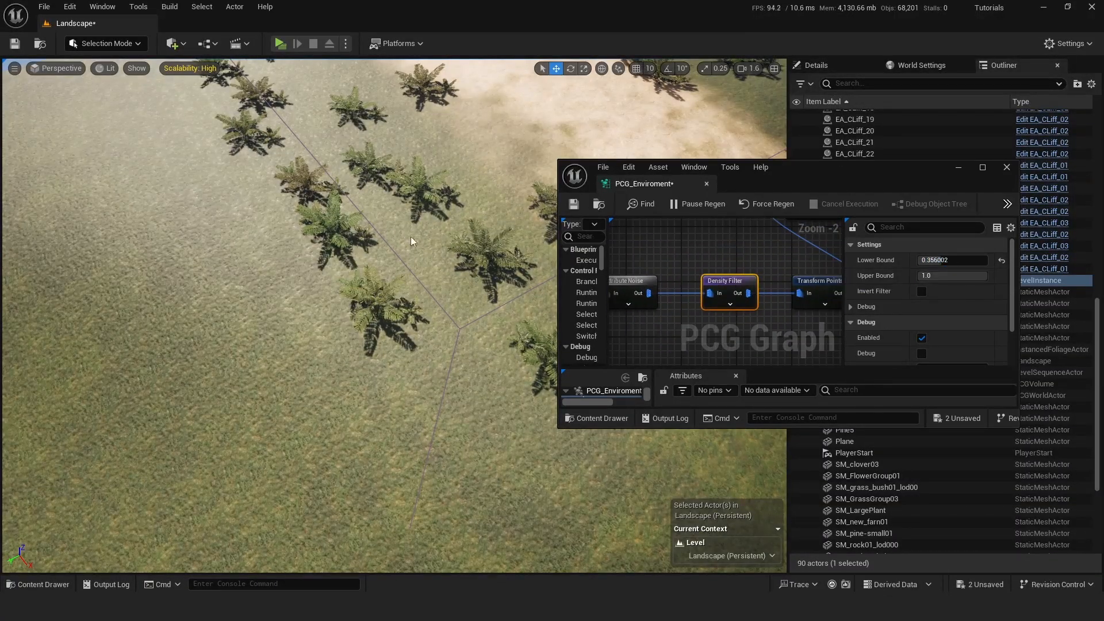
# Lower the Mid Density Filter's Lower Bound to about 0.18, dock the PCG_Enviroment graph and save all changes.
pyautogui.moveTo(410, 242); pyautogui.dragTo(509, 227, button='right')
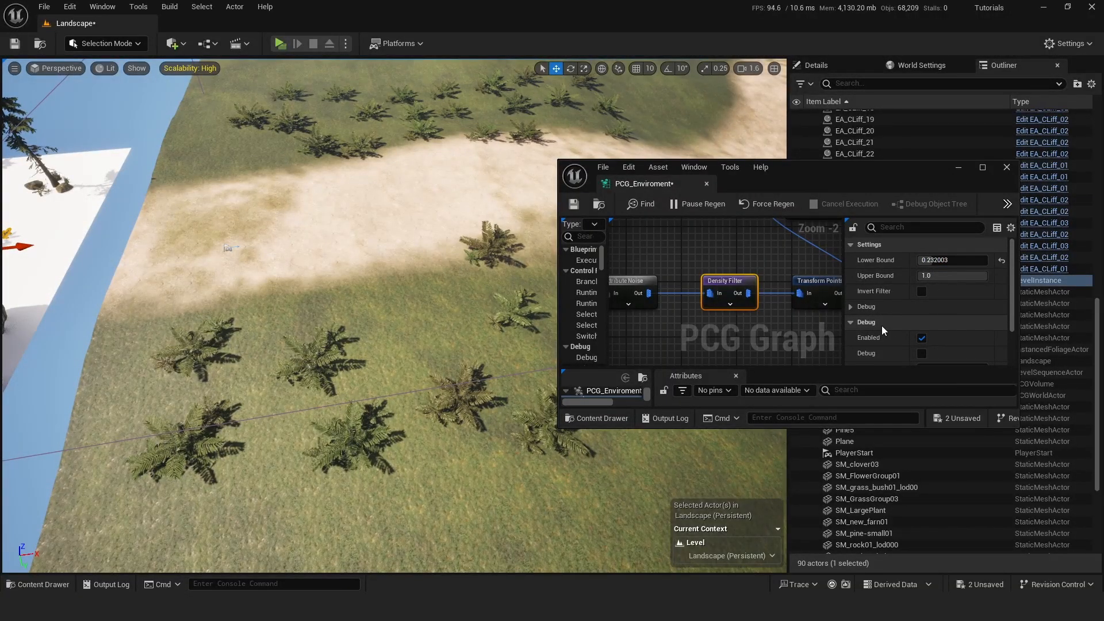
pyautogui.moveTo(936, 260); pyautogui.dragTo(932, 261)
pyautogui.moveTo(460, 287); pyautogui.dragTo(466, 322, button='right')
pyautogui.moveTo(644, 184); pyautogui.dragTo(230, 27)
pyautogui.moveTo(128, 127); pyautogui.dragTo(324, 280, button='right')
pyautogui.click(45, 7)
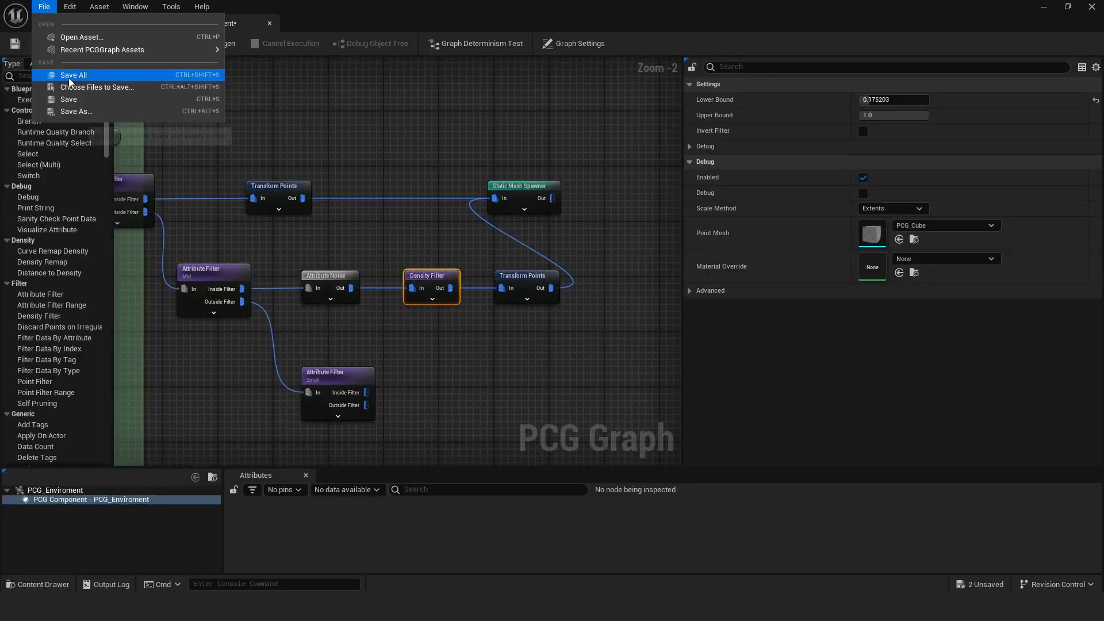
pyautogui.click(69, 78)
# Compare the Mid branch's Attribute Noise with the grey group's Attribute Noise and Density Filter settings.
pyautogui.moveTo(673, 72); pyautogui.dragTo(630, 131, button='right')
pyautogui.click(262, 347)
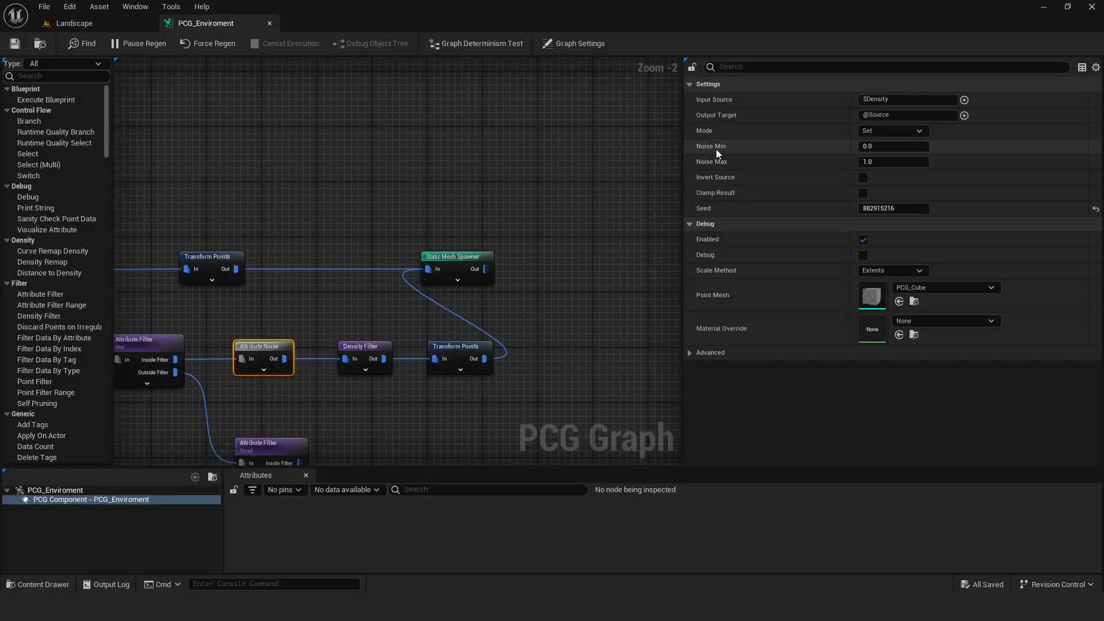
pyautogui.moveTo(659, 86); pyautogui.dragTo(374, 460, button='right')
pyautogui.click(251, 95)
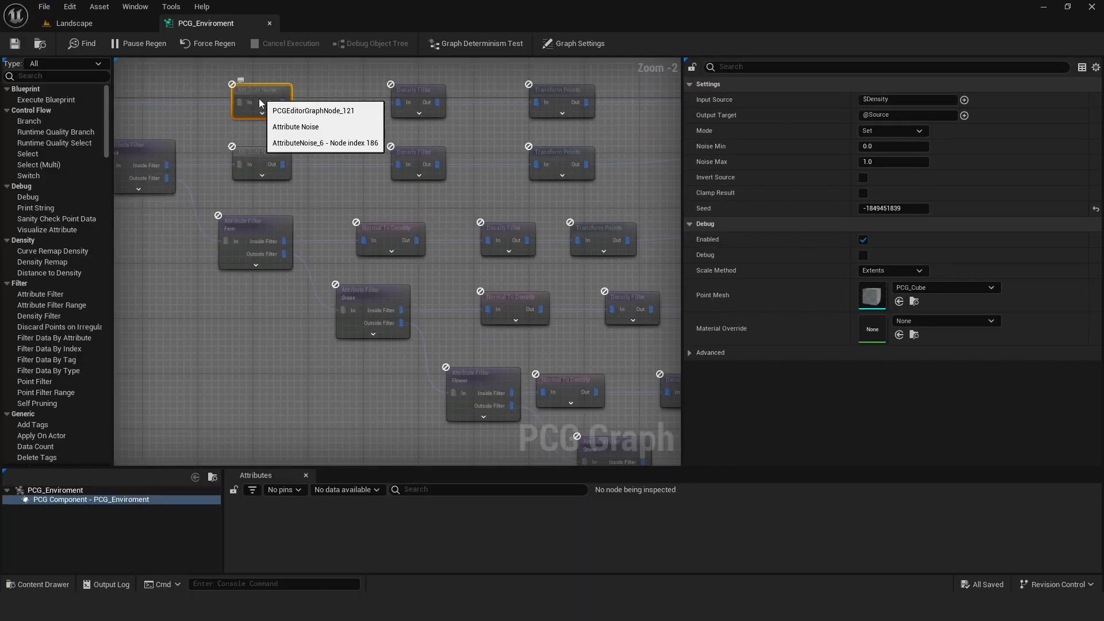
pyautogui.moveTo(266, 157); pyautogui.dragTo(483, 170, button='right')
pyautogui.click(483, 170)
pyautogui.moveTo(541, 226); pyautogui.dragTo(478, 234, button='right')
pyautogui.scroll(-2, 458, 226)
pyautogui.click(489, 201)
pyautogui.moveTo(368, 448); pyautogui.dragTo(488, 276, button='right')
# Enable Invert Filter on the Mid Density Filter, save the graph and view the ferns in the Landscape level.
pyautogui.scroll(2, 452, 277)
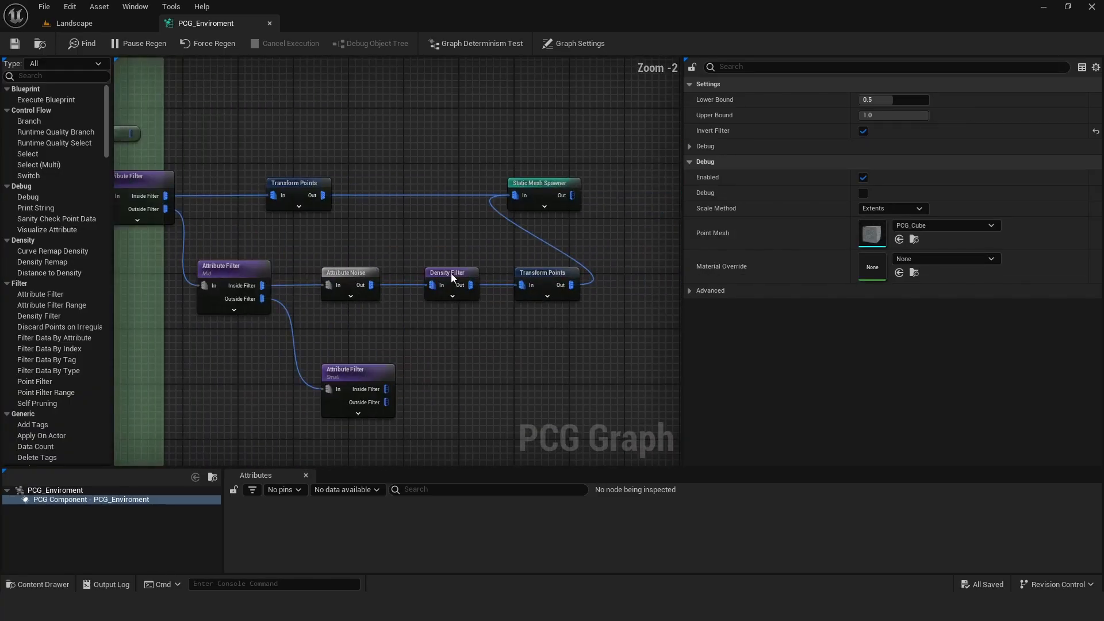
pyautogui.click(863, 130)
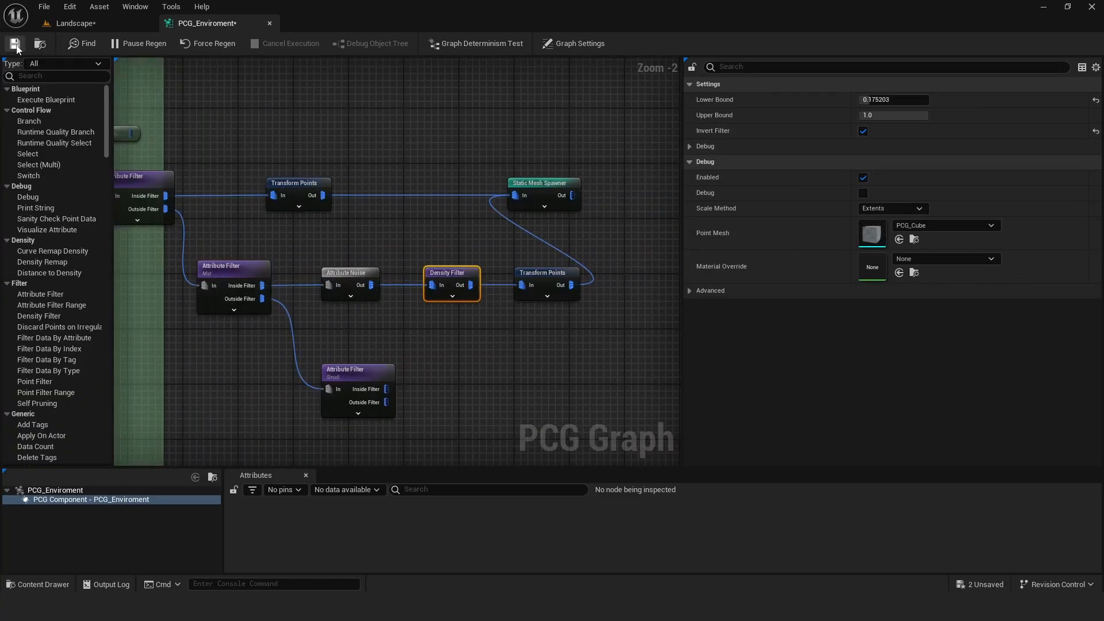
pyautogui.click(15, 43)
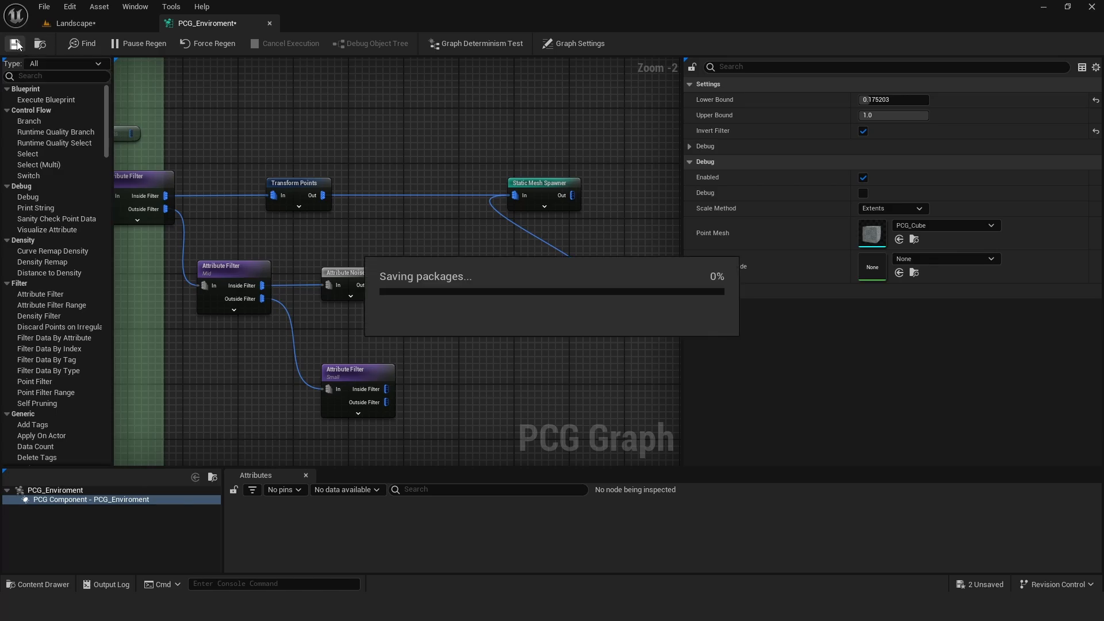
pyautogui.click(78, 24)
pyautogui.press('d')
pyautogui.moveTo(356, 294); pyautogui.dragTo(170, 305, button='right')
# Float the PCG_Enviroment graph over the level, reset the Mid Density Filter's Lower Bound to 0.5 and save.
pyautogui.click(202, 24)
pyautogui.moveTo(202, 24); pyautogui.dragTo(673, 197)
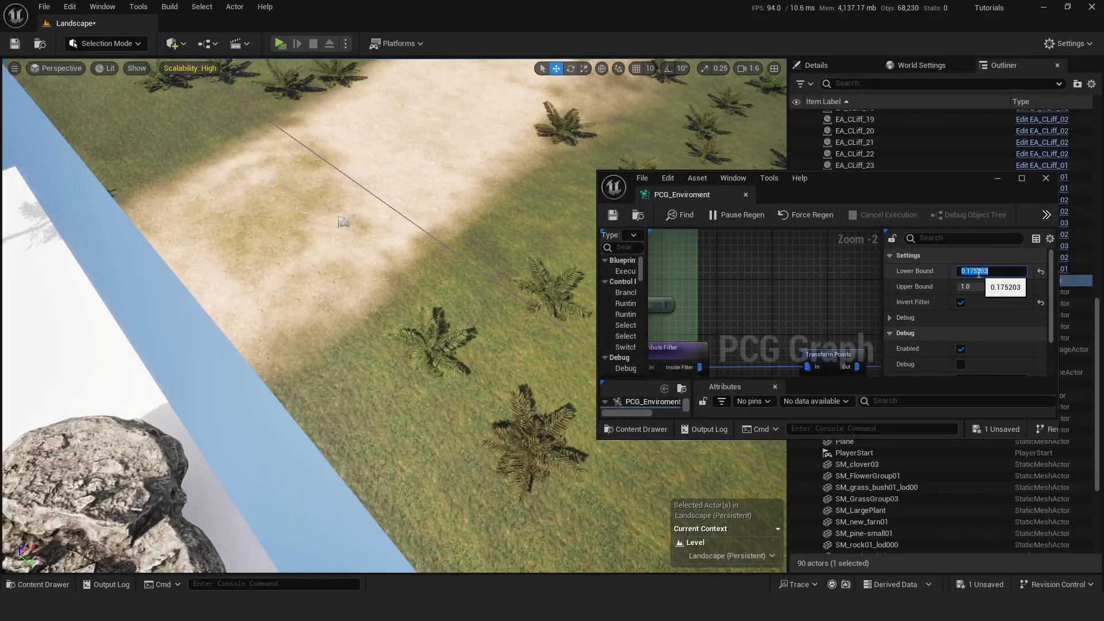
pyautogui.click(808, 298)
pyautogui.click(612, 214)
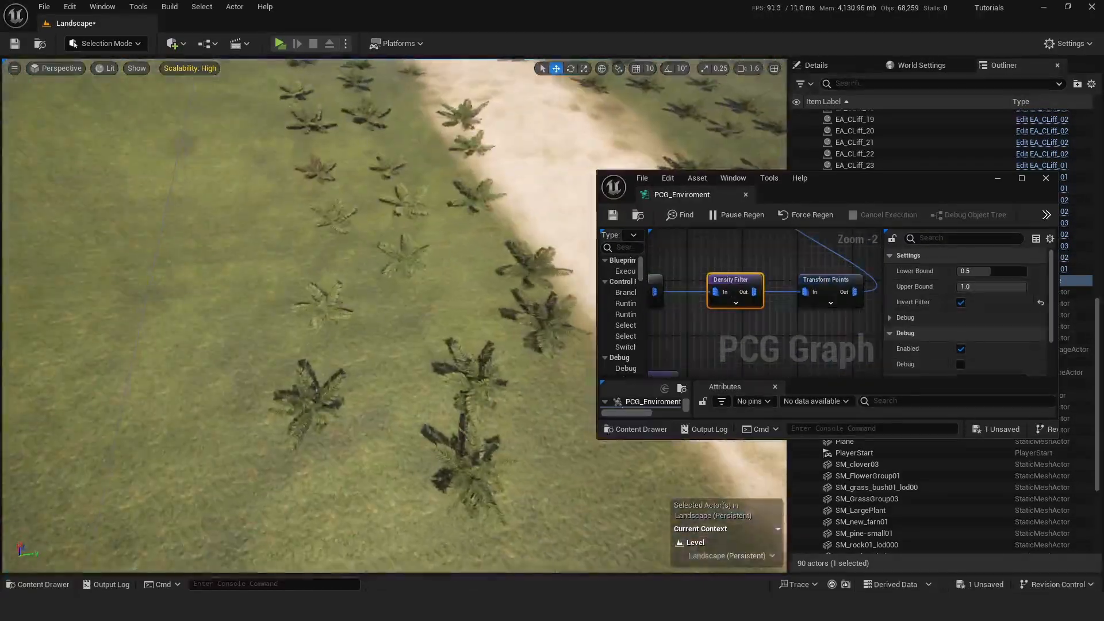
# Try the Mid Density Filter with a Lower Bound of about 0.96 and an Upper Bound of about 0.57 while viewing the ferns.
pyautogui.moveTo(978, 271); pyautogui.dragTo(993, 271)
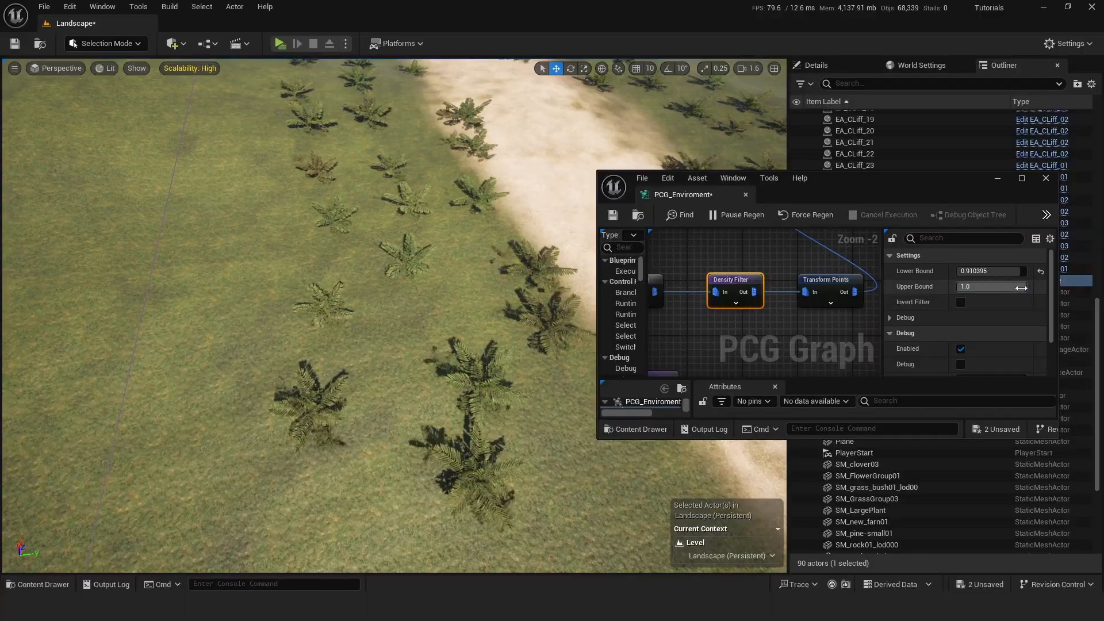
pyautogui.moveTo(1021, 271); pyautogui.dragTo(973, 270)
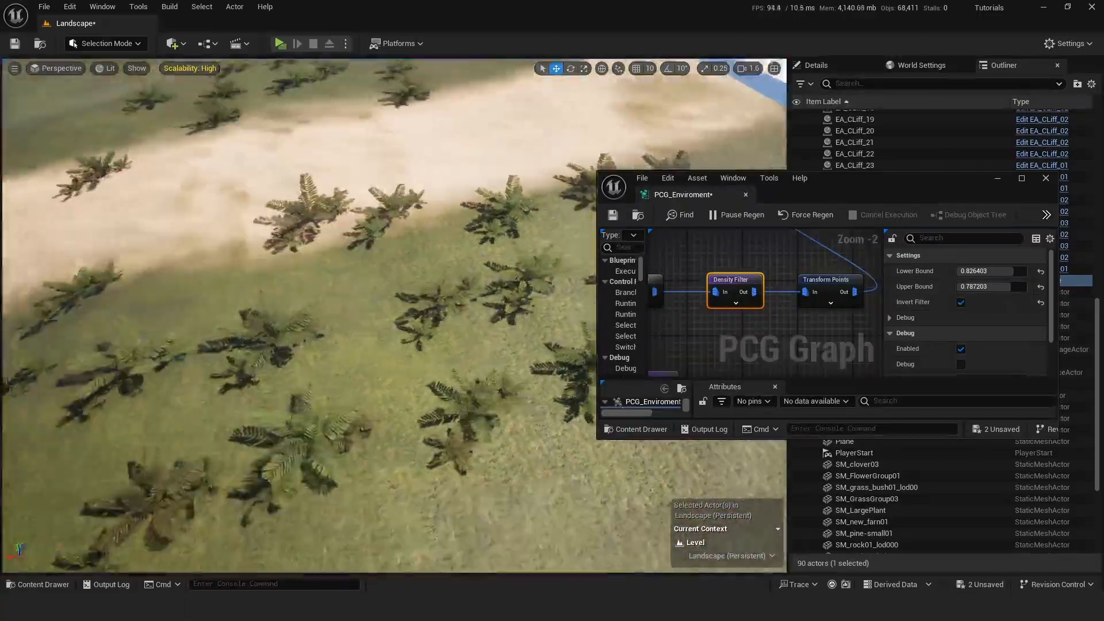
pyautogui.moveTo(1001, 271)
pyautogui.mouseDown()
pyautogui.moveTo(1022, 271)
pyautogui.moveTo(979, 286)
pyautogui.moveTo(996, 287)
pyautogui.mouseUp()
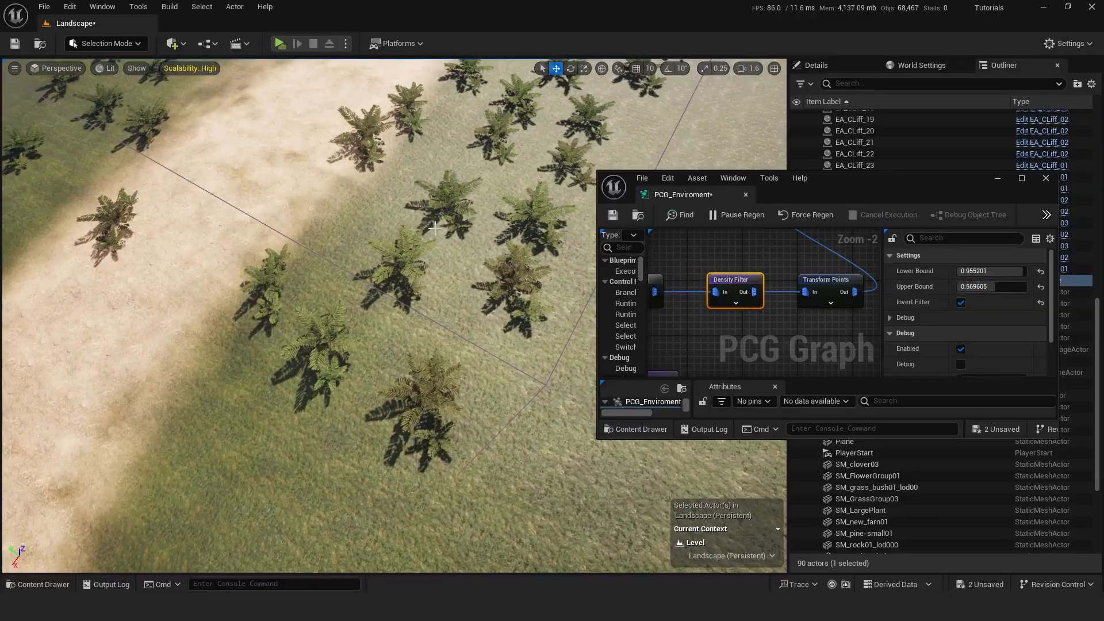
pyautogui.moveTo(472, 251); pyautogui.dragTo(656, 235, button='right')
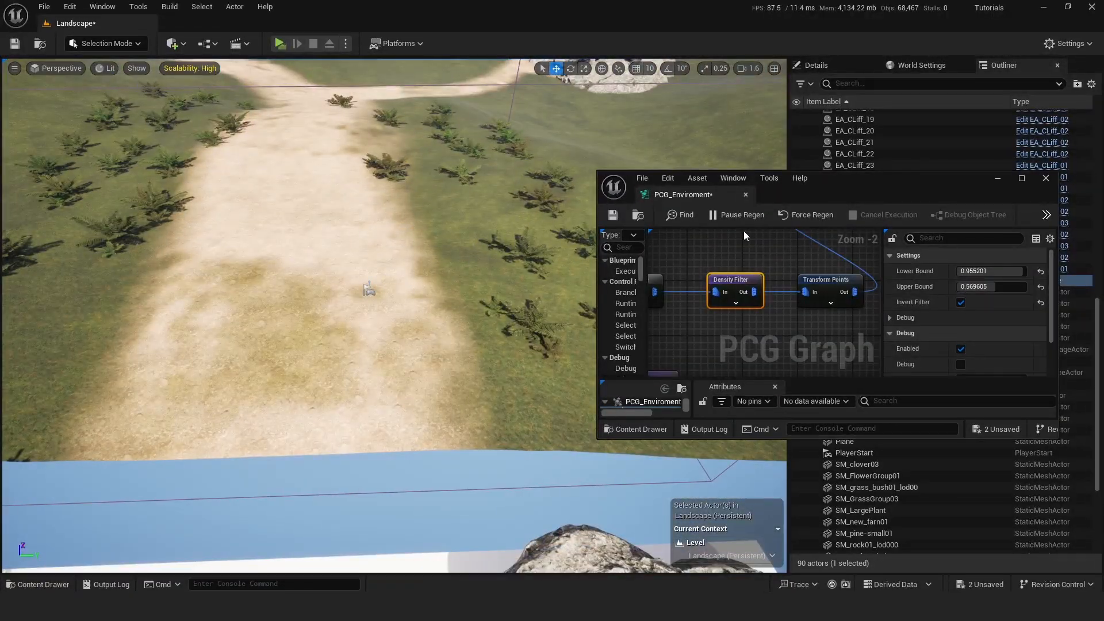
# Dock the PCG_Enviroment graph and check the Density Filter and Attribute Noise settings in the grey group's Rock branch.
pyautogui.moveTo(685, 195); pyautogui.dragTo(213, 23)
pyautogui.moveTo(270, 178); pyautogui.dragTo(613, 378, button='right')
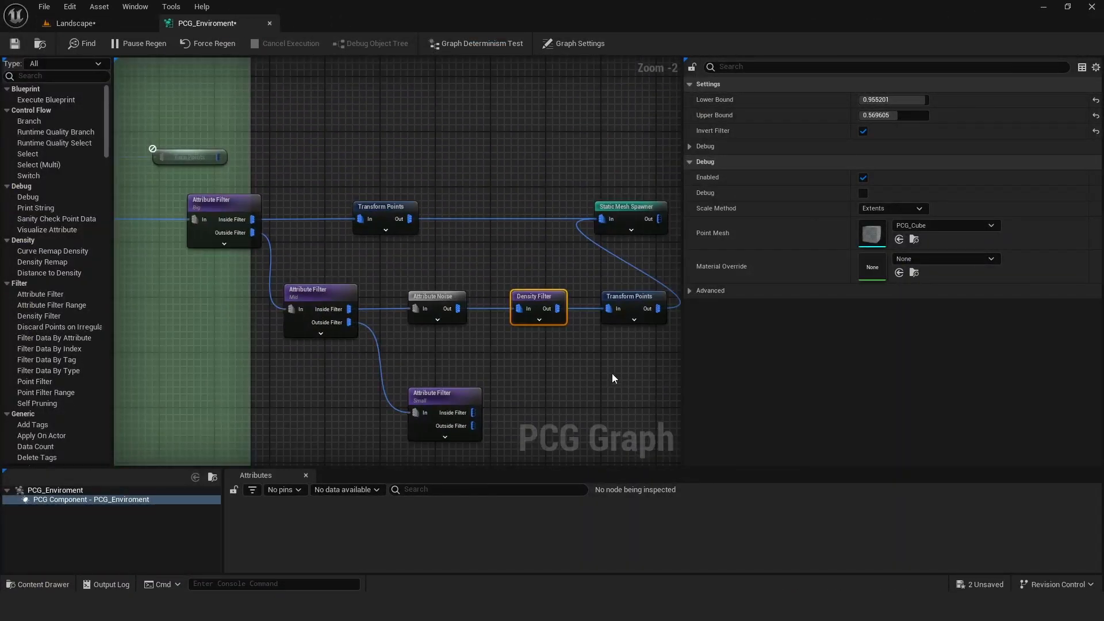
pyautogui.click(690, 147)
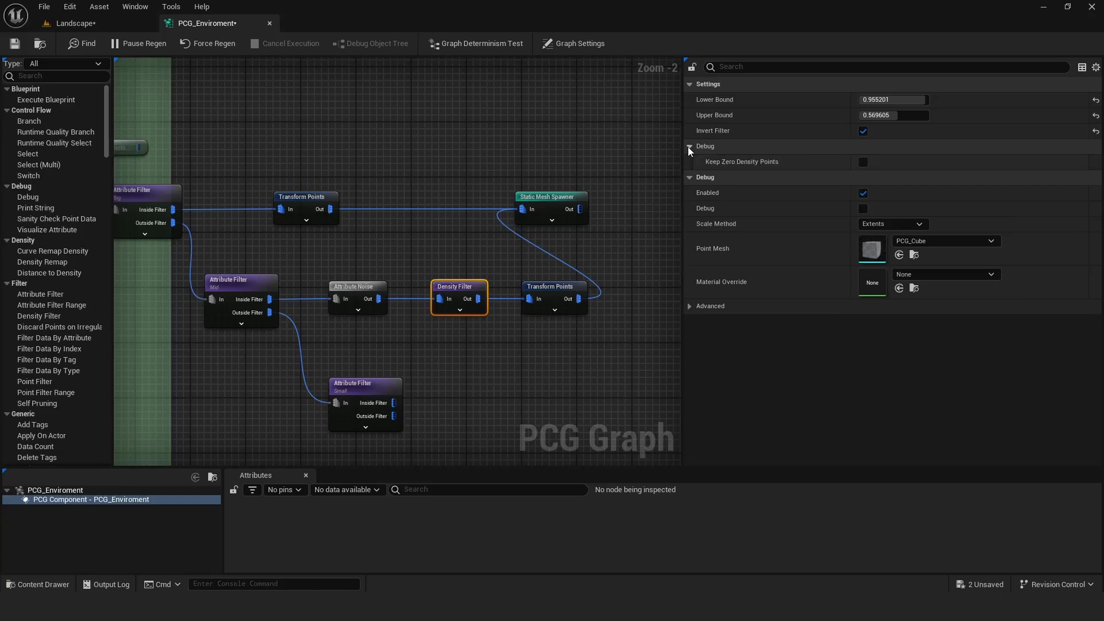
pyautogui.moveTo(632, 173); pyautogui.dragTo(402, 268, button='right')
pyautogui.click(402, 268)
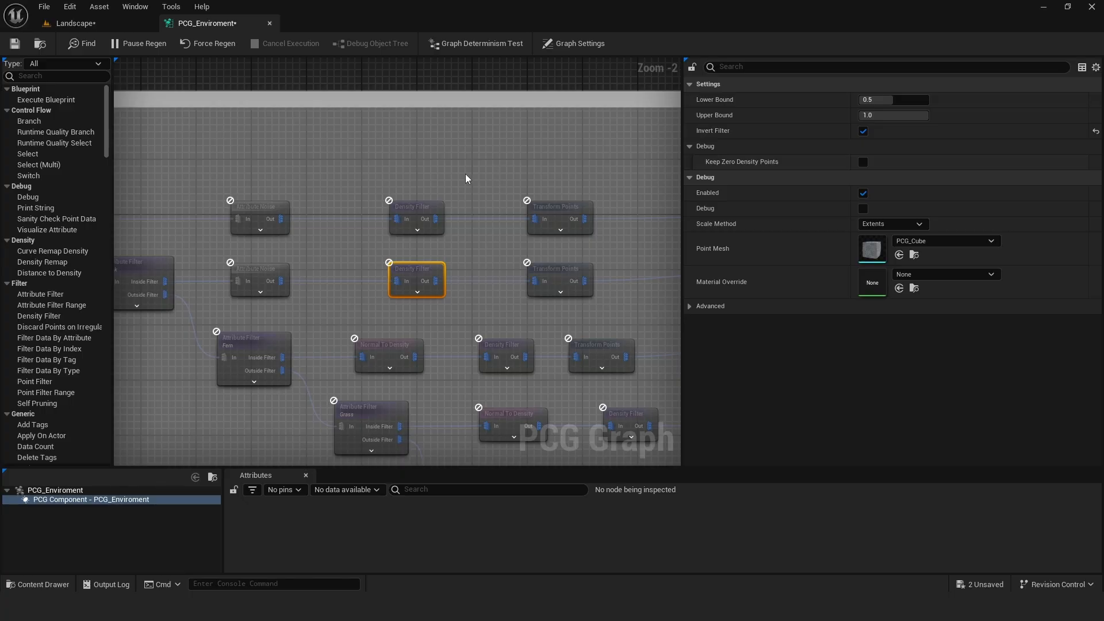
pyautogui.moveTo(482, 229); pyautogui.dragTo(618, 193, button='right')
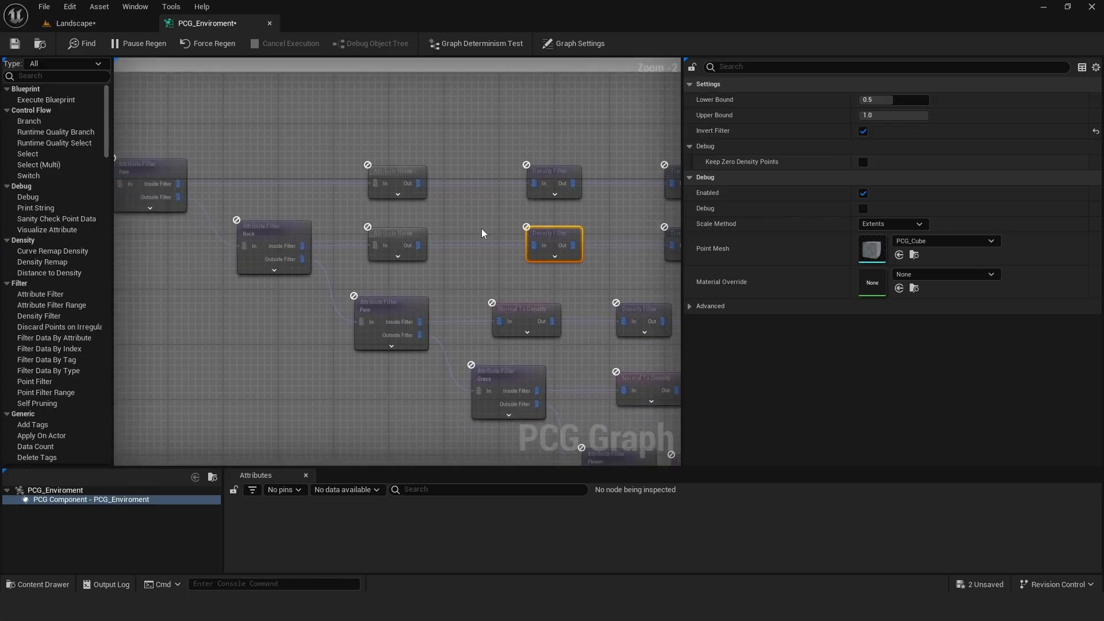
pyautogui.click(385, 234)
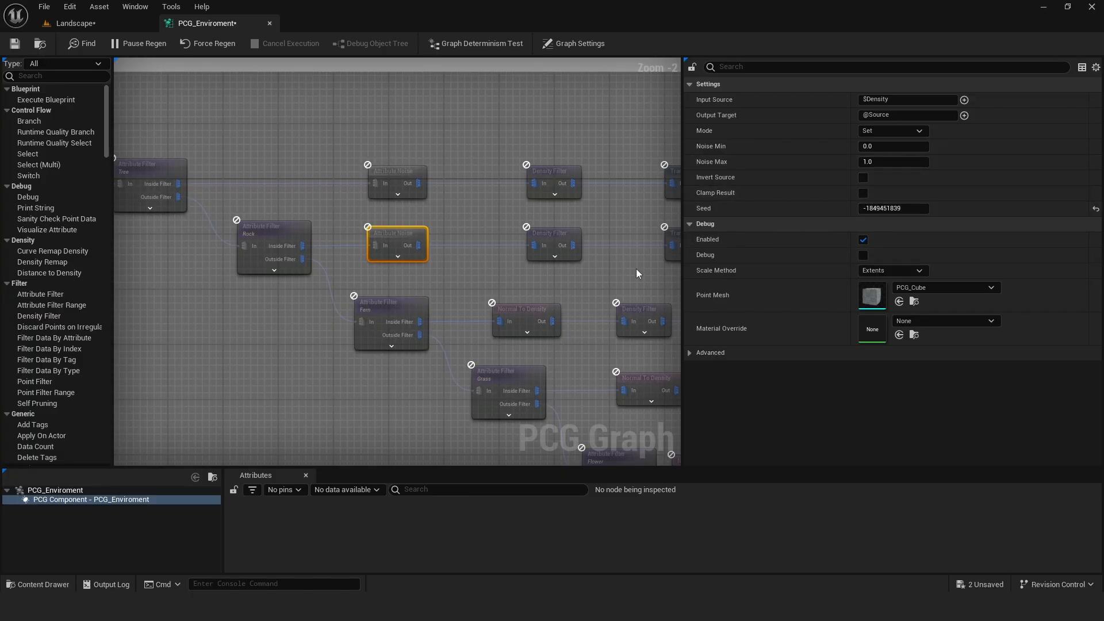
# Recheck the Mid branch's Attribute Noise settings and save the graph.
pyautogui.scroll(-4, 482, 209)
pyautogui.scroll(3, 524, 223)
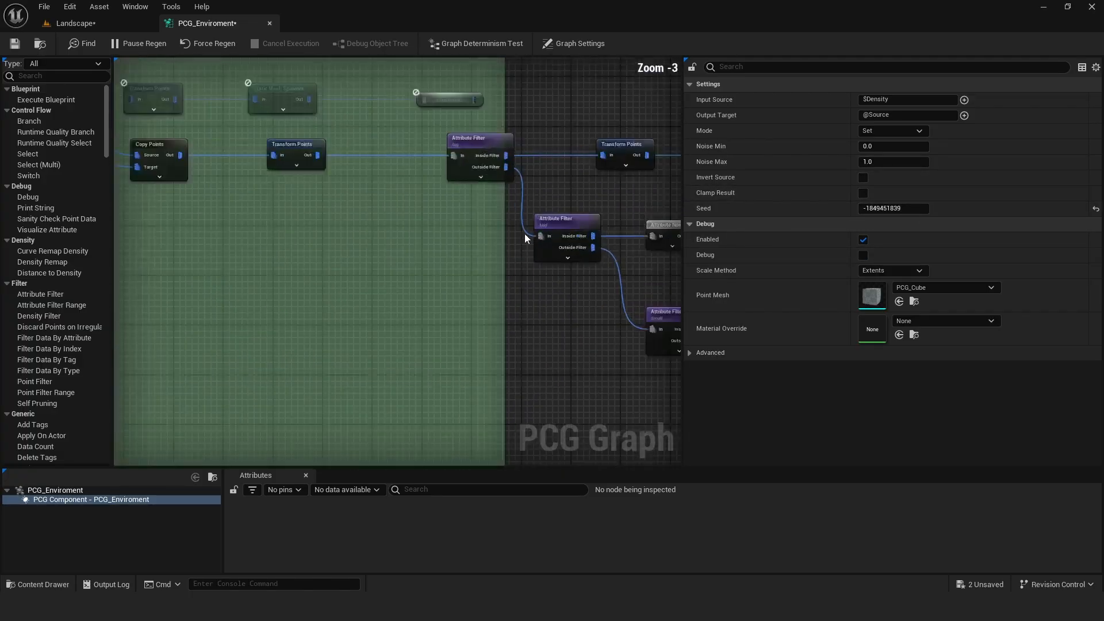
pyautogui.moveTo(524, 233); pyautogui.dragTo(264, 256, button='right')
pyautogui.click(412, 253)
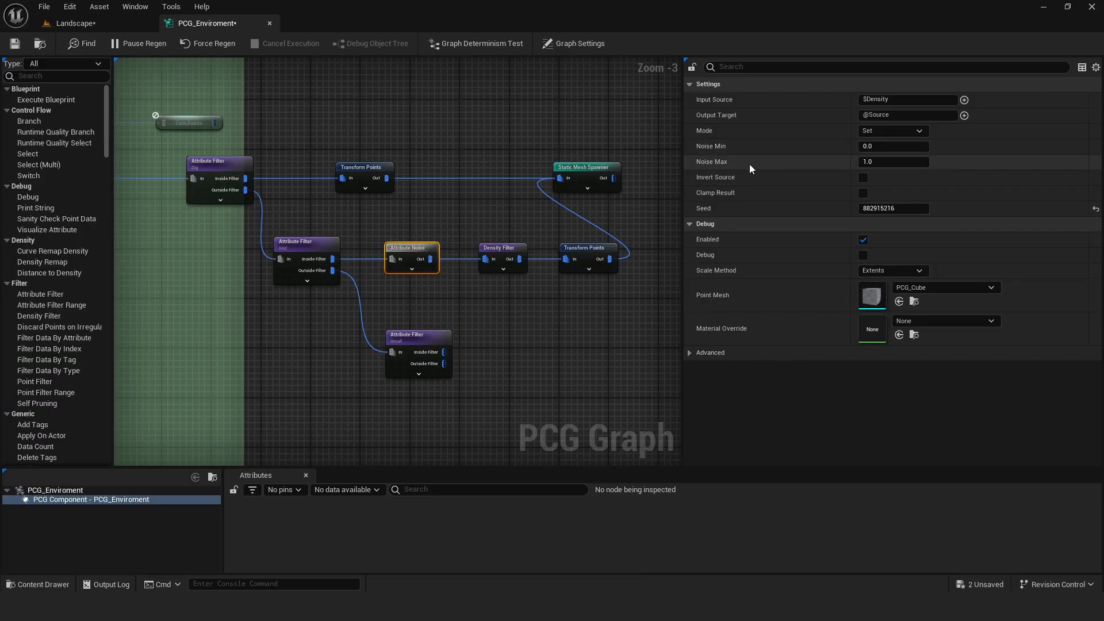
pyautogui.scroll(-4, 553, 154)
pyautogui.scroll(4, 331, 400)
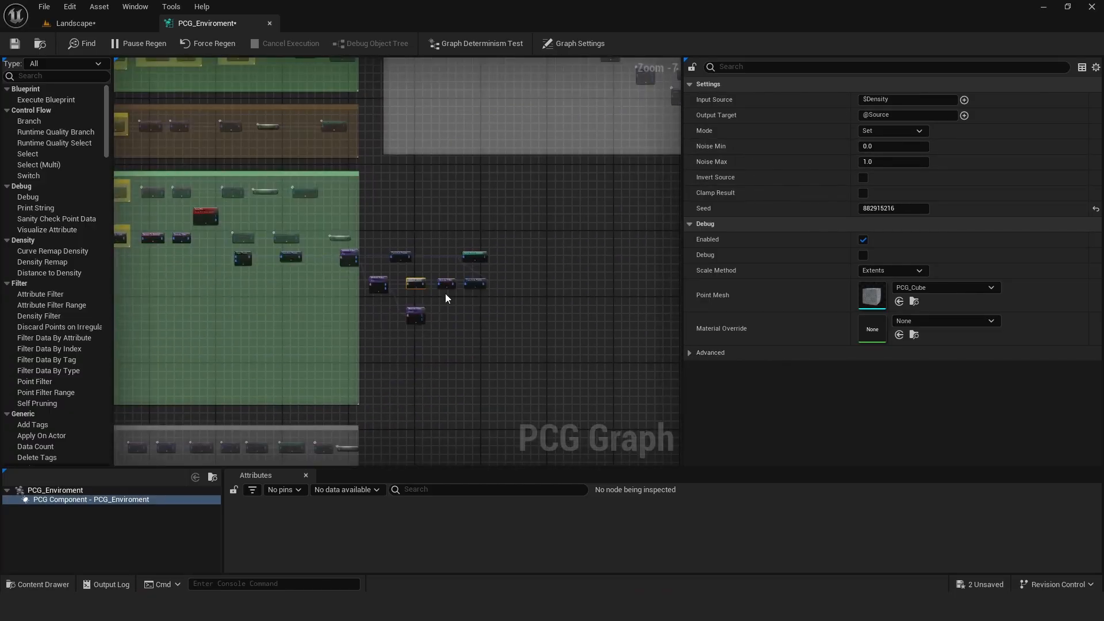
pyautogui.click(458, 233)
pyautogui.click(15, 43)
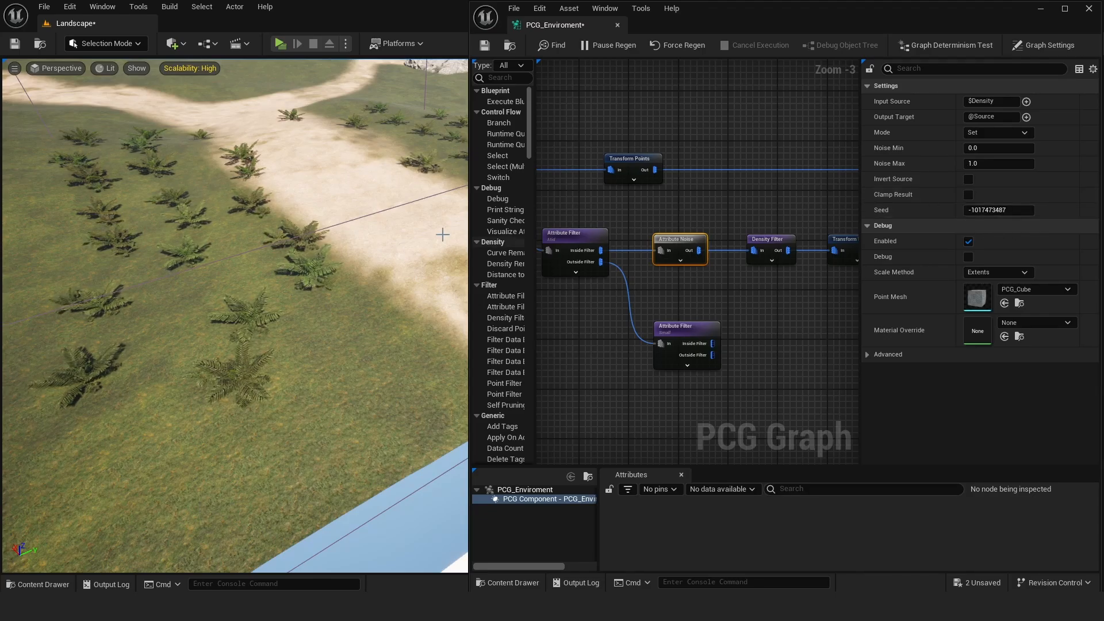
# Inspect the distribution of ferns along the path in the Landscape level from several angles.
pyautogui.moveTo(443, 235); pyautogui.dragTo(587, 248, button='right')
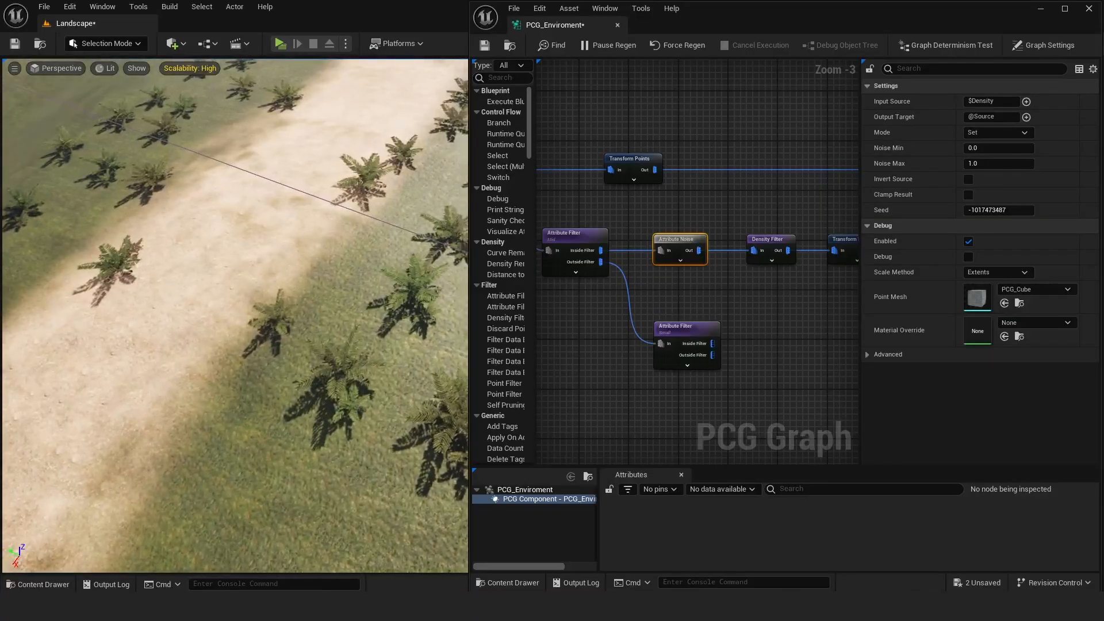
pyautogui.moveTo(322, 299); pyautogui.dragTo(161, 291, button='right')
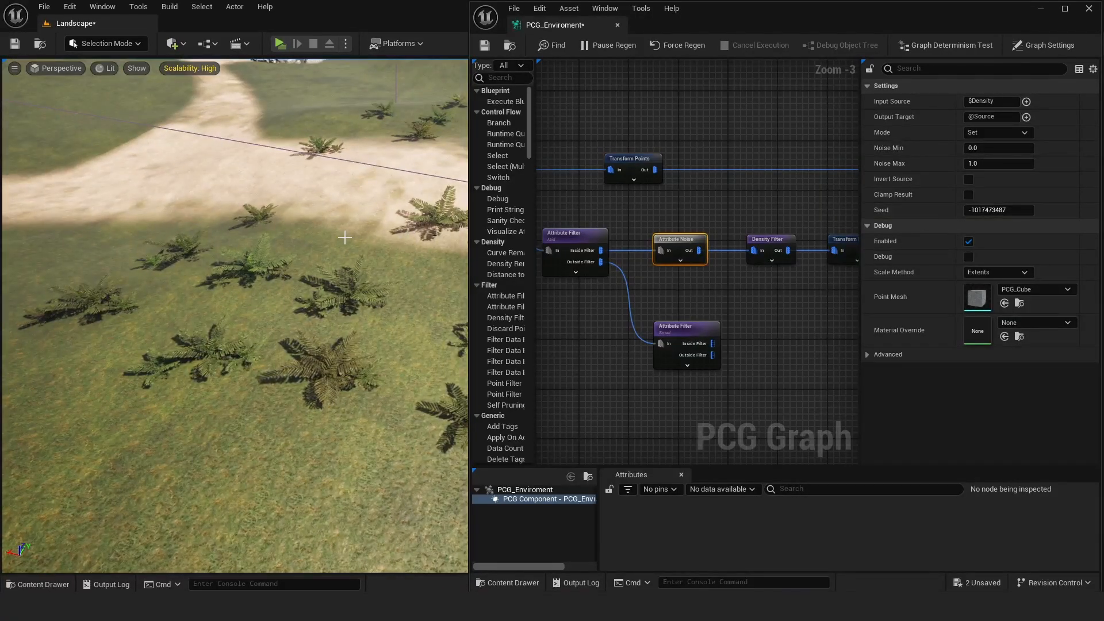
pyautogui.moveTo(322, 276); pyautogui.dragTo(610, 305, button='right')
pyautogui.moveTo(322, 299); pyautogui.dragTo(322, 360, button='right')
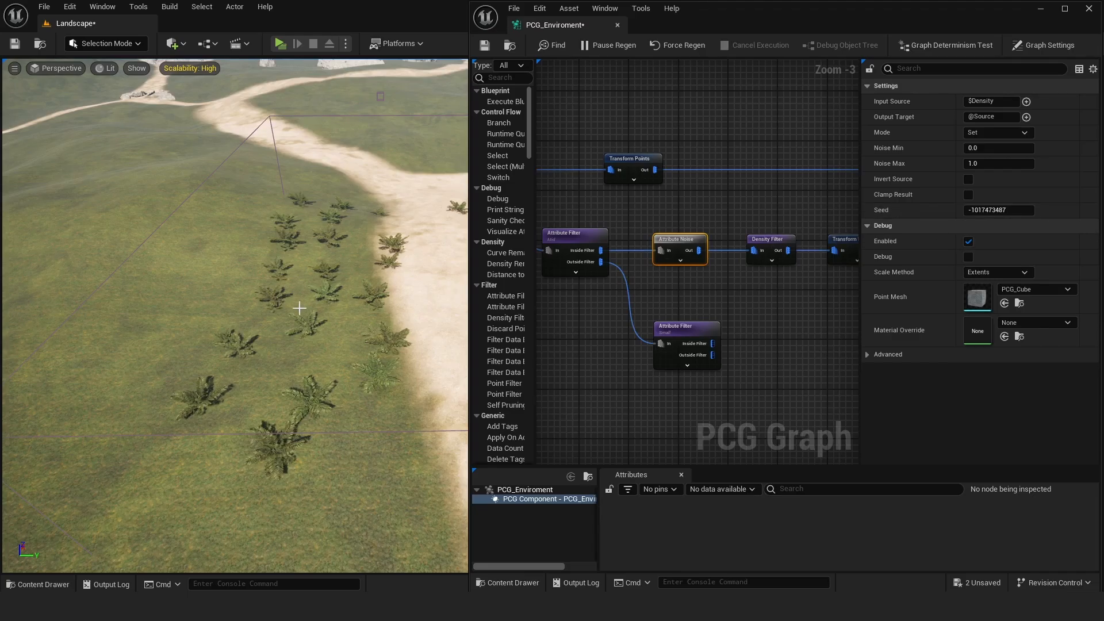
pyautogui.press('w')
pyautogui.moveTo(299, 308)
pyautogui.mouseDown(button='right')
pyautogui.moveTo(357, 311)
pyautogui.moveTo(405, 334)
pyautogui.moveTo(310, 331)
pyautogui.moveTo(292, 298)
pyautogui.mouseUp(button='right')
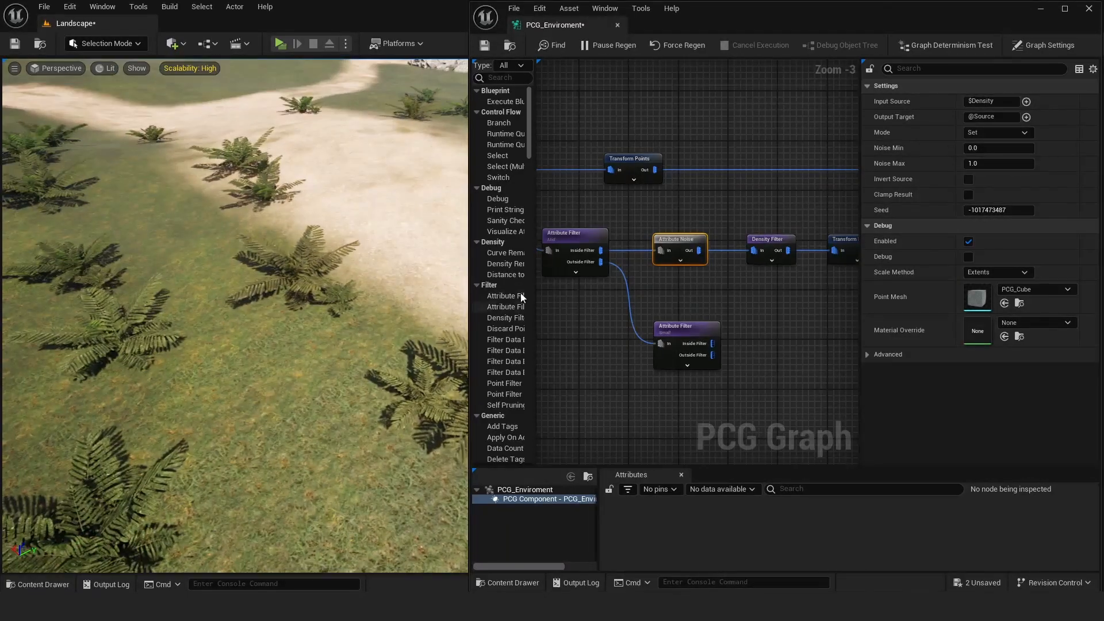
# Dock the PCG_Enviroment graph in the main window and review the Big and Mid Attribute Filters.
pyautogui.moveTo(549, 28); pyautogui.dragTo(264, 30)
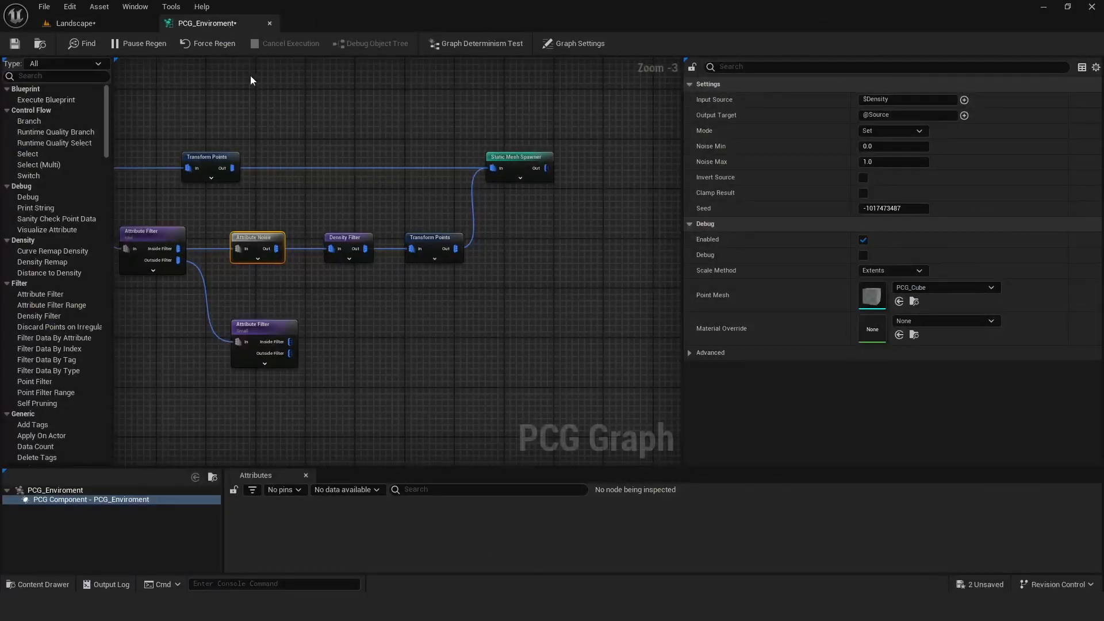
pyautogui.moveTo(305, 188); pyautogui.dragTo(422, 255, button='right')
pyautogui.scroll(1, 536, 176)
pyautogui.scroll(-2, 532, 175)
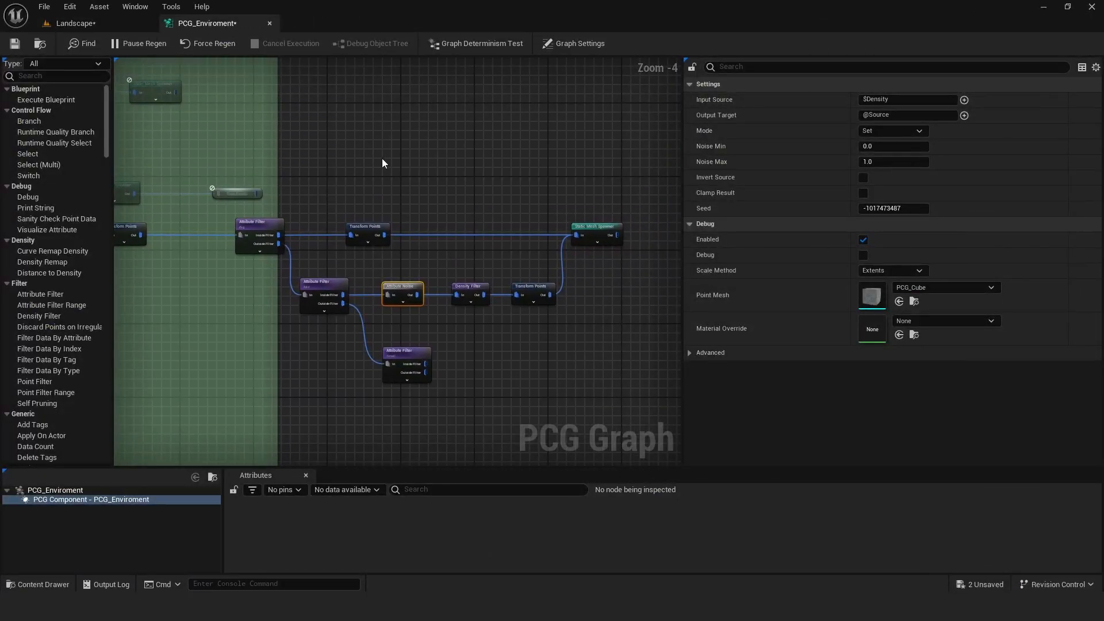
pyautogui.moveTo(383, 159); pyautogui.dragTo(320, 263, button='right')
pyautogui.scroll(1, 377, 253)
pyautogui.moveTo(326, 224); pyautogui.dragTo(331, 197, button='right')
pyautogui.moveTo(494, 216); pyautogui.dragTo(368, 191, button='right')
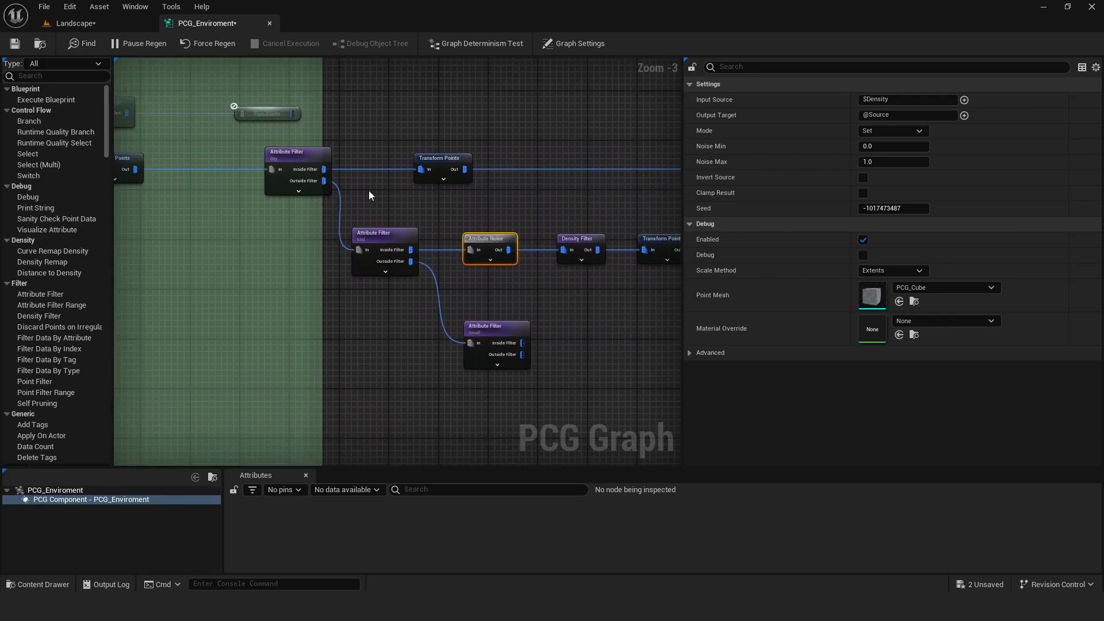
pyautogui.click(286, 154)
pyautogui.click(370, 242)
pyautogui.moveTo(429, 220); pyautogui.dragTo(304, 239, button='right')
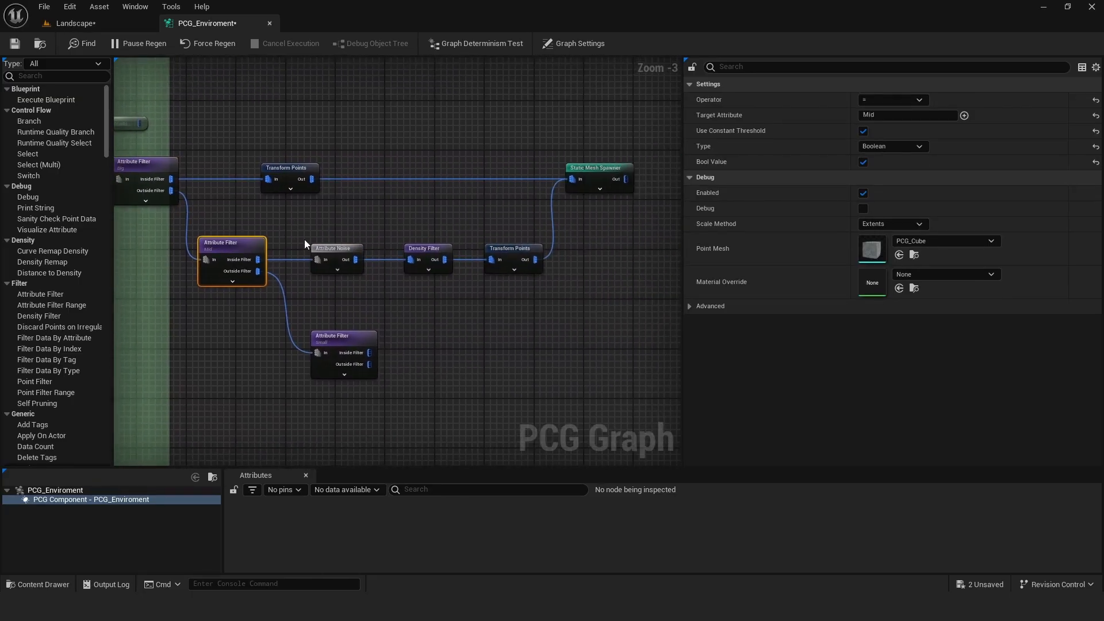
# Review the Mid Attribute Noise's $Density Input Source and the Mid Density Filter's bounds and Invert Filter option.
pyautogui.click(334, 251)
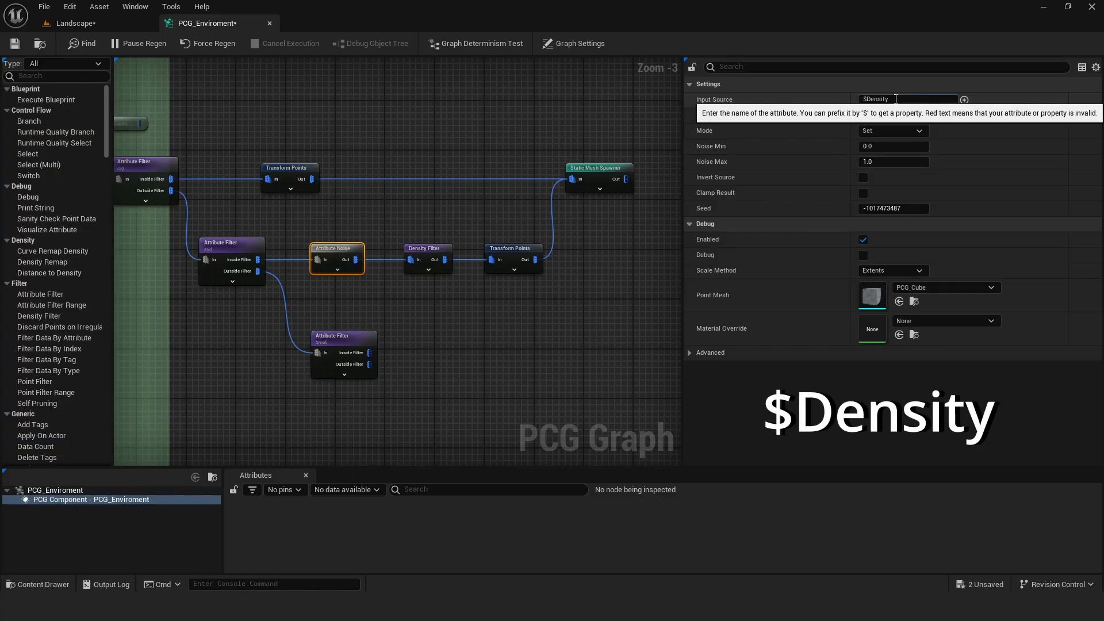
pyautogui.moveTo(895, 100); pyautogui.dragTo(800, 102)
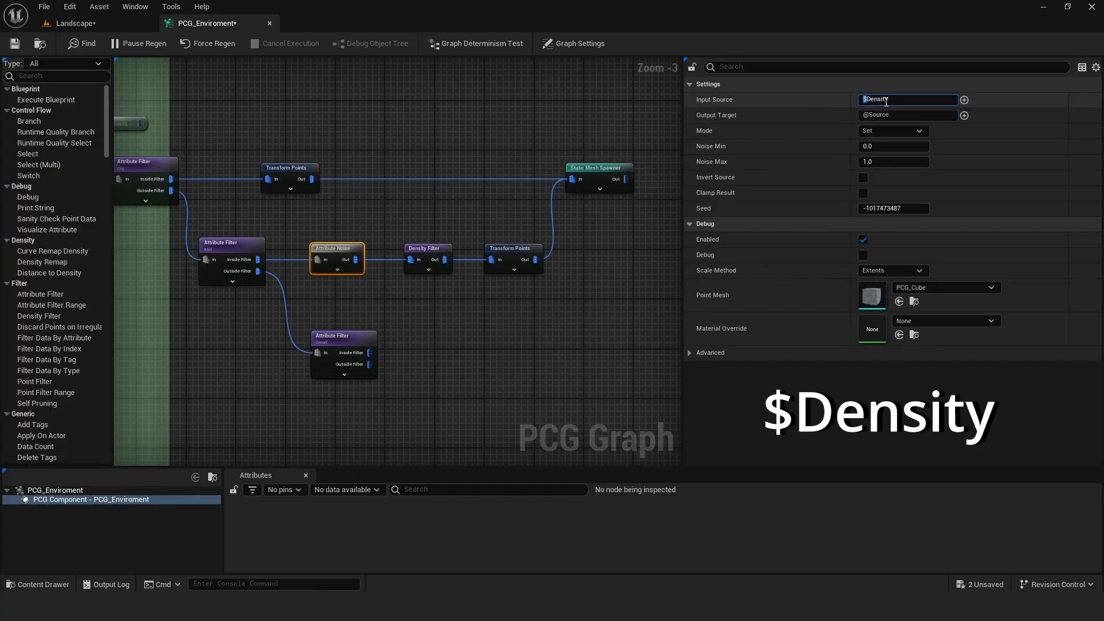
pyautogui.click(793, 98)
pyautogui.moveTo(400, 257); pyautogui.dragTo(380, 272, button='right')
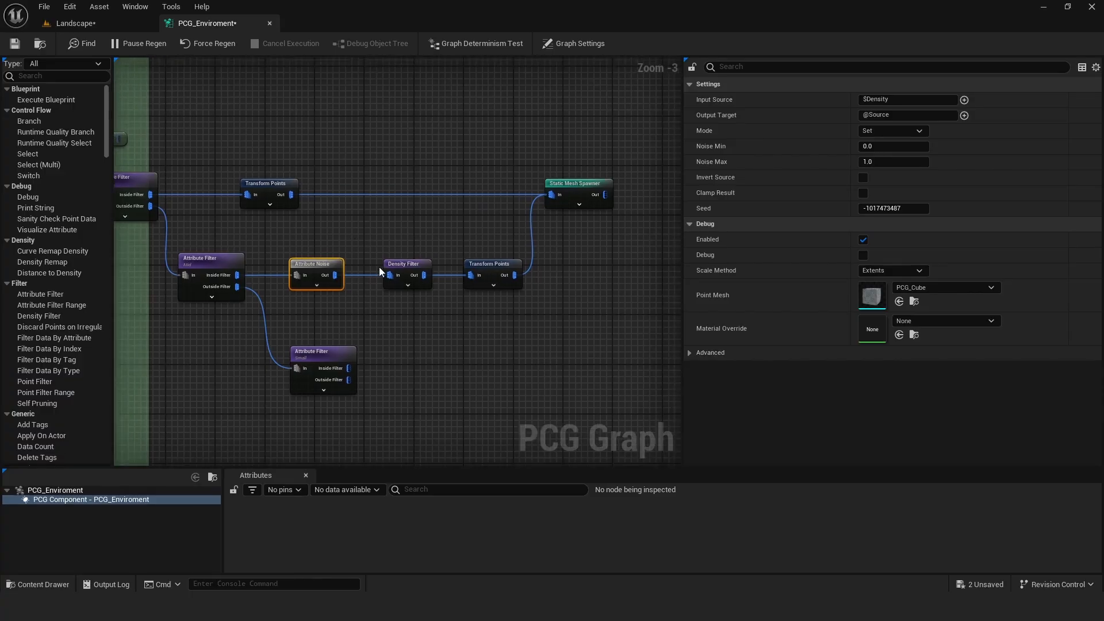
pyautogui.click(401, 275)
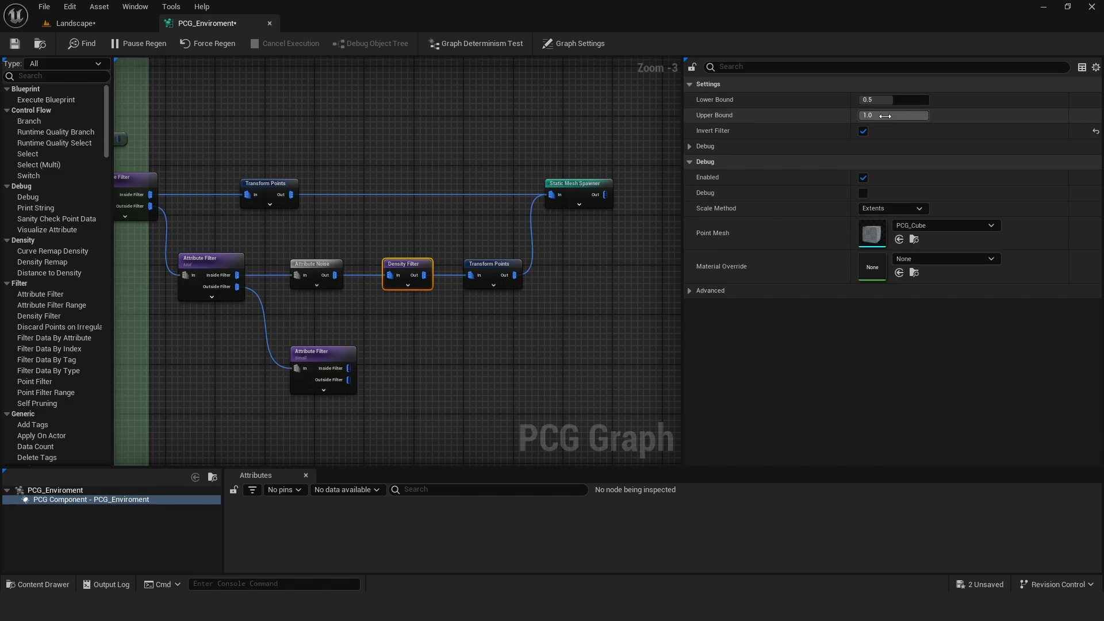
pyautogui.moveTo(416, 246); pyautogui.dragTo(362, 268, button='right')
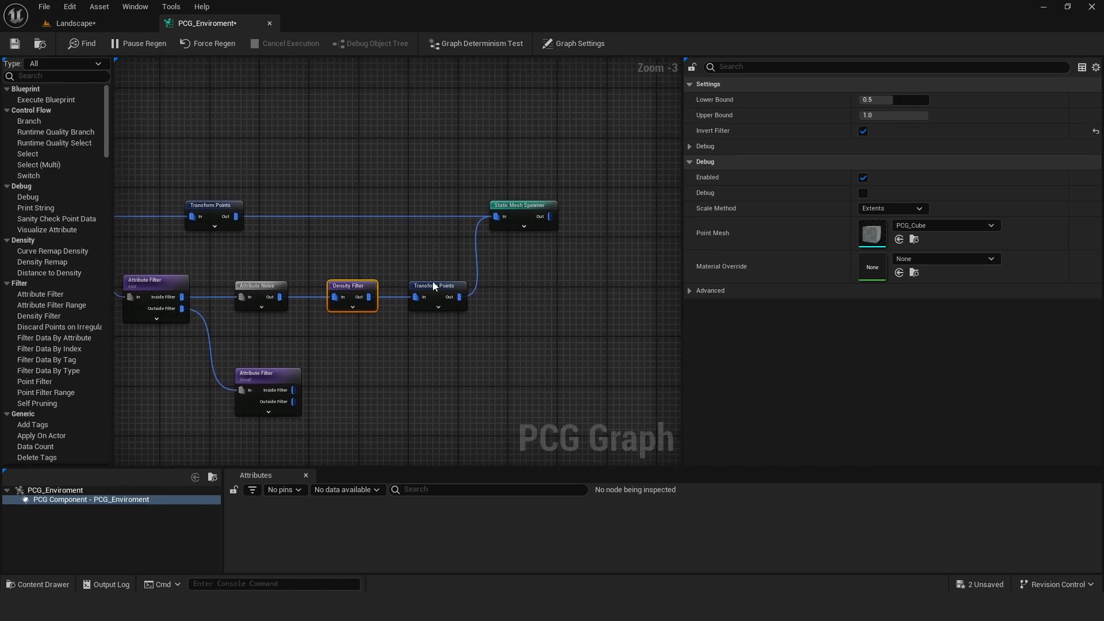
# Review the Mid branch's Transform Points settings and save all modified assets.
pyautogui.click(432, 286)
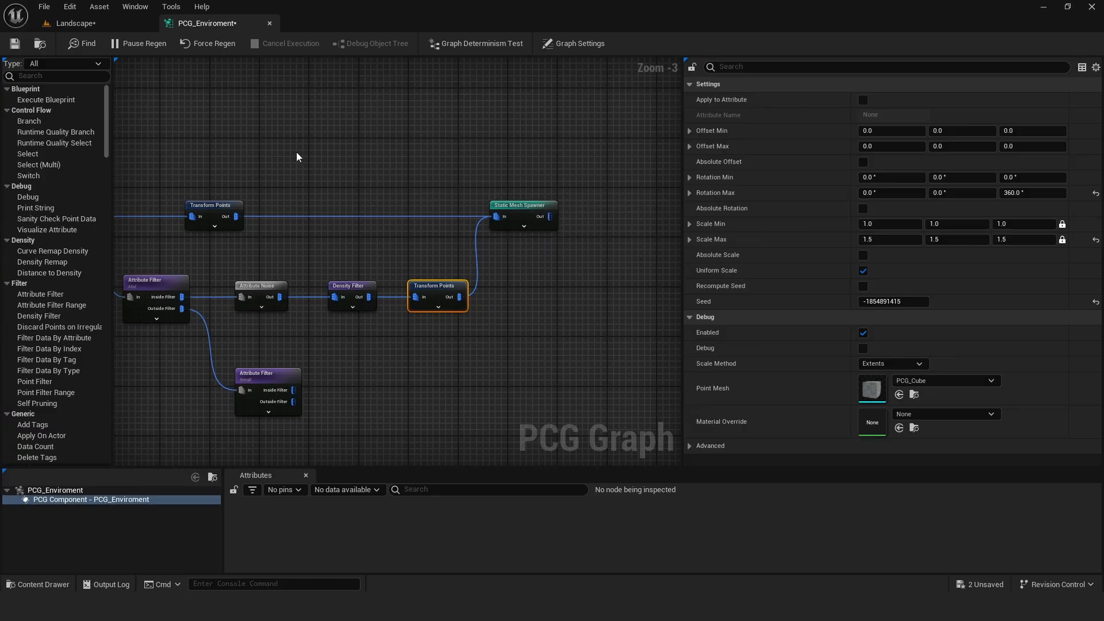
pyautogui.click(44, 8)
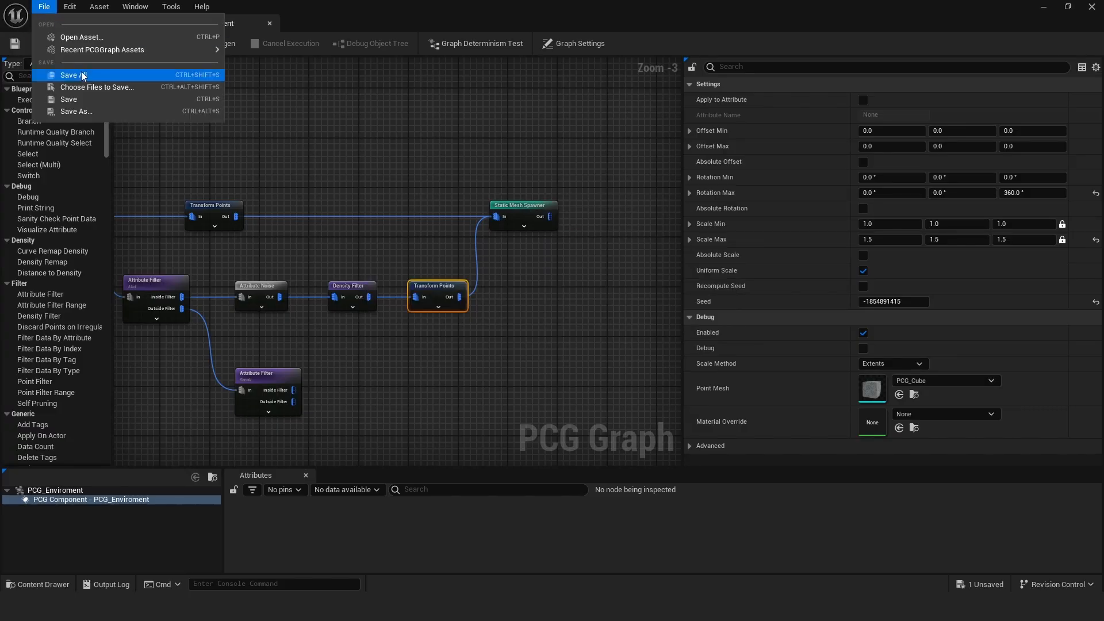
pyautogui.click(75, 23)
# Inspect the spawned ferns beside the path in the Landscape level, up close and from above.
pyautogui.click(74, 23)
pyautogui.moveTo(395, 317); pyautogui.dragTo(515, 327, button='right')
pyautogui.click(585, 331)
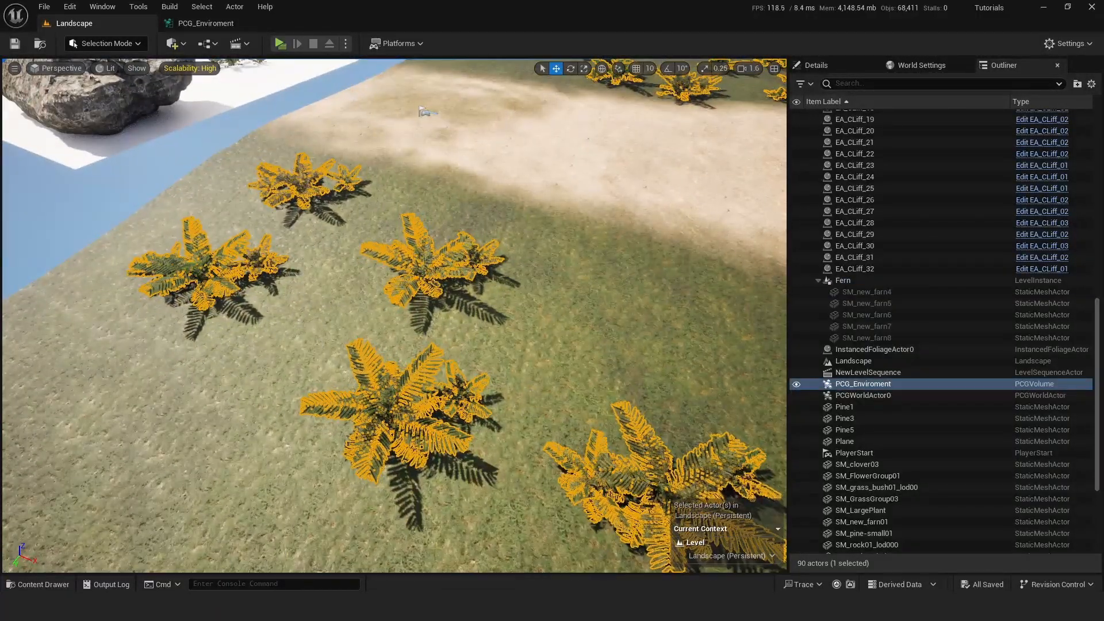
pyautogui.moveTo(445, 335); pyautogui.dragTo(337, 337, button='right')
pyautogui.click(444, 335)
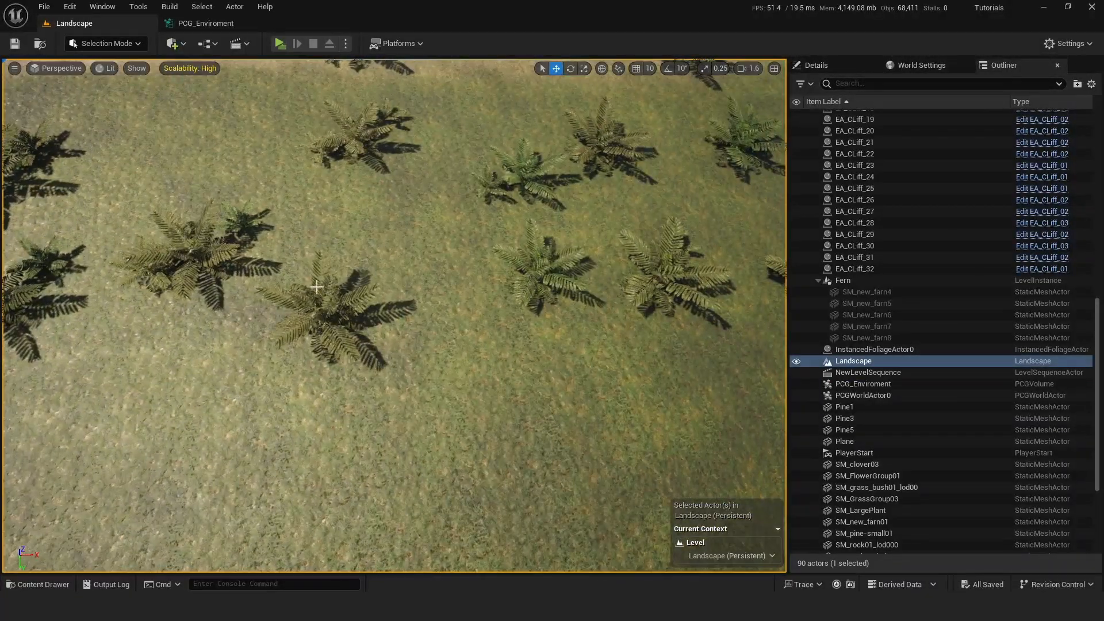
pyautogui.moveTo(317, 287); pyautogui.dragTo(213, 166, button='right')
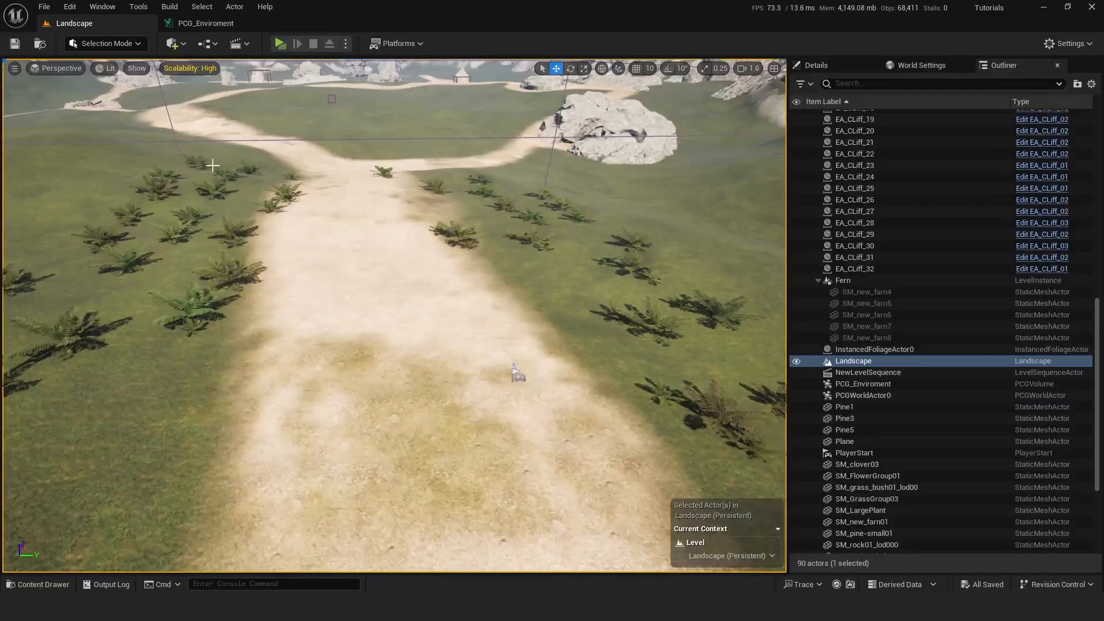
# Duplicate the Mid branch's Attribute Noise, Density Filter and Transform Points nodes beside the Small Attribute Filter.
pyautogui.click(214, 23)
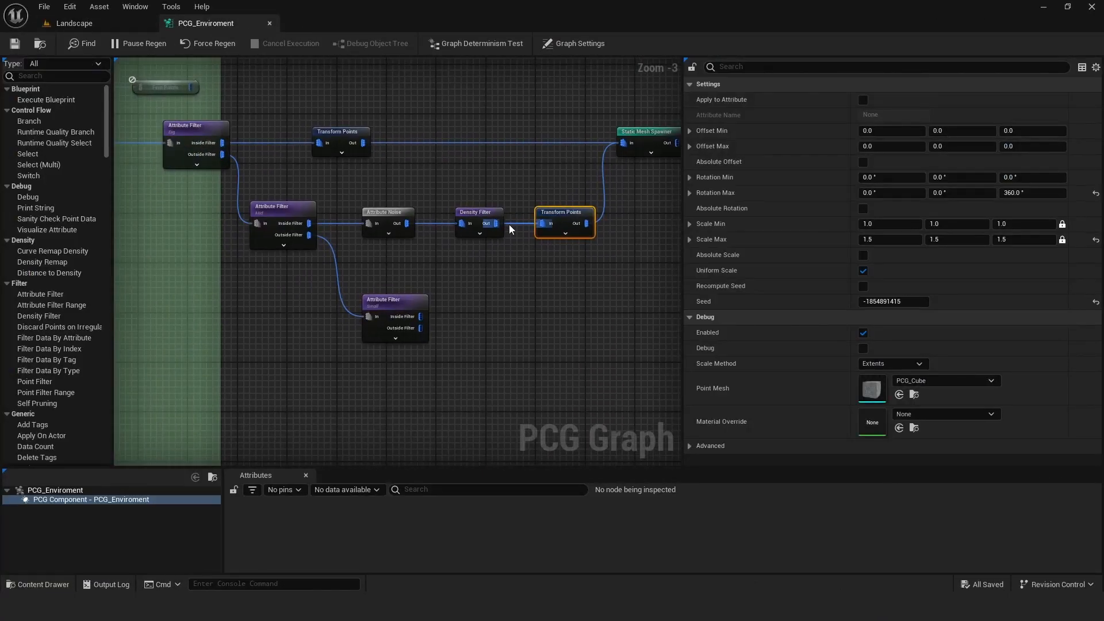
pyautogui.moveTo(395, 281); pyautogui.dragTo(456, 276, button='right')
pyautogui.moveTo(488, 233); pyautogui.dragTo(407, 237, button='right')
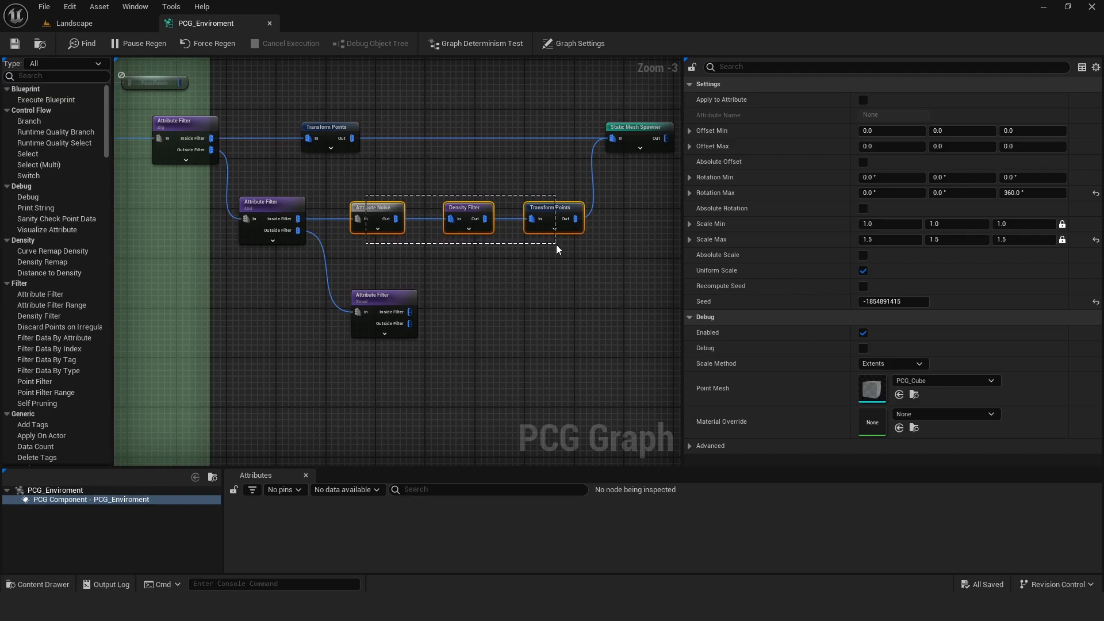
pyautogui.moveTo(556, 244); pyautogui.dragTo(555, 247)
pyautogui.hotkey('ctrl', 'c')
pyautogui.hotkey('ctrl', 'v')
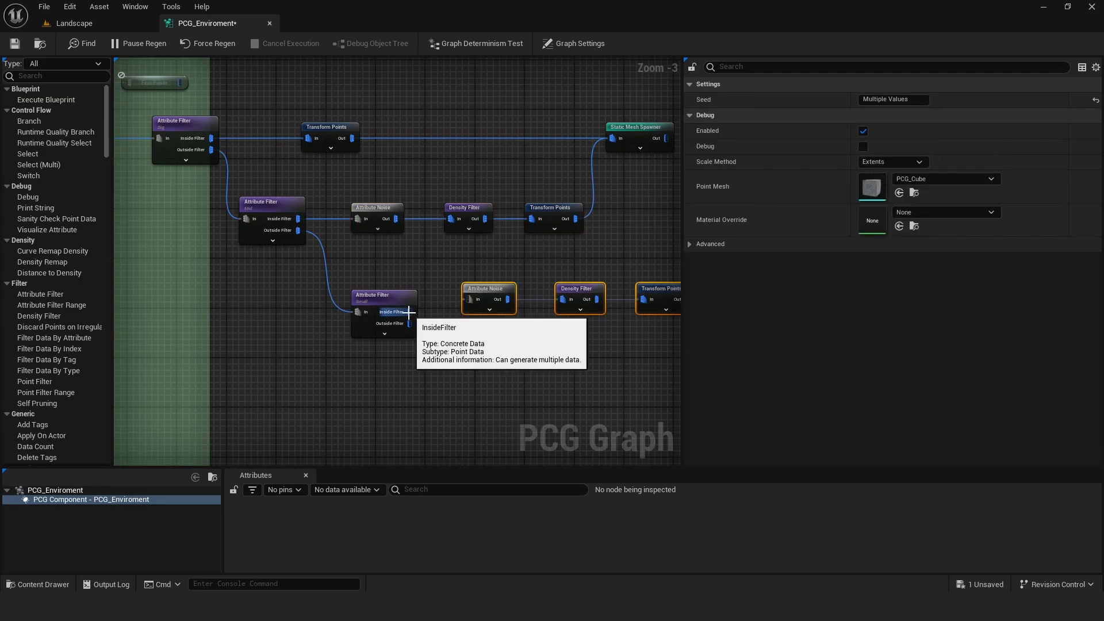
# Connect the Small Attribute Filter's Inside Filter output to the copied Attribute Noise and line up the copied nodes in one row.
pyautogui.moveTo(409, 312); pyautogui.dragTo(490, 301)
pyautogui.click(418, 315)
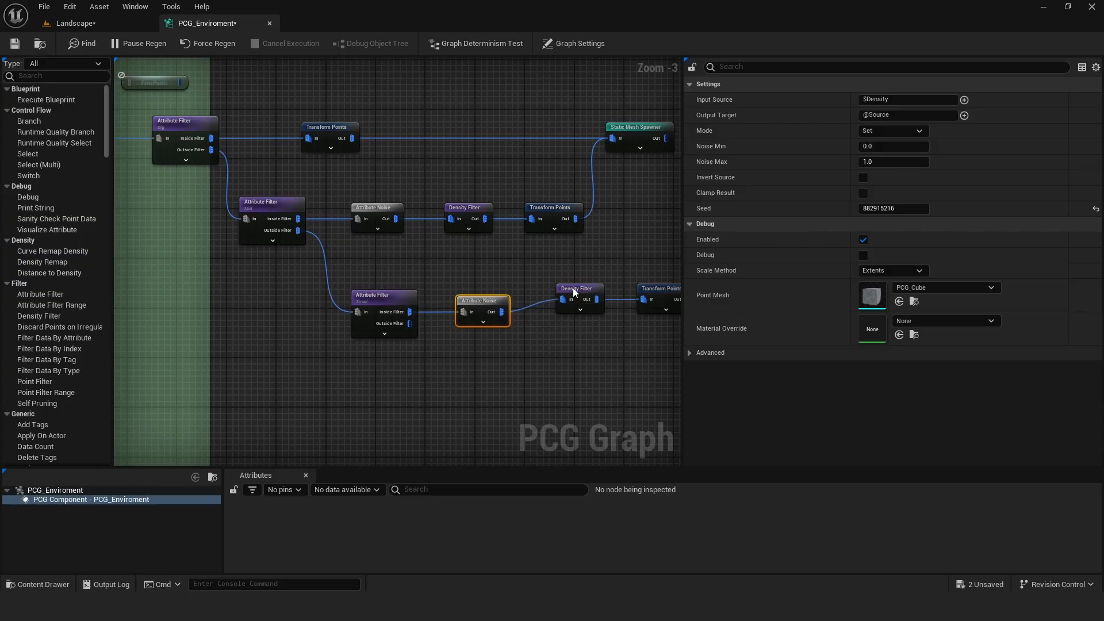
pyautogui.moveTo(573, 290); pyautogui.dragTo(568, 302)
pyautogui.moveTo(598, 270); pyautogui.dragTo(440, 271, button='right')
pyautogui.moveTo(513, 291); pyautogui.dragTo(500, 303)
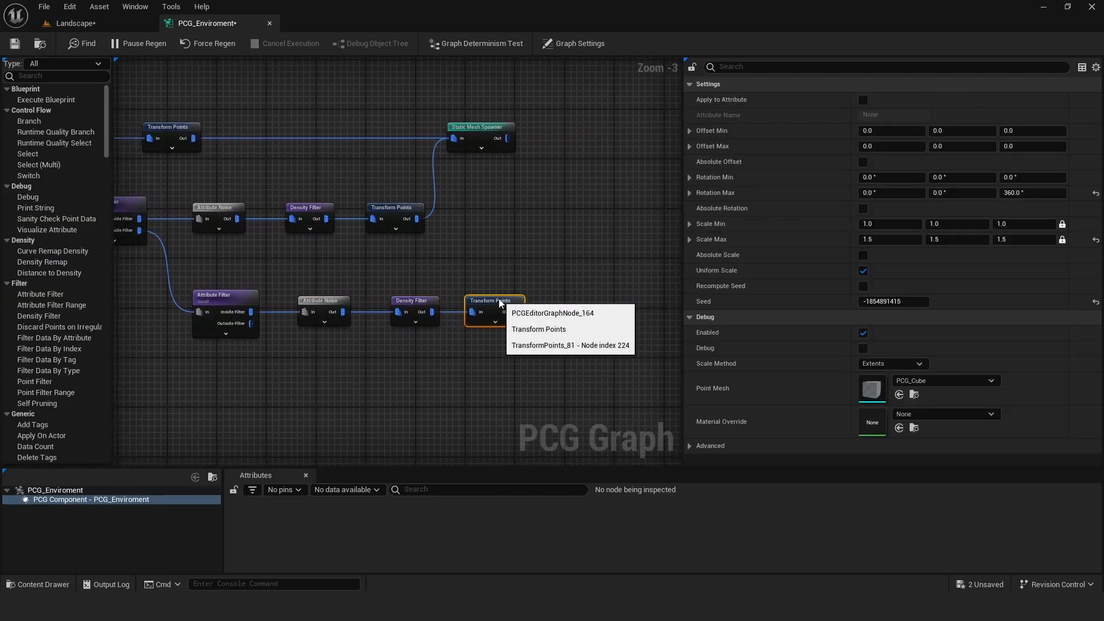
pyautogui.moveTo(411, 301); pyautogui.dragTo(404, 303)
# Connect the Small branch's Transform Points to the Static Mesh Spawner and save the graph.
pyautogui.click(486, 302)
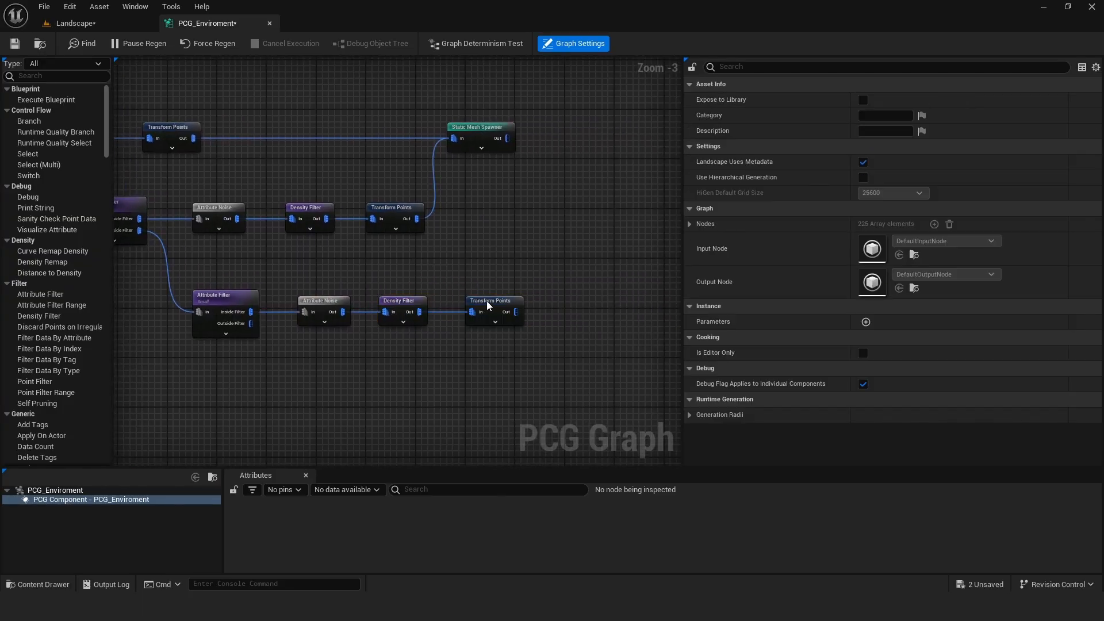
pyautogui.moveTo(516, 312); pyautogui.dragTo(446, 166)
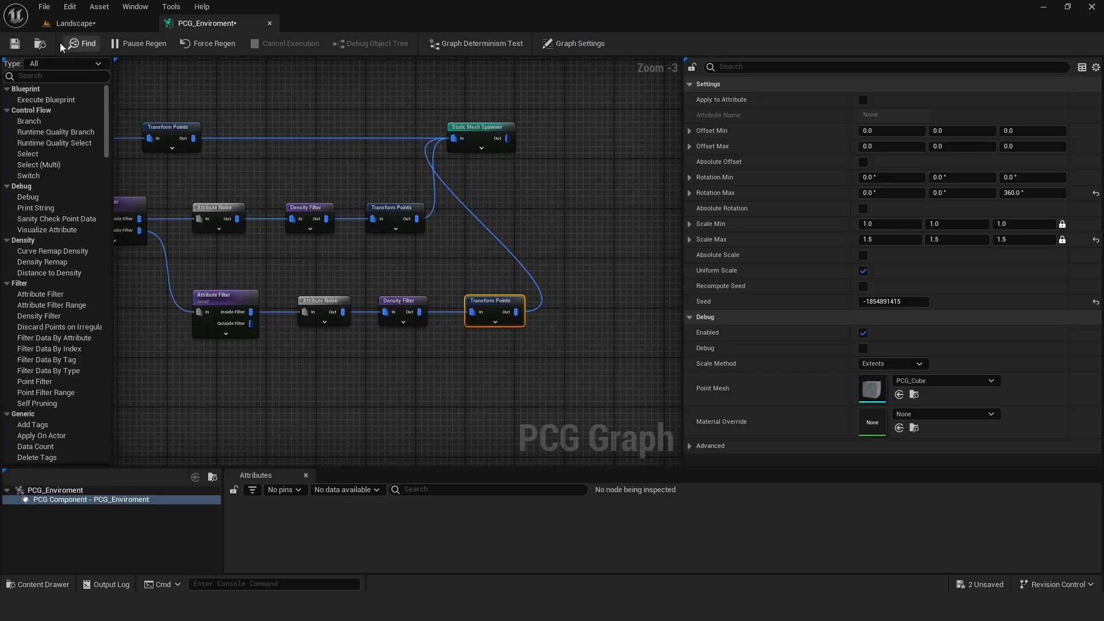
pyautogui.click(15, 43)
# Examine the size mix and spacing of the ferns along both sides of the path in the Landscape level.
pyautogui.click(75, 23)
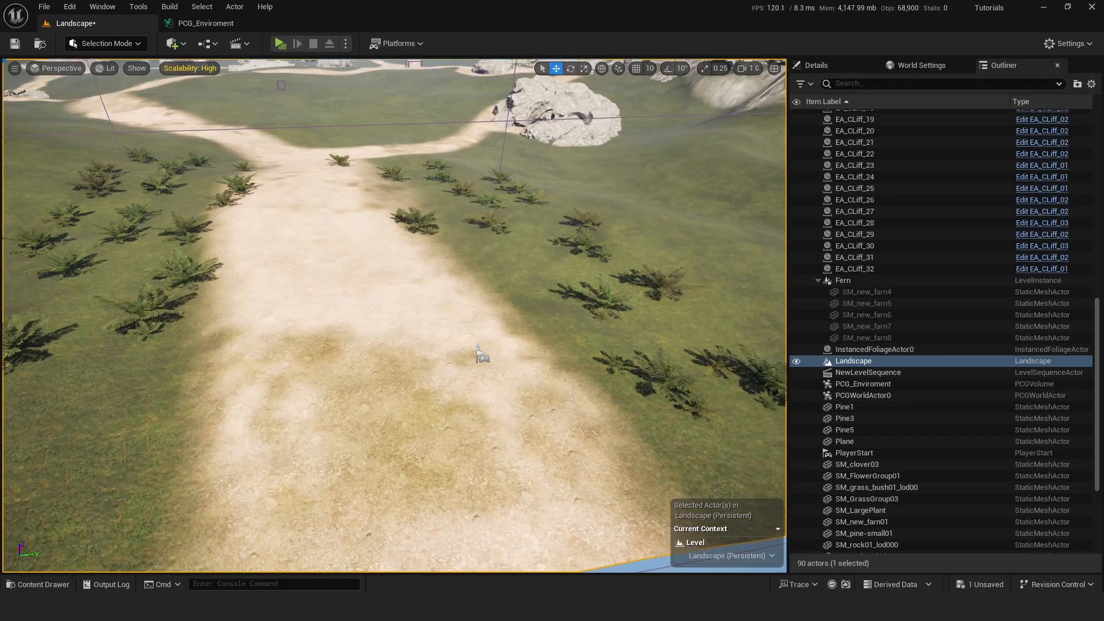
pyautogui.moveTo(395, 315); pyautogui.dragTo(92, 329, button='right')
pyautogui.press('w')
pyautogui.scroll(-1, 480, 339)
pyautogui.press('w')
pyautogui.press('d')
pyautogui.press('d')
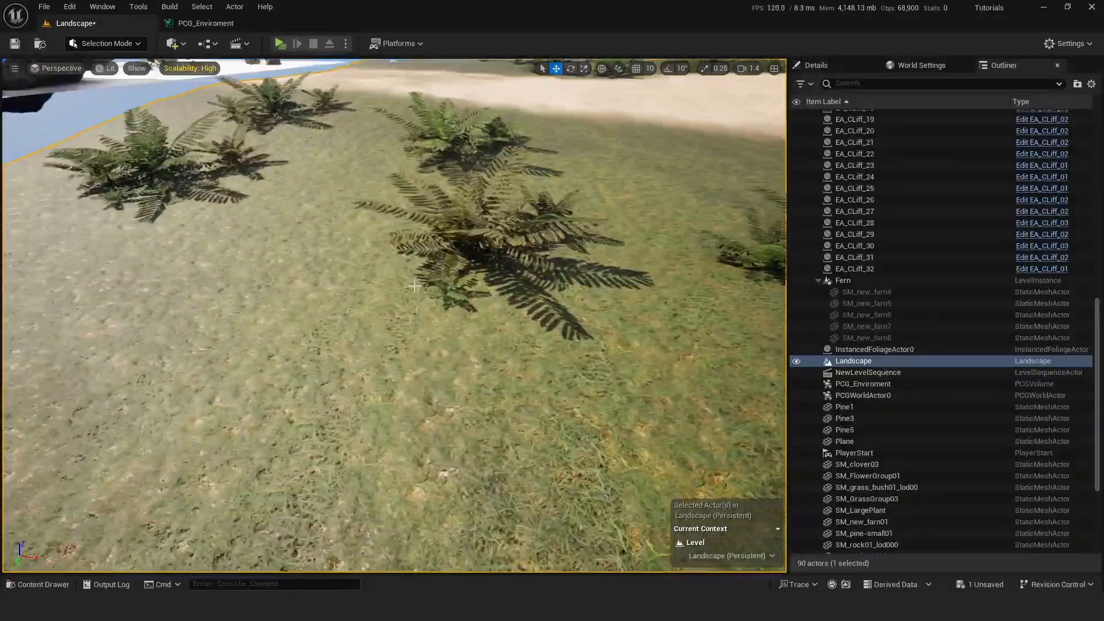
pyautogui.press('d')
pyautogui.moveTo(415, 286); pyautogui.dragTo(302, 319, button='right')
pyautogui.press('w')
pyautogui.click(403, 276)
pyautogui.press('e')
pyautogui.moveTo(403, 276); pyautogui.dragTo(549, 345, button='right')
pyautogui.press('w')
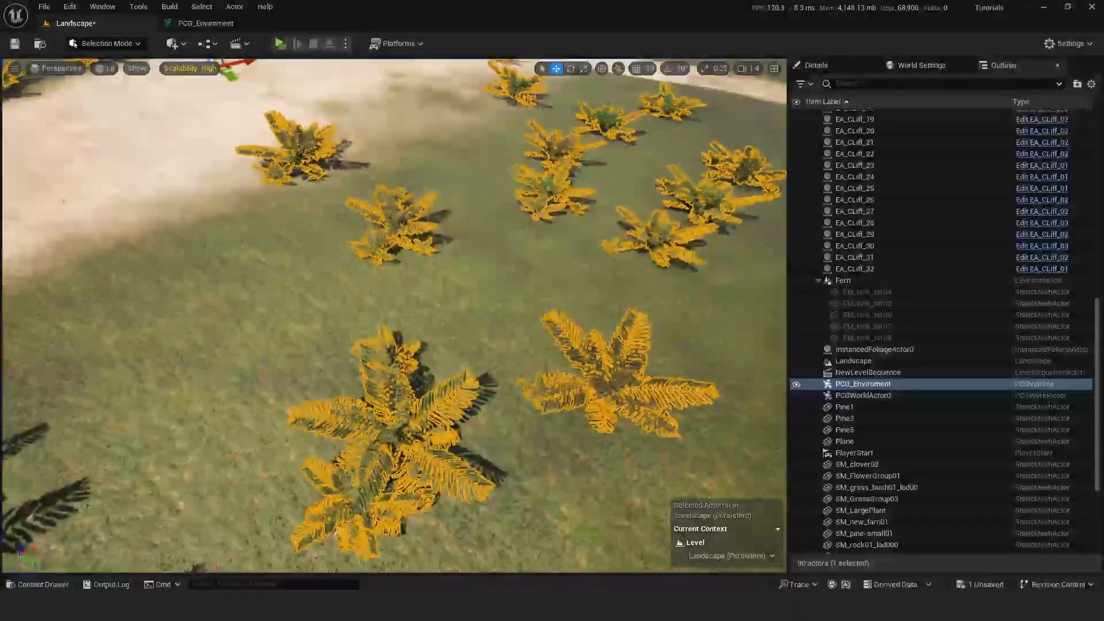
pyautogui.moveTo(432, 298)
pyautogui.mouseDown(button='right')
pyautogui.moveTo(422, 316)
pyautogui.moveTo(432, 297)
pyautogui.mouseUp(button='right')
pyautogui.click(368, 259)
pyautogui.moveTo(368, 259); pyautogui.dragTo(207, 201, button='right')
# Set the Lower Bound of the Small branch's Density Filter to about 0.72.
pyautogui.click(206, 23)
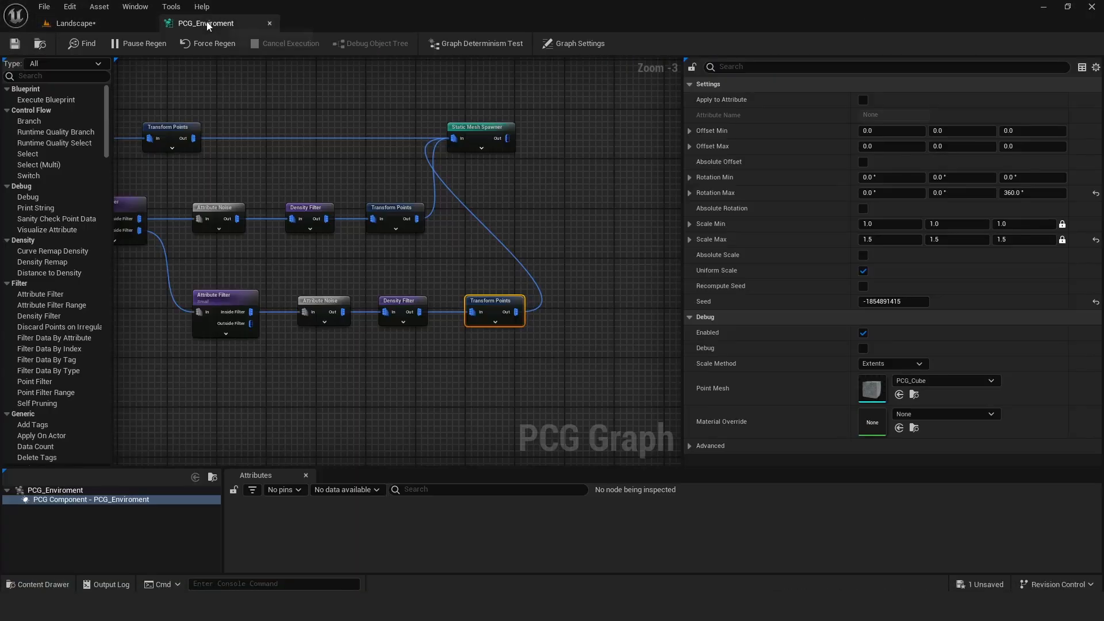
pyautogui.click(393, 300)
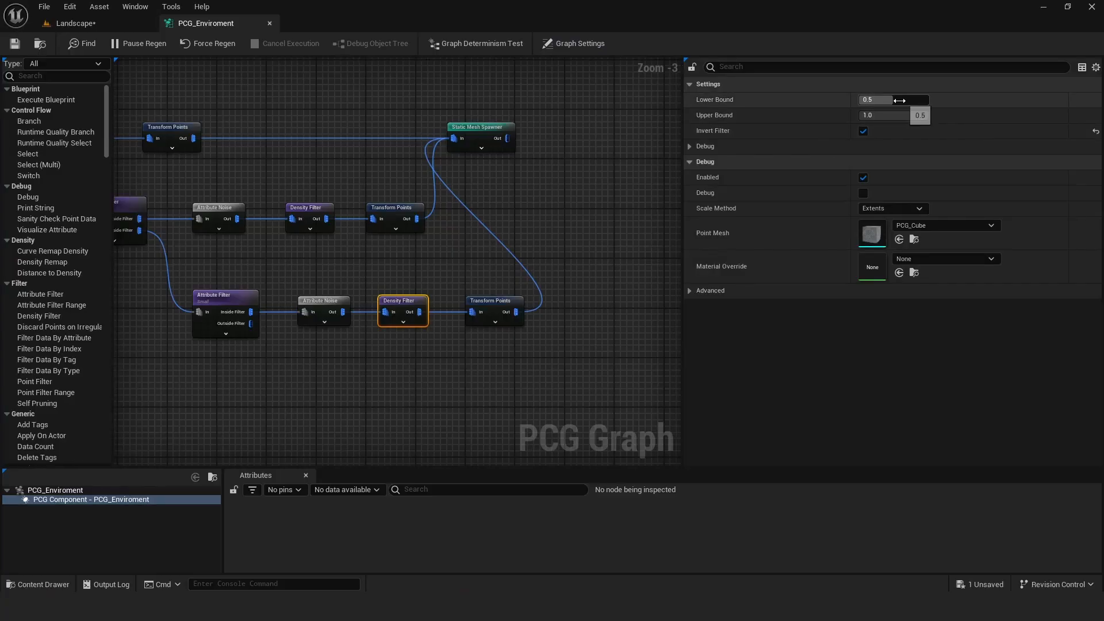
pyautogui.moveTo(901, 99); pyautogui.dragTo(909, 100)
# Check the fern distribution in the Landscape level and save all modified assets.
pyautogui.click(84, 23)
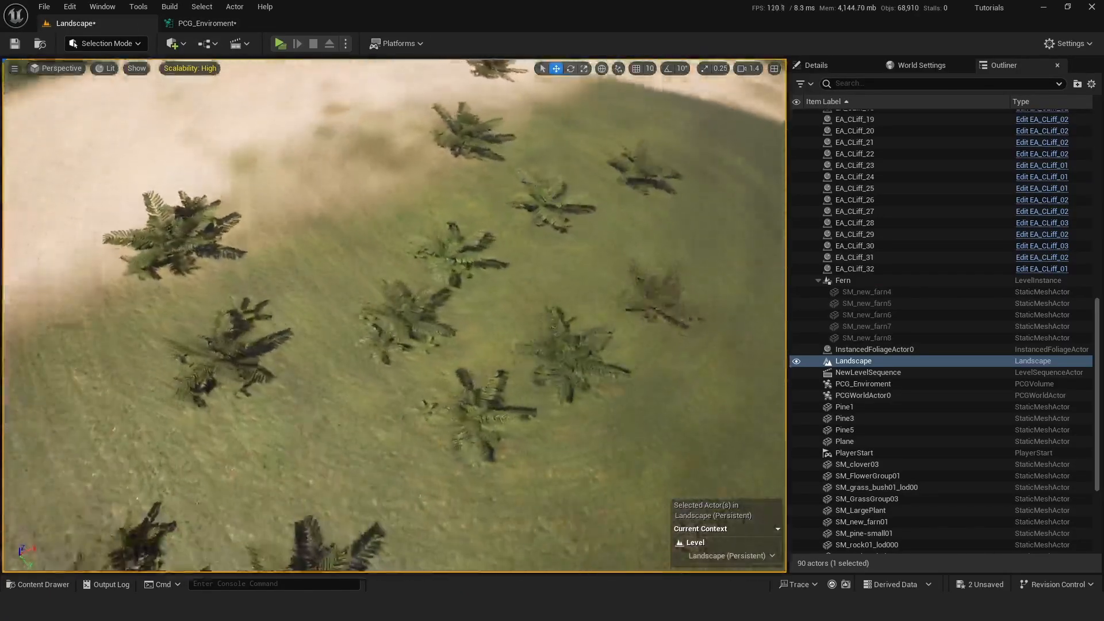
pyautogui.moveTo(395, 315); pyautogui.dragTo(166, 253, button='right')
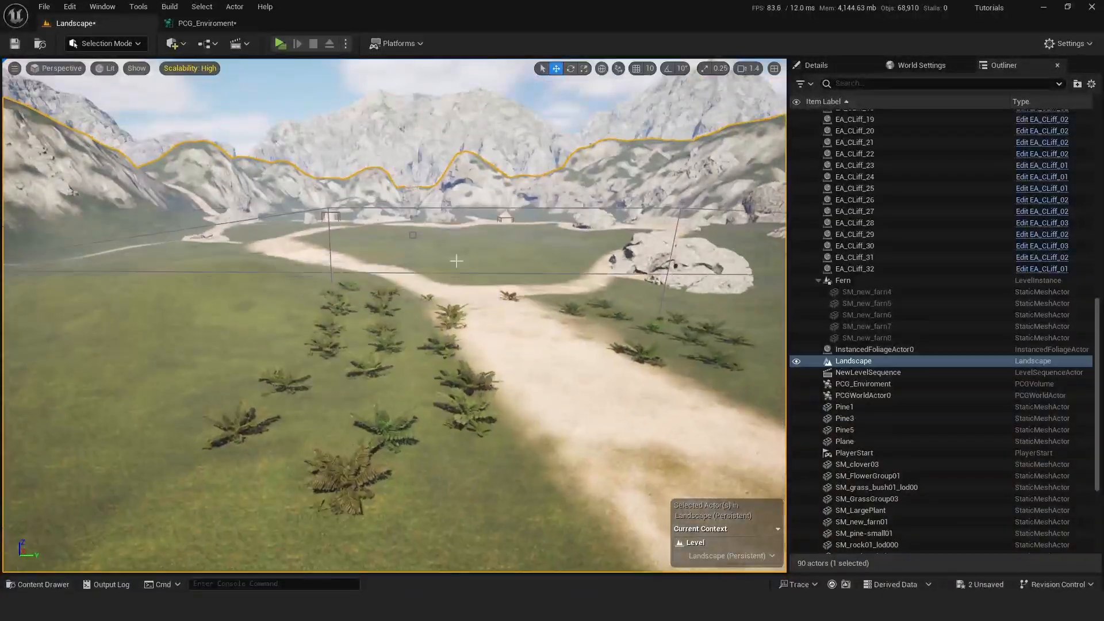
pyautogui.click(45, 7)
pyautogui.click(74, 170)
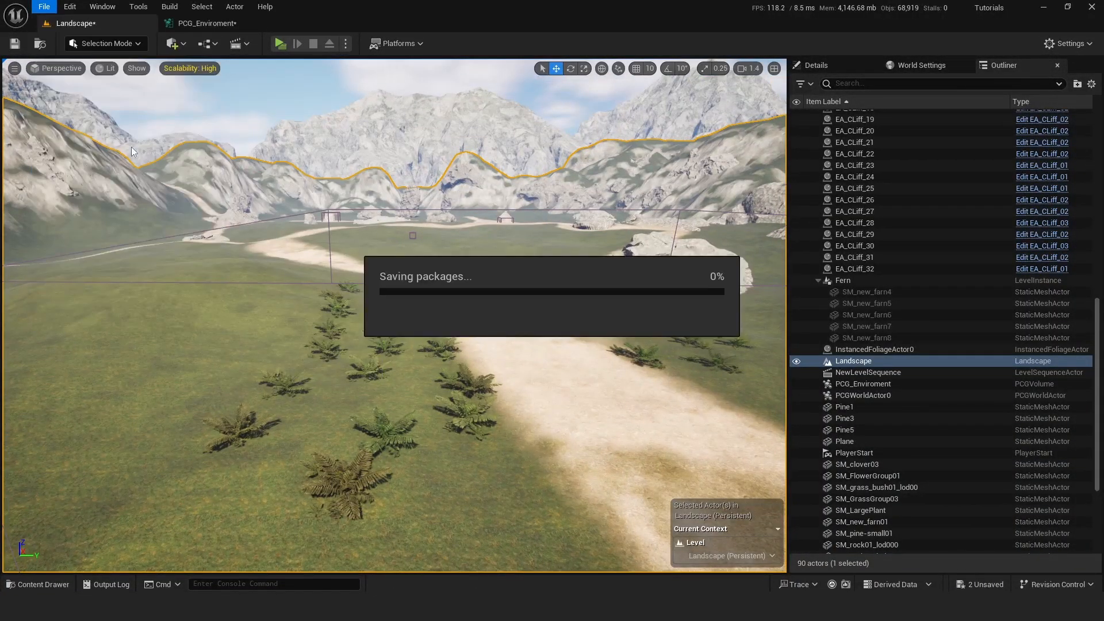
# Move the Static Mesh Spawner in the PCG_Enviroment graph farther out, beyond the ends of the three fern branches.
pyautogui.click(206, 23)
pyautogui.scroll(-2, 551, 275)
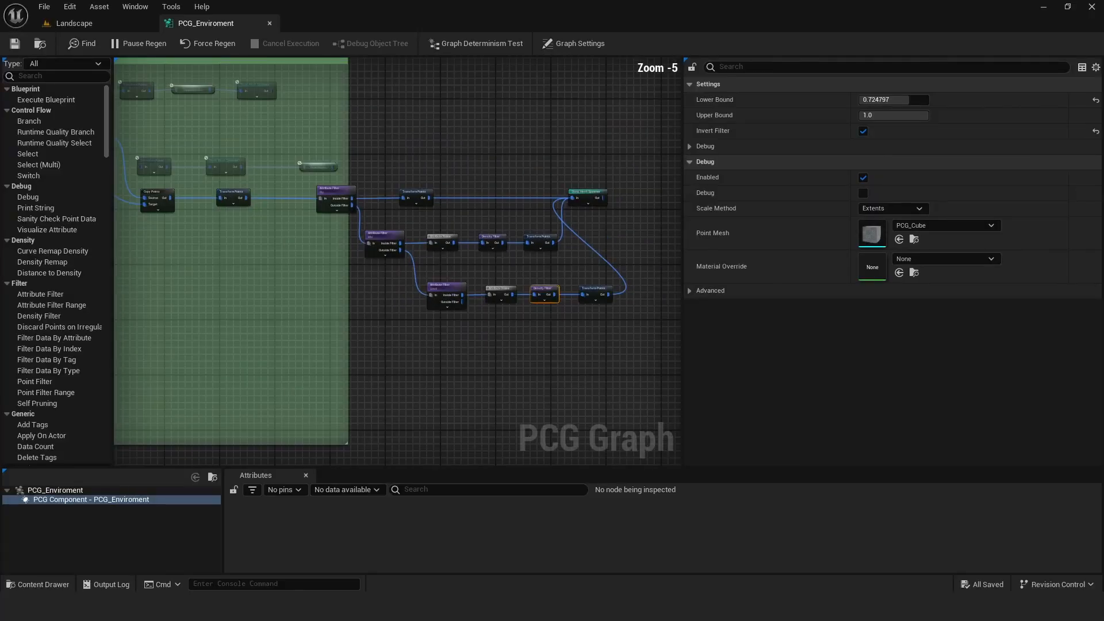
pyautogui.moveTo(550, 275); pyautogui.dragTo(399, 311, button='right')
pyautogui.moveTo(431, 233); pyautogui.dragTo(525, 235)
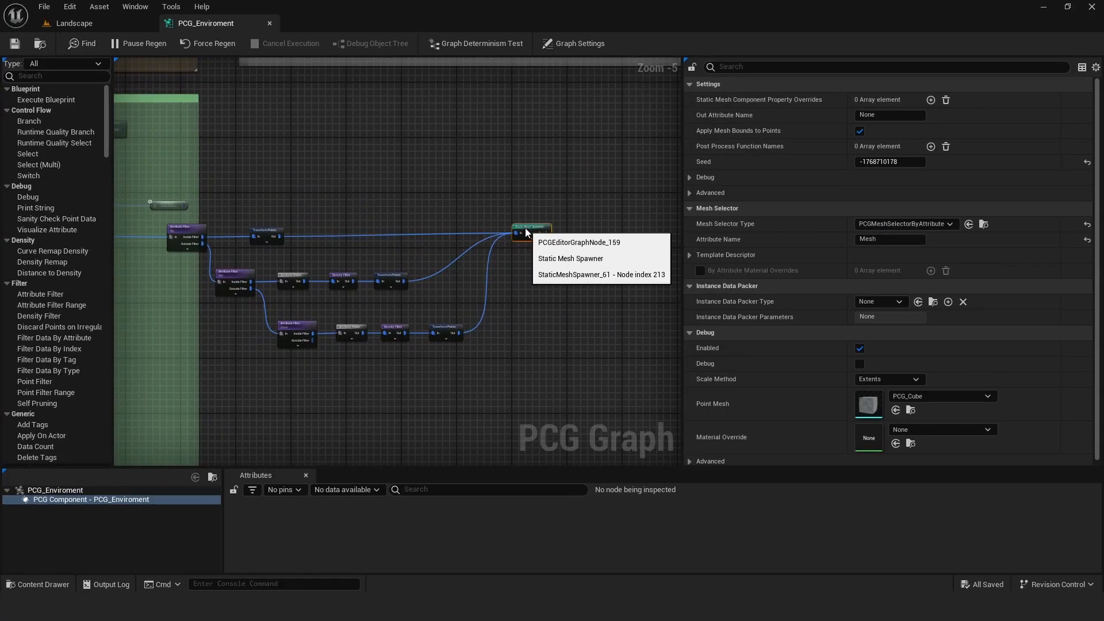
pyautogui.click(342, 220)
# Review the Big, Mid and Small filter branches and how they feed the Static Mesh Spawner.
pyautogui.moveTo(341, 219); pyautogui.dragTo(442, 221, button='right')
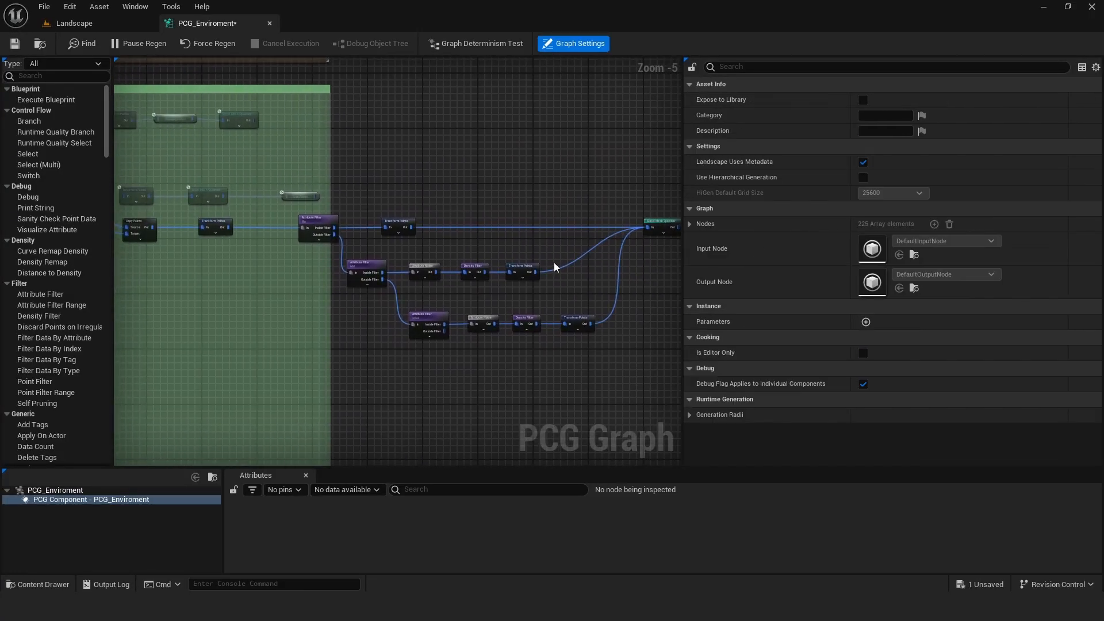
pyautogui.moveTo(298, 305); pyautogui.dragTo(283, 279, button='right')
pyautogui.scroll(2, 477, 213)
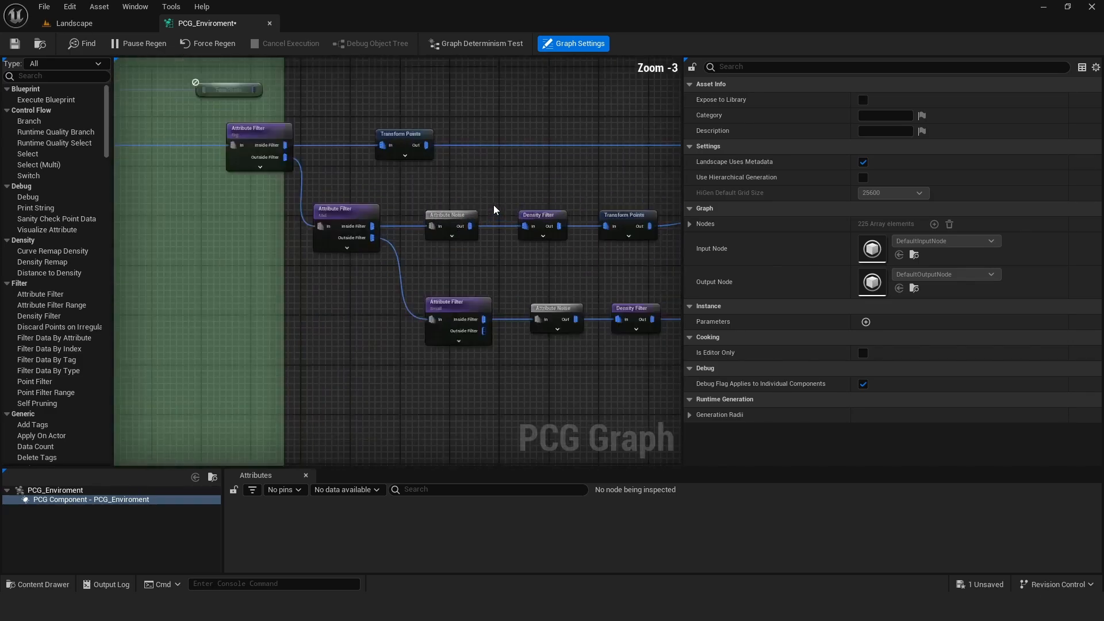
pyautogui.moveTo(513, 173); pyautogui.dragTo(500, 201, button='right')
pyautogui.scroll(-1, 478, 171)
pyautogui.scroll(-1, 230, 195)
pyautogui.moveTo(410, 227); pyautogui.dragTo(116, 258, button='right')
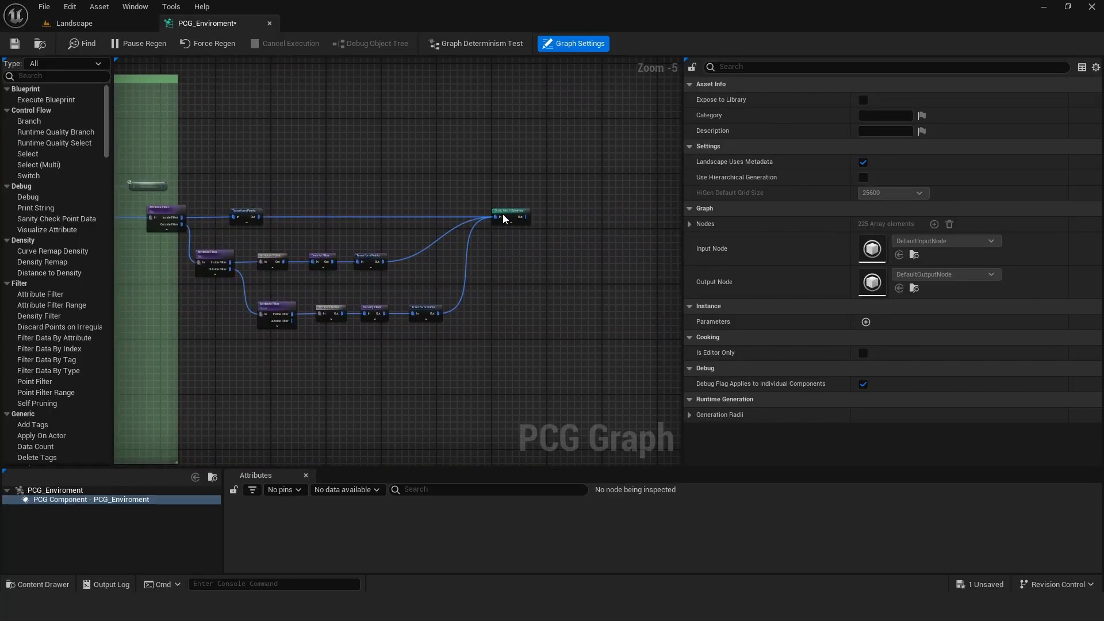
# Re-enable the disabled nodes in the Fern and Sappling, Rock, Tree and Grass Points groups and save all modified assets.
pyautogui.moveTo(281, 235); pyautogui.dragTo(503, 306, button='right')
pyautogui.moveTo(203, 175); pyautogui.dragTo(458, 182, button='right')
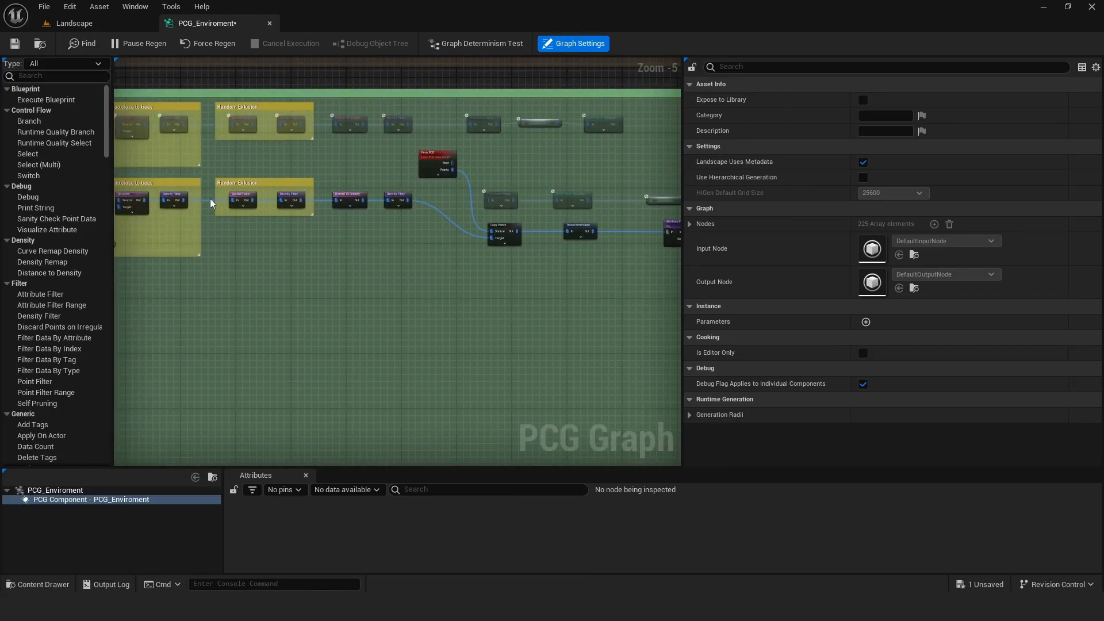
pyautogui.moveTo(211, 200); pyautogui.dragTo(536, 206, button='right')
pyautogui.scroll(-1, 352, 279)
pyautogui.moveTo(275, 202); pyautogui.dragTo(379, 296, button='right')
pyautogui.scroll(2, 392, 260)
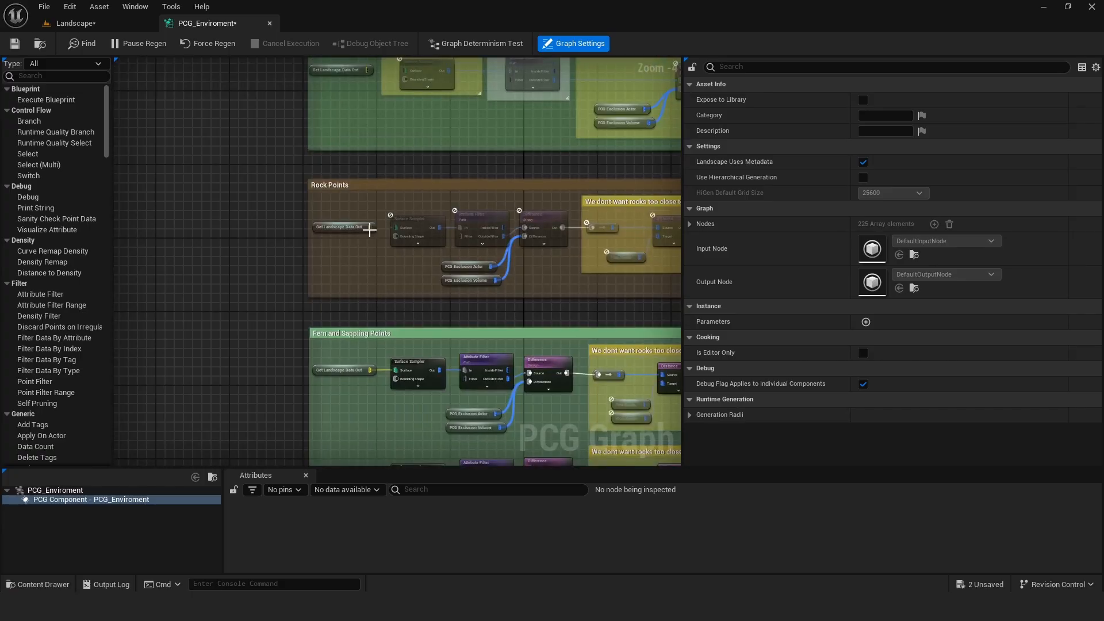
pyautogui.moveTo(402, 227); pyautogui.dragTo(353, 343, button='right')
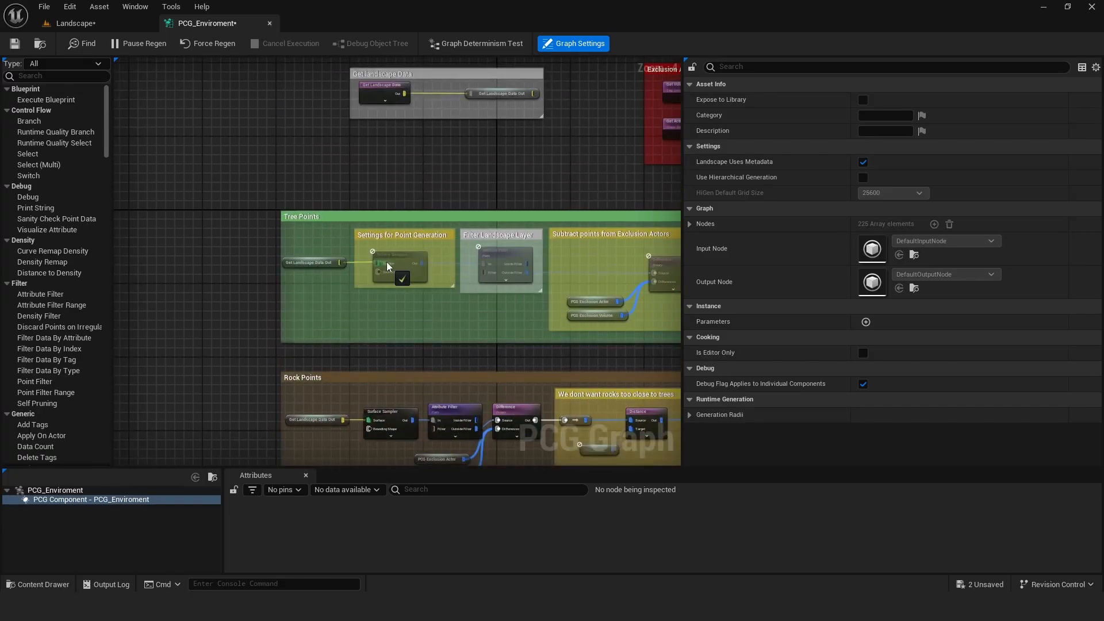
pyautogui.moveTo(384, 261); pyautogui.dragTo(345, 147, button='right')
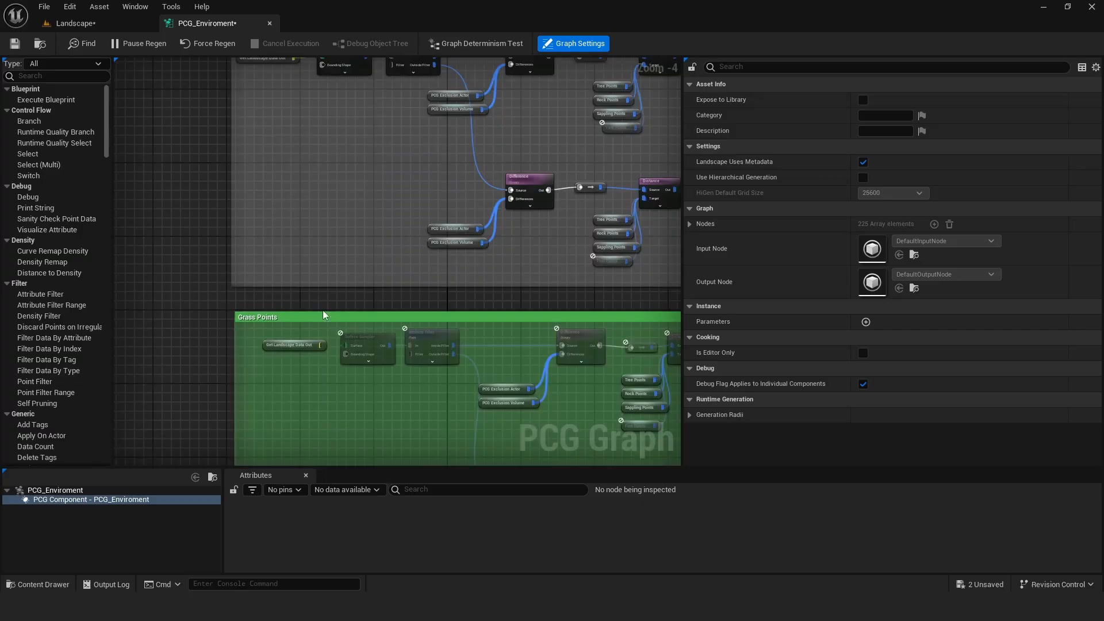
pyautogui.moveTo(322, 309); pyautogui.dragTo(299, 53, button='right')
pyautogui.click(45, 7)
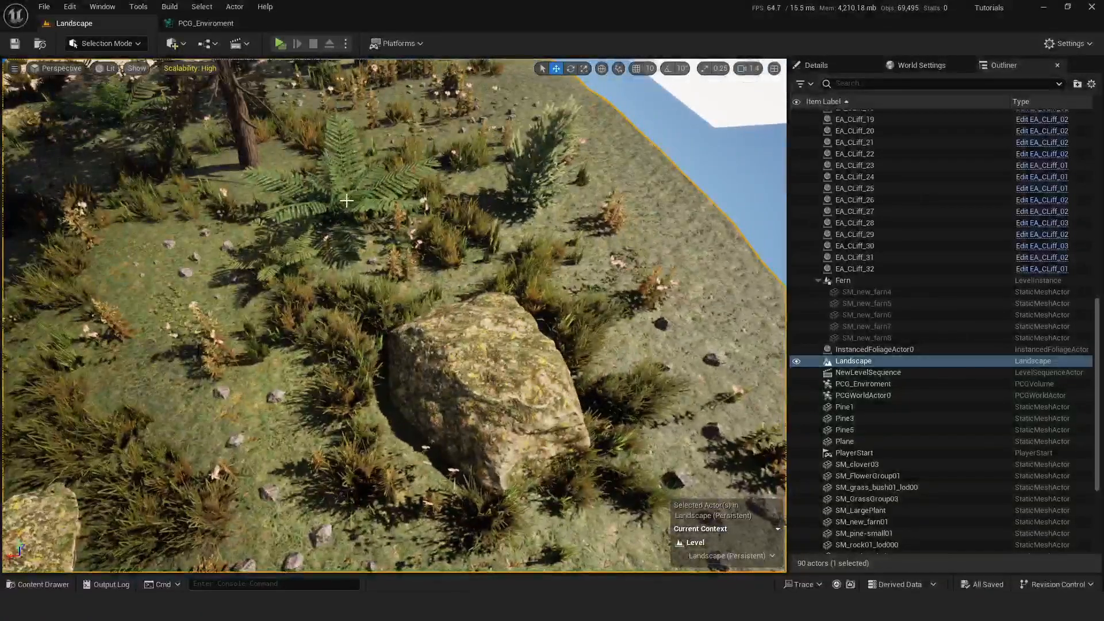
# Turn on debug display for the lower Surface Sampler in Fern and Sappling Points and examine its points in the Landscape level.
pyautogui.click(347, 200)
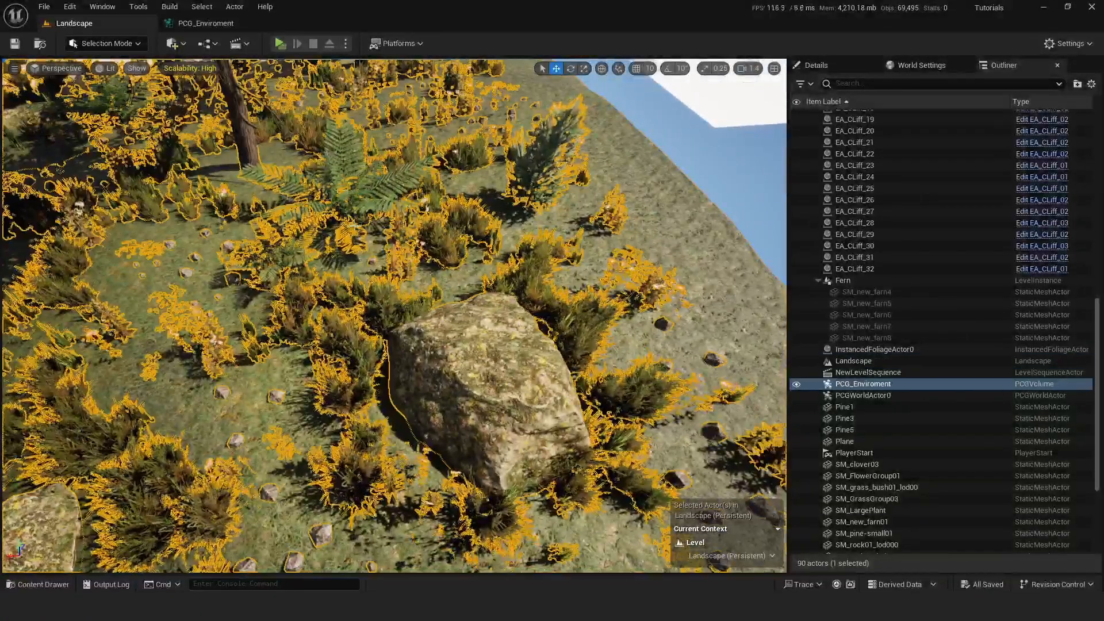
pyautogui.click(210, 25)
pyautogui.moveTo(294, 252); pyautogui.dragTo(384, 377, button='right')
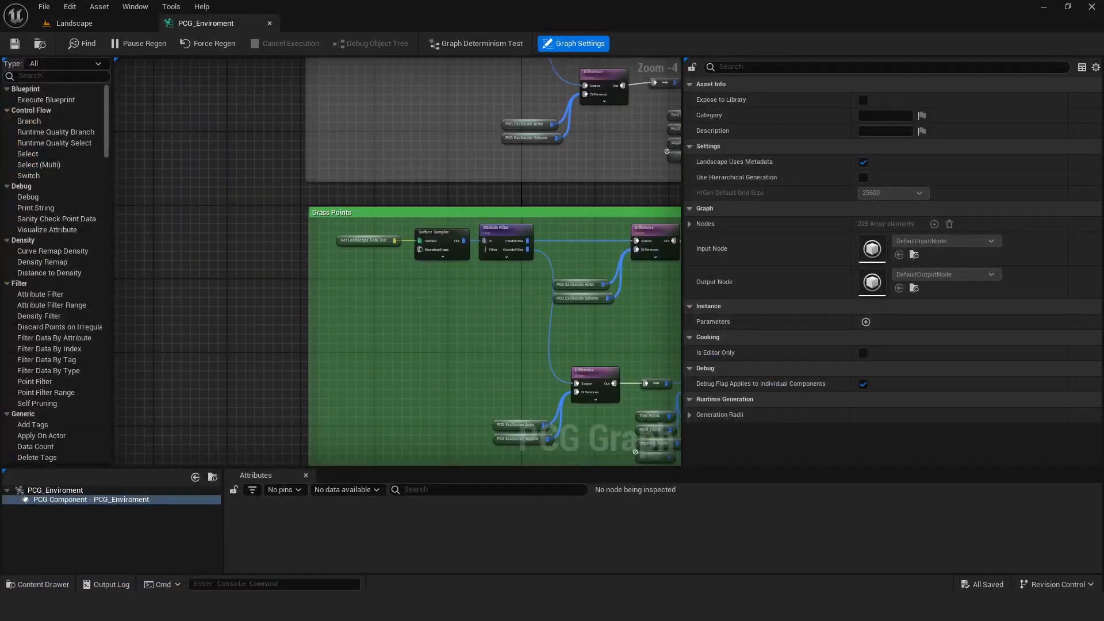
pyautogui.moveTo(393, 276); pyautogui.dragTo(289, 426, button='right')
pyautogui.moveTo(293, 200); pyautogui.dragTo(293, 401, button='right')
pyautogui.moveTo(291, 109); pyautogui.dragTo(286, 394, button='right')
pyautogui.click(298, 296)
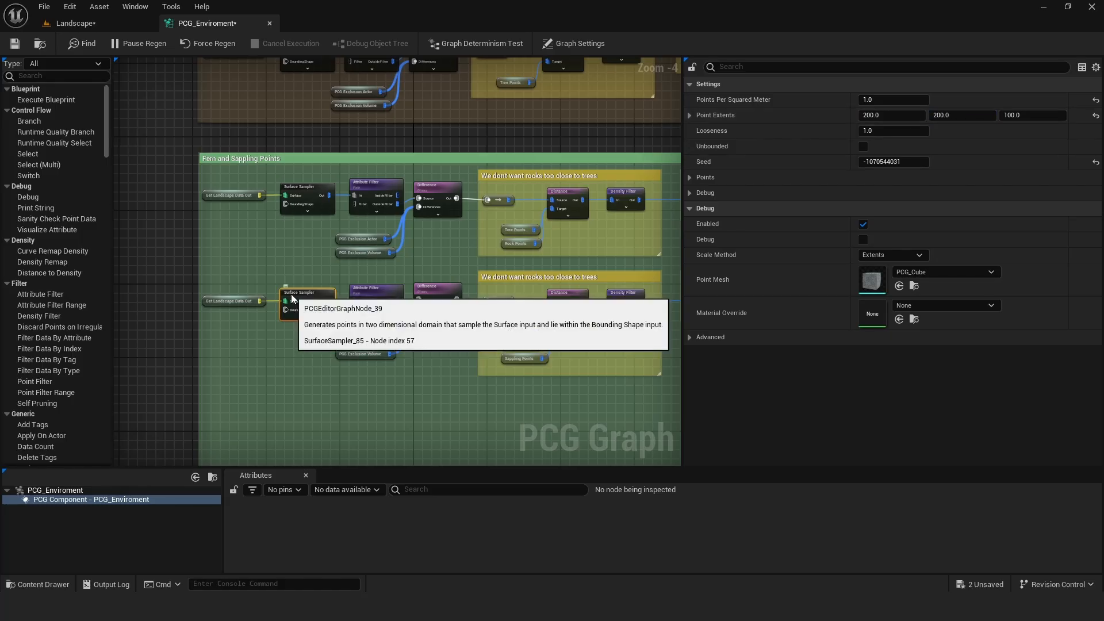
pyautogui.press('d')
pyautogui.click(76, 23)
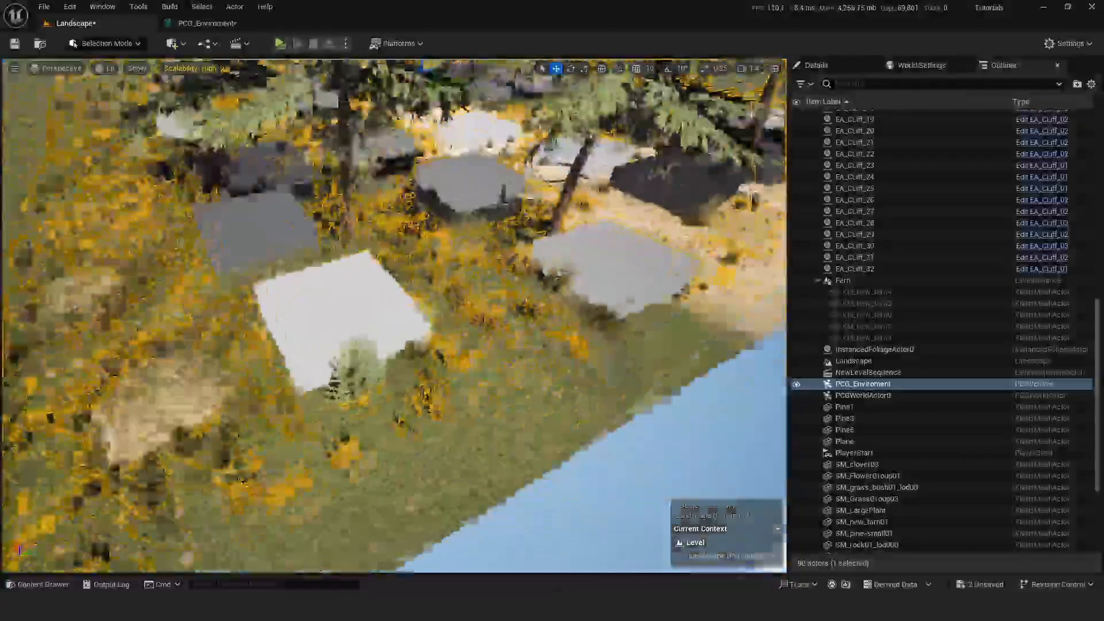
pyautogui.moveTo(394, 315); pyautogui.dragTo(543, 302, button='right')
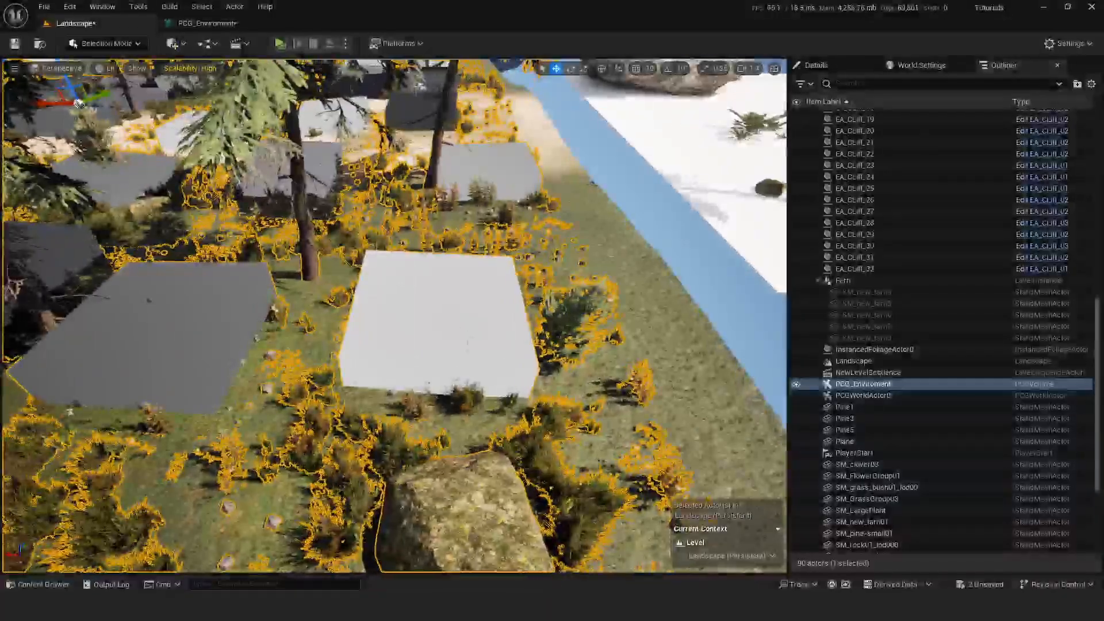
# Turn off debug display for the lower Surface Sampler in Fern and Sappling Points and save all modified assets.
pyautogui.click(199, 23)
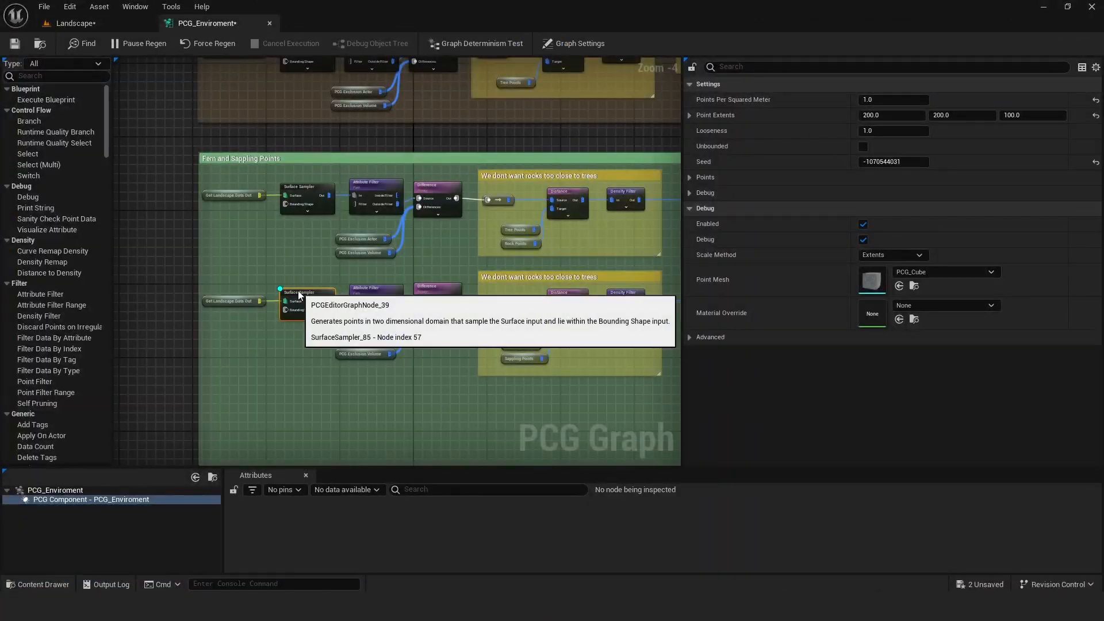
pyautogui.click(71, 24)
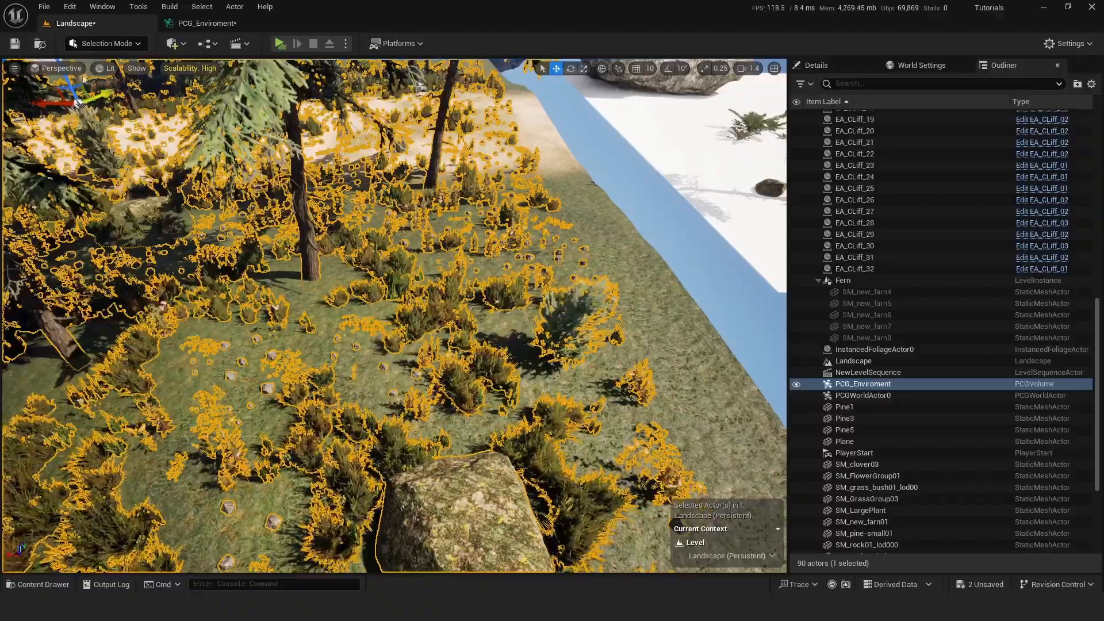
pyautogui.click(45, 10)
pyautogui.click(78, 179)
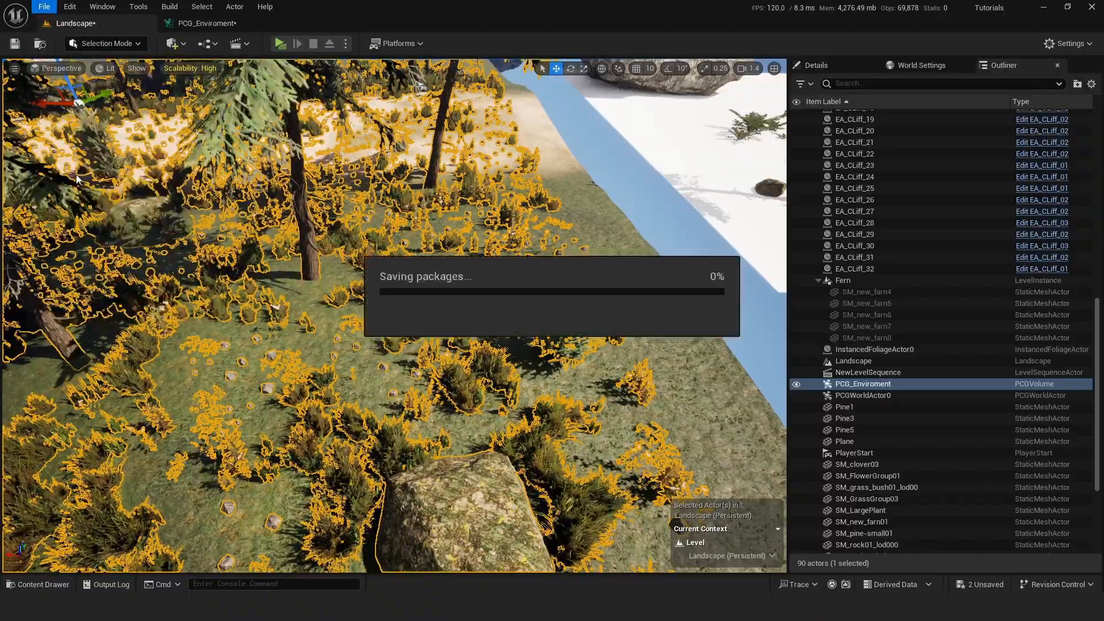
# Set the lower Surface Sampler's Point Extents in Fern and Sappling Points to 100, 100, 100 and save all modified assets.
pyautogui.press('w')
pyautogui.moveTo(356, 254)
pyautogui.mouseDown(button='right')
pyautogui.moveTo(282, 215)
pyautogui.moveTo(354, 233)
pyautogui.moveTo(276, 224)
pyautogui.moveTo(291, 247)
pyautogui.moveTo(328, 253)
pyautogui.moveTo(360, 230)
pyautogui.moveTo(365, 251)
pyautogui.moveTo(345, 253)
pyautogui.mouseUp(button='right')
pyautogui.press('s')
pyautogui.press('a')
pyautogui.press('a')
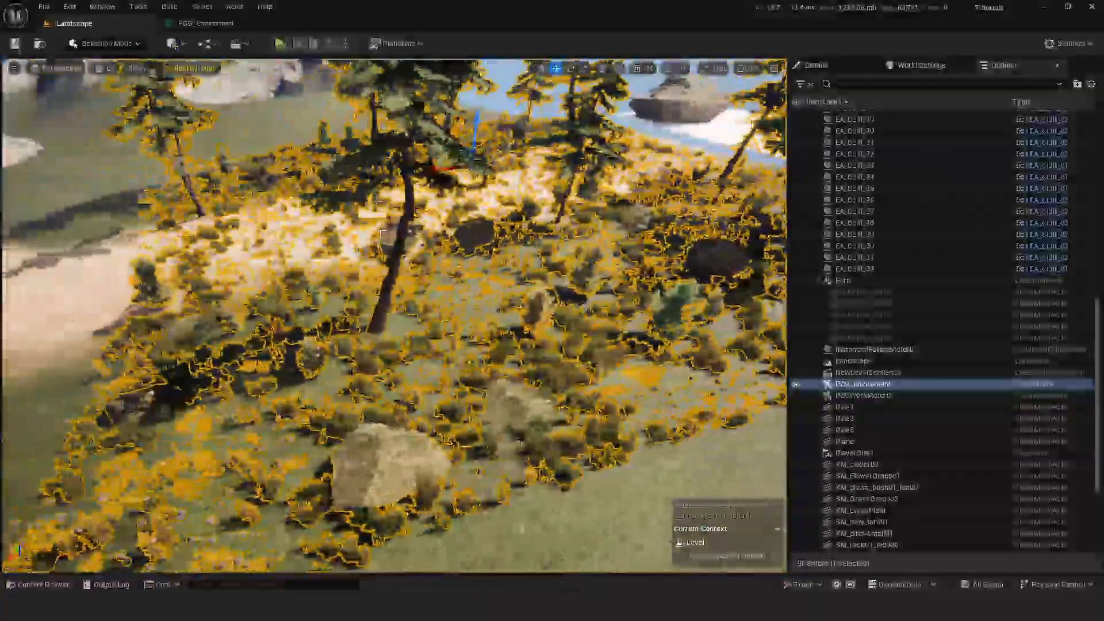
pyautogui.click(195, 25)
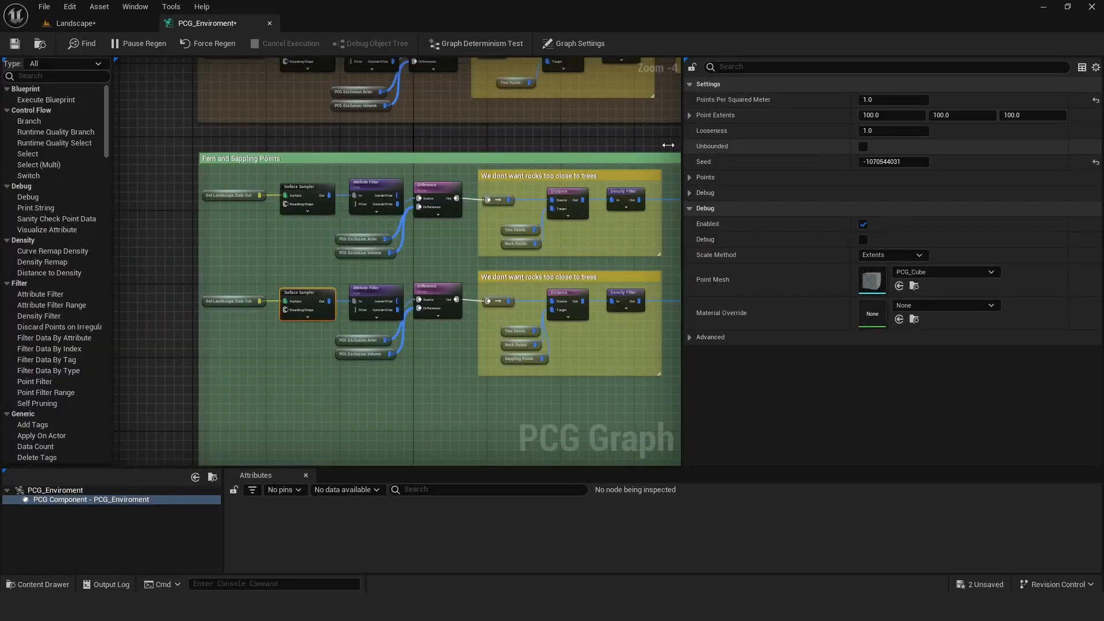
pyautogui.hotkey('ctrl', 's')
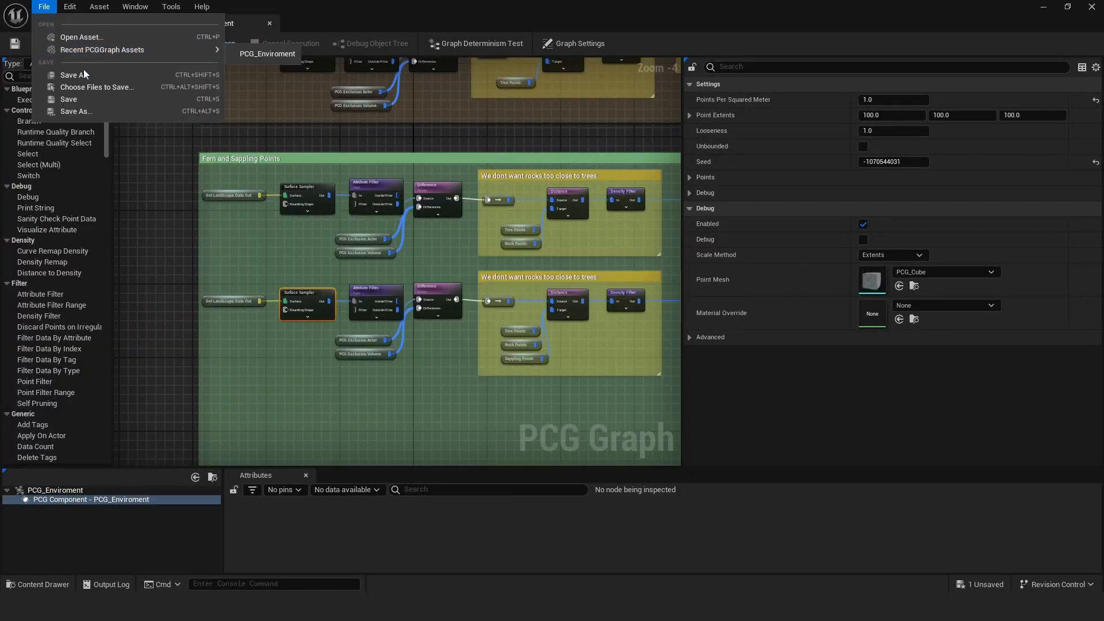
# Examine the fern clusters among the grass and rocks up close in the Landscape level.
pyautogui.click(78, 26)
pyautogui.moveTo(368, 259)
pyautogui.mouseDown(button='right')
pyautogui.moveTo(382, 244)
pyautogui.moveTo(375, 270)
pyautogui.moveTo(368, 251)
pyautogui.moveTo(371, 265)
pyautogui.mouseUp(button='right')
pyautogui.press('w')
pyautogui.click(374, 256)
pyautogui.press('w')
pyautogui.press('s')
pyautogui.press('w')
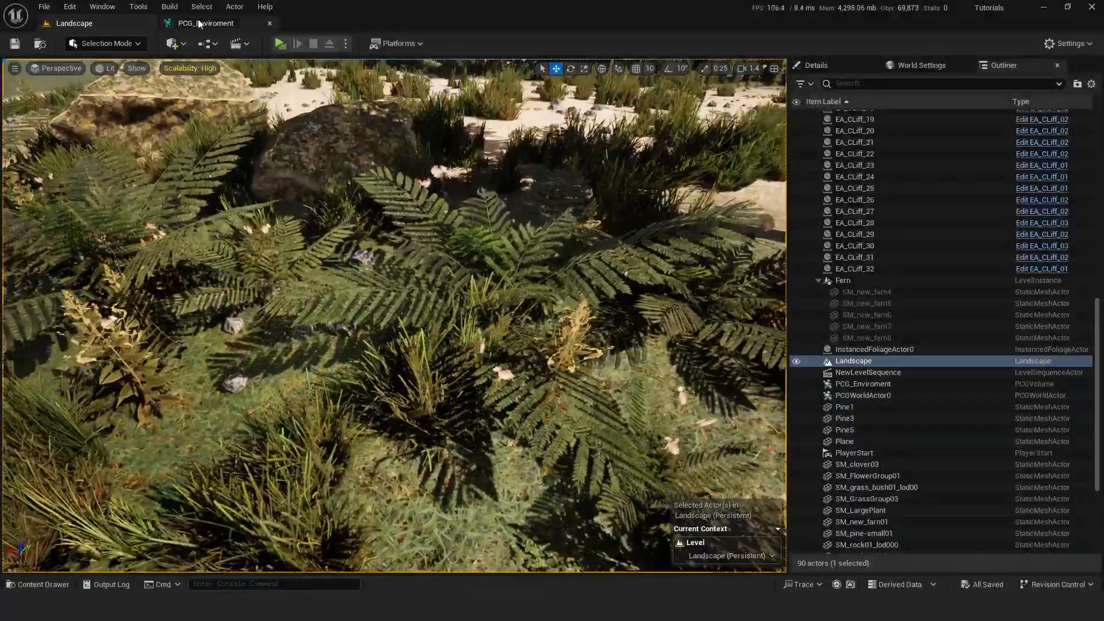
# Check the Fern Points references feeding the Distance nodes in the group below Fern and Sappling Points in PCG_Enviroment.
pyautogui.click(199, 23)
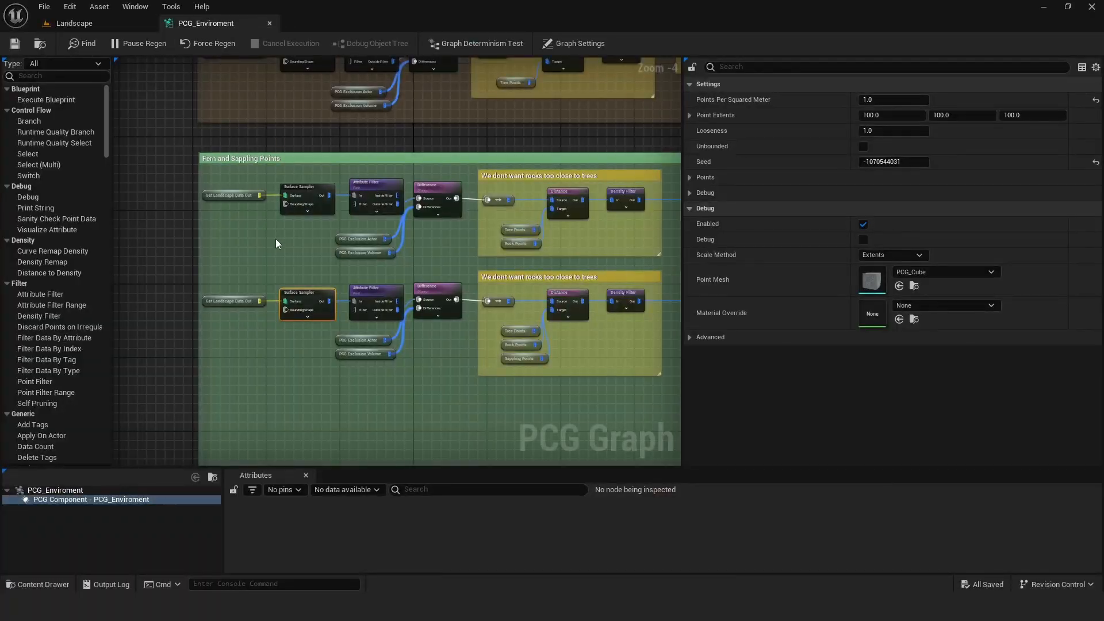
pyautogui.moveTo(283, 269); pyautogui.dragTo(272, 84, button='right')
pyautogui.moveTo(308, 348); pyautogui.dragTo(320, 171, button='right')
pyautogui.moveTo(337, 318); pyautogui.dragTo(301, 252, button='right')
pyautogui.scroll(1, 387, 232)
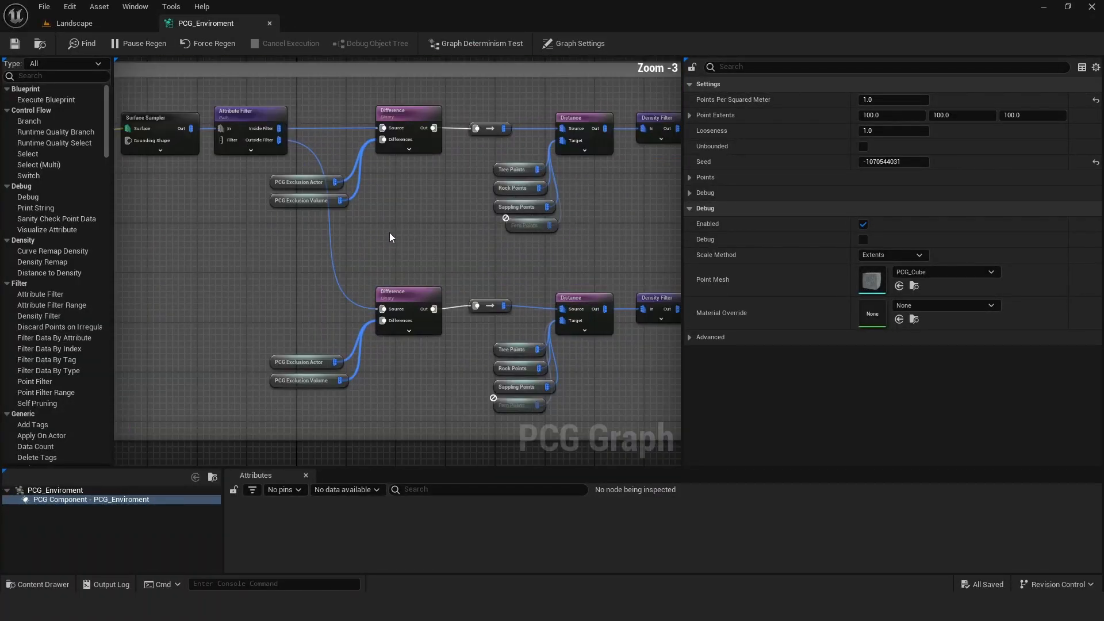
pyautogui.moveTo(414, 233); pyautogui.dragTo(298, 302, button='right')
pyautogui.moveTo(553, 100); pyautogui.dragTo(430, 296, button='right')
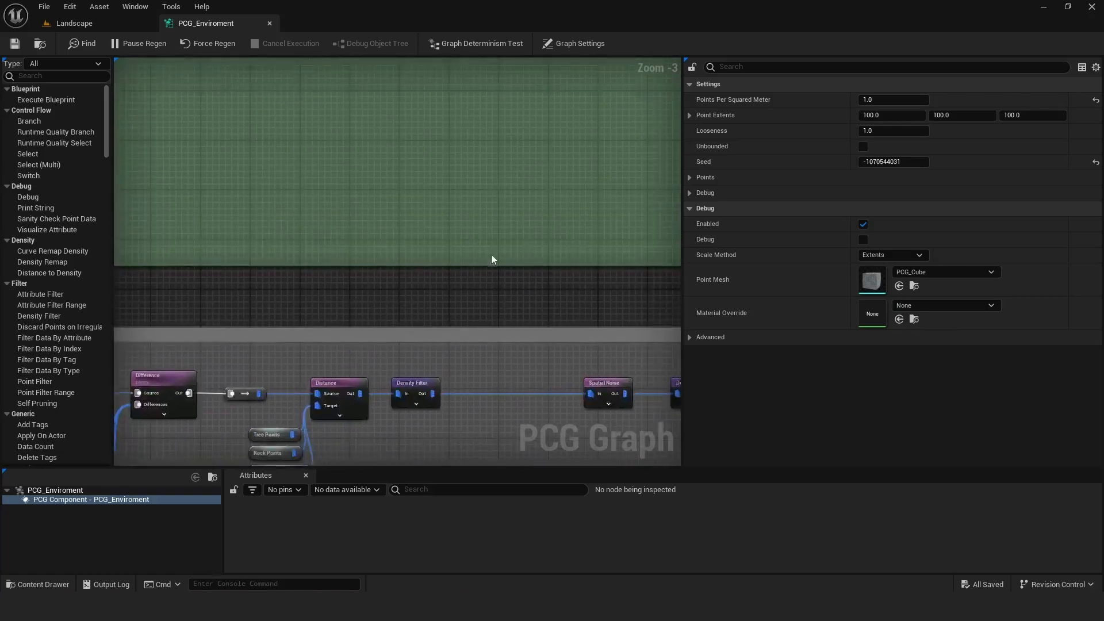
# Detach Fern Points from the disabled Static Mesh Spawner, connect it to the output of the three fern branches' Static Mesh Spawner, and save all.
pyautogui.scroll(-5, 492, 256)
pyautogui.moveTo(438, 205); pyautogui.dragTo(313, 387, button='right')
pyautogui.moveTo(480, 271); pyautogui.dragTo(371, 251, button='right')
pyautogui.scroll(4, 370, 275)
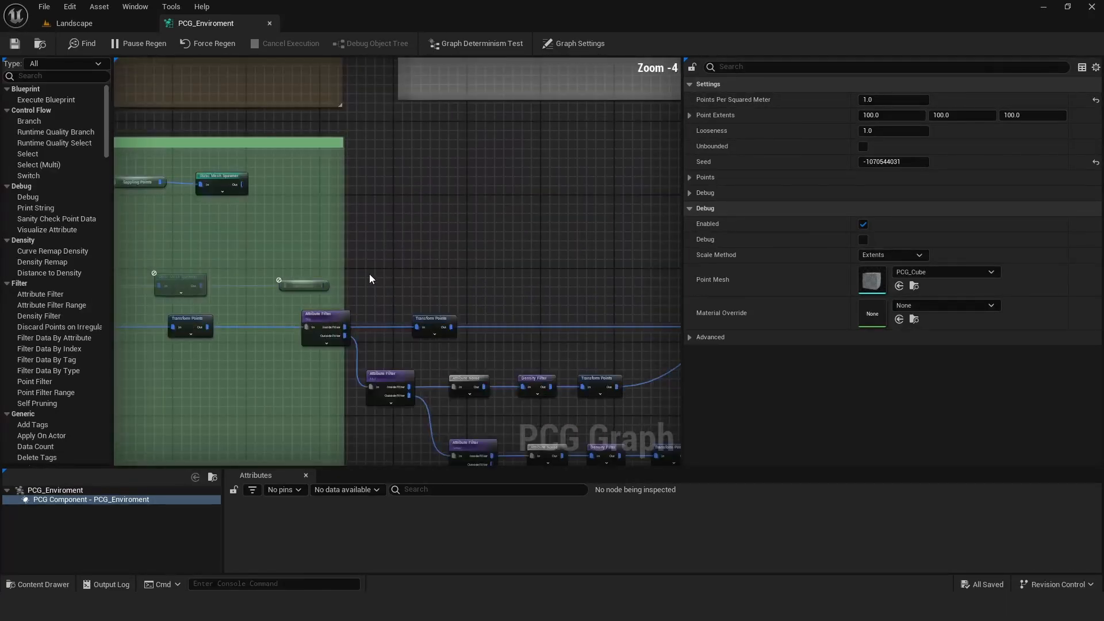
pyautogui.scroll(3, 370, 278)
pyautogui.rightClick(277, 198)
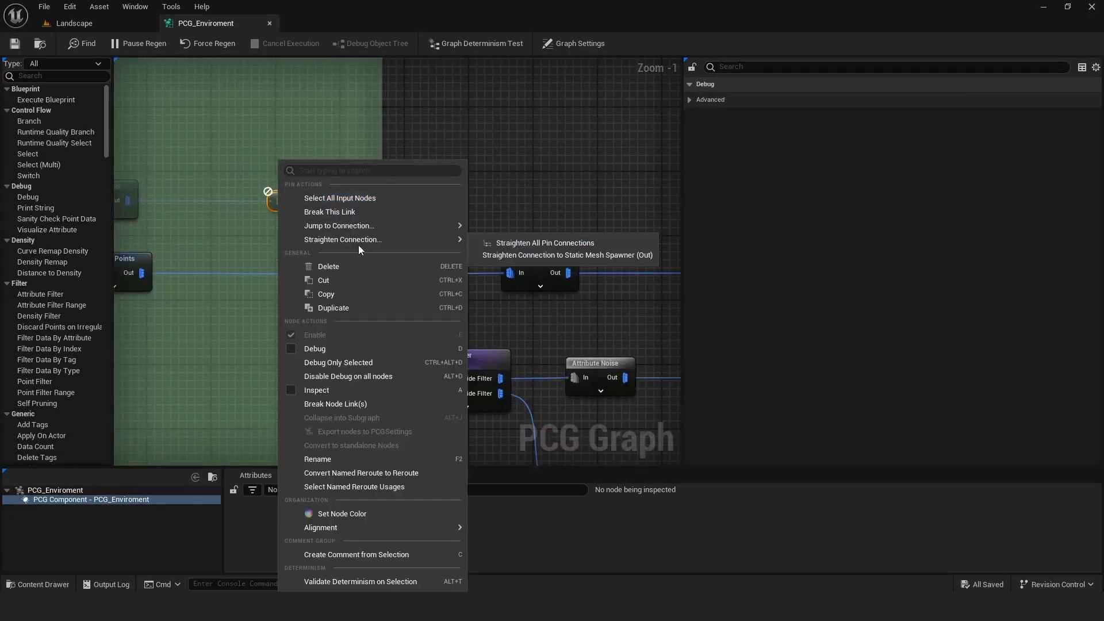
pyautogui.click(355, 213)
pyautogui.moveTo(323, 202); pyautogui.dragTo(440, 269)
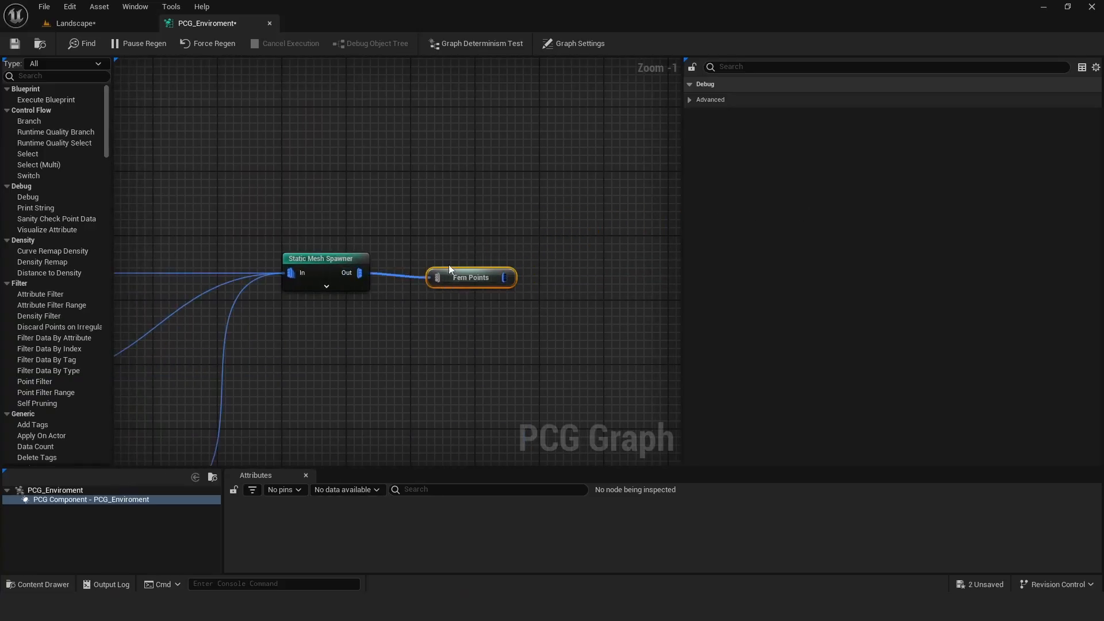
pyautogui.click(15, 44)
pyautogui.click(45, 6)
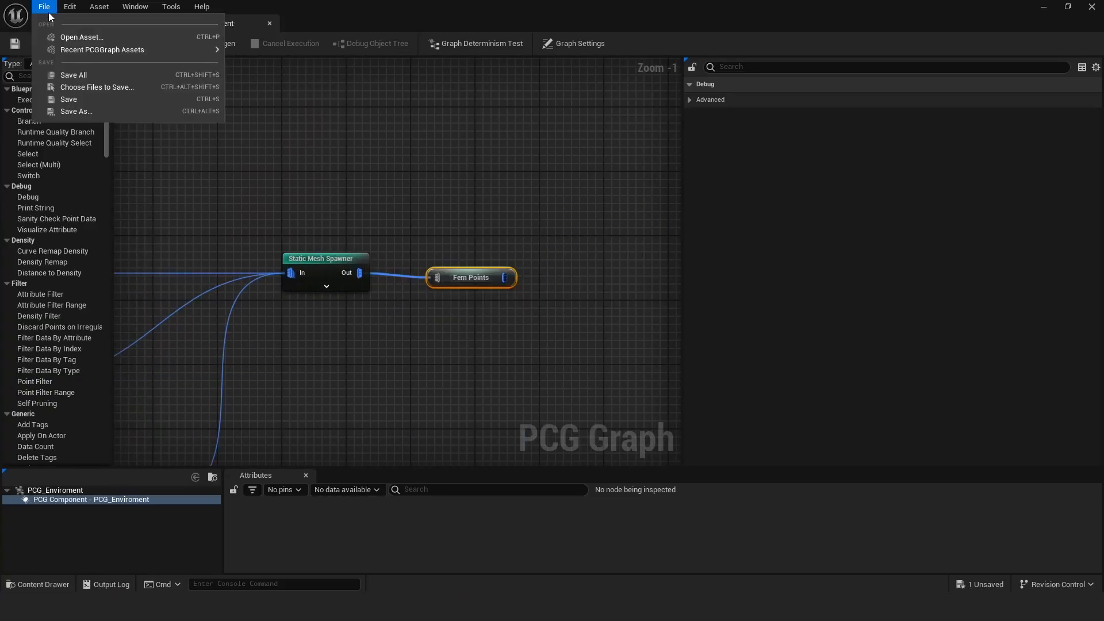
pyautogui.click(75, 78)
# Examine the spacing of ferns, grass and rocks across the generated area in the Landscape level.
pyautogui.click(88, 24)
pyautogui.moveTo(247, 199); pyautogui.dragTo(302, 201, button='right')
pyautogui.press('w')
pyautogui.press('s')
pyautogui.press('w')
pyautogui.press('s')
pyautogui.press('s')
pyautogui.press('s')
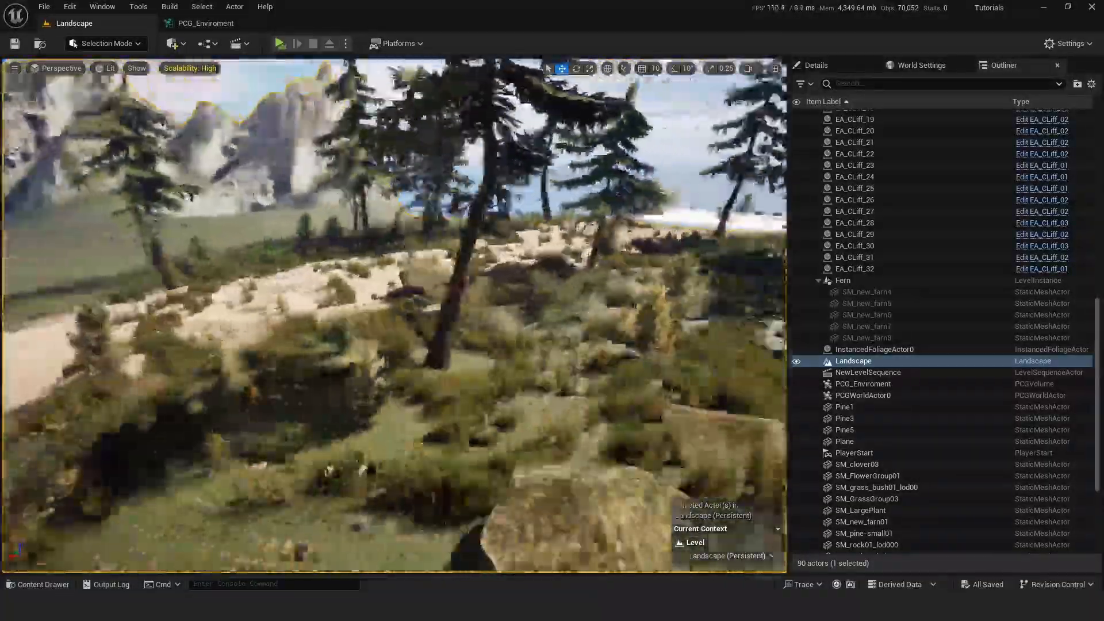
pyautogui.moveTo(302, 201); pyautogui.dragTo(308, 204, button='right')
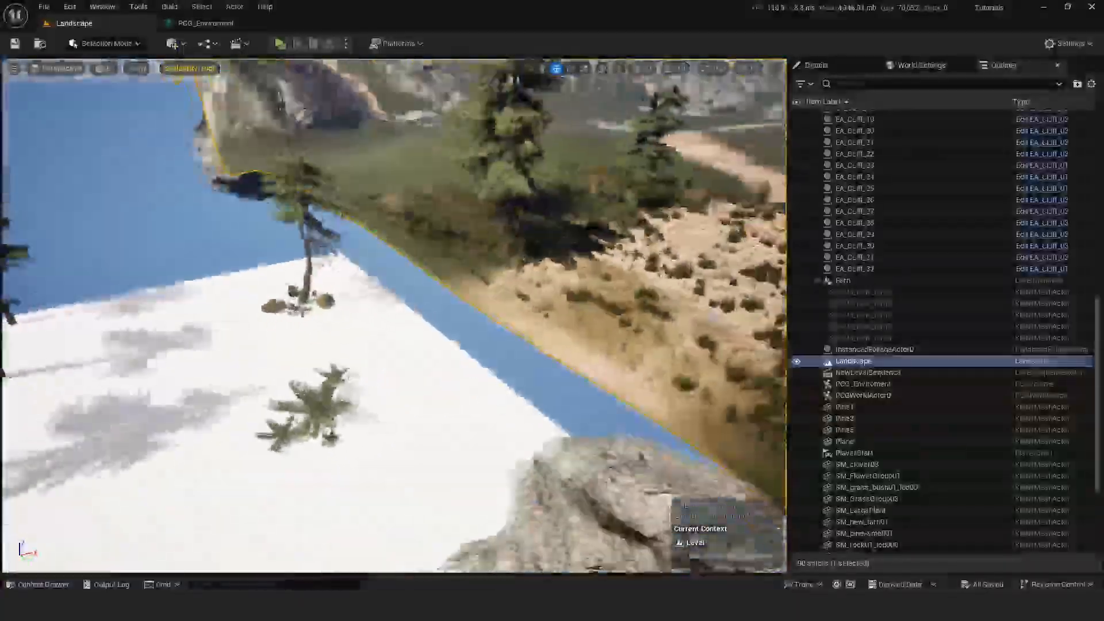
pyautogui.moveTo(294, 113); pyautogui.dragTo(299, 115, button='right')
# Move the Fern Points node slightly closer to the fern Static Mesh Spawner in PCG_Enviroment and save all modified assets.
pyautogui.click(206, 25)
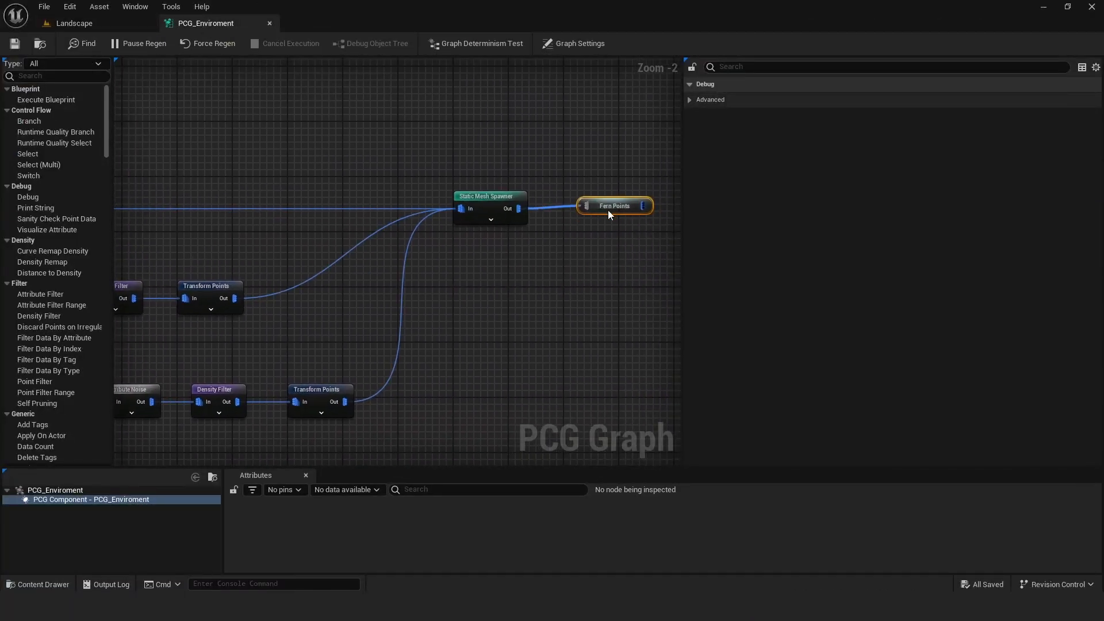
pyautogui.click(43, 9)
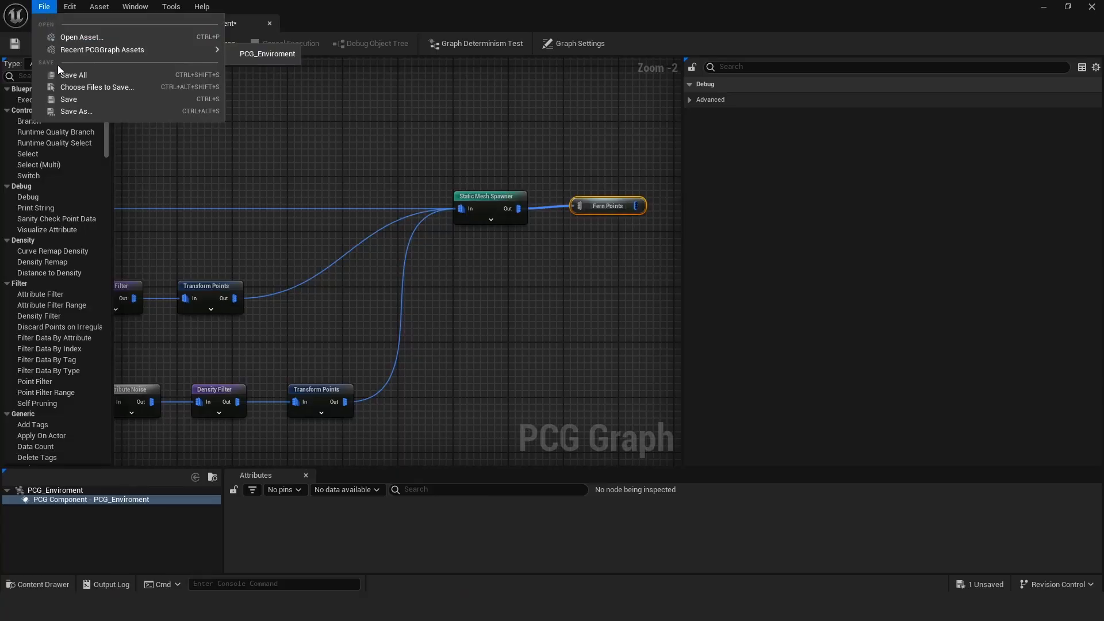
pyautogui.click(72, 75)
# Survey the whole generated forest patch in the Landscape level from several sides and distances.
pyautogui.click(77, 26)
pyautogui.press('w')
pyautogui.moveTo(507, 445)
pyautogui.mouseDown(button='right')
pyautogui.moveTo(552, 461)
pyautogui.moveTo(507, 446)
pyautogui.mouseUp(button='right')
pyautogui.press('d')
pyautogui.moveTo(610, 406); pyautogui.dragTo(446, 408, button='right')
pyautogui.press('a')
pyautogui.moveTo(430, 450); pyautogui.dragTo(547, 478, button='right')
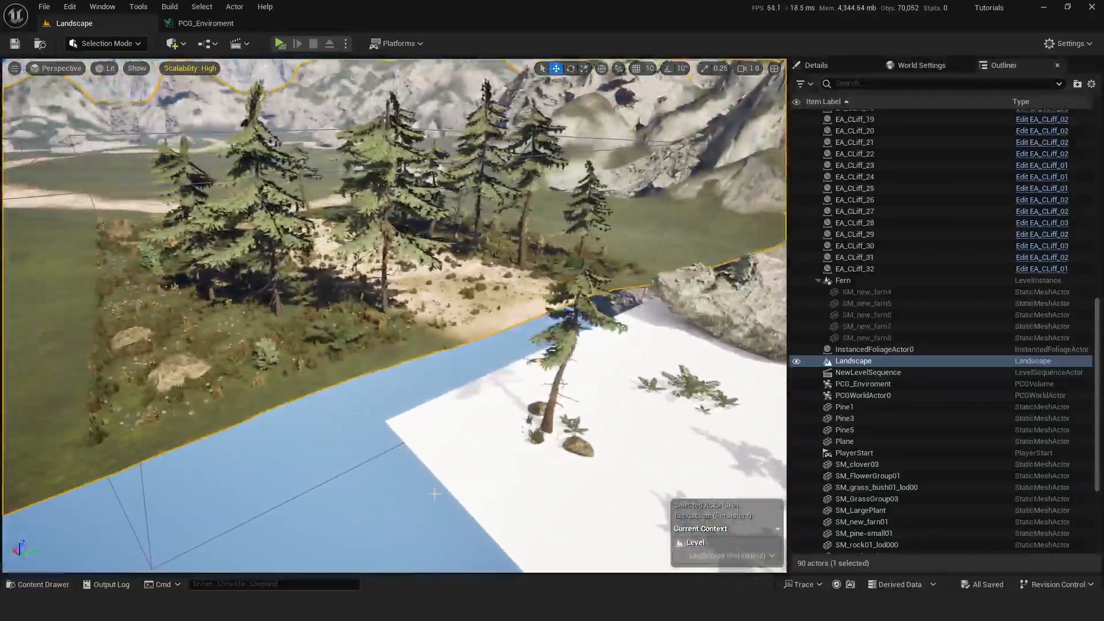
pyautogui.moveTo(434, 493); pyautogui.dragTo(351, 498, button='right')
pyautogui.press('d')
pyautogui.press('d')
pyautogui.press('s')
pyautogui.moveTo(395, 411); pyautogui.dragTo(351, 422, button='right')
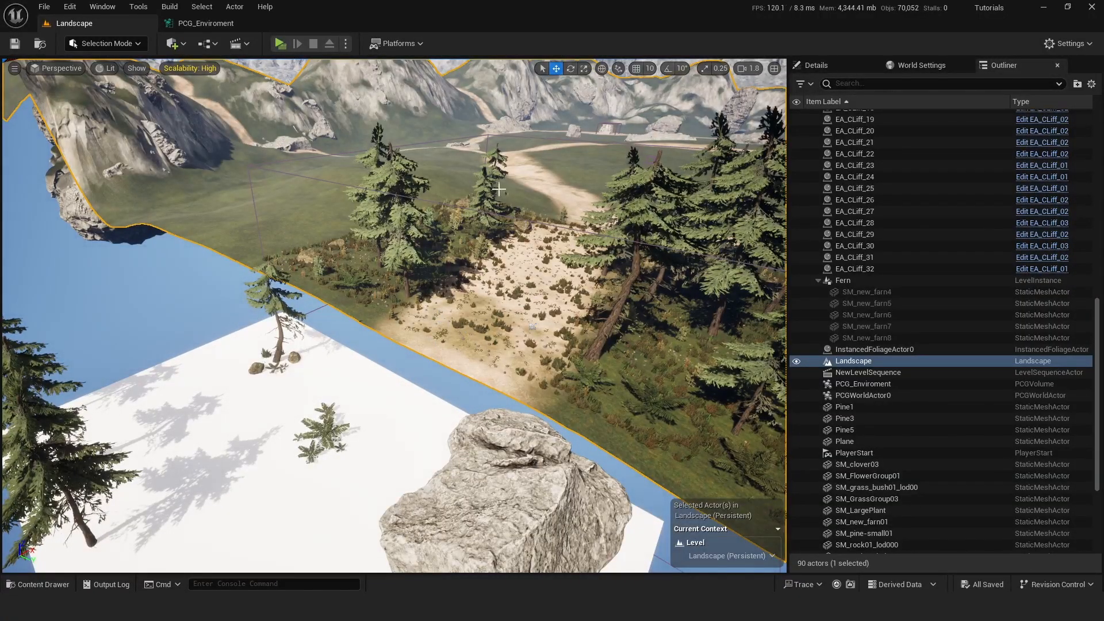
pyautogui.moveTo(451, 283); pyautogui.dragTo(388, 287, button='right')
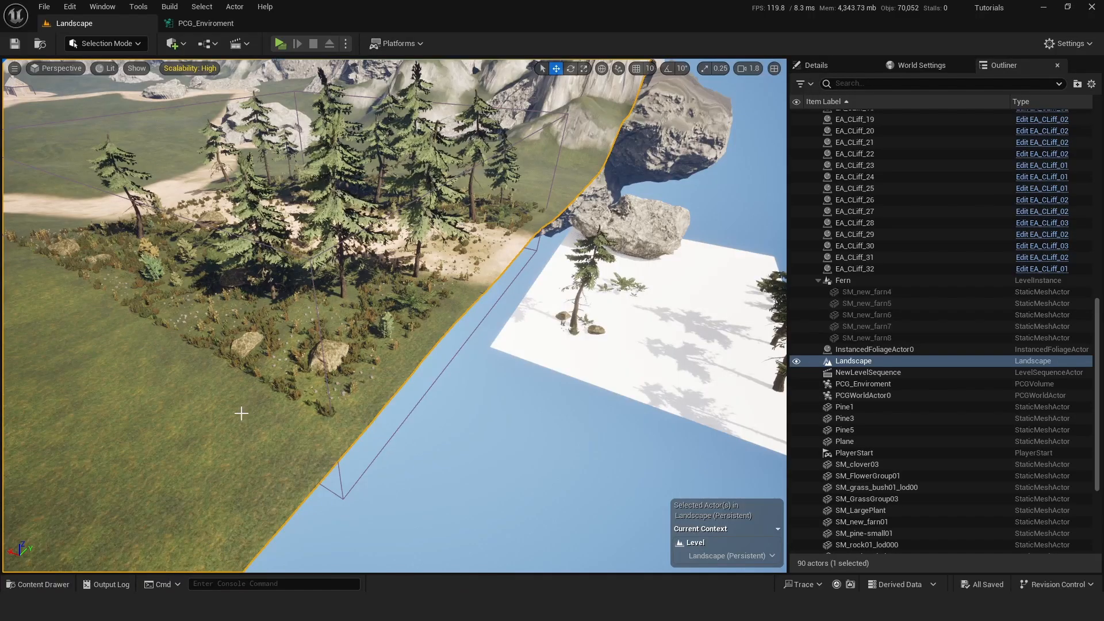
pyautogui.moveTo(241, 413); pyautogui.dragTo(295, 429, button='right')
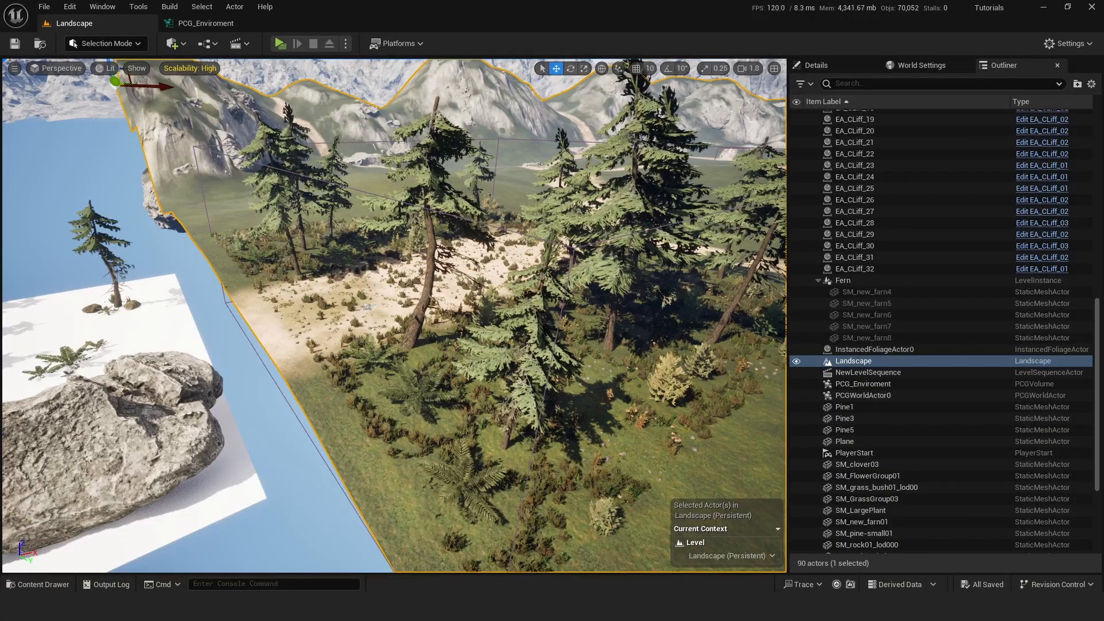
pyautogui.moveTo(290, 405); pyautogui.dragTo(403, 402, button='right')
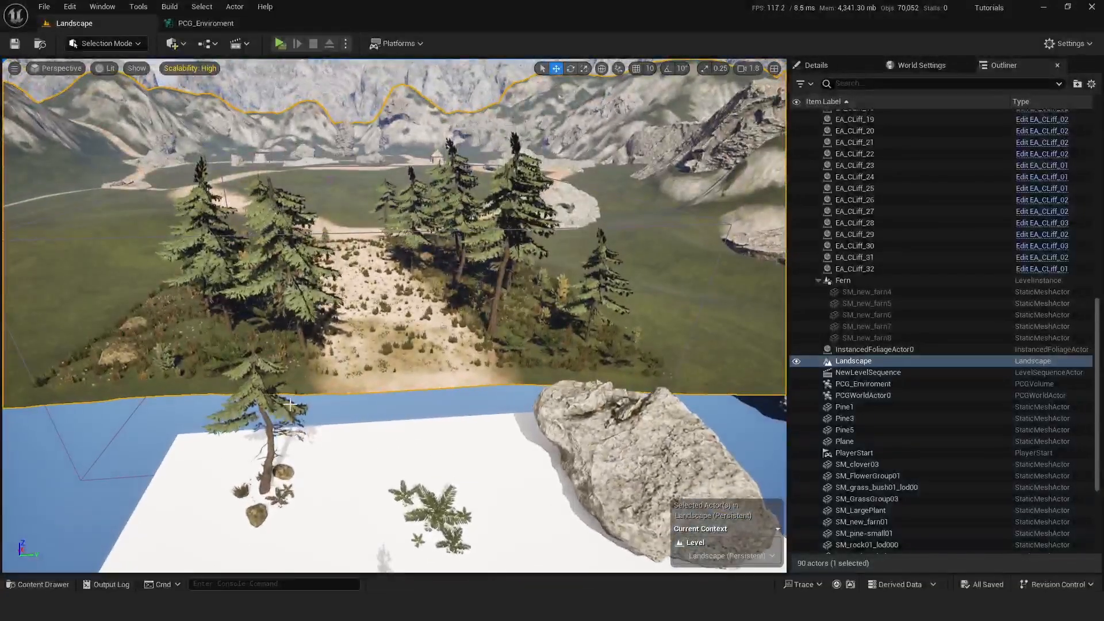